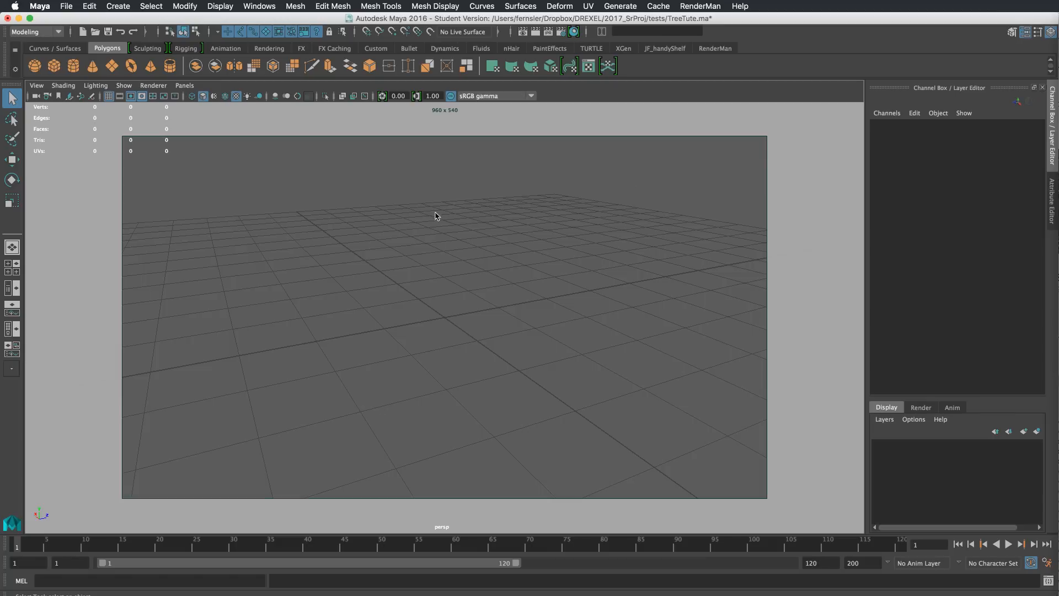
pyautogui.keyDown('alt'); pyautogui.moveTo(541, 286); pyautogui.dragTo(574, 289); pyautogui.keyUp('alt')
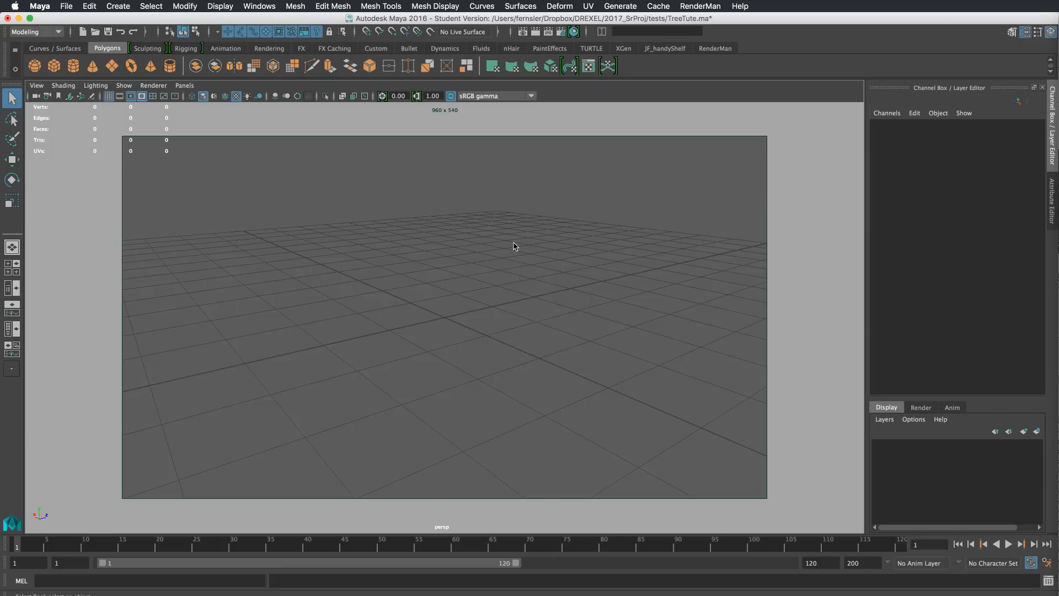
pyautogui.keyDown('alt'); pyautogui.moveTo(504, 240); pyautogui.dragTo(502, 240); pyautogui.keyUp('alt')
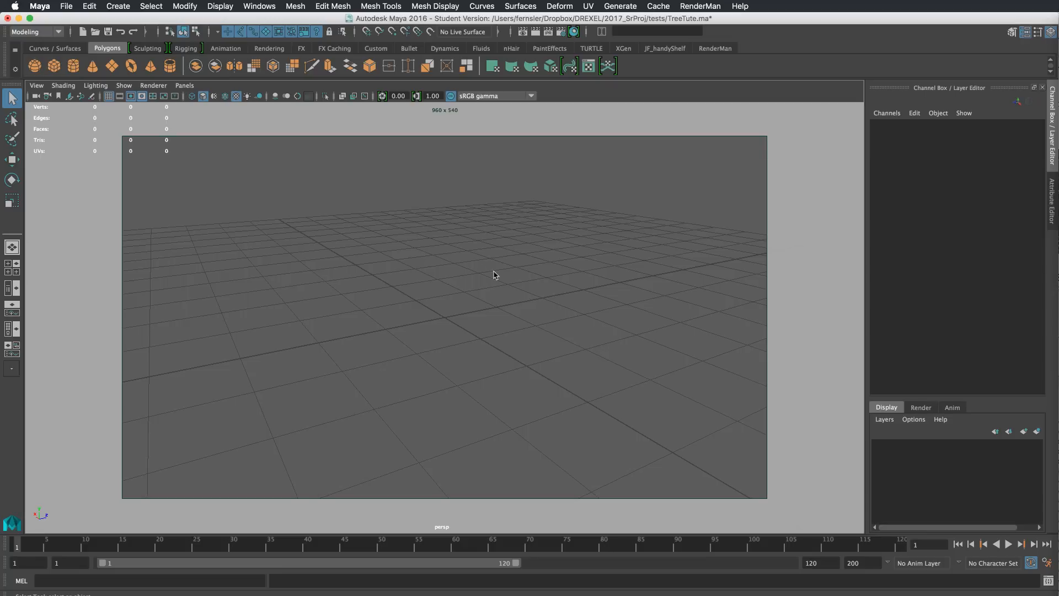
pyautogui.keyDown('alt'); pyautogui.moveTo(432, 270); pyautogui.dragTo(548, 215); pyautogui.keyUp('alt')
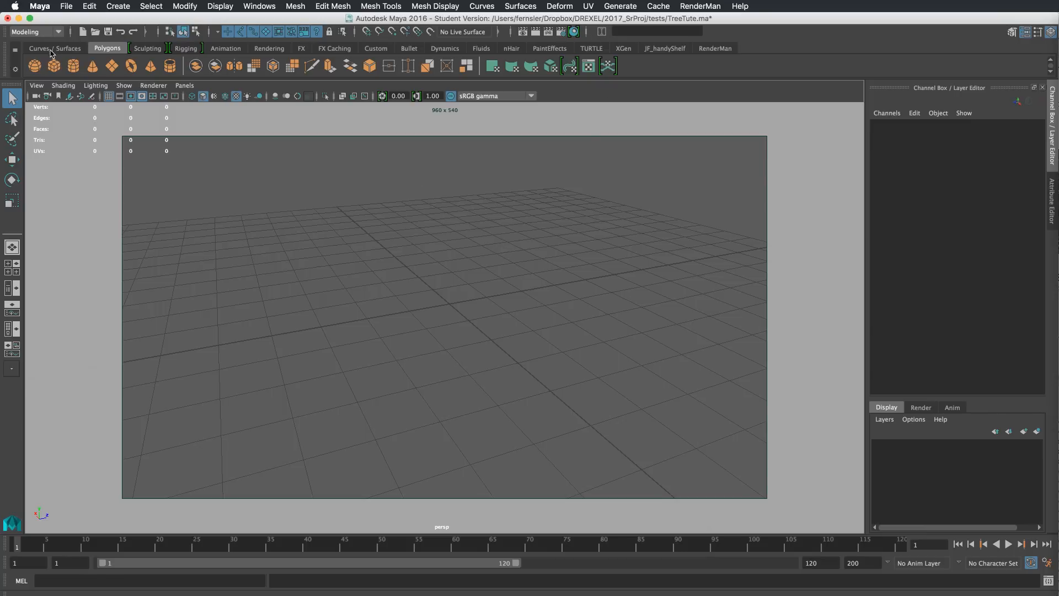
# Step: Open the Paint Effects brush library and move its window fully into view
pyautogui.click(617, 7)
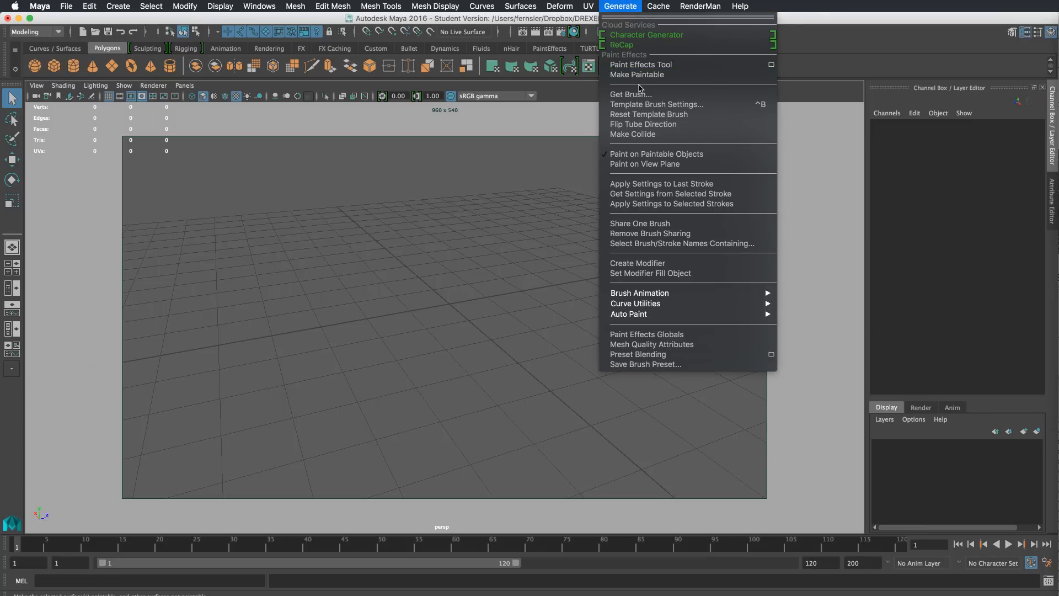
pyautogui.click(652, 96)
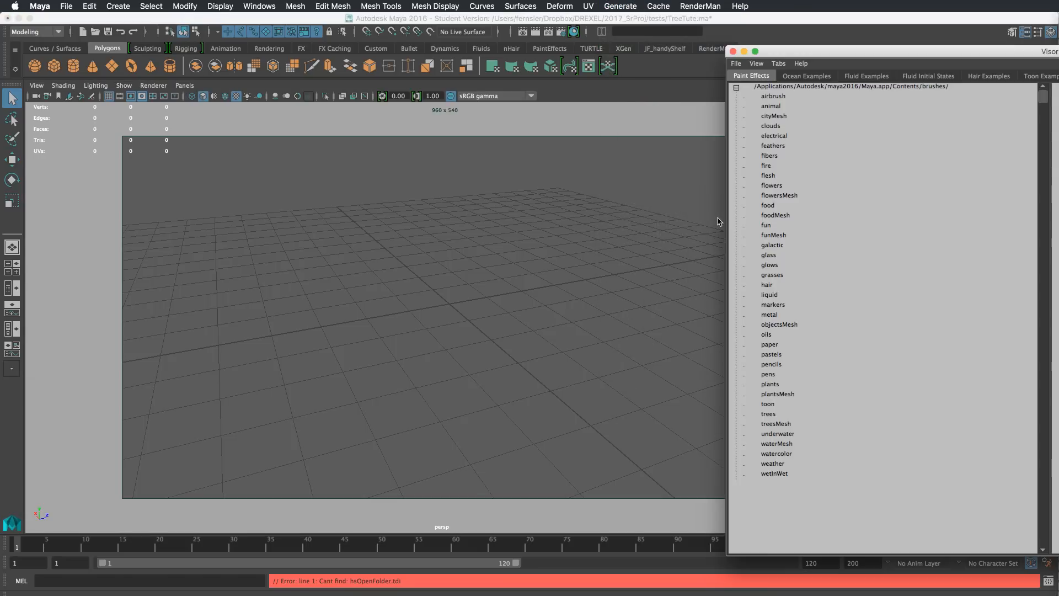
pyautogui.moveTo(953, 54); pyautogui.dragTo(542, 45)
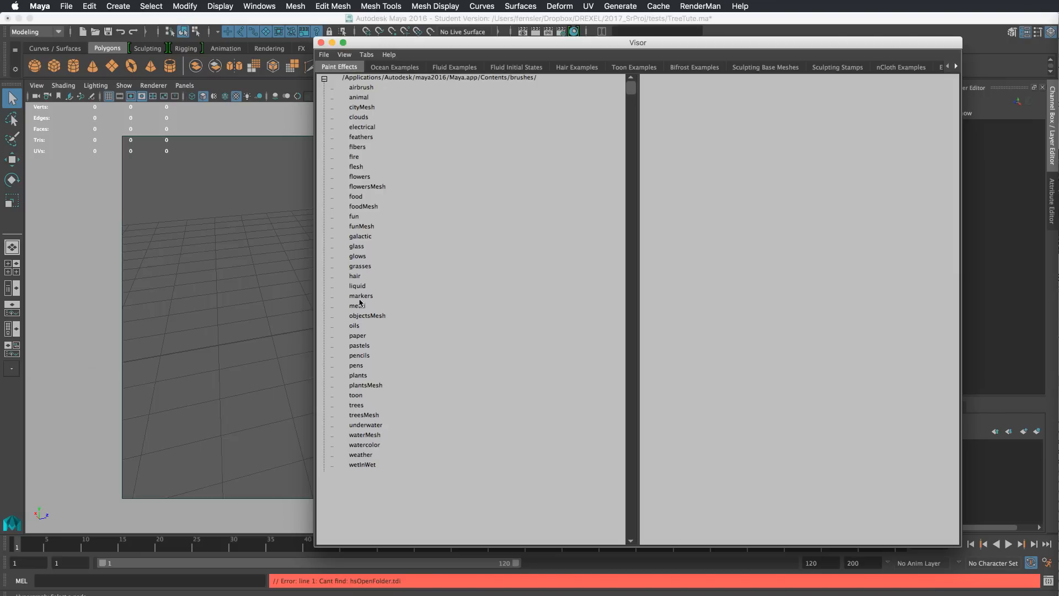
# Step: Look through the sample brushes in Paint Effects categories such as fibers, electrical, cityMesh, airbrush, galactic and trees
pyautogui.click(370, 227)
pyautogui.click(381, 149)
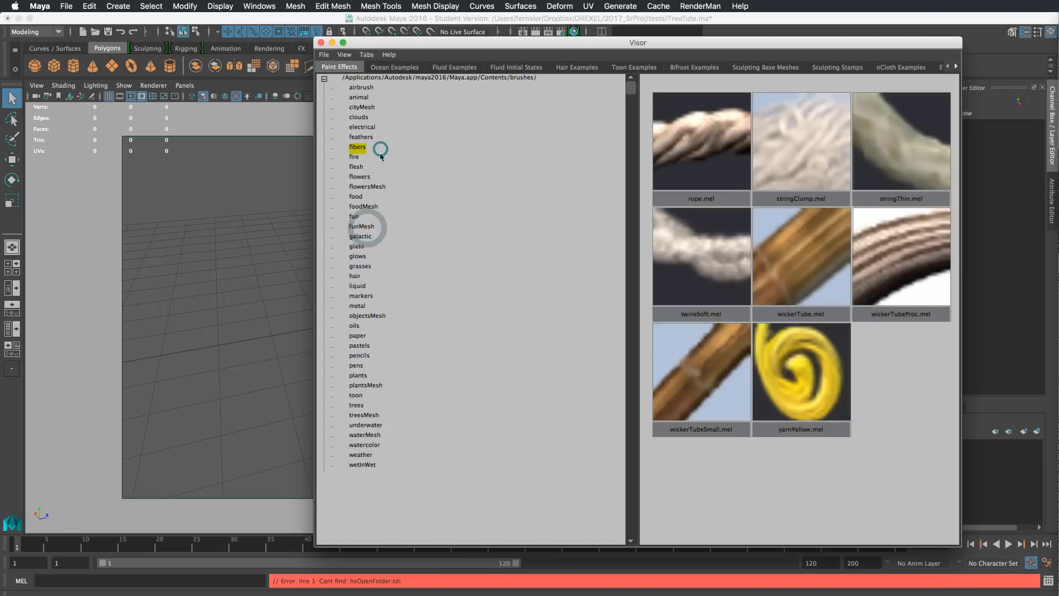
pyautogui.click(377, 203)
pyautogui.click(375, 128)
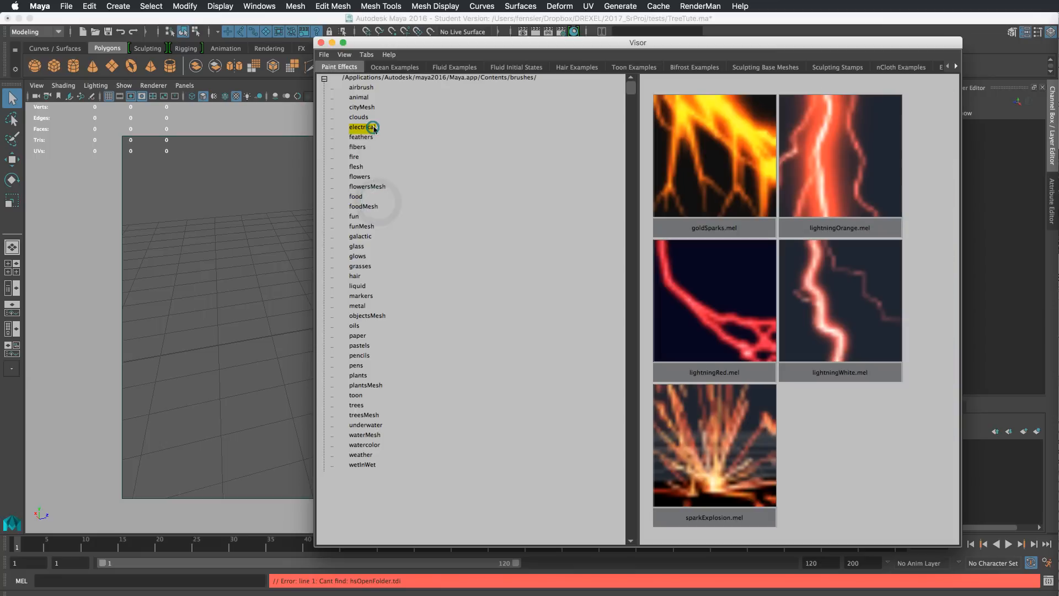
pyautogui.click(371, 107)
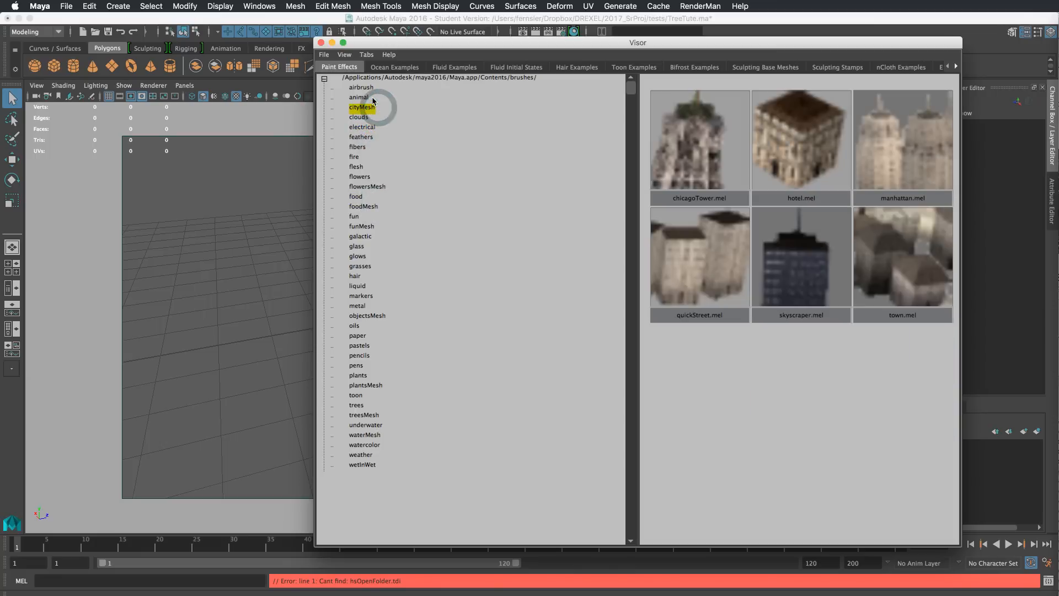
pyautogui.click(371, 98)
pyautogui.click(362, 88)
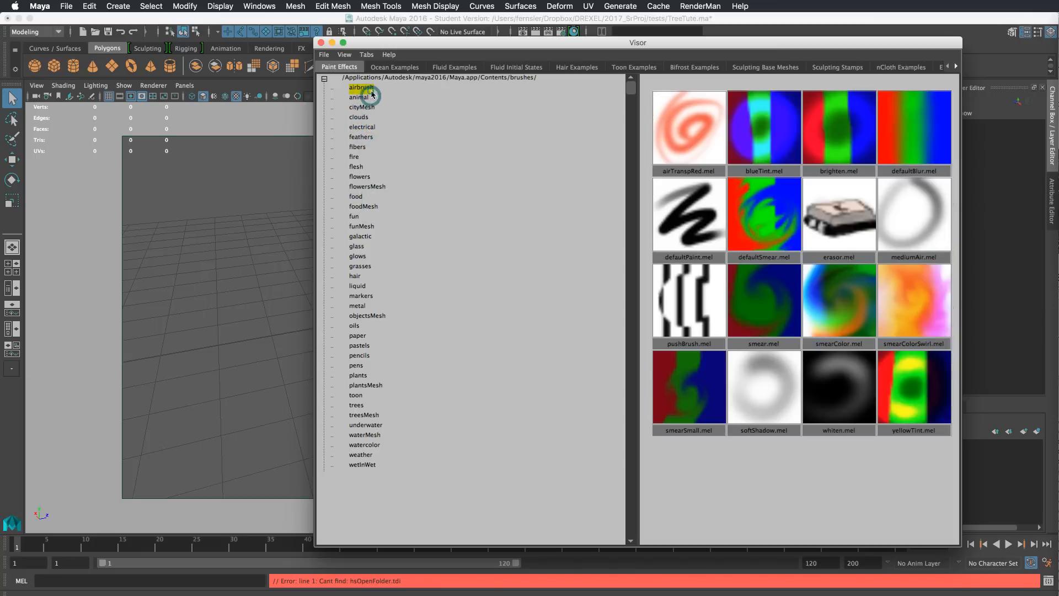
pyautogui.click(364, 237)
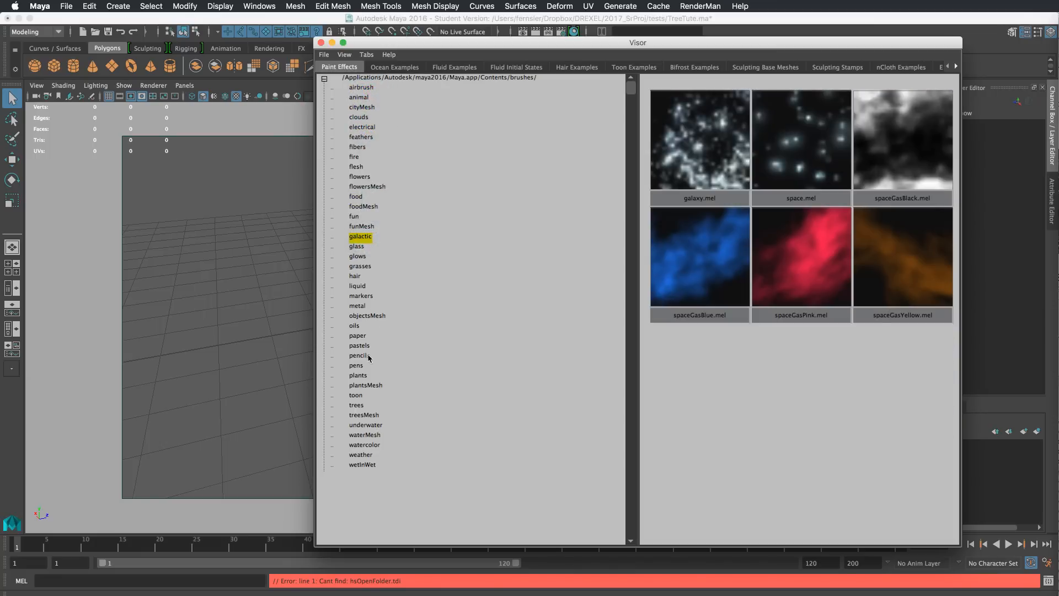
pyautogui.click(370, 377)
pyautogui.click(364, 405)
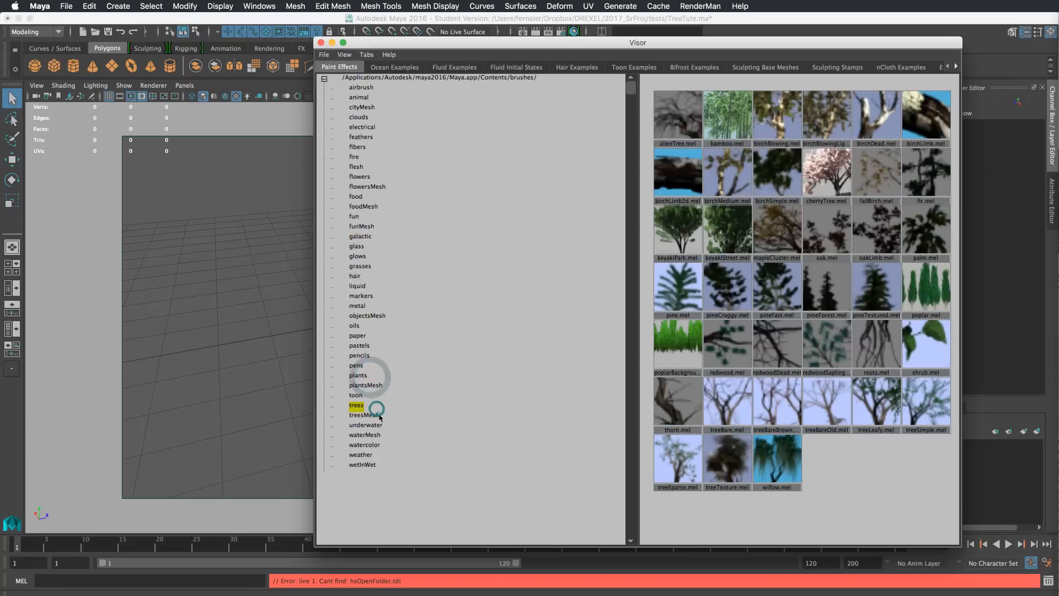
# Step: Show the treesMesh brush category and pick the oakWhiteLeafyMedium brush
pyautogui.click(375, 413)
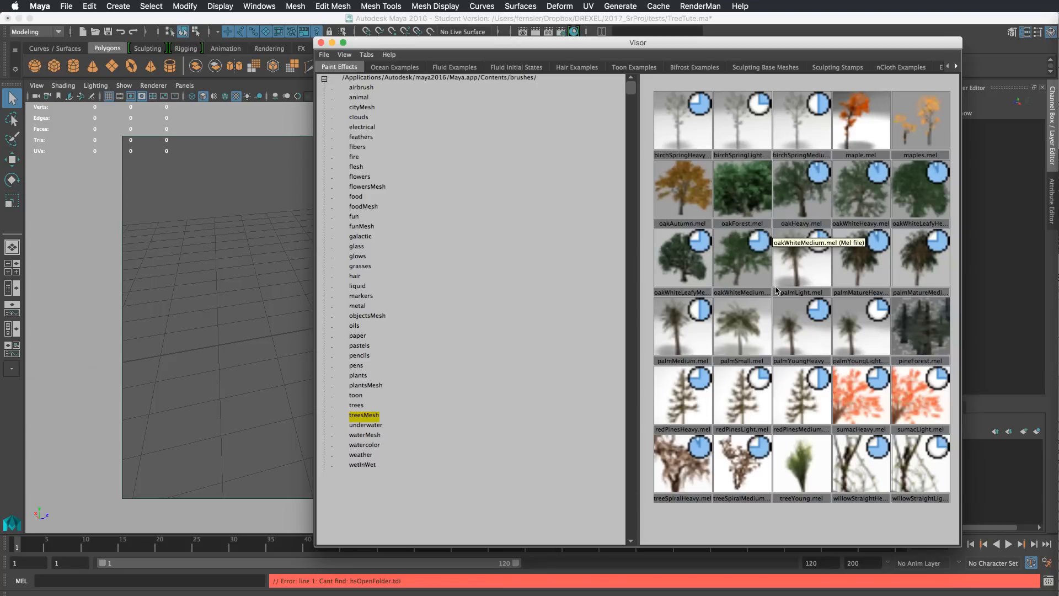
pyautogui.click(692, 250)
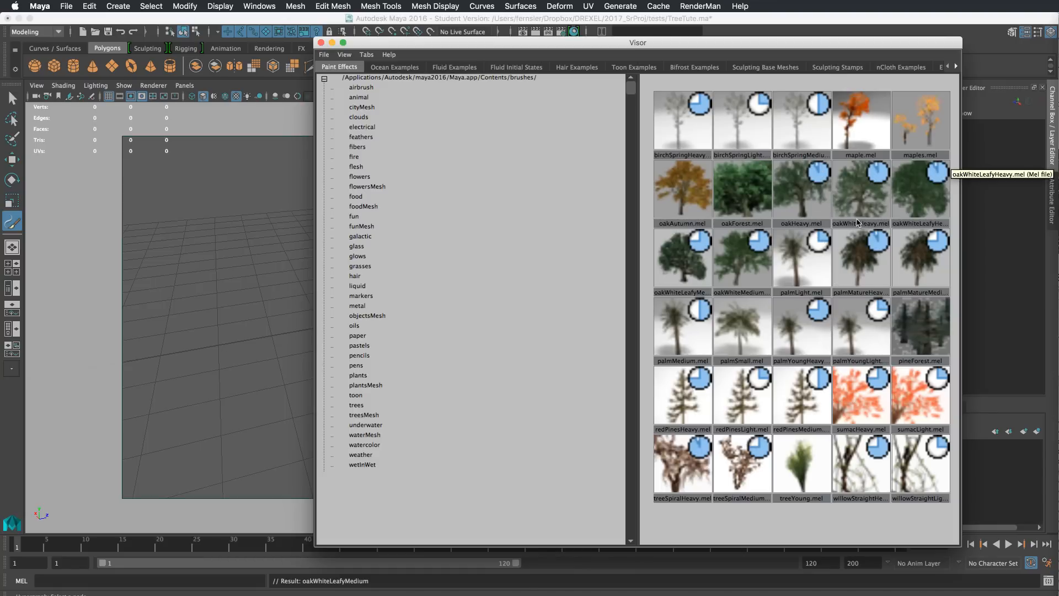
pyautogui.click(821, 183)
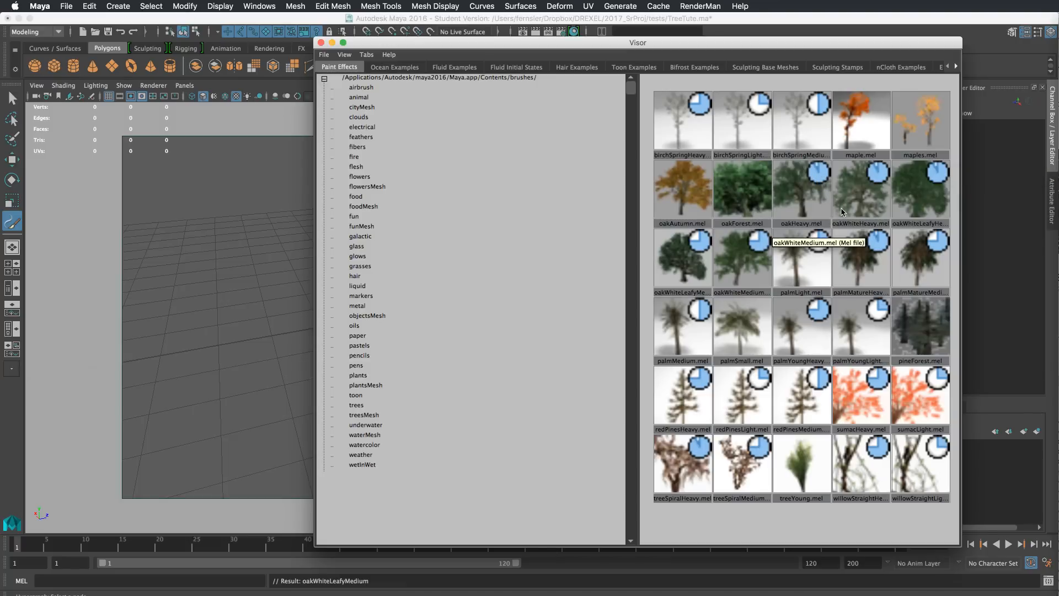
pyautogui.click(810, 165)
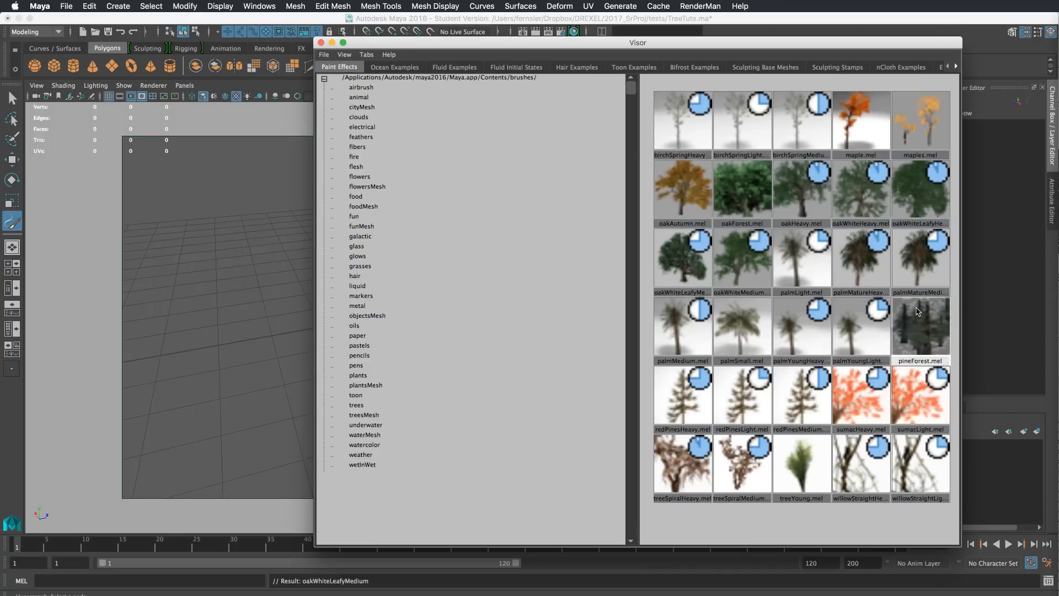
# Step: Try selecting other treesMesh brushes, including oakForest, pineForest, birchSpringLight and redPinesMedium
pyautogui.click(756, 196)
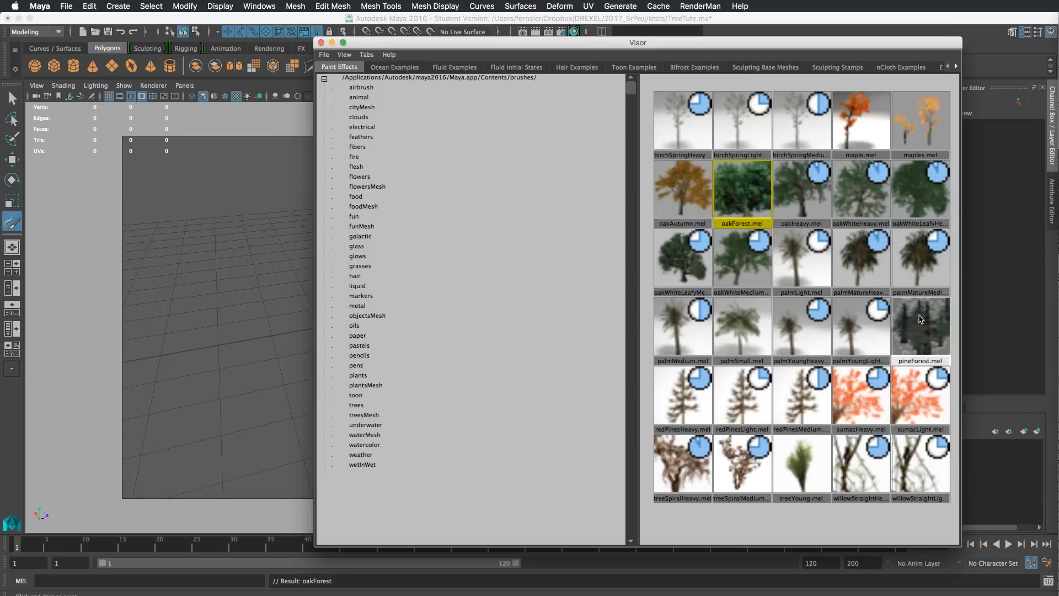
pyautogui.click(919, 317)
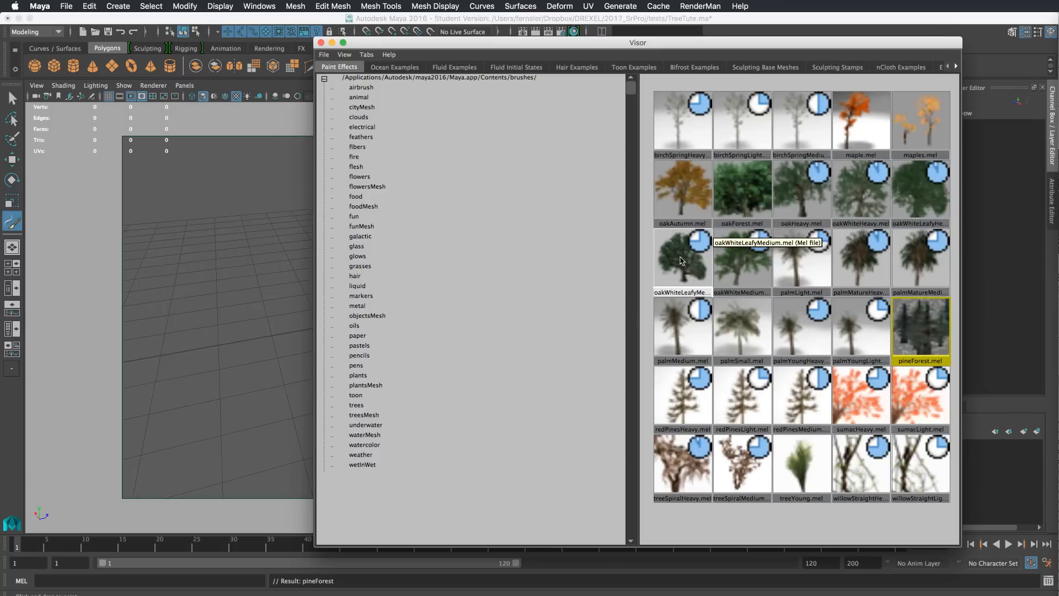
pyautogui.click(683, 259)
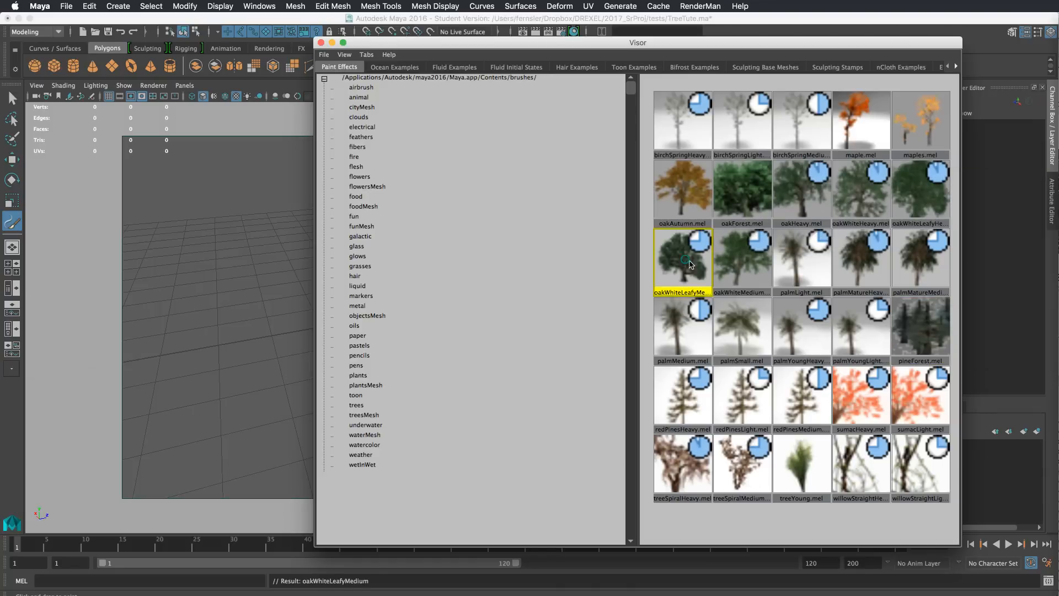
pyautogui.click(759, 148)
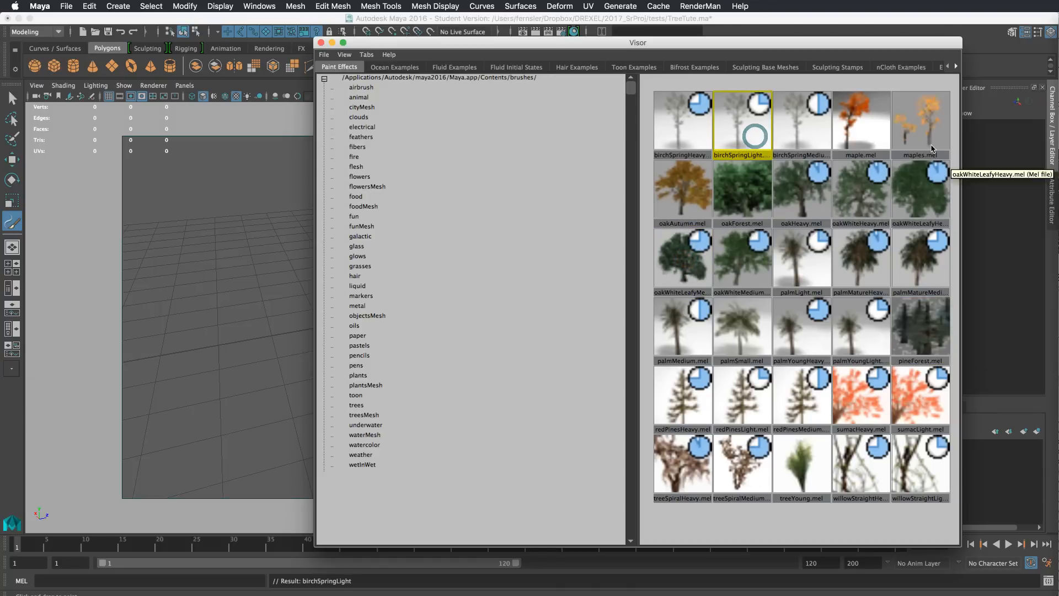
pyautogui.click(799, 394)
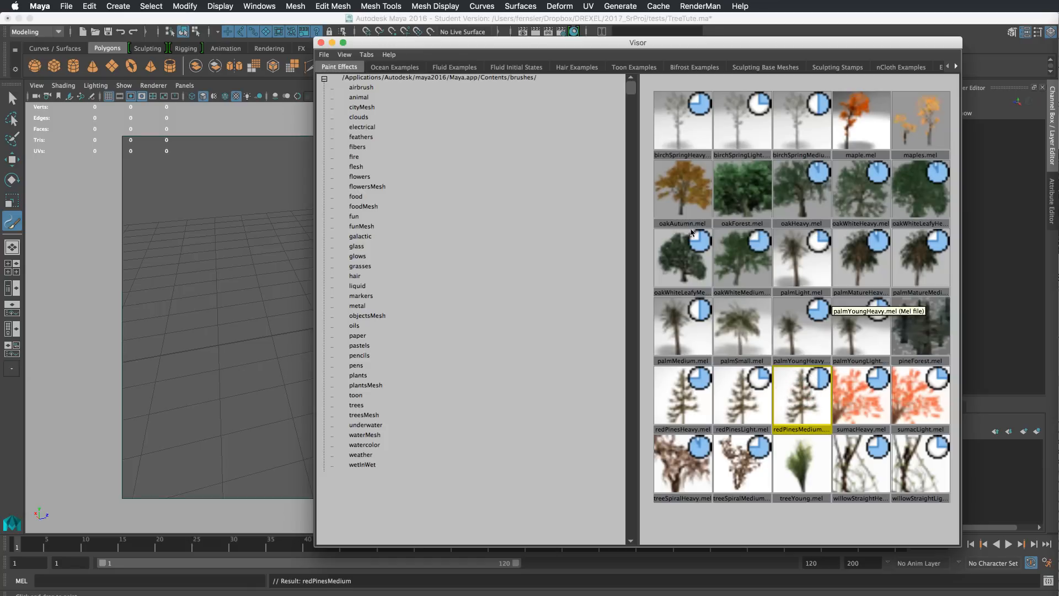
# Step: Load the oakWhiteLeafyMedium tree brush and dismiss the Visor window
pyautogui.click(702, 266)
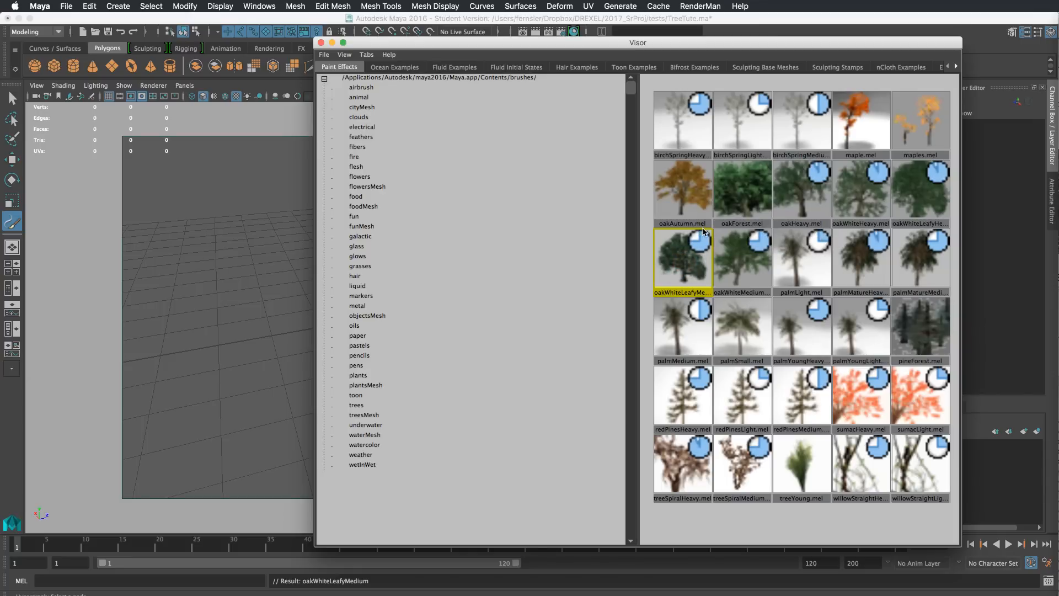
pyautogui.moveTo(351, 43); pyautogui.dragTo(402, 36)
pyautogui.click(375, 40)
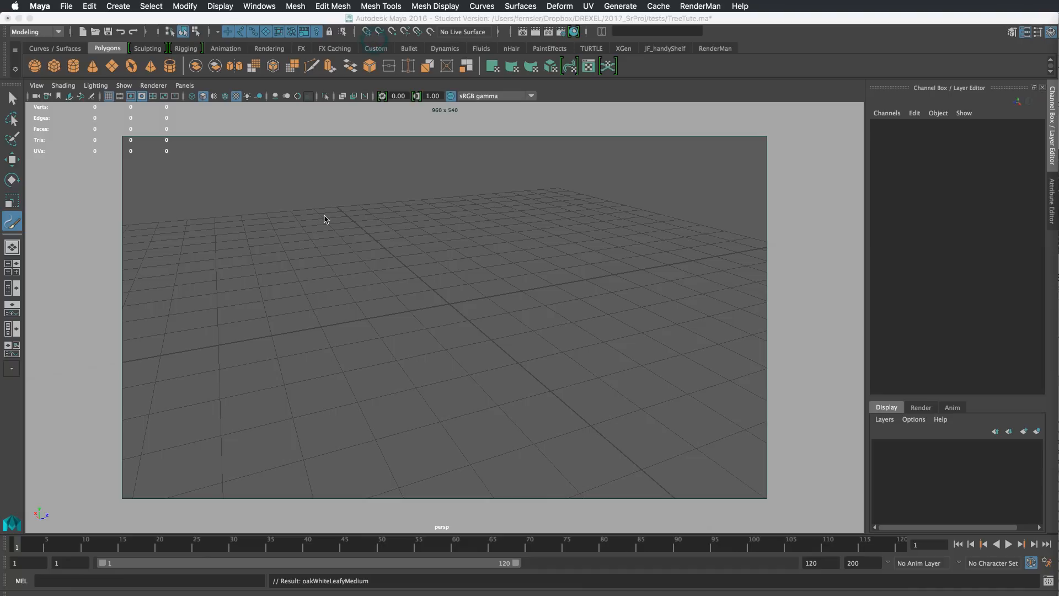
# Step: Paint one short oakWhiteLeafyMedium stroke near the grid's centre to grow a single tree, and return to the Select tool
pyautogui.click(15, 224)
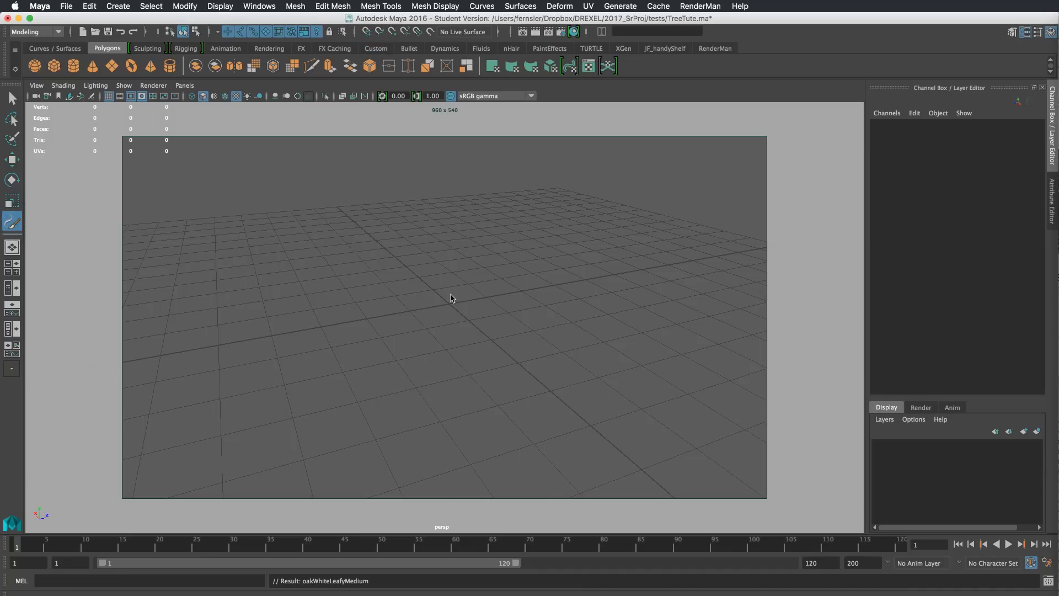
pyautogui.moveTo(418, 291)
pyautogui.keyDown('alt'); pyautogui.mouseDown()
pyautogui.moveTo(450, 301)
pyautogui.moveTo(421, 290)
pyautogui.moveTo(324, 296)
pyautogui.moveTo(452, 293)
pyautogui.mouseUp(); pyautogui.keyUp('alt')
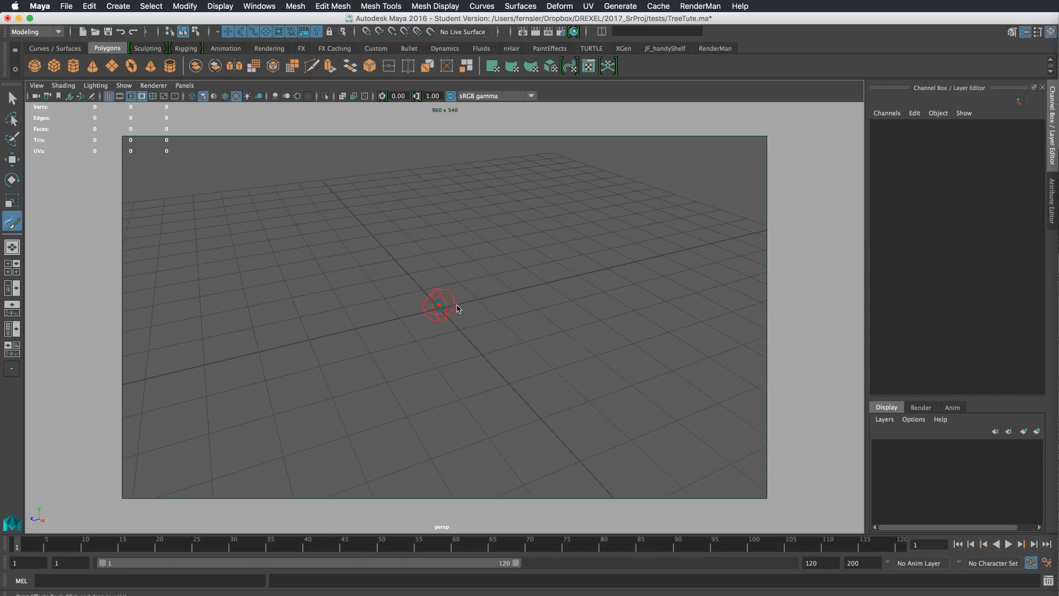
pyautogui.moveTo(456, 308)
pyautogui.mouseDown()
pyautogui.moveTo(534, 310)
pyautogui.moveTo(461, 312)
pyautogui.mouseUp()
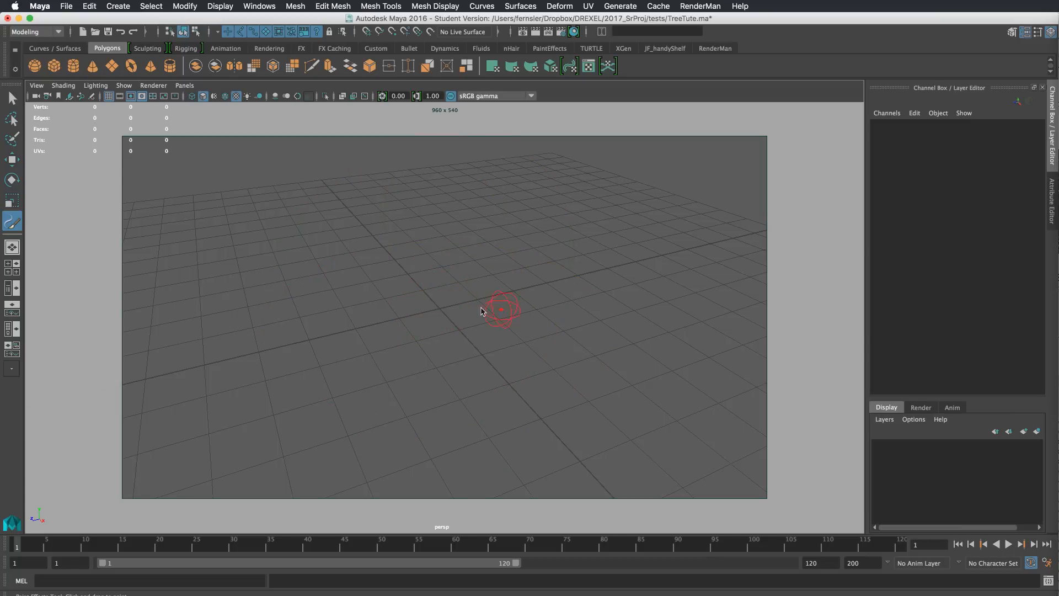
pyautogui.keyDown('alt'); pyautogui.moveTo(439, 300); pyautogui.dragTo(438, 300); pyautogui.keyUp('alt')
pyautogui.moveTo(441, 308); pyautogui.dragTo(440, 308)
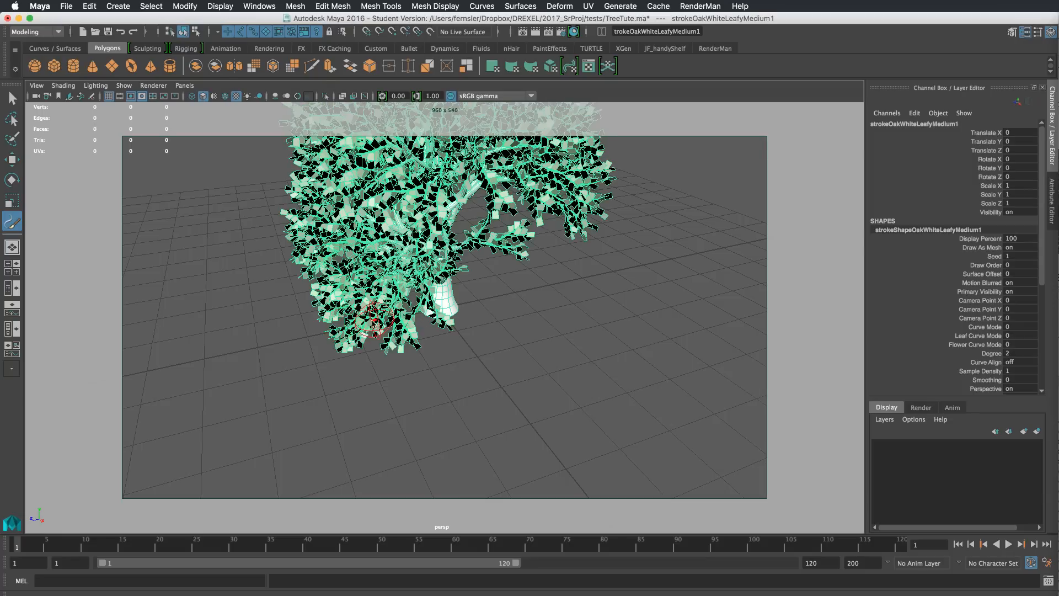
pyautogui.moveTo(386, 325)
pyautogui.keyDown('alt'); pyautogui.mouseDown()
pyautogui.moveTo(416, 321)
pyautogui.moveTo(414, 307)
pyautogui.moveTo(456, 248)
pyautogui.moveTo(465, 319)
pyautogui.moveTo(422, 316)
pyautogui.mouseUp(); pyautogui.keyUp('alt')
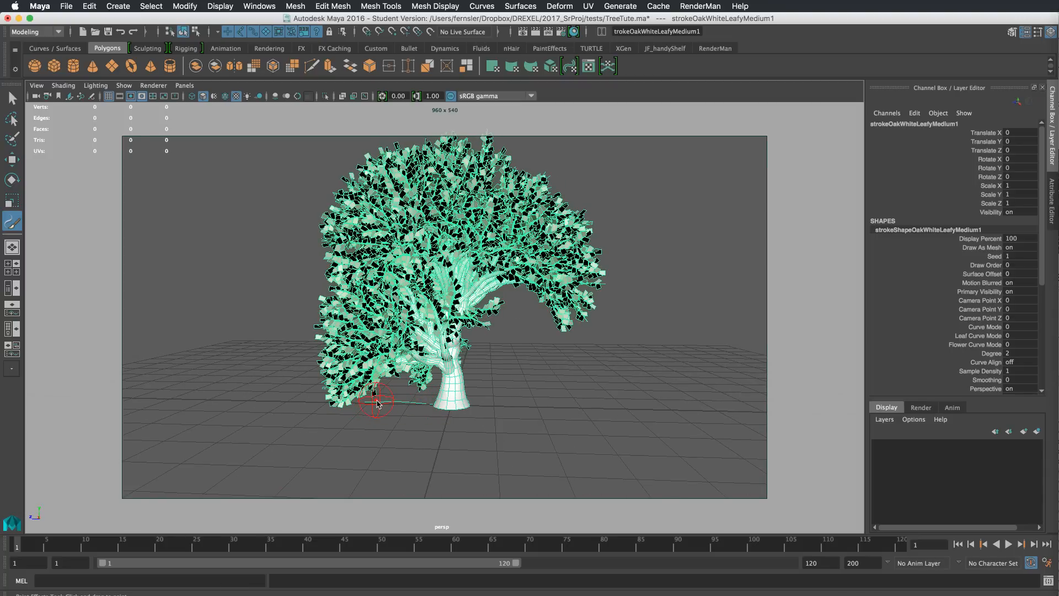
pyautogui.press('w')
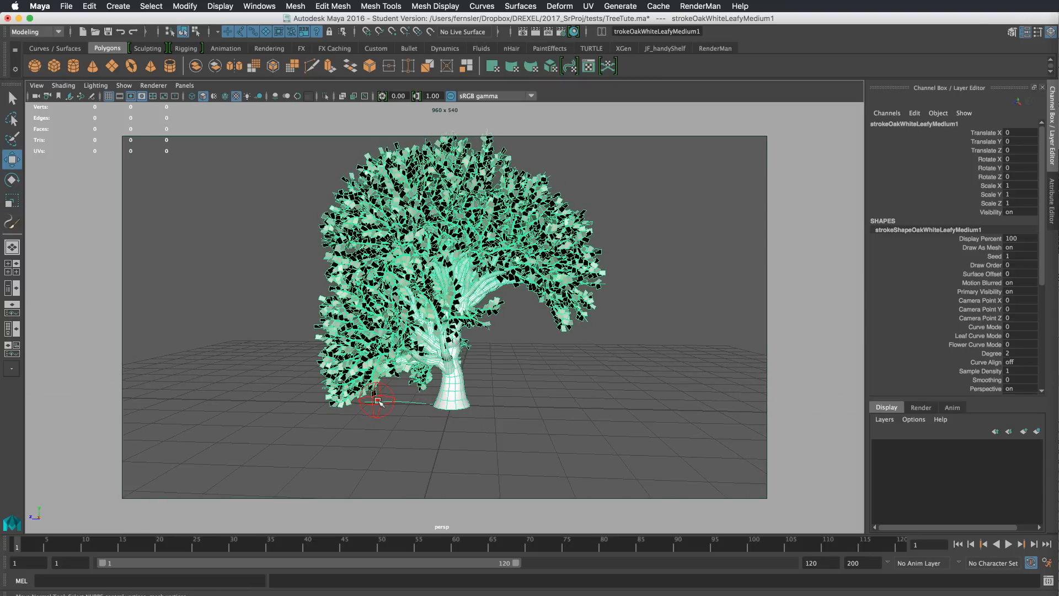
pyautogui.click(11, 100)
# Step: Deselect the painted oak tree and examine its shape from several sides and distances
pyautogui.moveTo(261, 278)
pyautogui.keyDown('alt'); pyautogui.mouseDown()
pyautogui.moveTo(245, 262)
pyautogui.moveTo(293, 276)
pyautogui.moveTo(259, 271)
pyautogui.moveTo(271, 279)
pyautogui.moveTo(267, 264)
pyautogui.moveTo(273, 280)
pyautogui.mouseUp(); pyautogui.keyUp('alt')
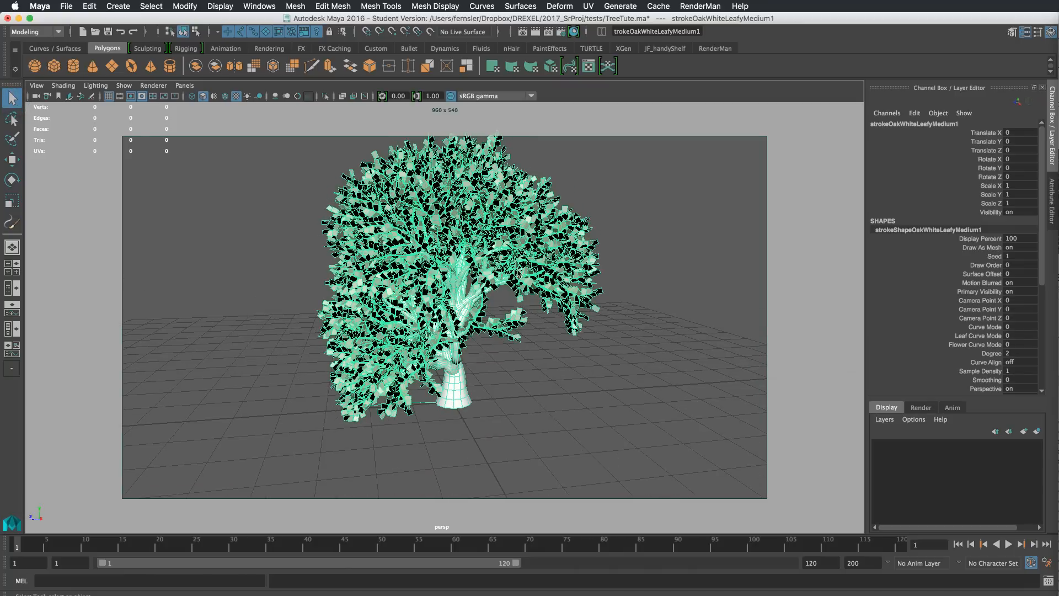
pyautogui.keyDown('alt'); pyautogui.moveTo(545, 305); pyautogui.dragTo(557, 327, button='middle'); pyautogui.keyUp('alt')
pyautogui.moveTo(557, 327)
pyautogui.keyDown('alt'); pyautogui.mouseDown()
pyautogui.moveTo(524, 312)
pyautogui.moveTo(556, 327)
pyautogui.mouseUp(); pyautogui.keyUp('alt')
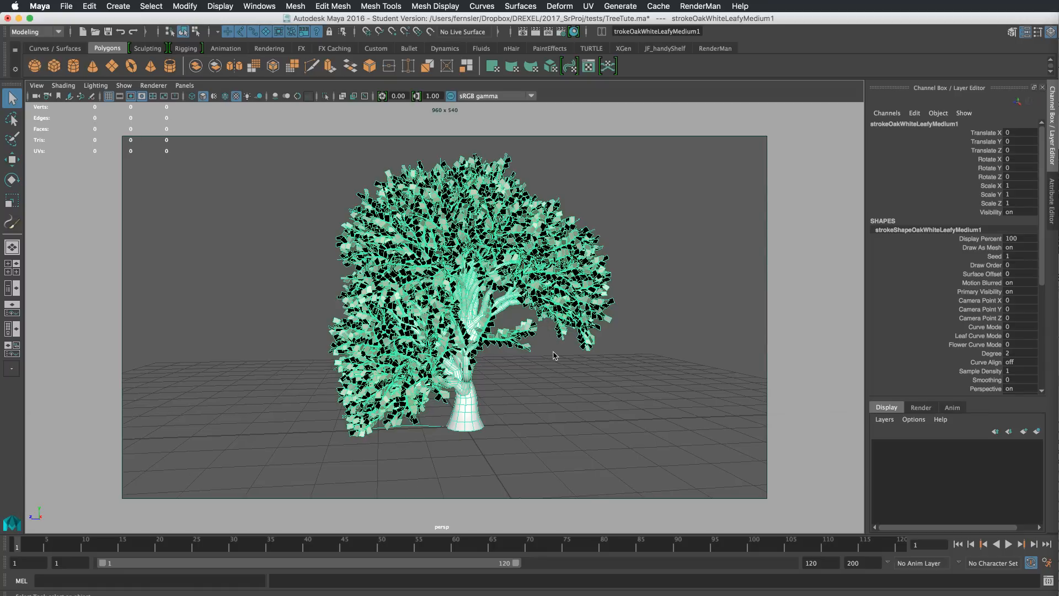
pyautogui.moveTo(586, 388)
pyautogui.keyDown('alt'); pyautogui.mouseDown()
pyautogui.moveTo(538, 378)
pyautogui.moveTo(574, 389)
pyautogui.mouseUp(); pyautogui.keyUp('alt')
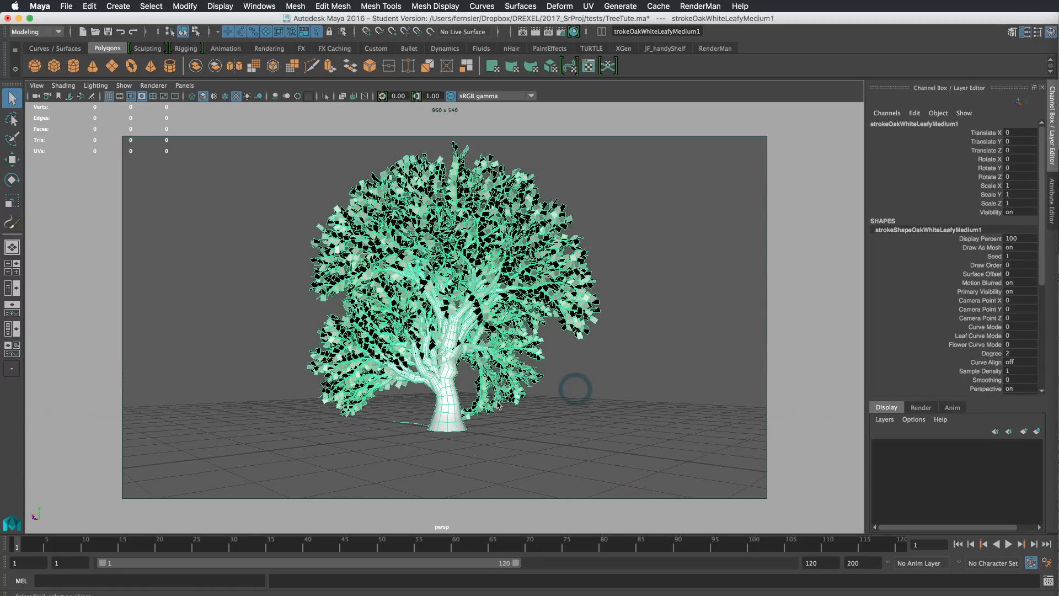
pyautogui.click(608, 364)
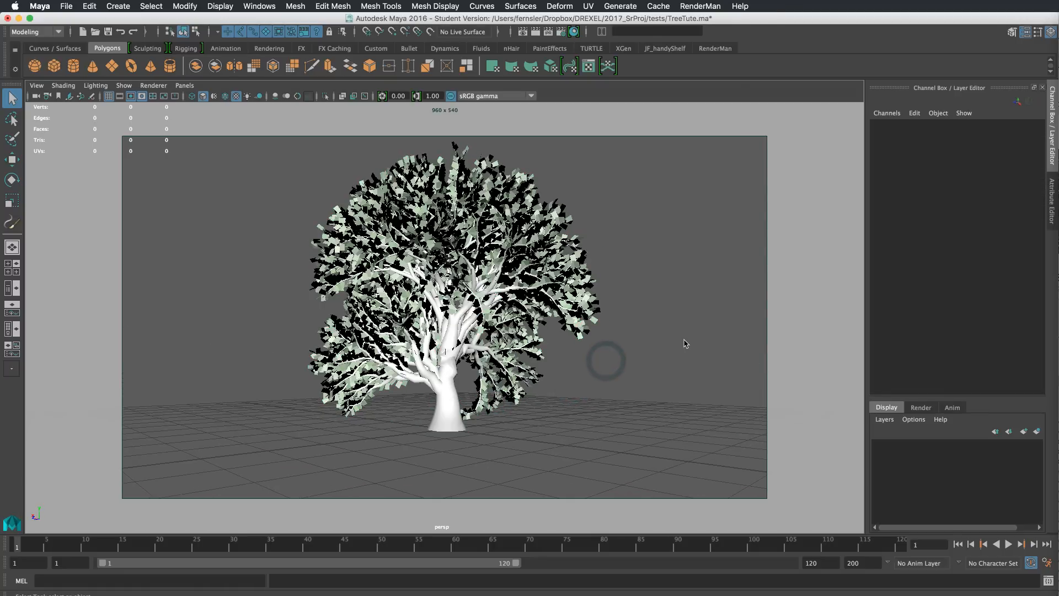
pyautogui.keyDown('alt'); pyautogui.moveTo(656, 359); pyautogui.dragTo(512, 352, button='right'); pyautogui.keyUp('alt')
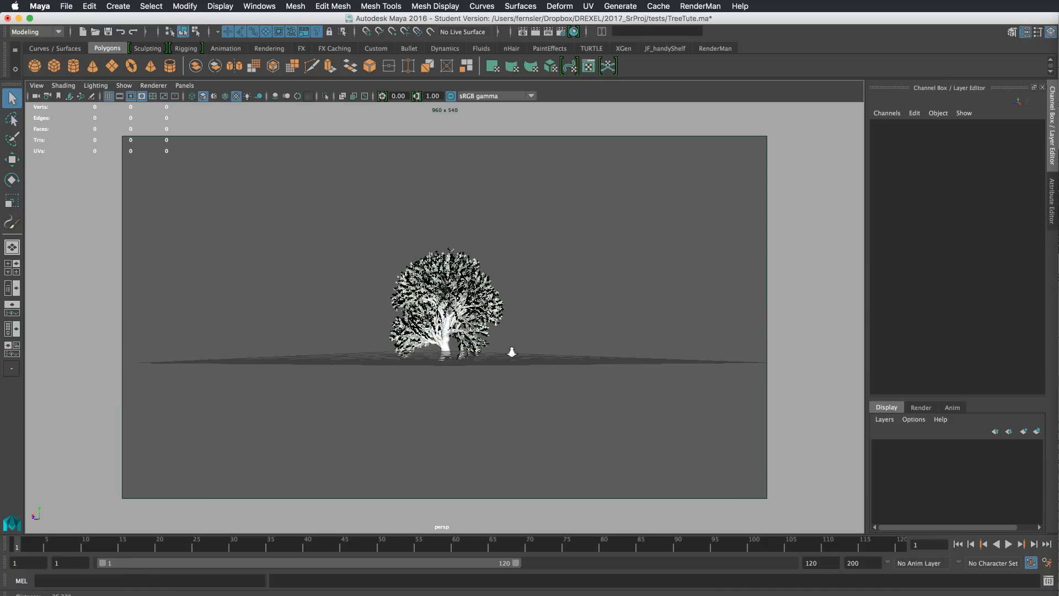
pyautogui.keyDown('alt'); pyautogui.moveTo(510, 348); pyautogui.dragTo(527, 362); pyautogui.keyUp('alt')
pyautogui.keyDown('alt'); pyautogui.moveTo(528, 362); pyautogui.dragTo(765, 341, button='right'); pyautogui.keyUp('alt')
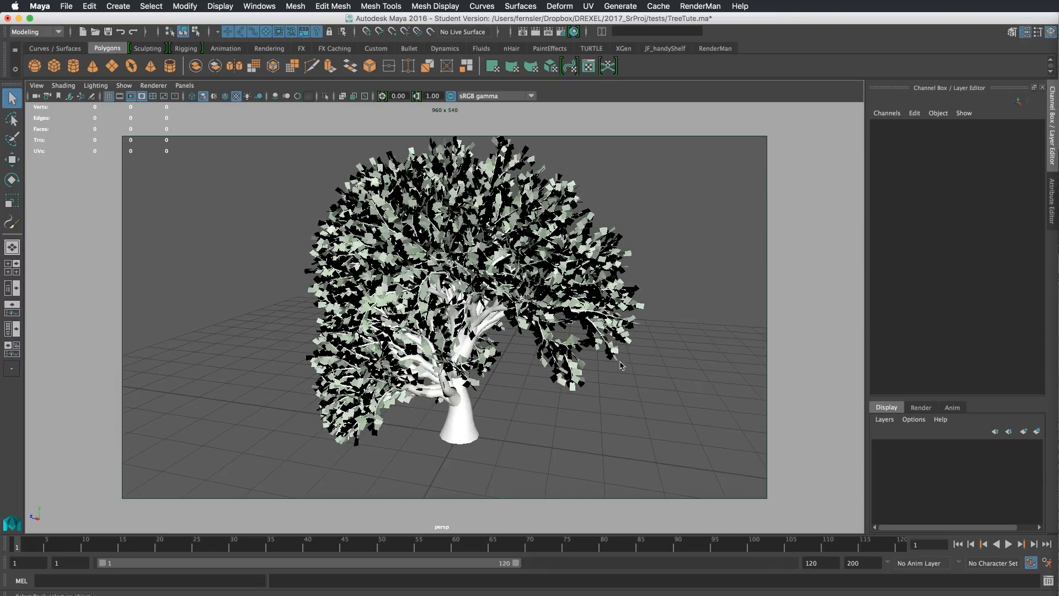
# Step: Select the painted oak tree and set its stroke's Display Quality to 100 in the Attribute Editor
pyautogui.moveTo(620, 365)
pyautogui.keyDown('alt'); pyautogui.mouseDown()
pyautogui.moveTo(610, 371)
pyautogui.moveTo(634, 366)
pyautogui.moveTo(602, 368)
pyautogui.moveTo(606, 392)
pyautogui.moveTo(606, 376)
pyautogui.moveTo(634, 366)
pyautogui.moveTo(605, 371)
pyautogui.mouseUp(); pyautogui.keyUp('alt')
pyautogui.click(462, 419)
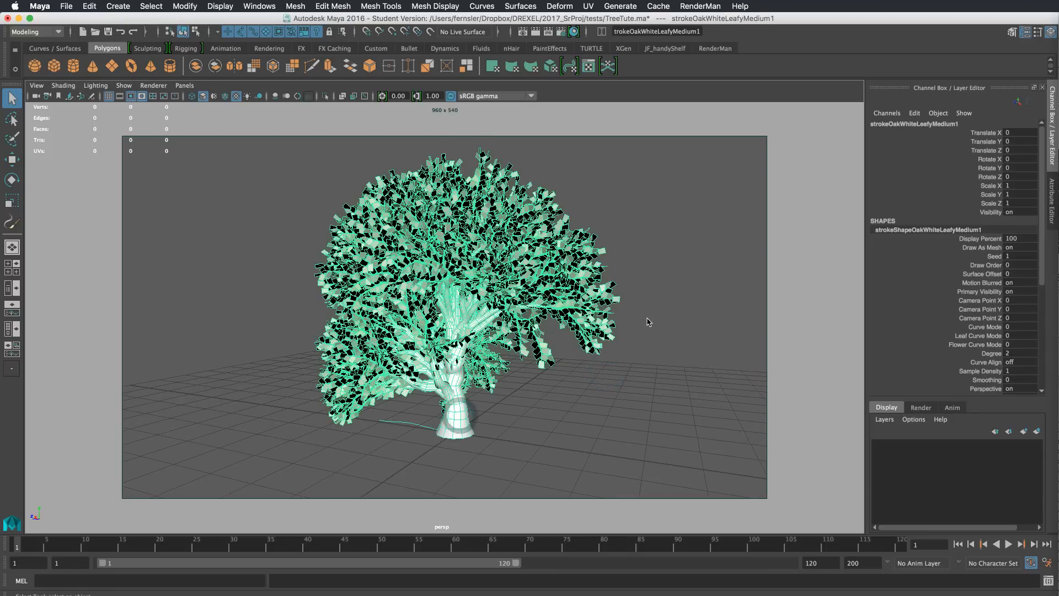
pyautogui.click(1051, 196)
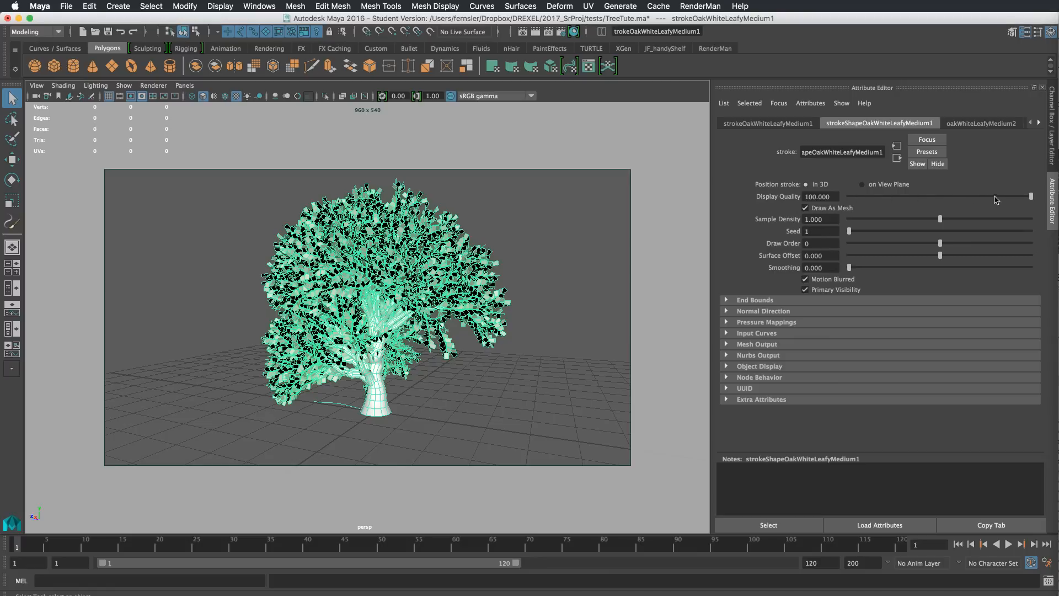
pyautogui.moveTo(1025, 196)
pyautogui.mouseDown()
pyautogui.moveTo(847, 206)
pyautogui.moveTo(1042, 200)
pyautogui.mouseUp()
pyautogui.moveTo(487, 353)
pyautogui.keyDown('alt'); pyautogui.mouseDown()
pyautogui.moveTo(546, 347)
pyautogui.moveTo(450, 370)
pyautogui.moveTo(485, 353)
pyautogui.mouseUp(); pyautogui.keyUp('alt')
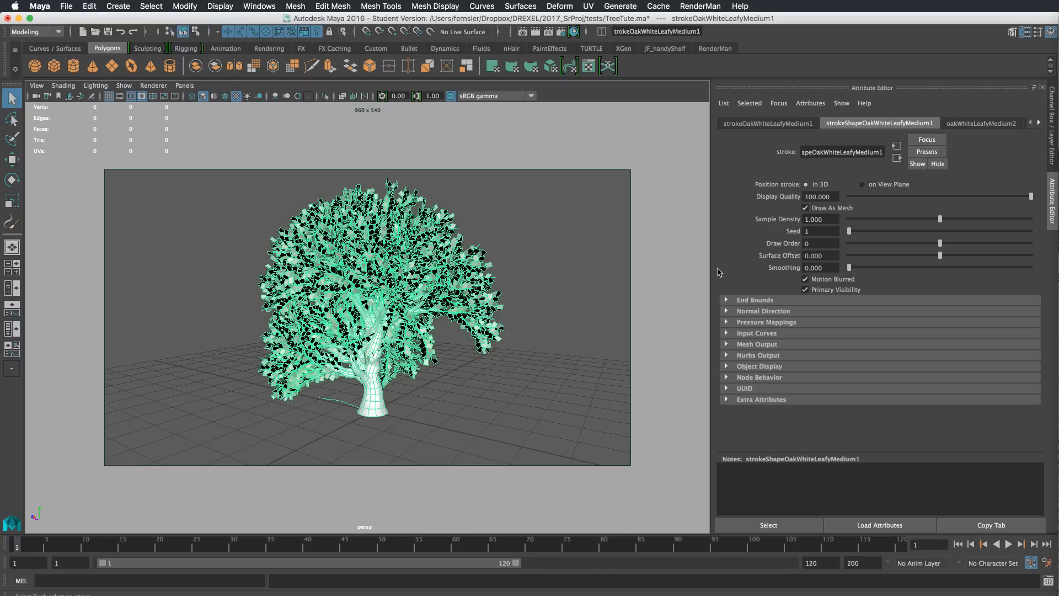
# Step: Try Seed values 0 and 3 on the oak stroke, checking the tree's shape from different sides
pyautogui.moveTo(850, 234)
pyautogui.mouseDown()
pyautogui.moveTo(900, 234)
pyautogui.moveTo(843, 237)
pyautogui.mouseUp()
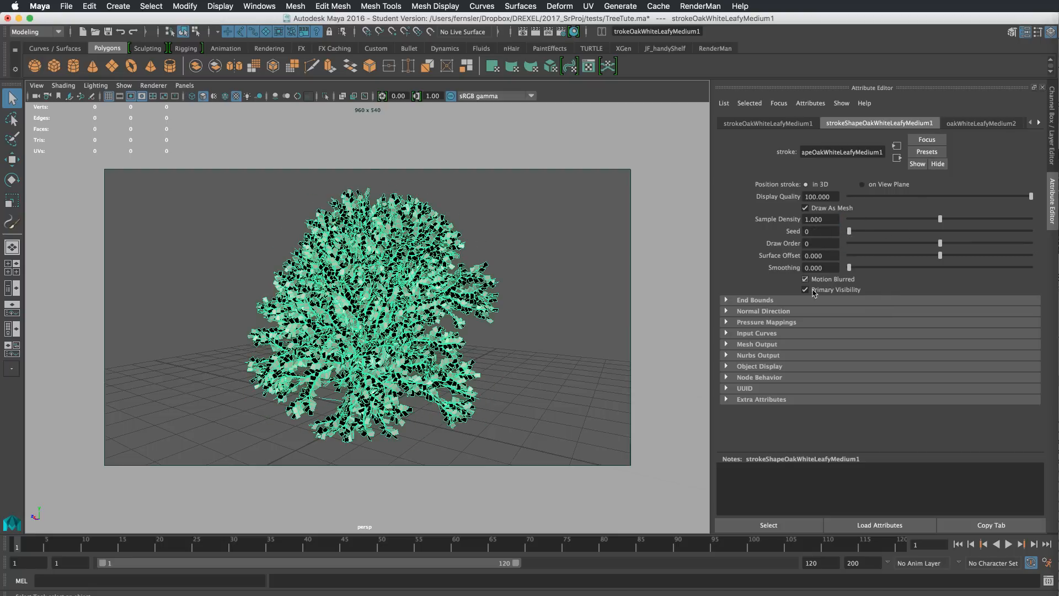
pyautogui.moveTo(550, 407)
pyautogui.keyDown('alt'); pyautogui.mouseDown()
pyautogui.moveTo(471, 402)
pyautogui.moveTo(548, 397)
pyautogui.mouseUp(); pyautogui.keyUp('alt')
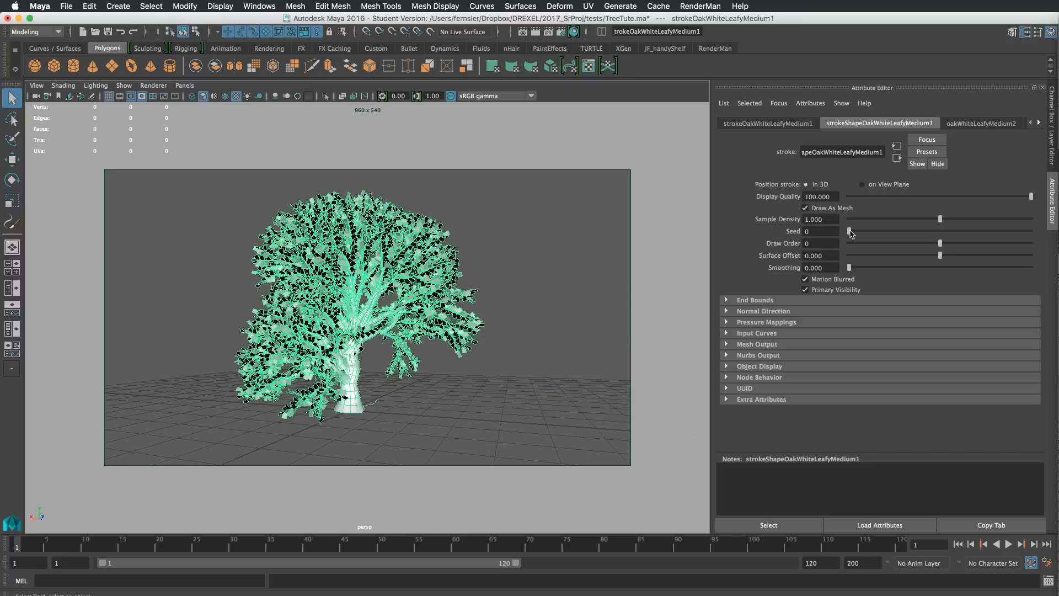
pyautogui.moveTo(850, 233); pyautogui.dragTo(850, 235)
pyautogui.keyDown('alt'); pyautogui.moveTo(493, 333); pyautogui.dragTo(569, 360); pyautogui.keyUp('alt')
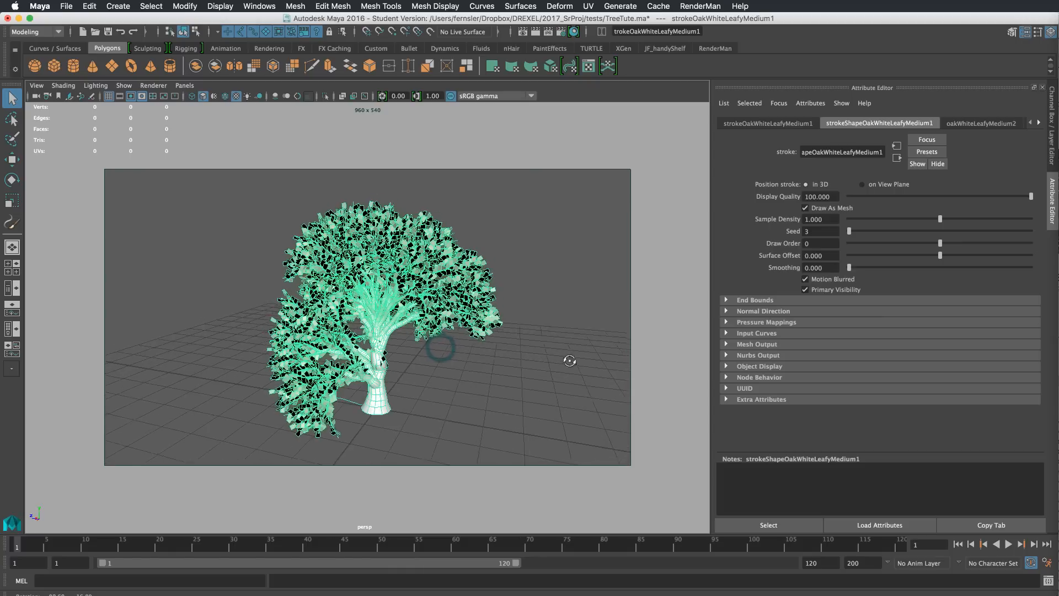
# Step: Set the oak stroke's Seed to 1 and check the tree's shape, keeping the tree selected
pyautogui.doubleClick(806, 232)
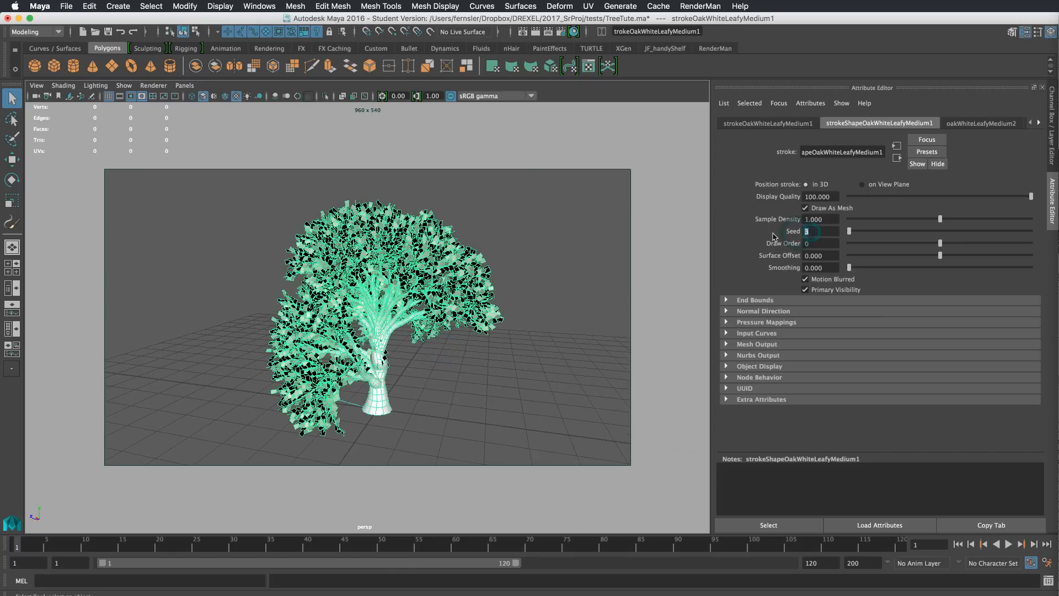
pyautogui.write('1')
pyautogui.press('Return')
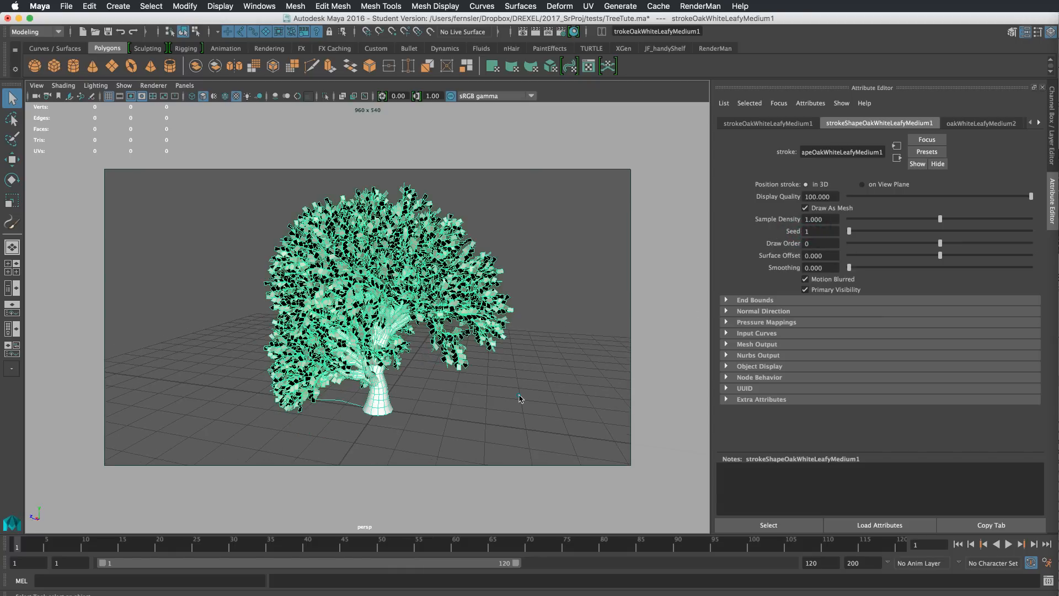
pyautogui.click(518, 395)
pyautogui.moveTo(565, 362)
pyautogui.keyDown('alt'); pyautogui.mouseDown()
pyautogui.moveTo(463, 361)
pyautogui.moveTo(502, 361)
pyautogui.mouseUp(); pyautogui.keyUp('alt')
pyautogui.click(413, 331)
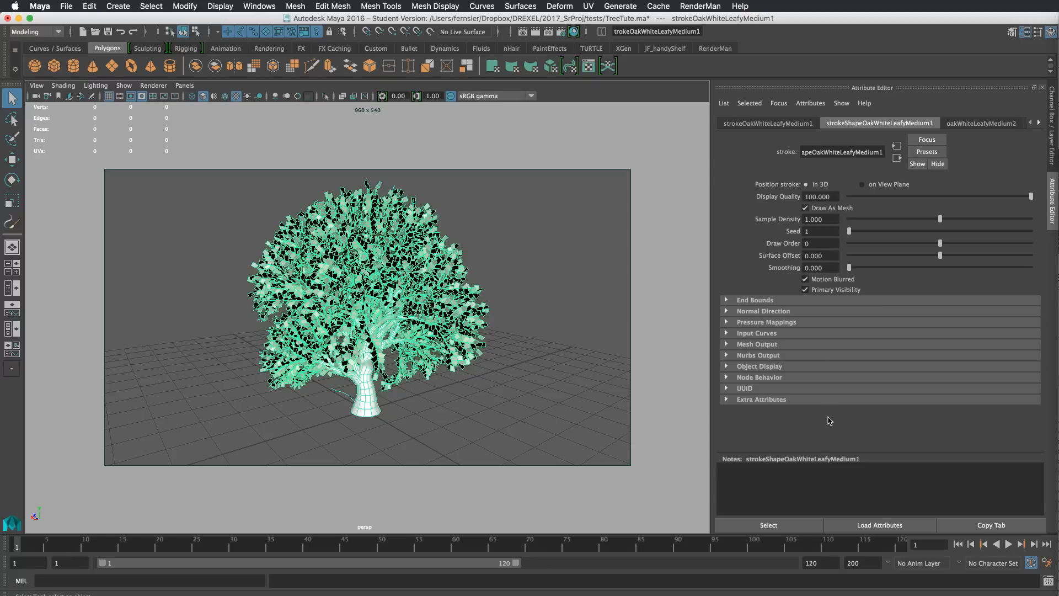
# Step: Set the oakWhiteLeafyMedium2 brush's Brush Type to Mesh and its Global Scale to 4.299
pyautogui.click(984, 124)
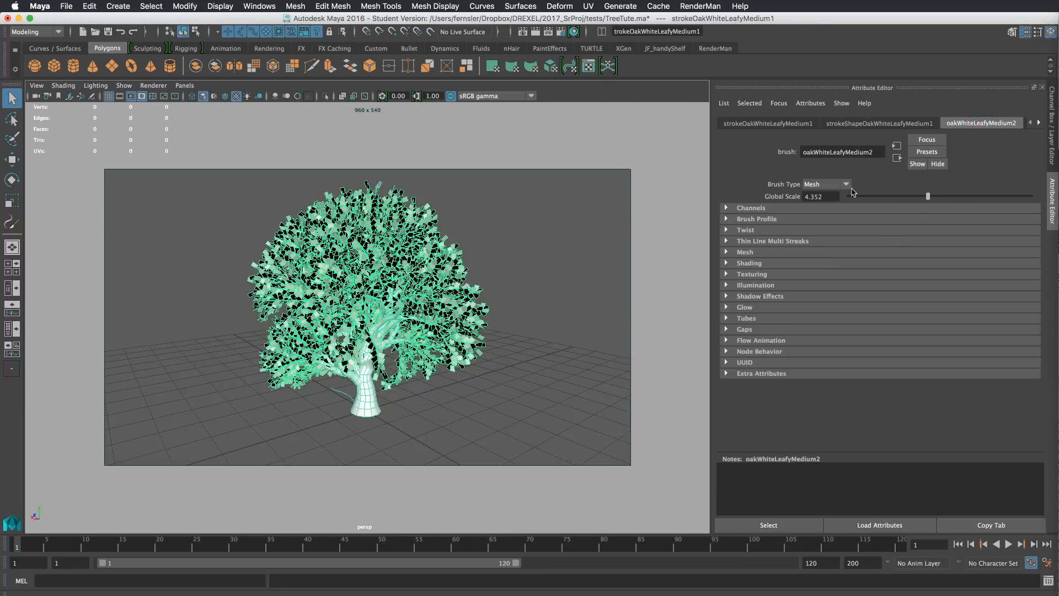
pyautogui.click(835, 190)
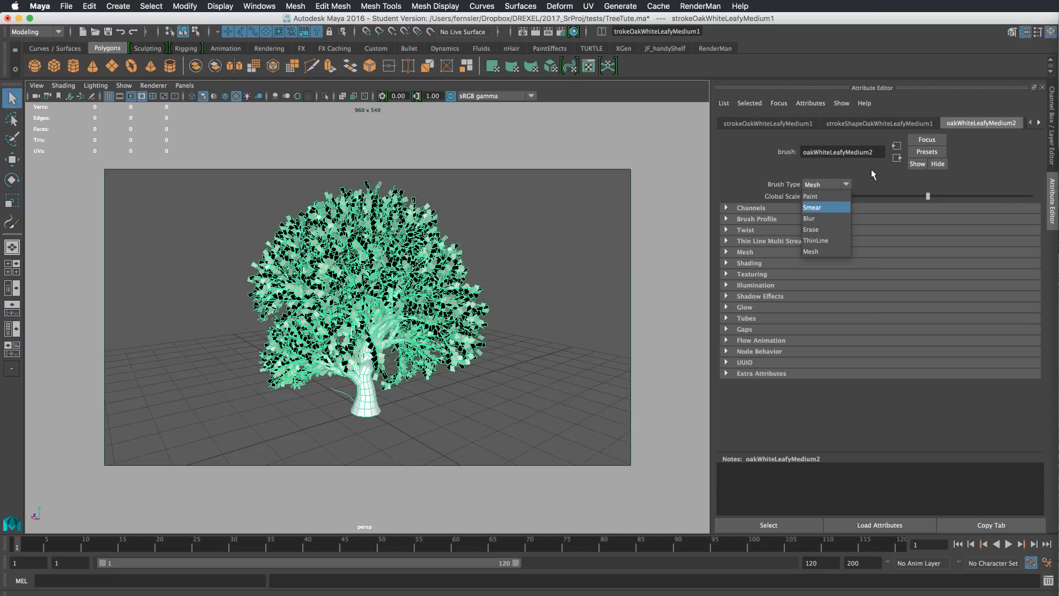
pyautogui.click(872, 169)
pyautogui.click(847, 184)
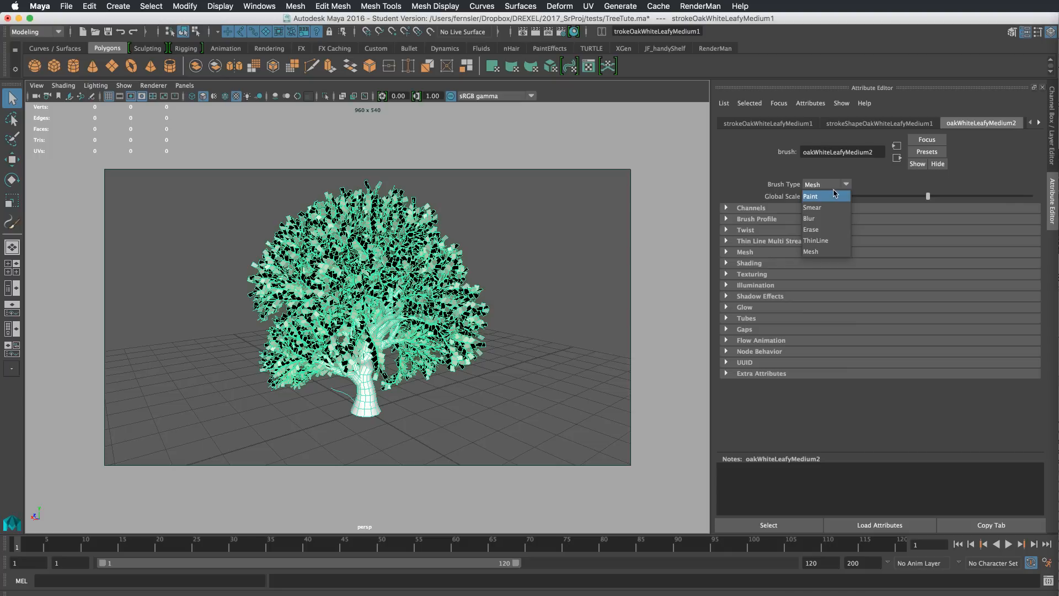
pyautogui.click(813, 251)
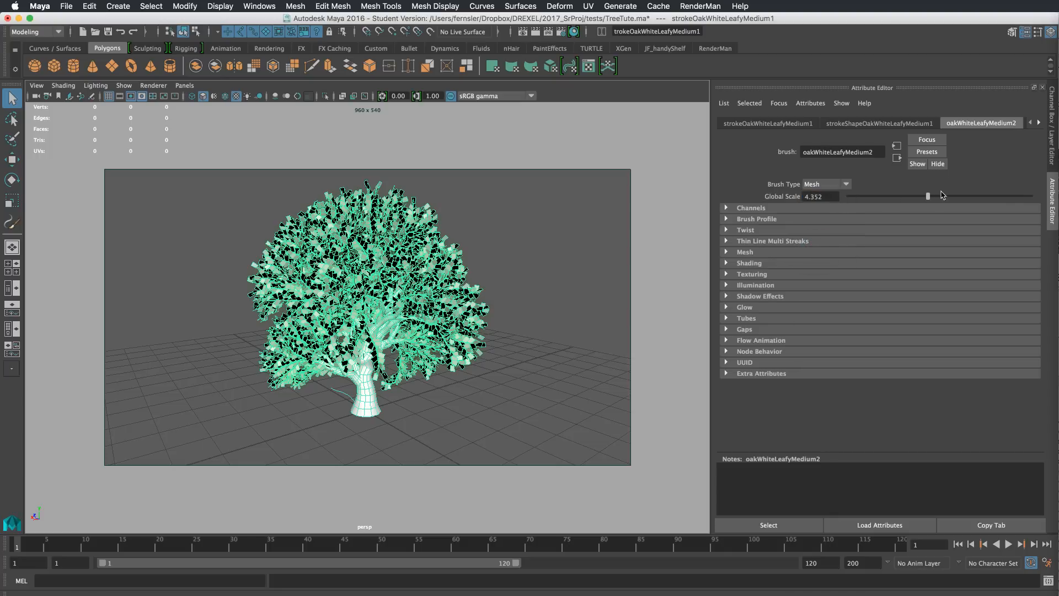
pyautogui.moveTo(928, 197)
pyautogui.mouseDown()
pyautogui.moveTo(950, 199)
pyautogui.moveTo(914, 200)
pyautogui.moveTo(927, 199)
pyautogui.mouseUp()
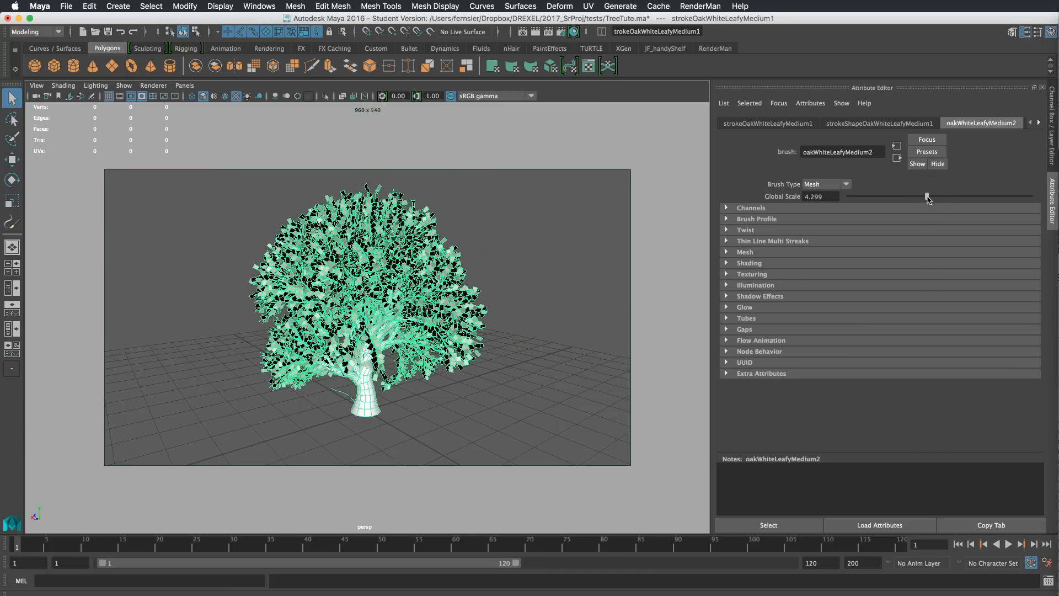
# Step: Review the oak brush's Channels and Brush Profile attributes
pyautogui.click(751, 213)
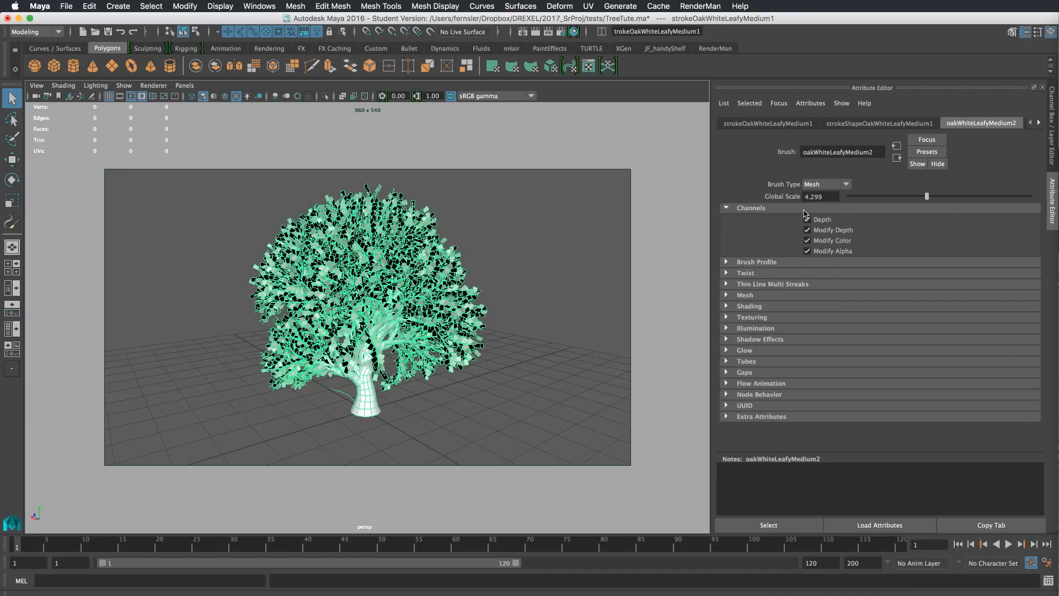
pyautogui.click(754, 213)
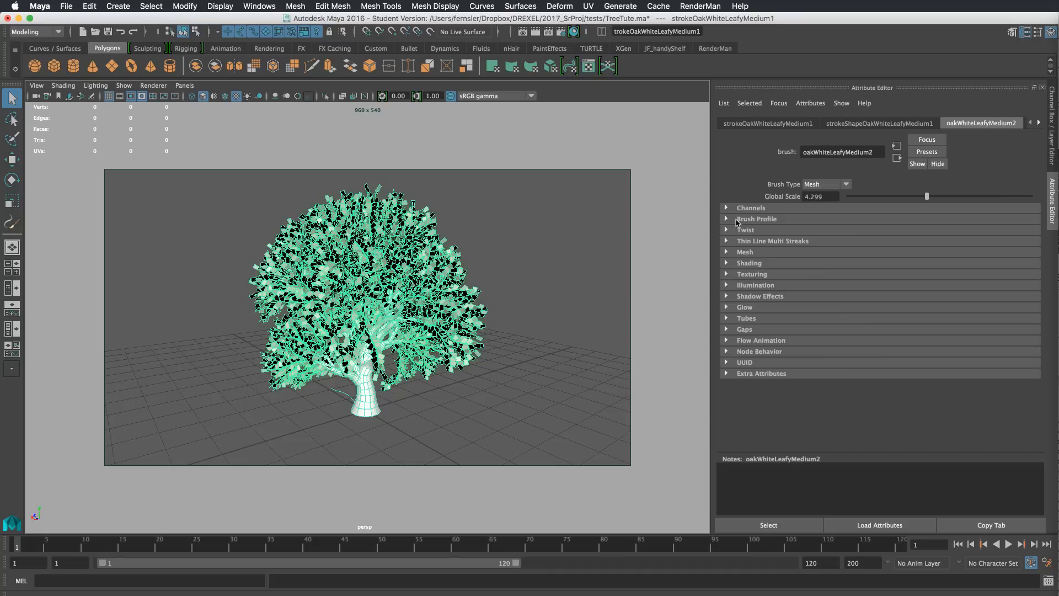
pyautogui.click(737, 221)
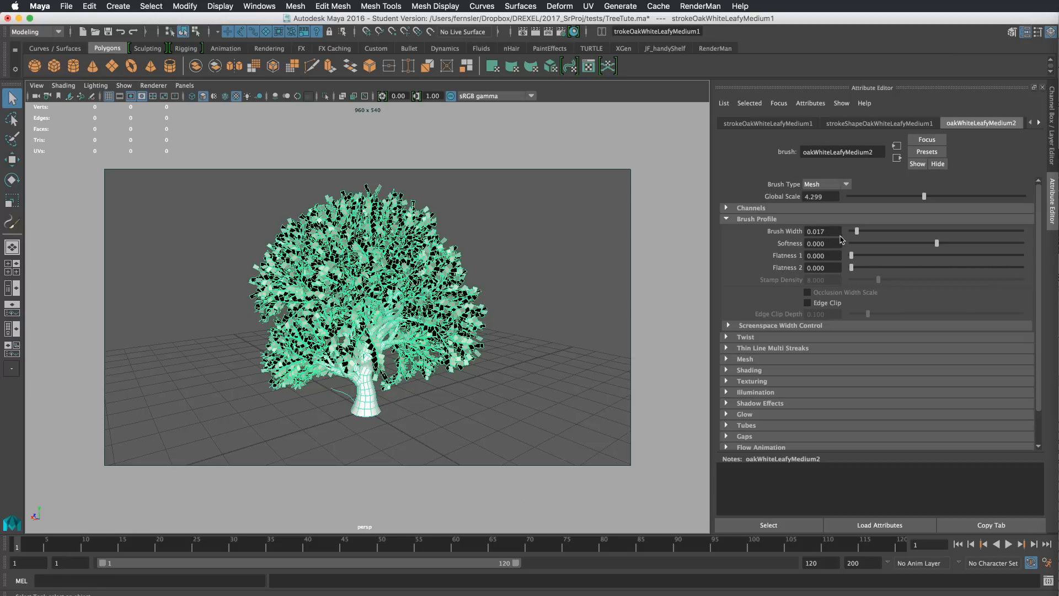
pyautogui.click(757, 219)
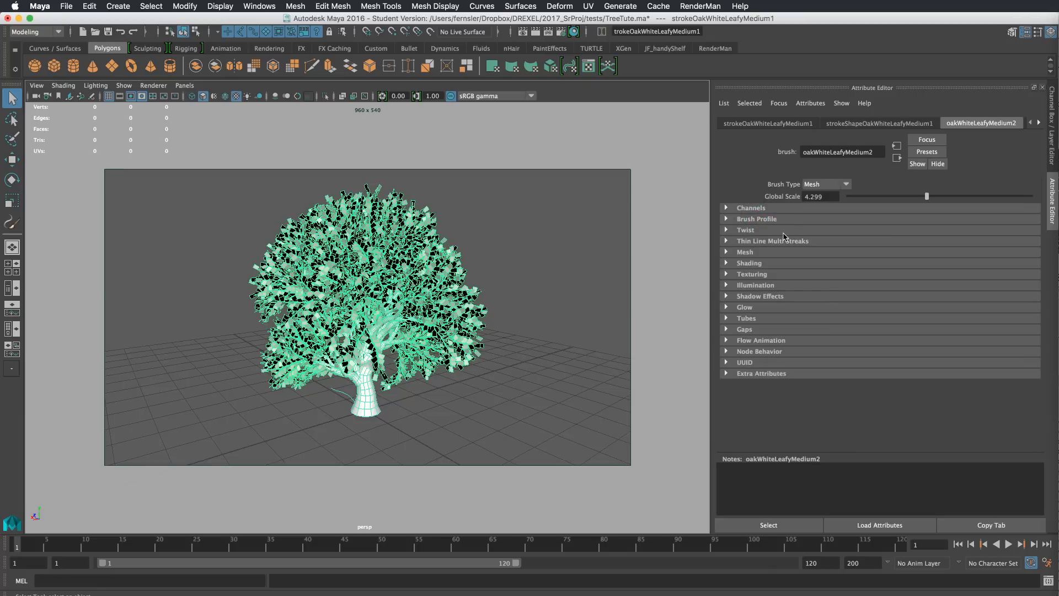
# Step: Try toggling the brush's Forward Twist option, and look over the Thin Line Multi Streaks attributes
pyautogui.click(759, 230)
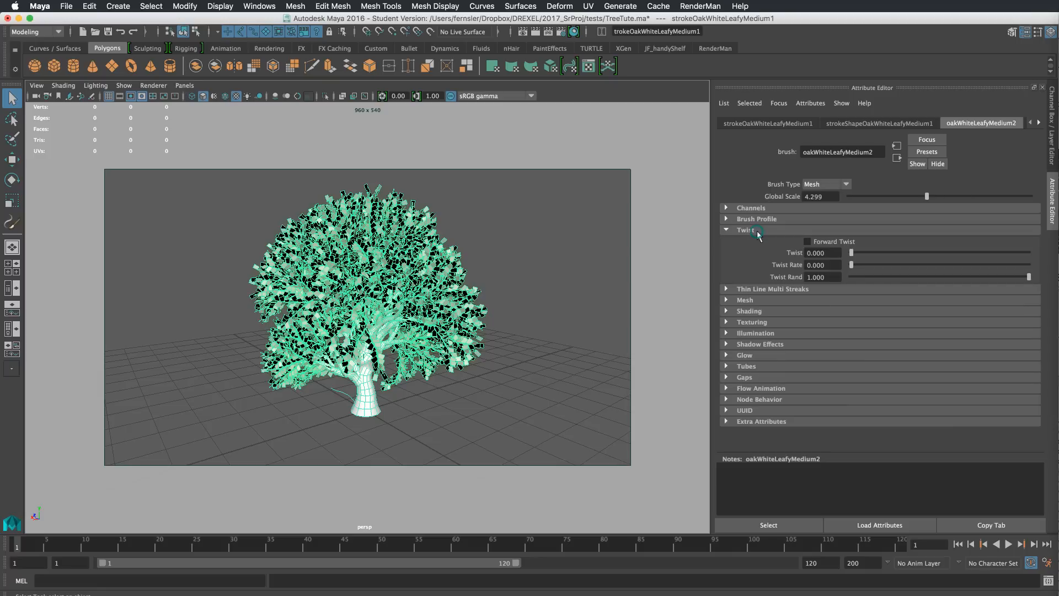
pyautogui.click(827, 238)
pyautogui.click(827, 238)
pyautogui.click(822, 240)
pyautogui.click(822, 240)
pyautogui.click(740, 232)
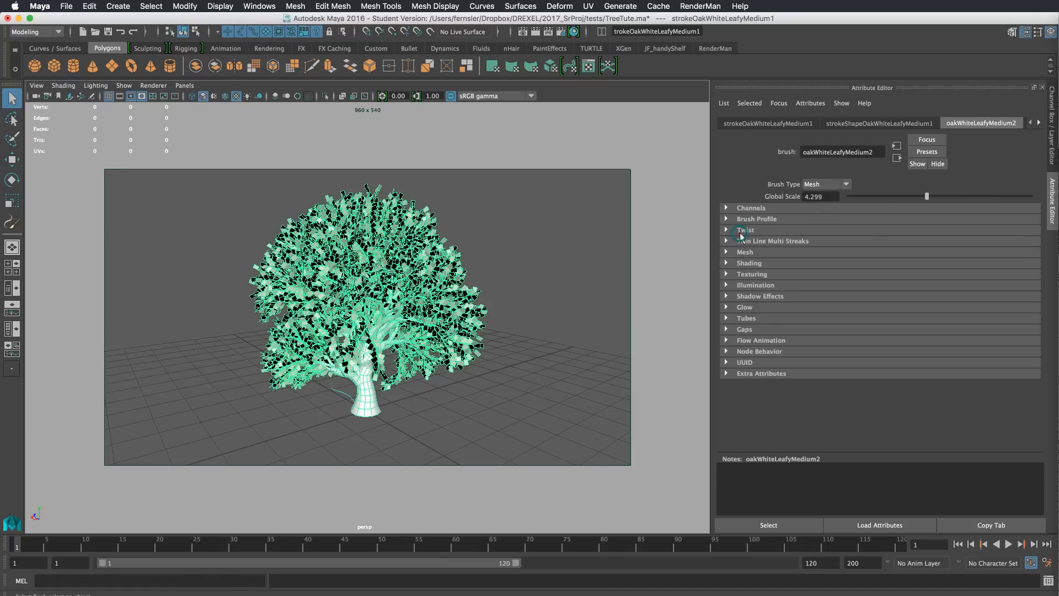
pyautogui.click(780, 241)
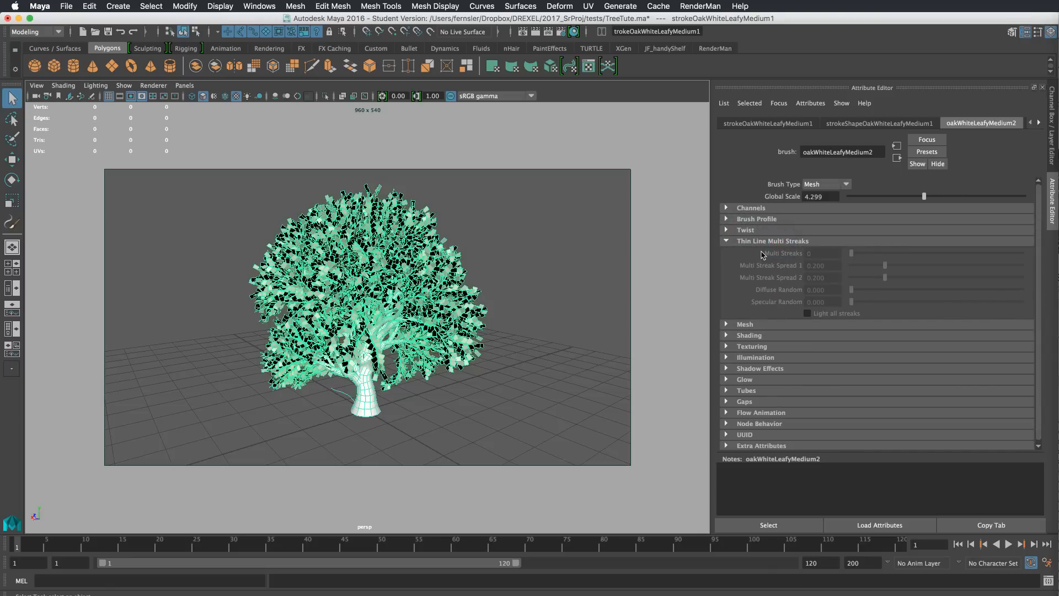
pyautogui.click(762, 242)
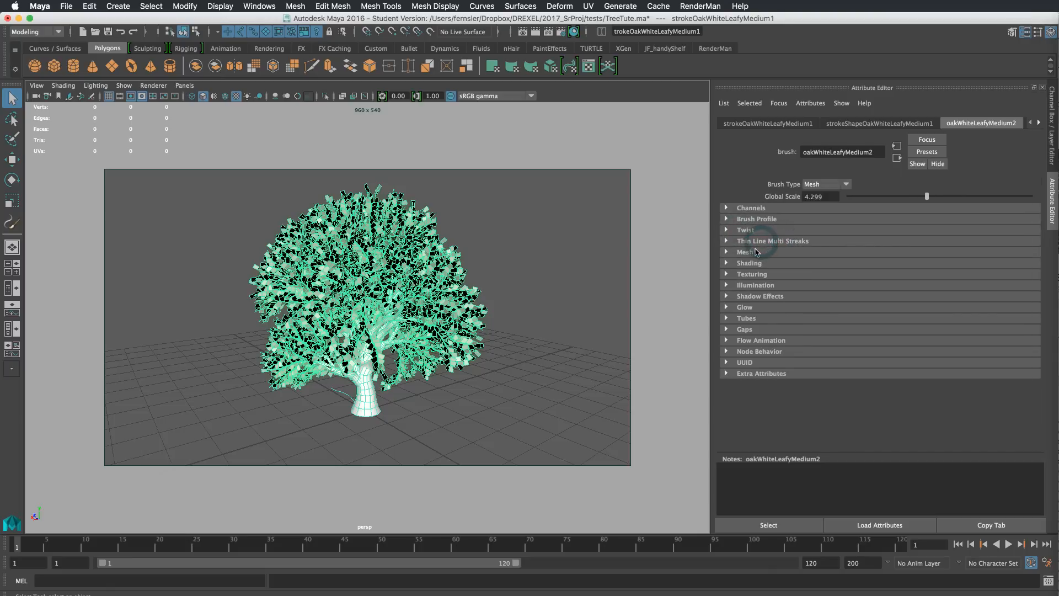
# Step: Set the brush mesh's Tube Sections to 12 and Sub Segments to 2, checking against the trunk up close
pyautogui.click(756, 252)
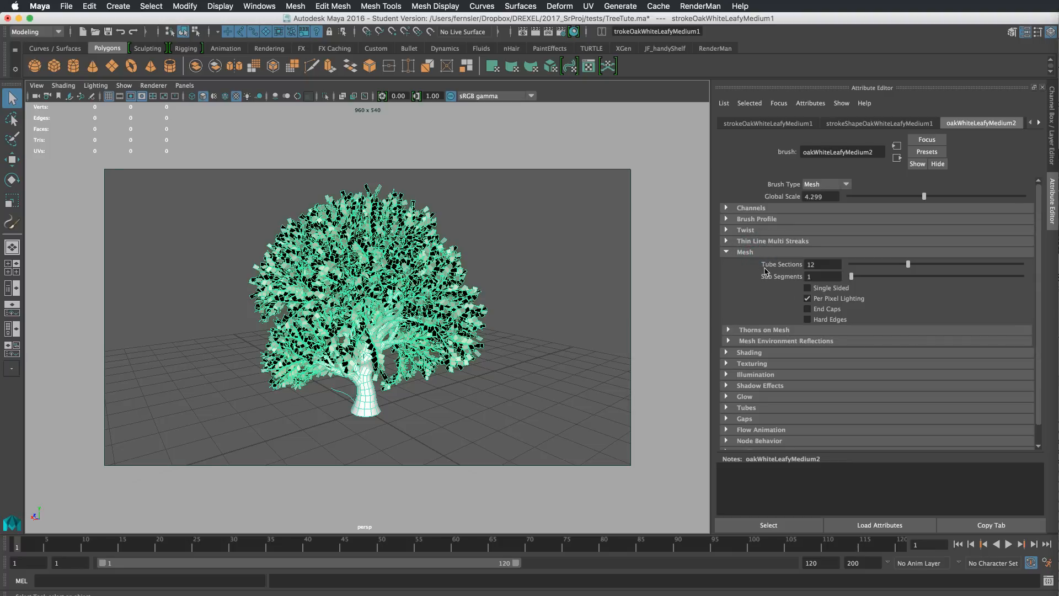
pyautogui.scroll(5, 476, 370)
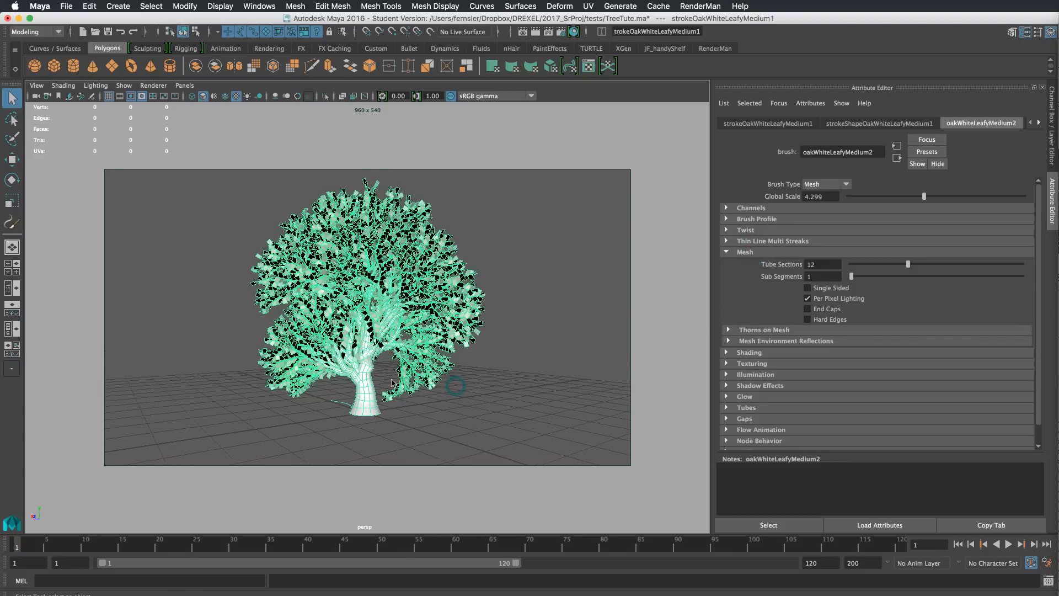
pyautogui.scroll(6, 477, 370)
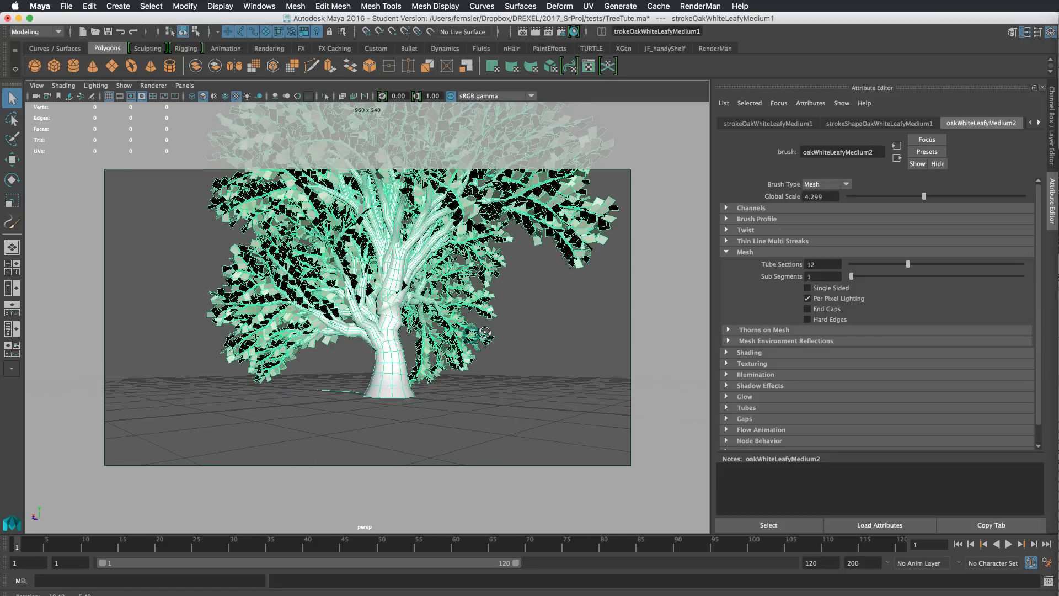
pyautogui.moveTo(908, 264)
pyautogui.mouseDown()
pyautogui.moveTo(882, 267)
pyautogui.moveTo(971, 266)
pyautogui.moveTo(897, 267)
pyautogui.moveTo(908, 266)
pyautogui.mouseUp()
pyautogui.moveTo(872, 281)
pyautogui.mouseDown()
pyautogui.moveTo(894, 281)
pyautogui.moveTo(850, 279)
pyautogui.moveTo(862, 281)
pyautogui.mouseUp()
# Step: Try End Caps on the trunk's open base, switch the option off, and return to a view of the whole tree
pyautogui.keyDown('alt'); pyautogui.moveTo(562, 346); pyautogui.dragTo(468, 358); pyautogui.keyUp('alt')
pyautogui.click(824, 312)
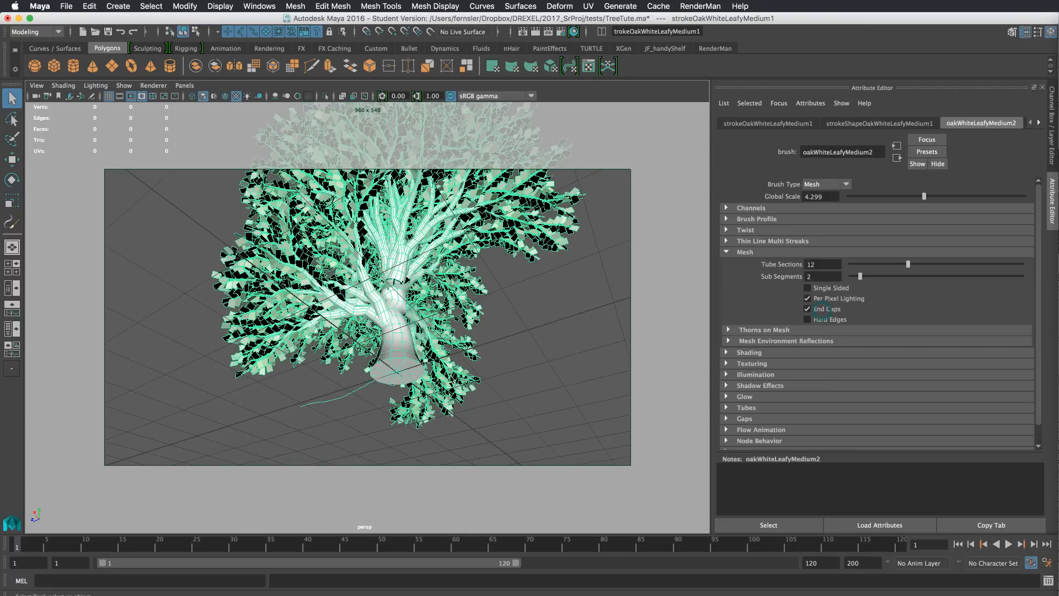
pyautogui.click(833, 310)
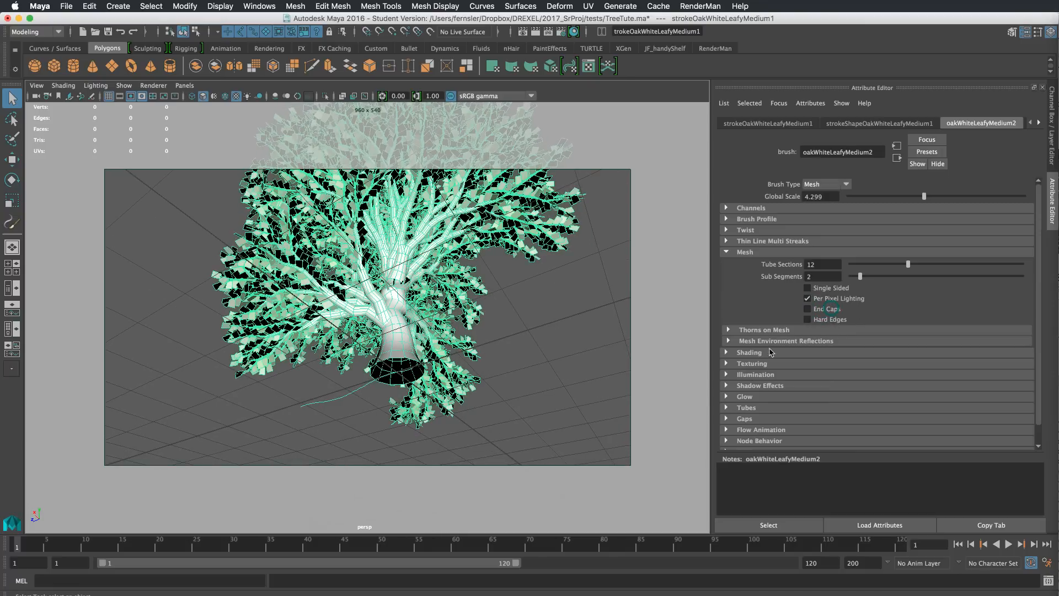
pyautogui.keyDown('alt'); pyautogui.moveTo(593, 316); pyautogui.dragTo(560, 348); pyautogui.keyUp('alt')
pyautogui.keyDown('alt'); pyautogui.moveTo(560, 347); pyautogui.dragTo(503, 368, button='right'); pyautogui.keyUp('alt')
pyautogui.keyDown('alt'); pyautogui.moveTo(503, 368); pyautogui.dragTo(507, 381, button='middle'); pyautogui.keyUp('alt')
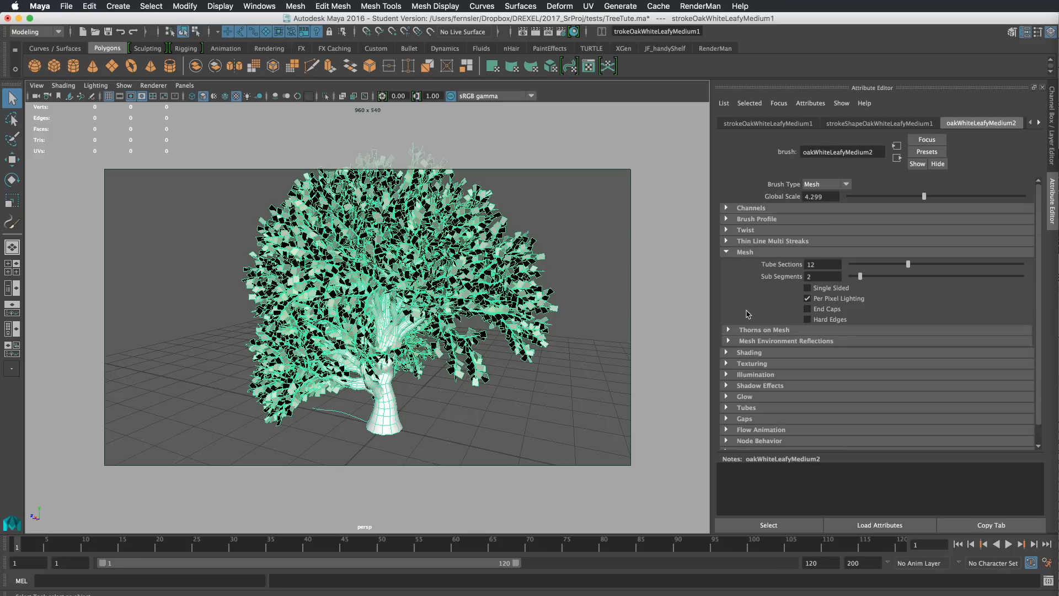
# Step: Review the brush's Thorns on Mesh and Mesh Environment Reflections attributes, and open its Shading attributes
pyautogui.click(730, 331)
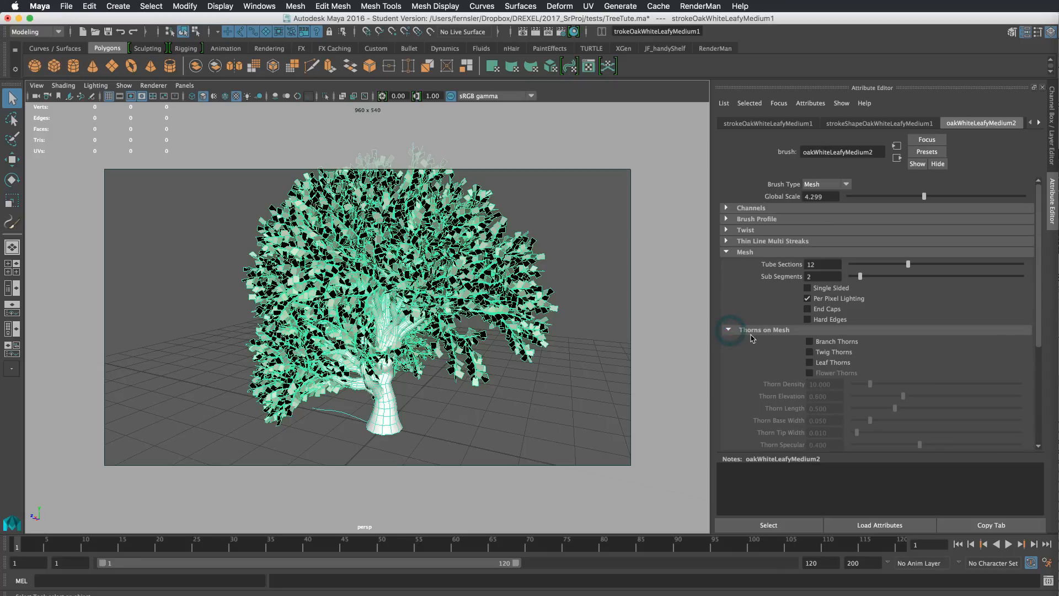
pyautogui.click(728, 330)
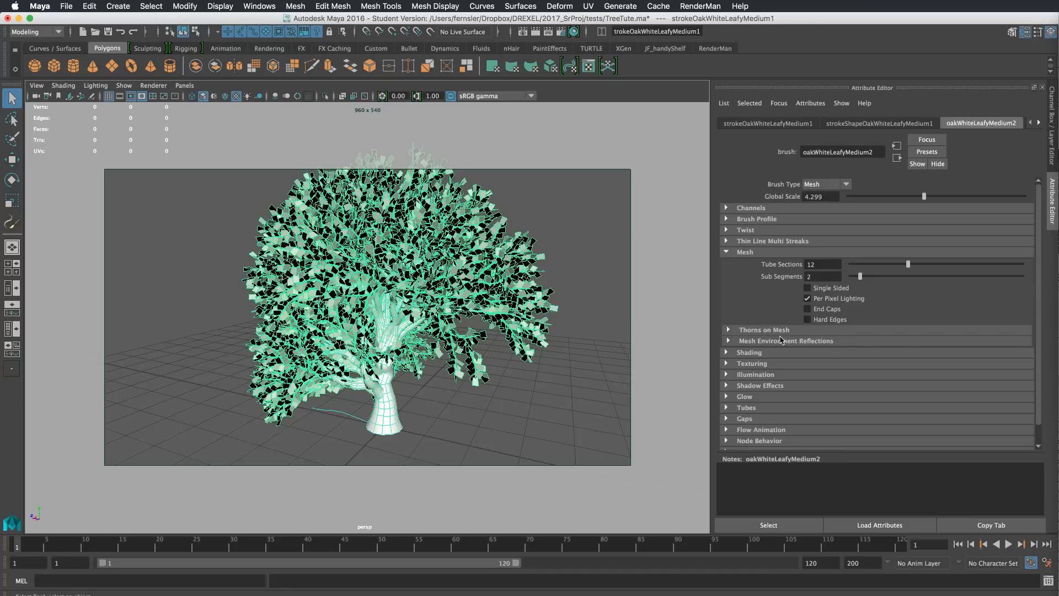
pyautogui.click(727, 341)
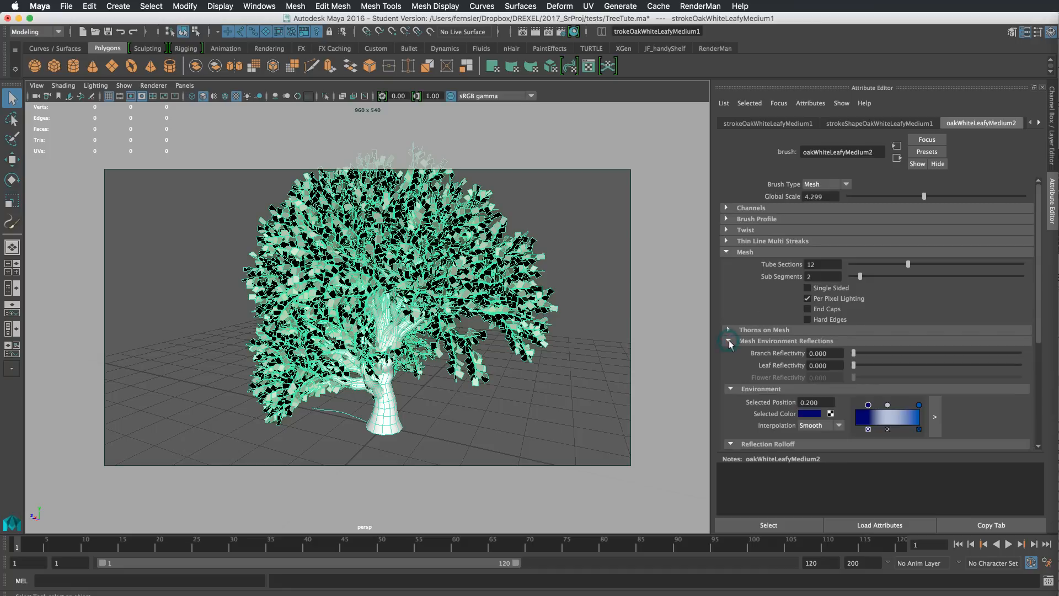
pyautogui.scroll(-5, 1032, 287)
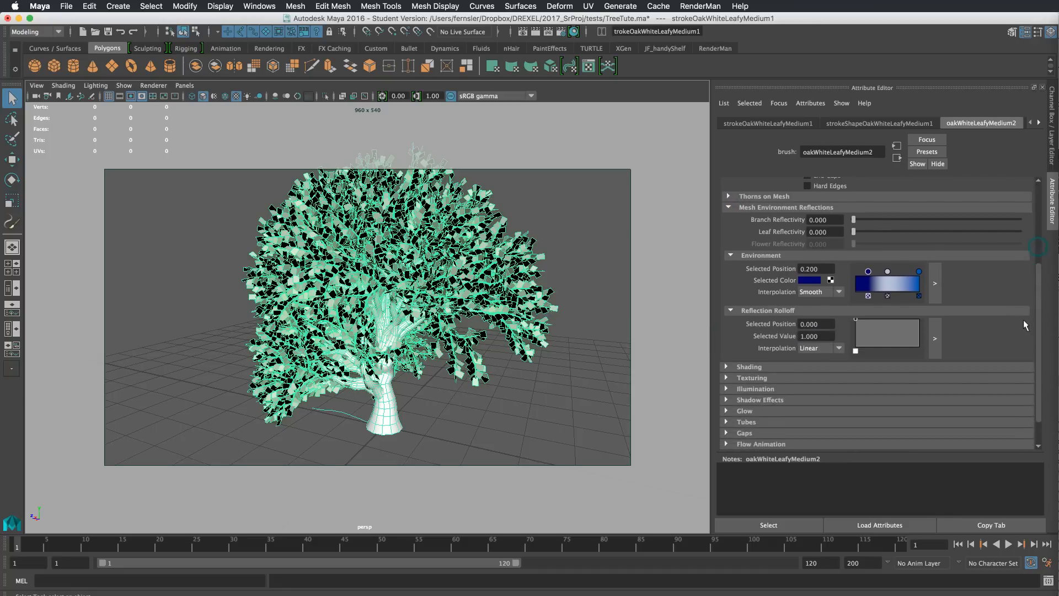
pyautogui.click(729, 257)
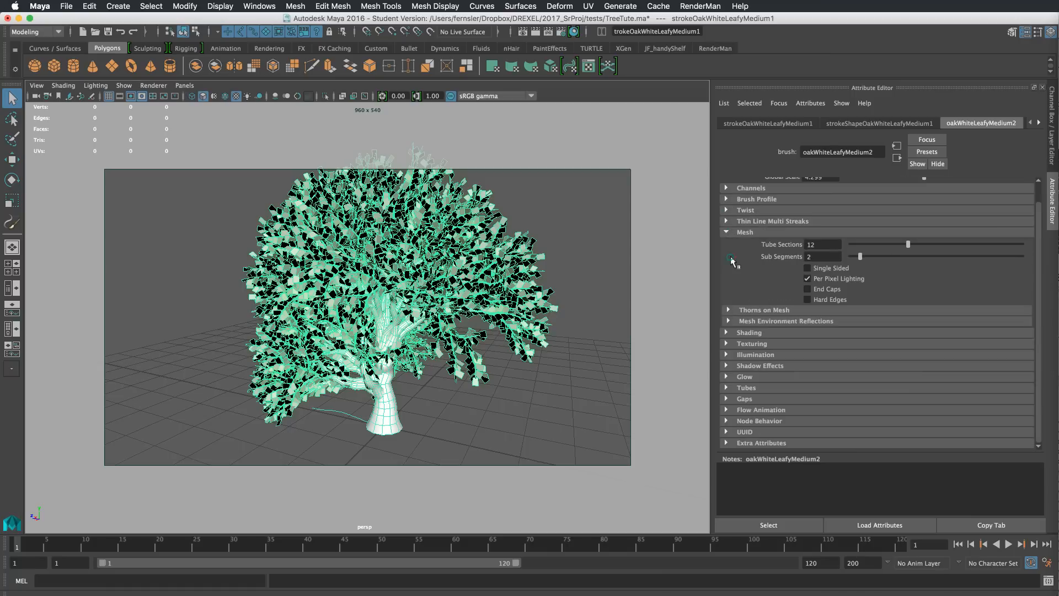
pyautogui.click(726, 232)
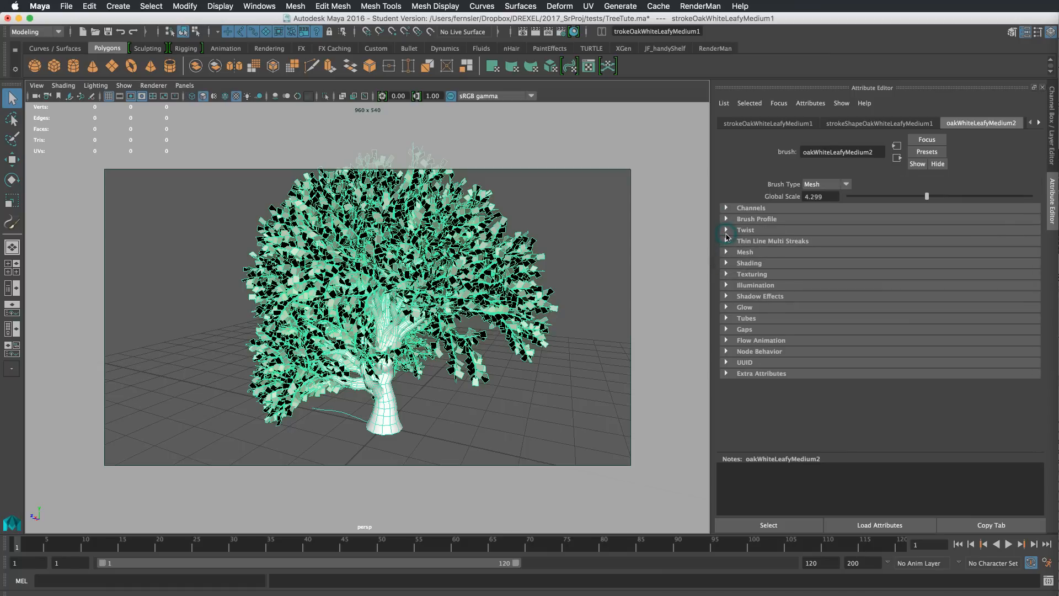
pyautogui.click(725, 264)
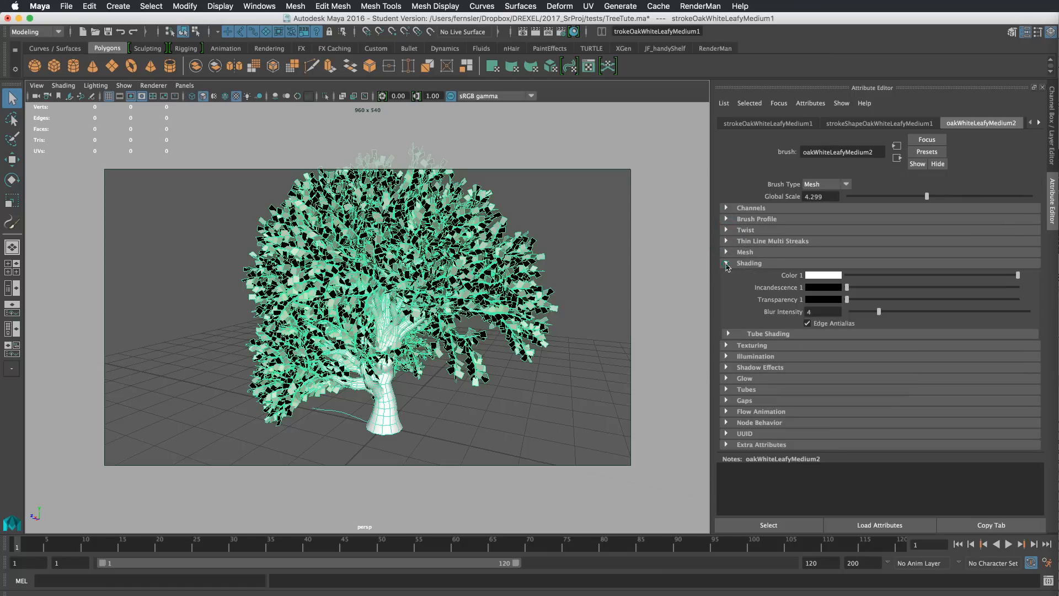
# Step: Look over the brush's Texturing, Illumination and Glow attributes
pyautogui.click(726, 264)
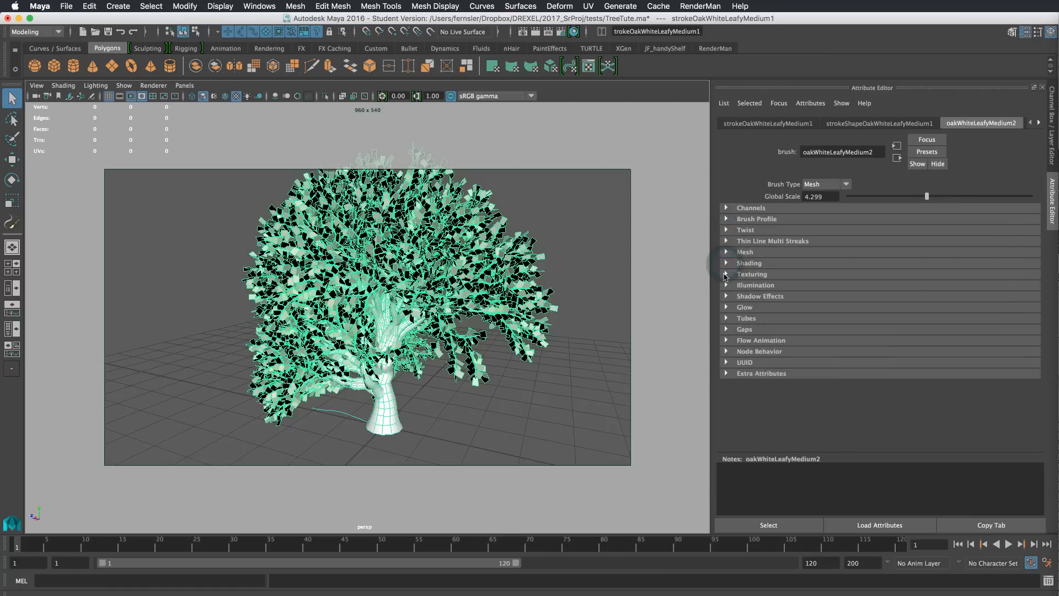
pyautogui.click(725, 274)
pyautogui.click(726, 275)
pyautogui.click(726, 285)
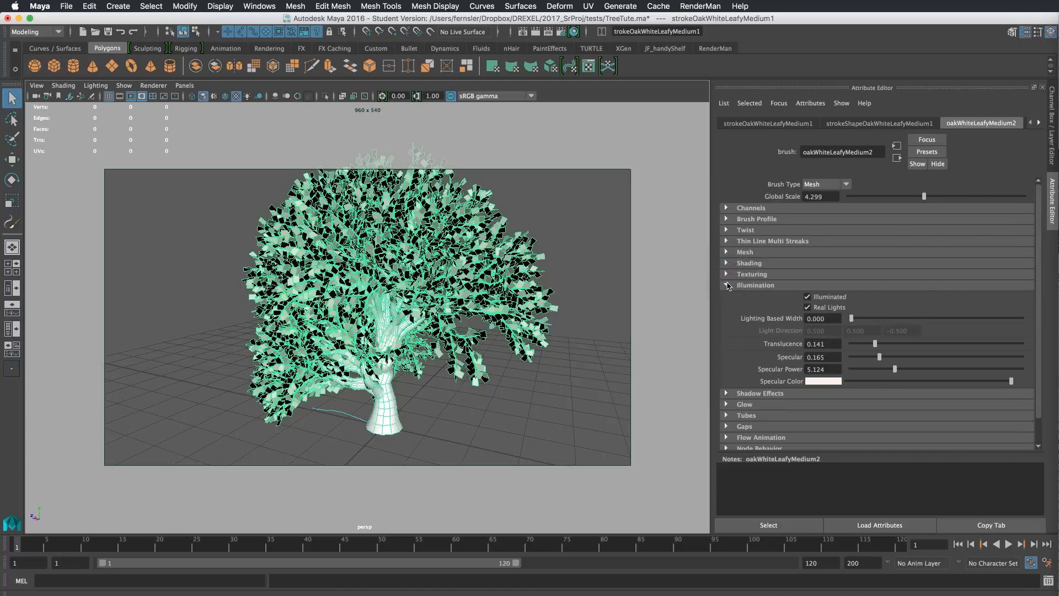
pyautogui.click(726, 285)
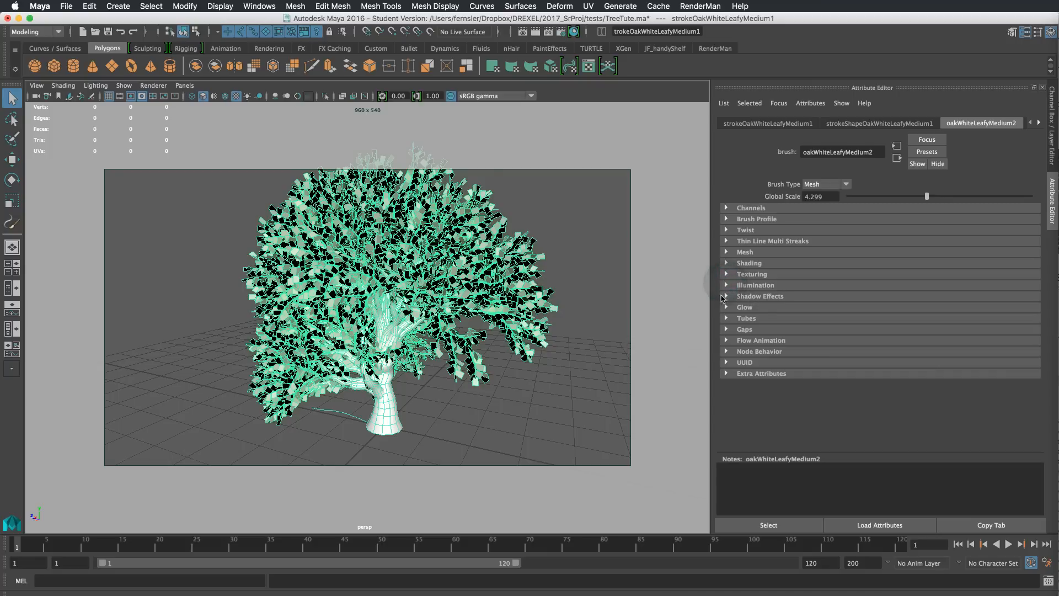
pyautogui.click(725, 308)
pyautogui.click(725, 308)
# Step: Open the brush's Tubes attributes and review the Creation settings alongside the tree from different angles
pyautogui.click(745, 318)
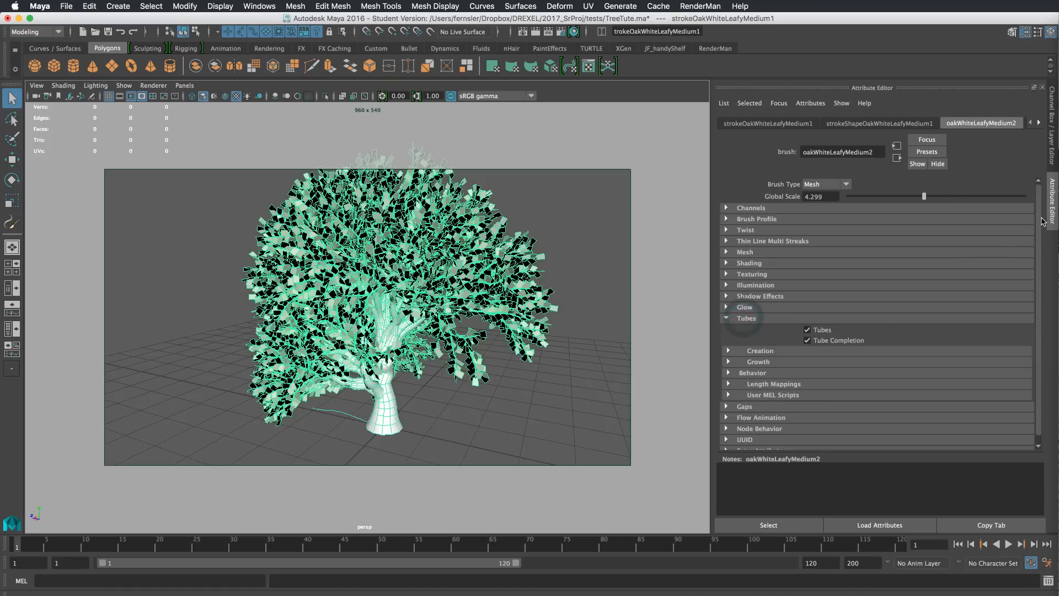
pyautogui.scroll(-1, 1041, 223)
pyautogui.keyDown('alt'); pyautogui.moveTo(518, 367); pyautogui.dragTo(557, 364); pyautogui.keyUp('alt')
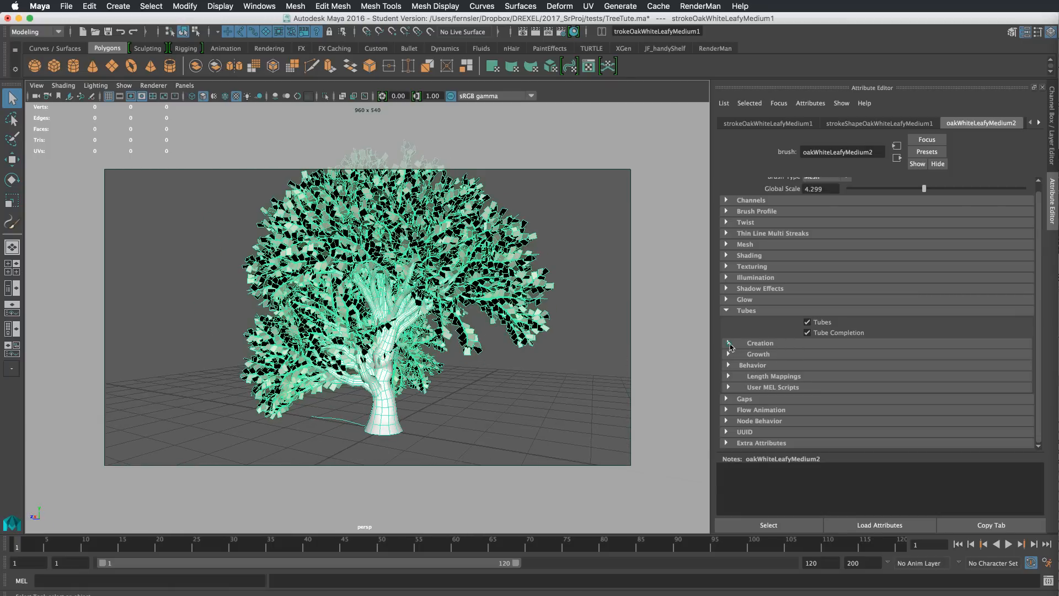
pyautogui.click(728, 343)
pyautogui.moveTo(1038, 243); pyautogui.dragTo(1032, 287)
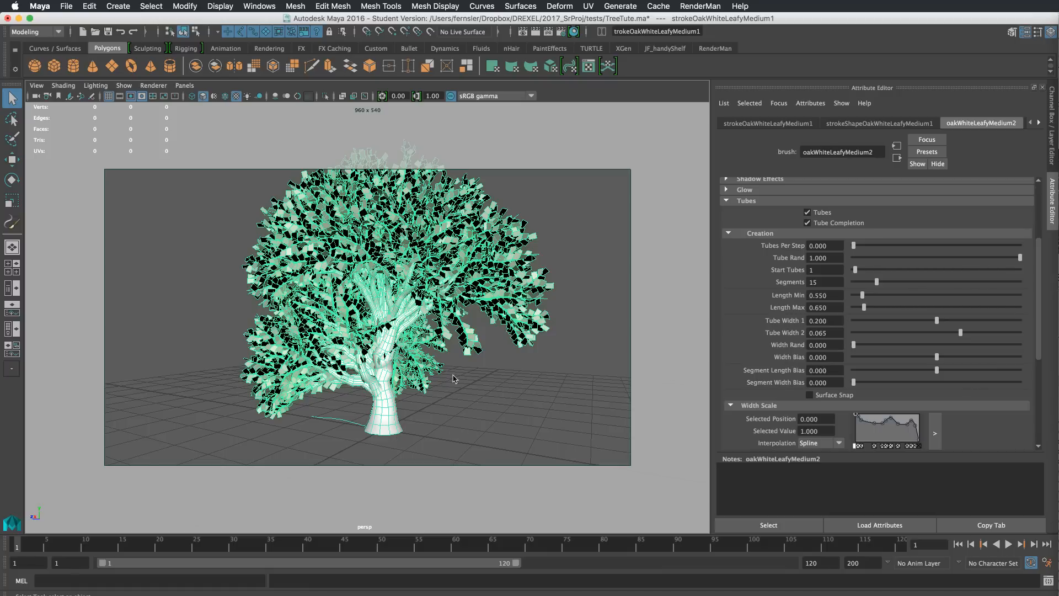
pyautogui.moveTo(454, 379)
pyautogui.keyDown('alt'); pyautogui.mouseDown()
pyautogui.moveTo(497, 373)
pyautogui.moveTo(469, 386)
pyautogui.moveTo(466, 372)
pyautogui.mouseUp(); pyautogui.keyUp('alt')
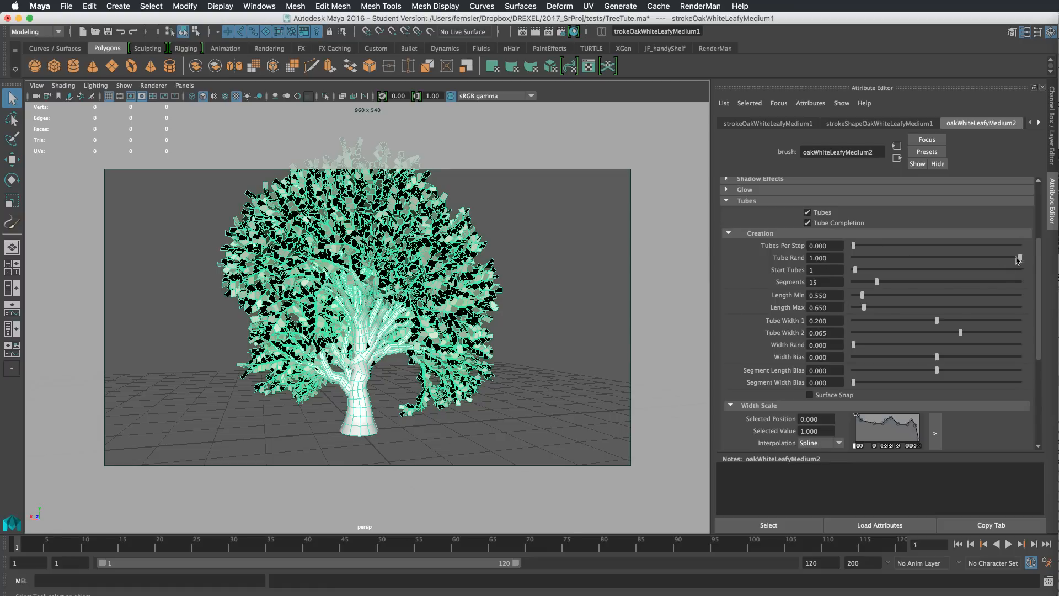
# Step: Try adjusting Tube Rand and raising the tube Segments to 30, and restore them to 1.000 and 15
pyautogui.moveTo(1018, 259); pyautogui.dragTo(1046, 261)
pyautogui.moveTo(879, 284); pyautogui.dragTo(902, 283)
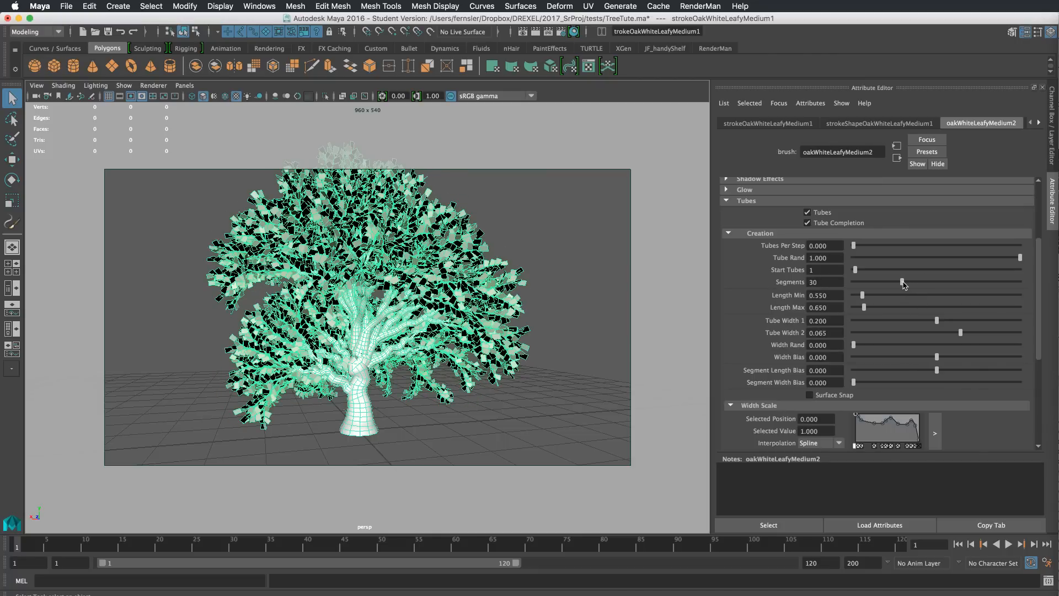
pyautogui.keyDown('alt'); pyautogui.moveTo(516, 410); pyautogui.dragTo(474, 398); pyautogui.keyUp('alt')
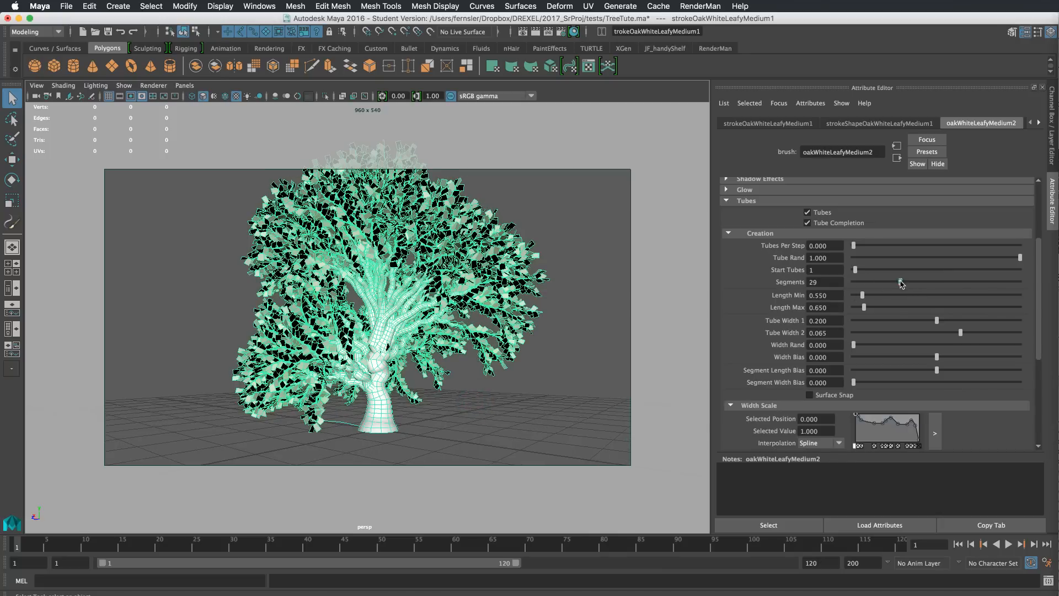
pyautogui.moveTo(900, 283); pyautogui.dragTo(878, 285)
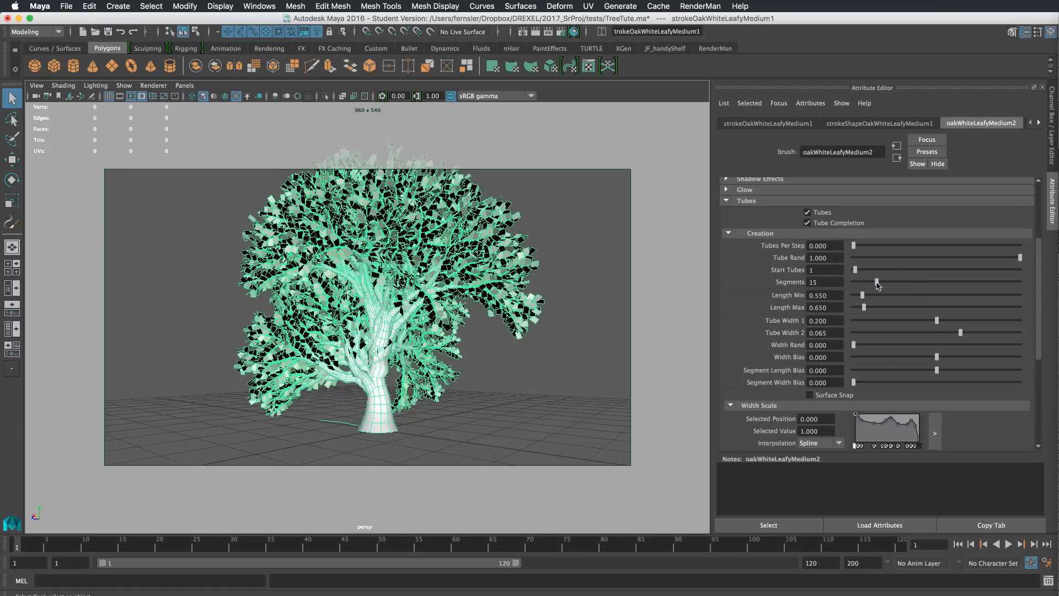
pyautogui.keyDown('alt'); pyautogui.moveTo(693, 365); pyautogui.dragTo(619, 334); pyautogui.keyUp('alt')
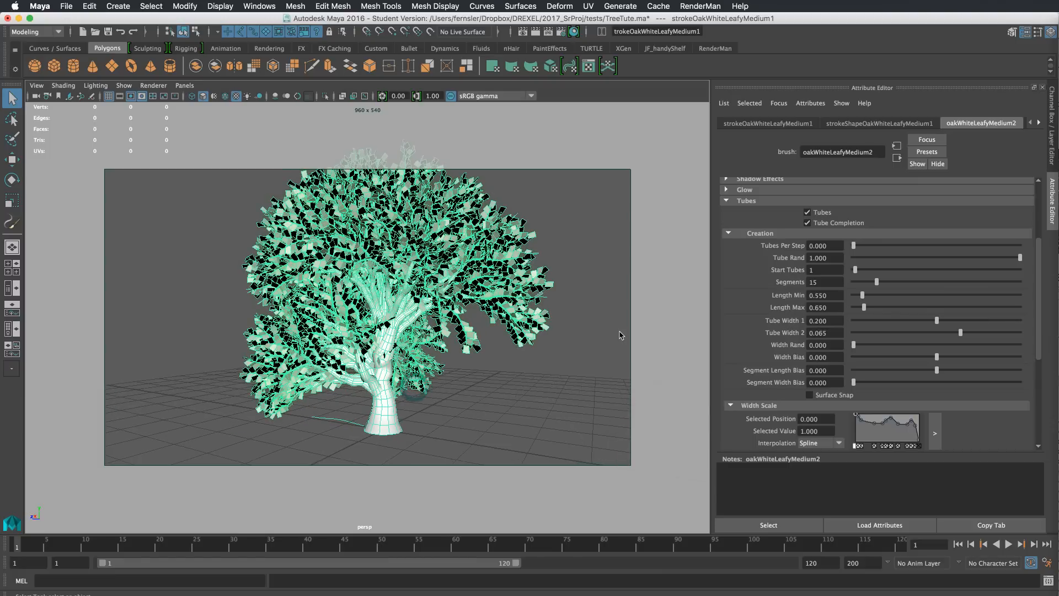
# Step: Experiment with the tube lengths, settling on a Length Min of 0.633 and a Length Max of 0.533
pyautogui.keyDown('alt'); pyautogui.moveTo(559, 307); pyautogui.dragTo(585, 299); pyautogui.keyUp('alt')
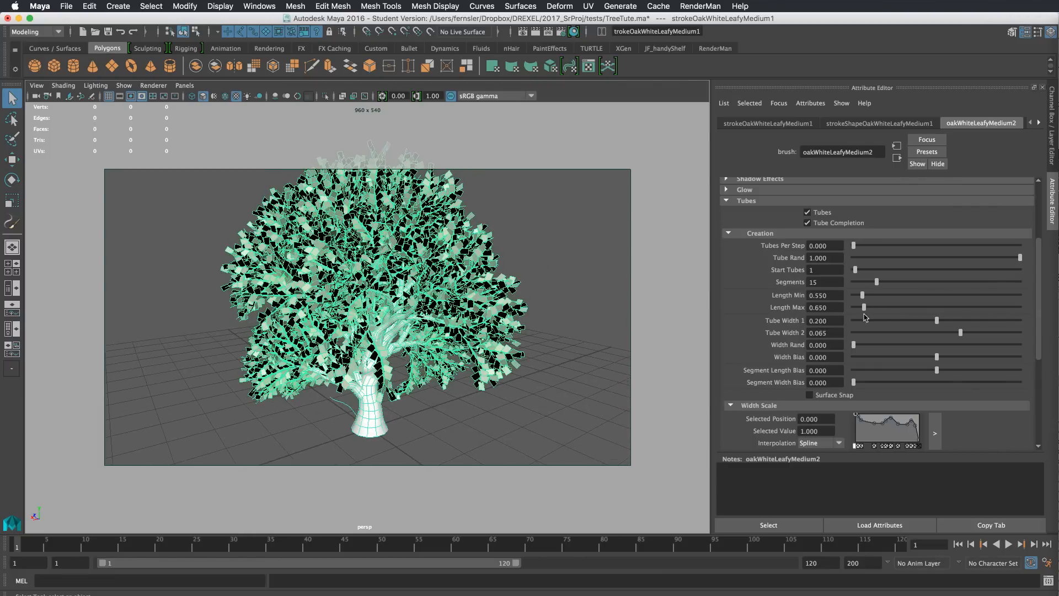
pyautogui.moveTo(591, 304)
pyautogui.keyDown('alt'); pyautogui.mouseDown()
pyautogui.moveTo(590, 325)
pyautogui.moveTo(590, 312)
pyautogui.mouseUp(); pyautogui.keyUp('alt')
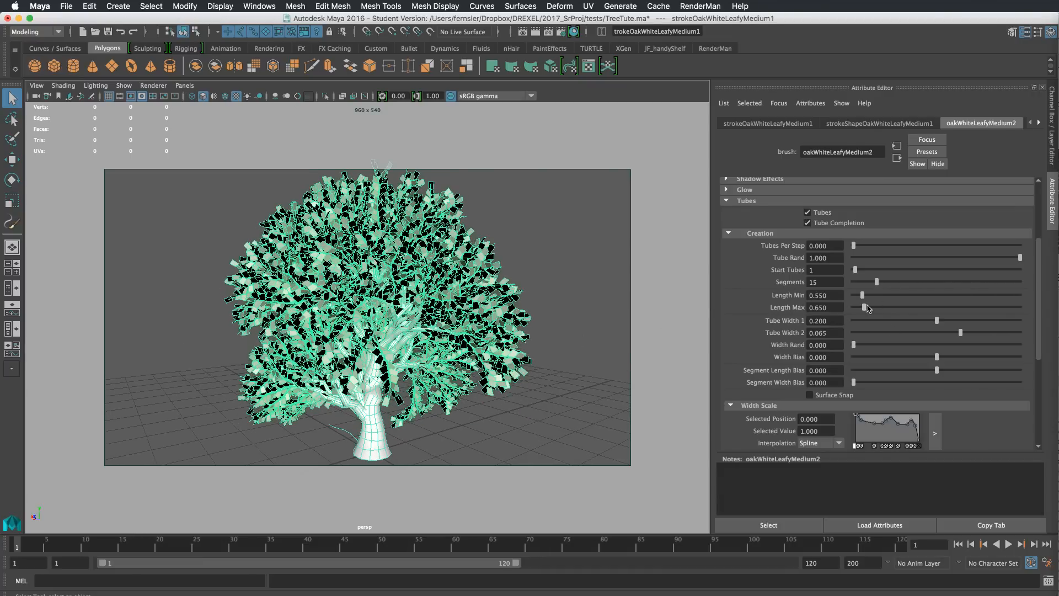
pyautogui.moveTo(864, 310); pyautogui.dragTo(870, 297)
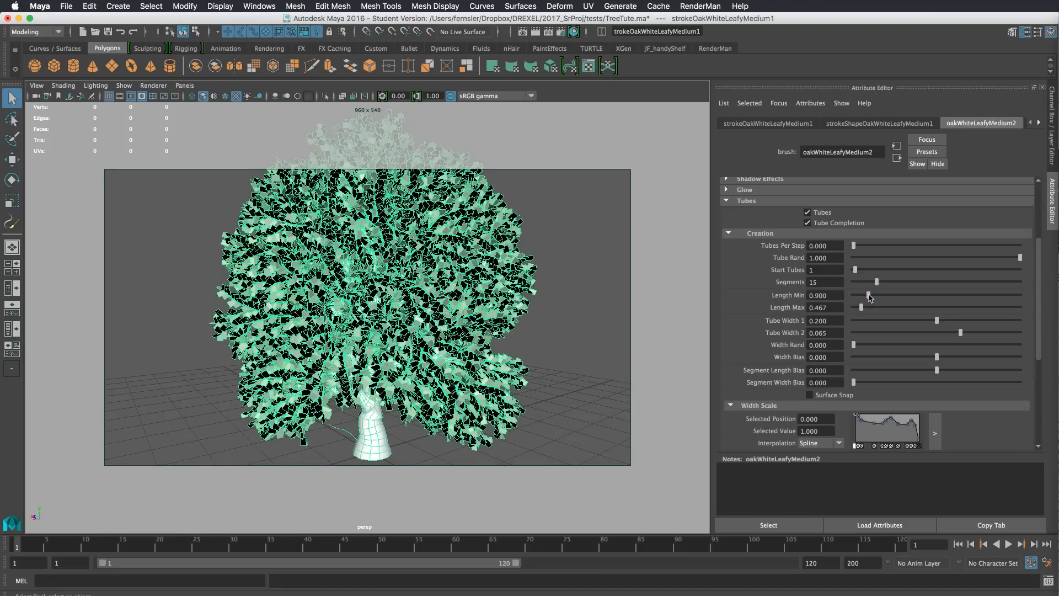
pyautogui.moveTo(869, 298); pyautogui.dragTo(867, 296)
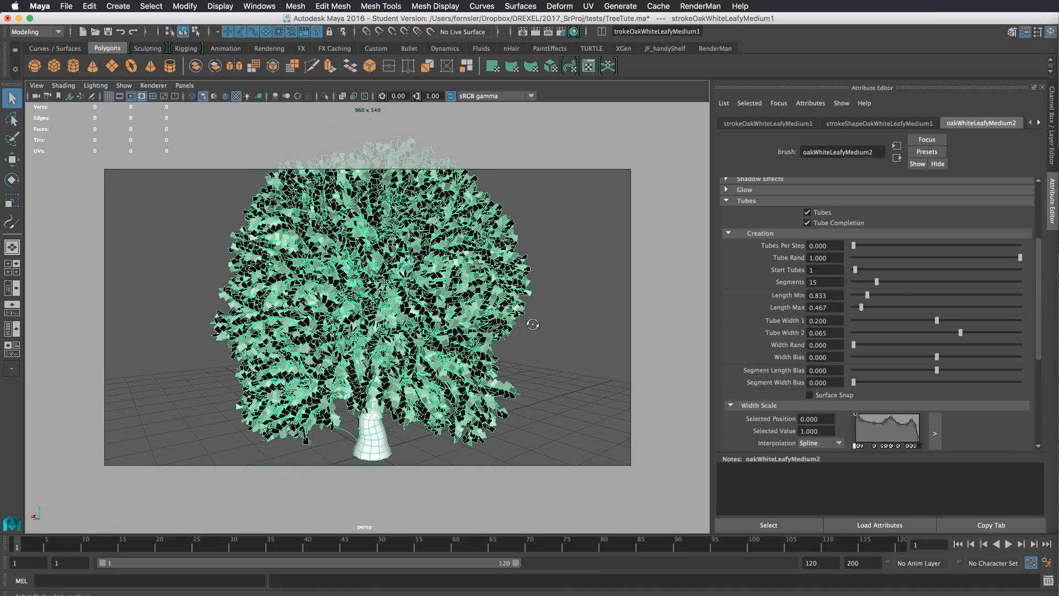
pyautogui.keyDown('alt'); pyautogui.moveTo(533, 324); pyautogui.dragTo(469, 311); pyautogui.keyUp('alt')
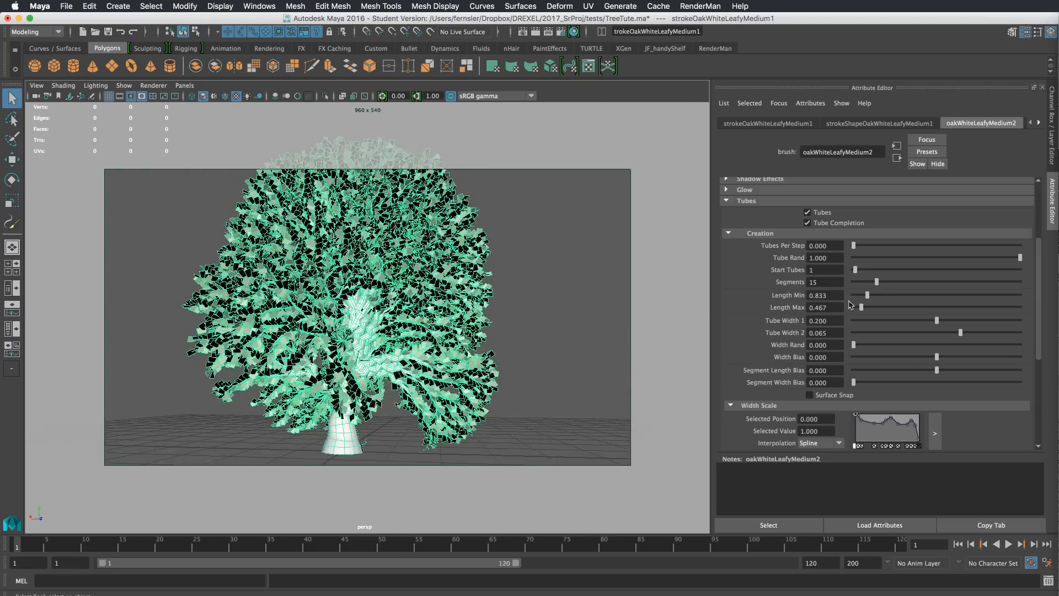
pyautogui.moveTo(867, 299); pyautogui.dragTo(864, 309)
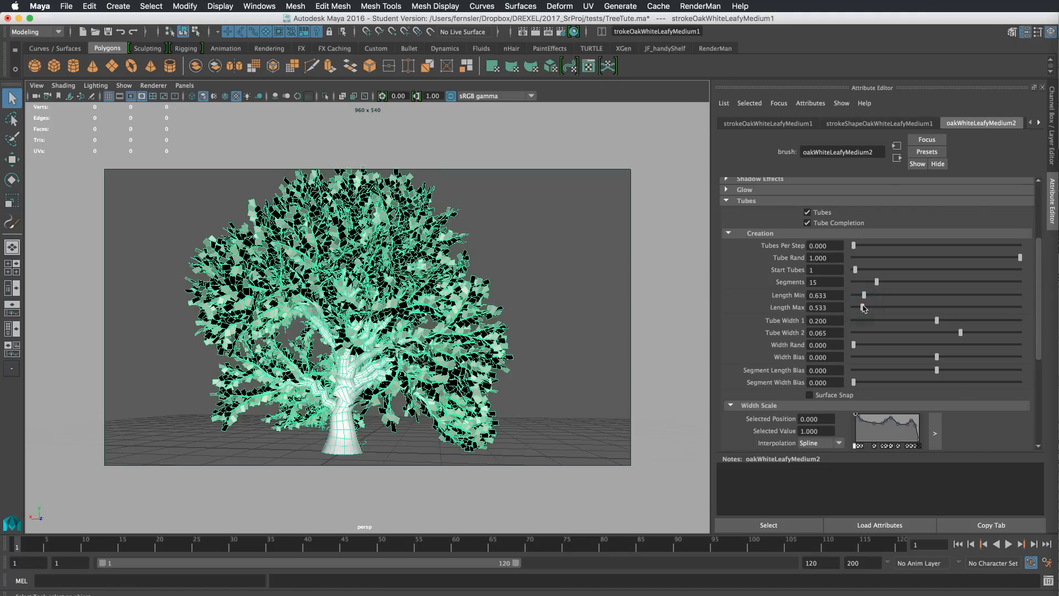
# Step: Inspect the trunk and branches up close, and set Tube Width 1 to 0.175 and Width Rand to 0.187
pyautogui.keyDown('alt'); pyautogui.moveTo(541, 338); pyautogui.dragTo(600, 312); pyautogui.keyUp('alt')
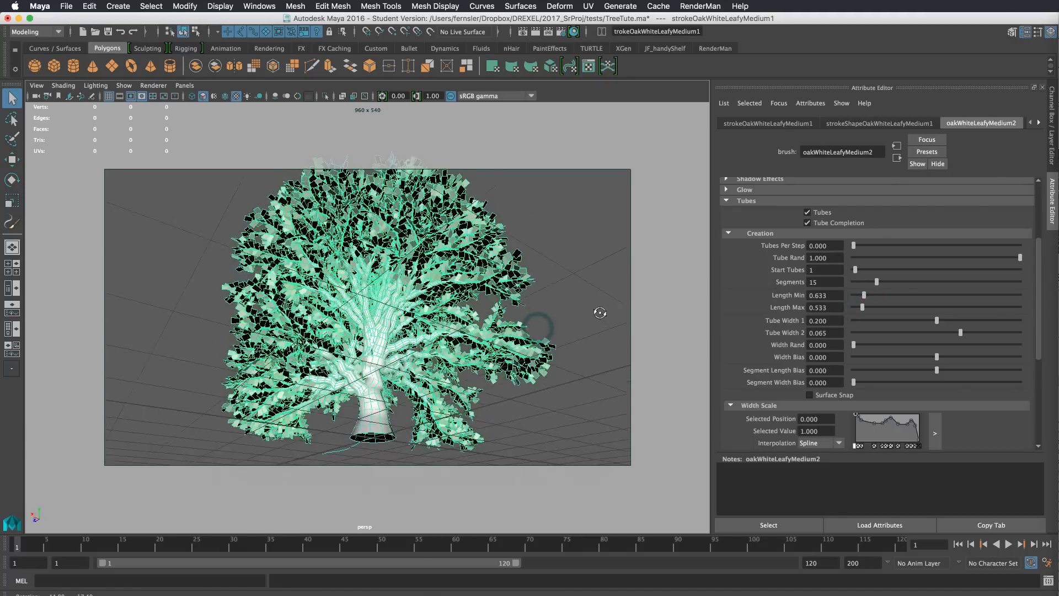
pyautogui.keyDown('alt'); pyautogui.moveTo(557, 317); pyautogui.dragTo(596, 341, button='right'); pyautogui.keyUp('alt')
pyautogui.keyDown('alt'); pyautogui.moveTo(596, 341); pyautogui.dragTo(596, 298); pyautogui.keyUp('alt')
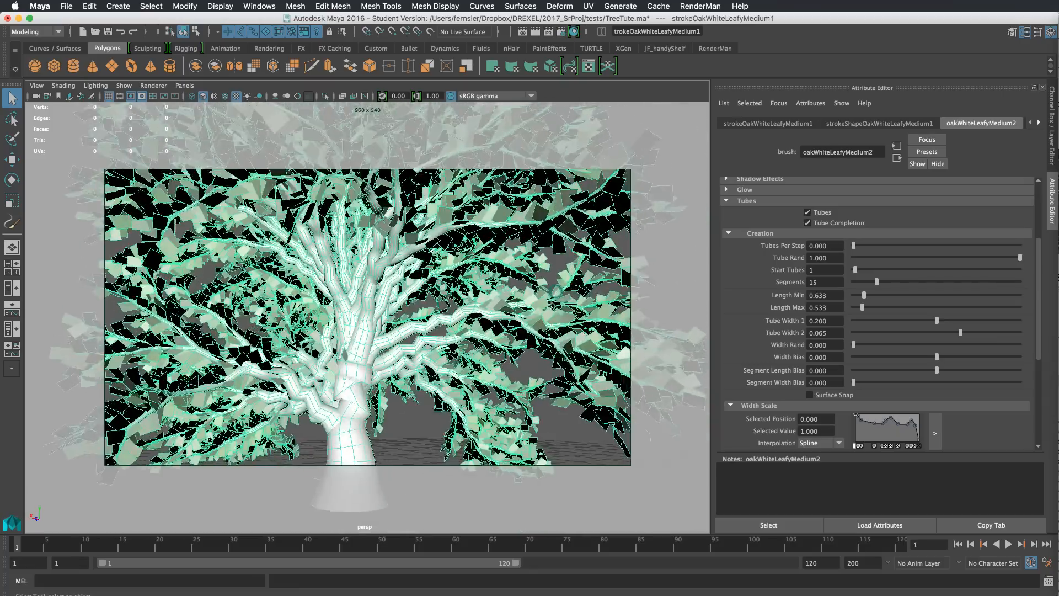
pyautogui.keyDown('alt'); pyautogui.moveTo(595, 297); pyautogui.dragTo(555, 291, button='right'); pyautogui.keyUp('alt')
pyautogui.keyDown('alt'); pyautogui.moveTo(556, 291); pyautogui.dragTo(557, 288); pyautogui.keyUp('alt')
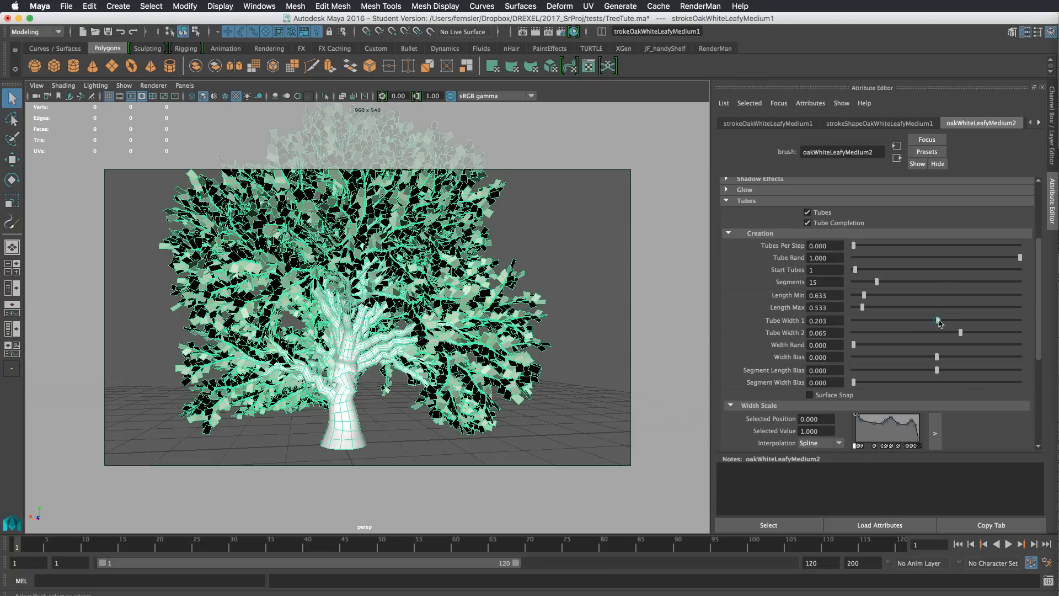
pyautogui.moveTo(939, 322)
pyautogui.mouseDown()
pyautogui.moveTo(951, 323)
pyautogui.moveTo(926, 324)
pyautogui.mouseUp()
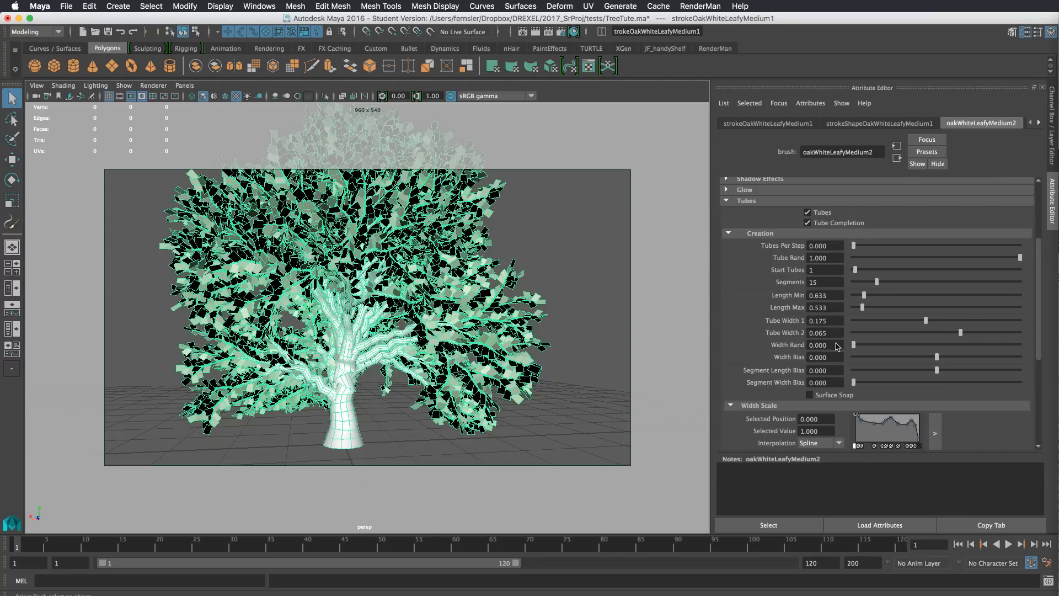
pyautogui.moveTo(863, 345); pyautogui.dragTo(885, 348)
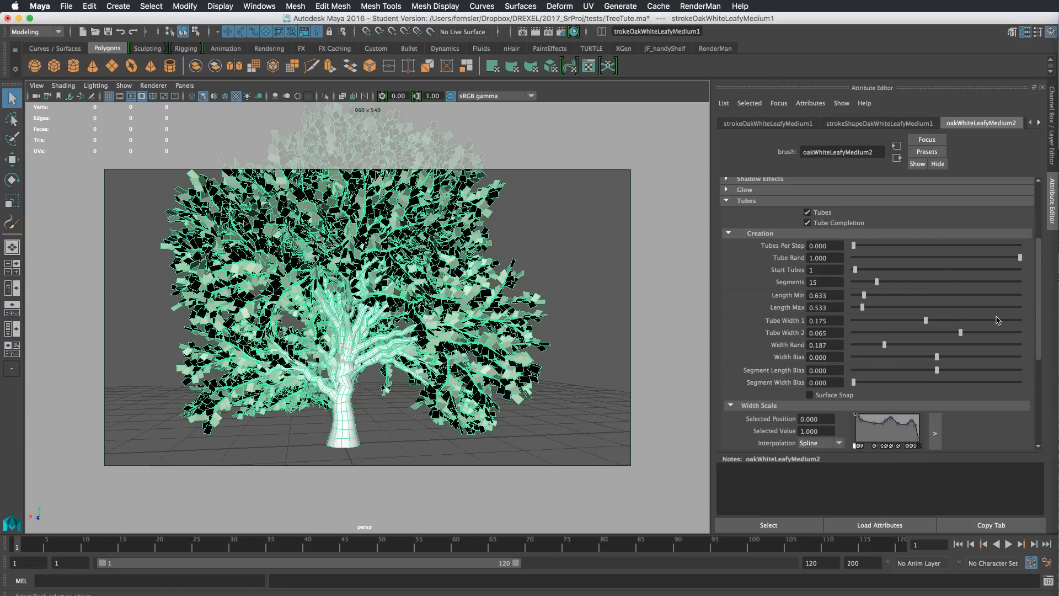
# Step: Flare the trunk's base by moving the second Width Scale ramp point to position 0.035 and value 0.640
pyautogui.moveTo(1039, 249); pyautogui.dragTo(1038, 326)
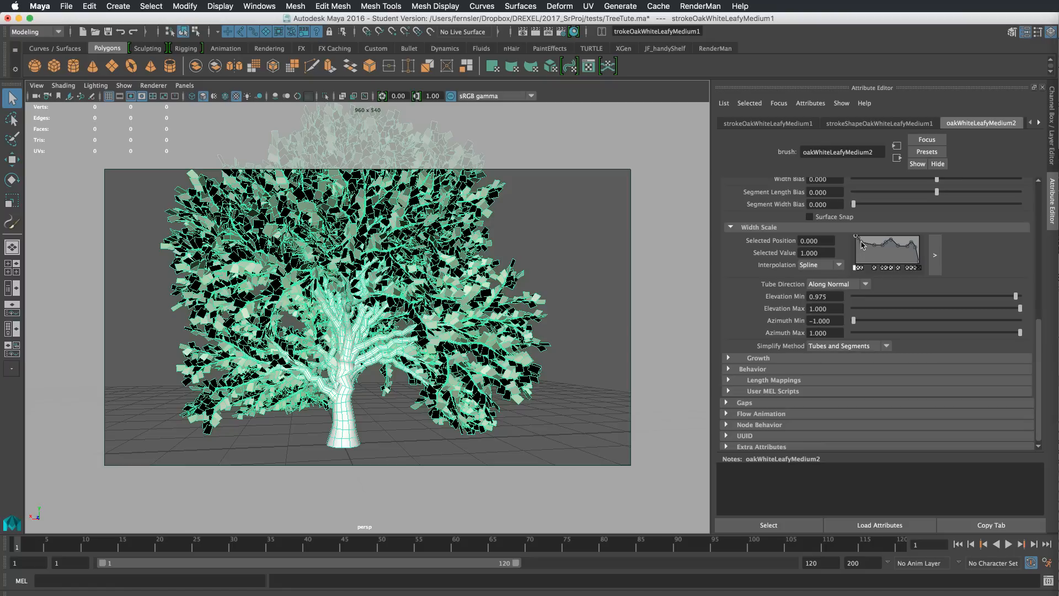
pyautogui.moveTo(859, 243); pyautogui.dragTo(865, 251)
pyautogui.moveTo(864, 251); pyautogui.dragTo(858, 249)
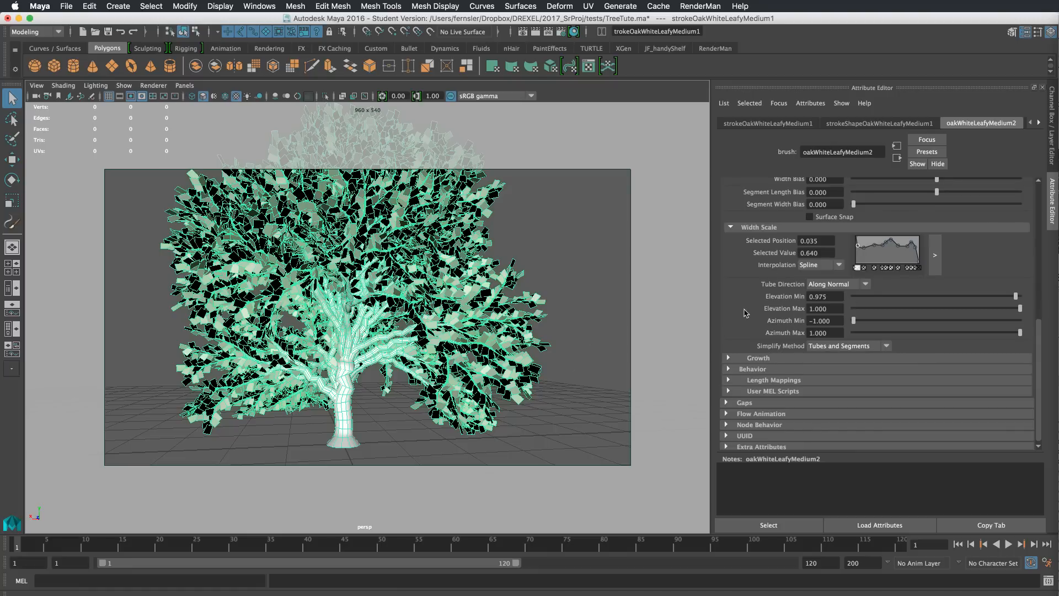
# Step: Set the tubes' Elevation Min to 1.000 and try adjusting Azimuth Max
pyautogui.moveTo(1015, 298)
pyautogui.mouseDown()
pyautogui.moveTo(895, 311)
pyautogui.moveTo(1020, 302)
pyautogui.mouseUp()
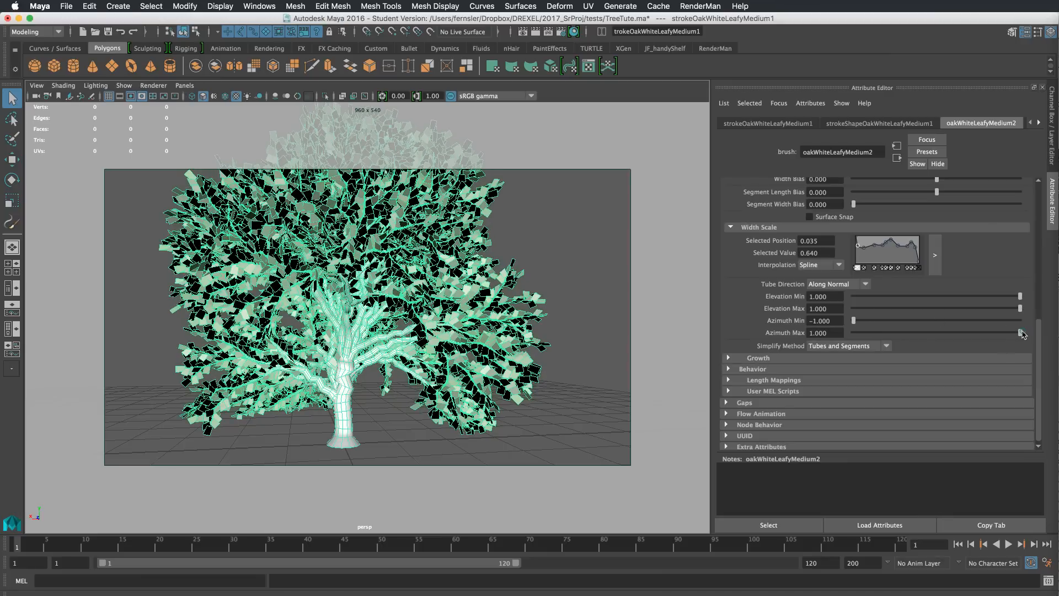
pyautogui.click(1020, 333)
pyautogui.moveTo(1020, 333); pyautogui.dragTo(996, 332)
# Step: Turn off Leaves in the brush's Growth attributes and view the bare tree from several angles
pyautogui.moveTo(1039, 342); pyautogui.dragTo(1042, 356)
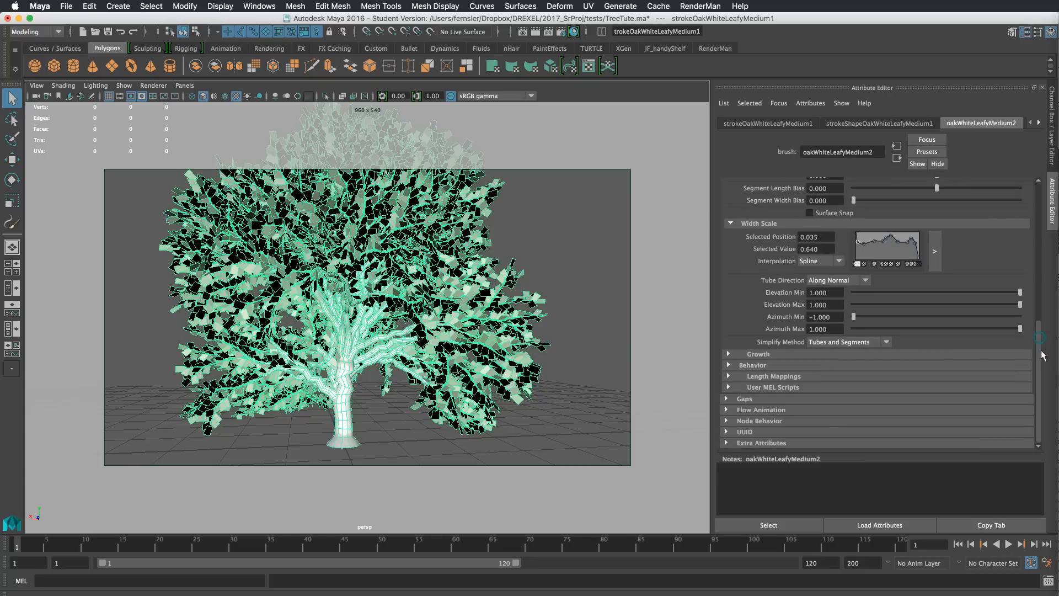
pyautogui.click(731, 224)
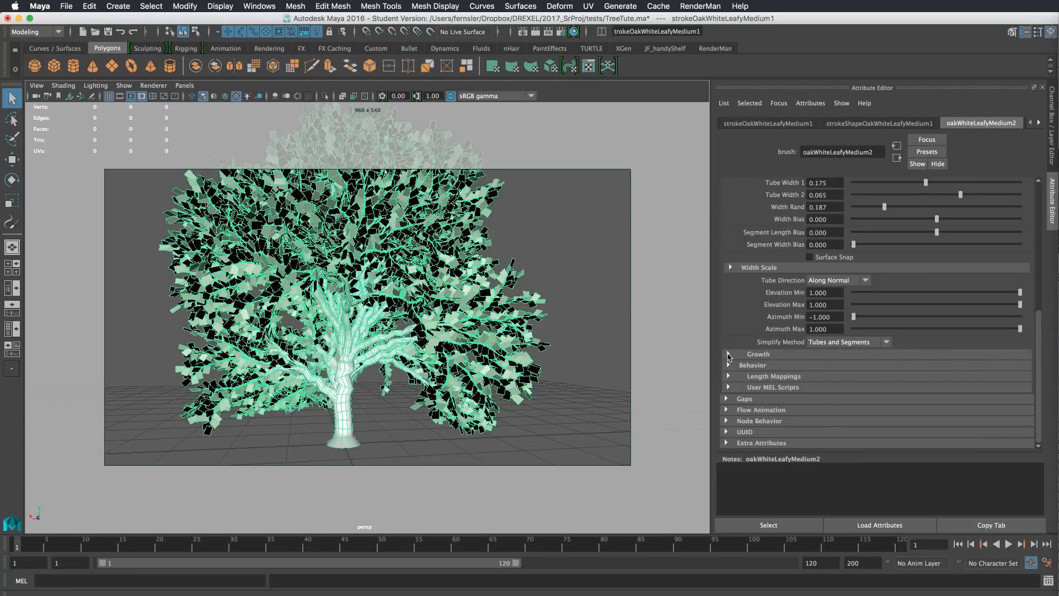
pyautogui.click(729, 354)
pyautogui.moveTo(1038, 300); pyautogui.dragTo(1041, 347)
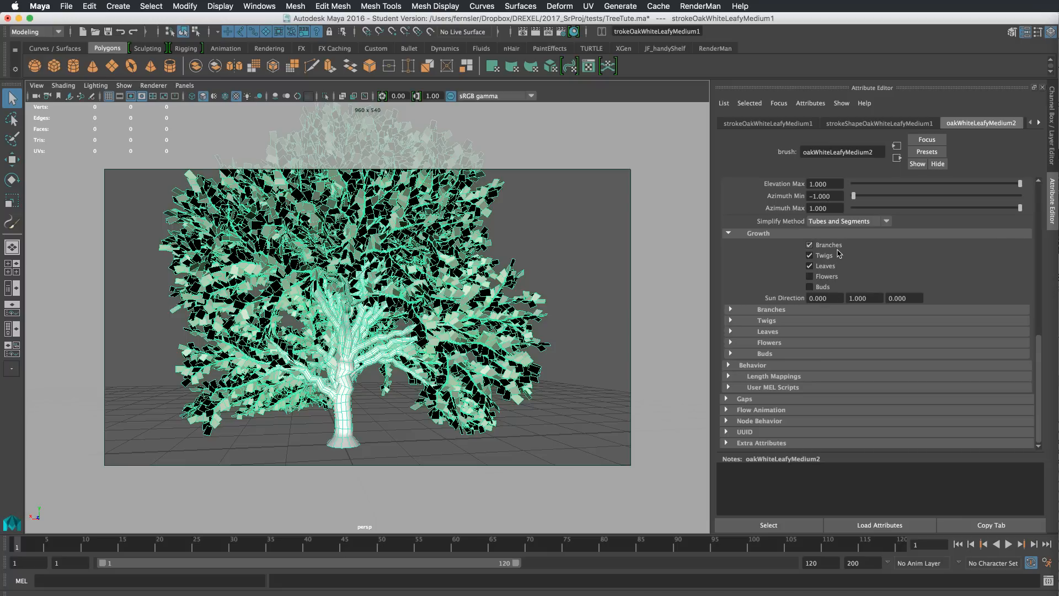
pyautogui.click(826, 266)
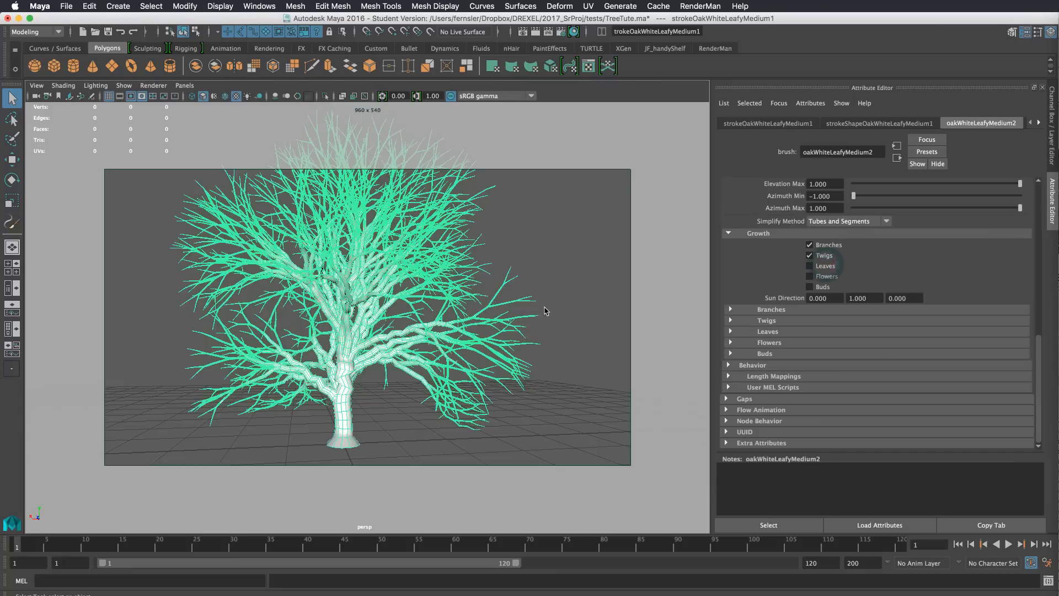
pyautogui.moveTo(516, 301)
pyautogui.keyDown('alt'); pyautogui.mouseDown()
pyautogui.moveTo(570, 307)
pyautogui.moveTo(641, 291)
pyautogui.moveTo(506, 306)
pyautogui.mouseUp(); pyautogui.keyUp('alt')
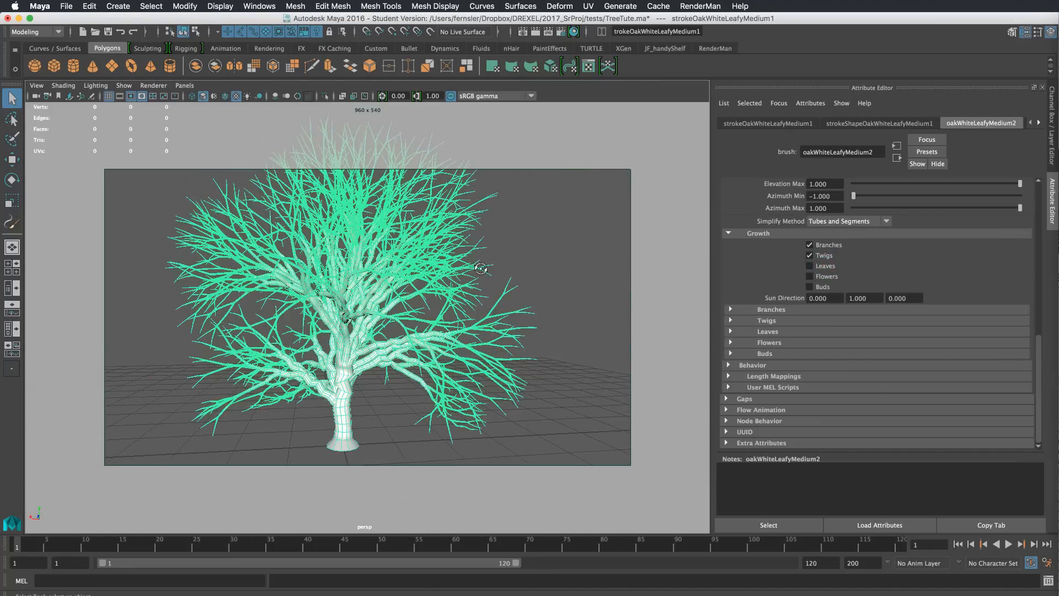
pyautogui.moveTo(480, 268)
pyautogui.keyDown('alt'); pyautogui.mouseDown()
pyautogui.moveTo(510, 273)
pyautogui.moveTo(480, 268)
pyautogui.mouseUp(); pyautogui.keyUp('alt')
pyautogui.keyDown('alt'); pyautogui.moveTo(480, 268); pyautogui.dragTo(465, 270, button='right'); pyautogui.keyUp('alt')
pyautogui.keyDown('alt'); pyautogui.moveTo(465, 270); pyautogui.dragTo(543, 279); pyautogui.keyUp('alt')
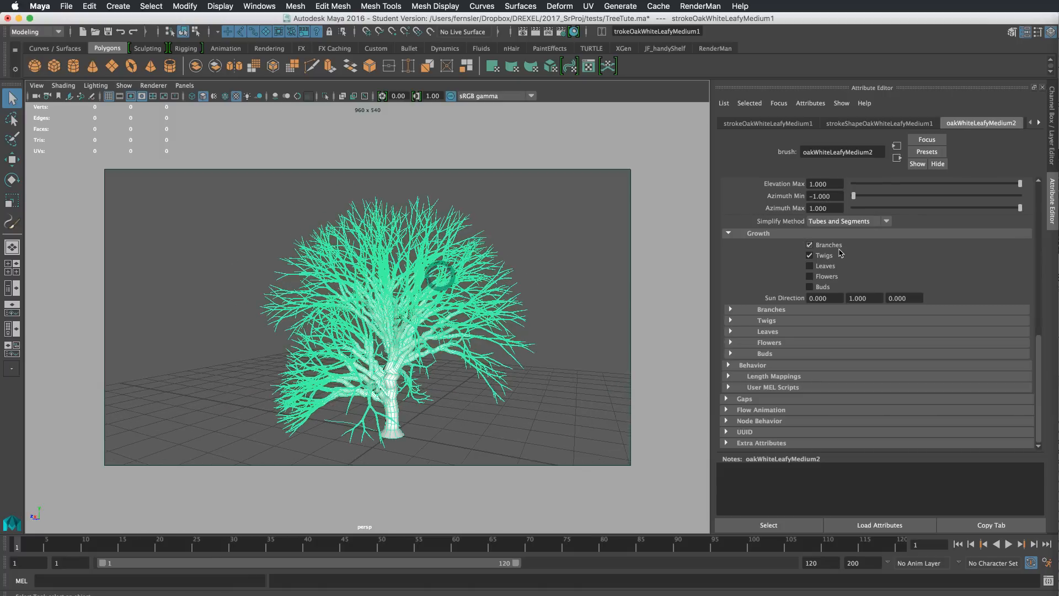
# Step: Toggle the Twigs and Branches growth options repeatedly to compare their effect, leaving Twigs on and Branches off
pyautogui.click(810, 256)
pyautogui.click(810, 256)
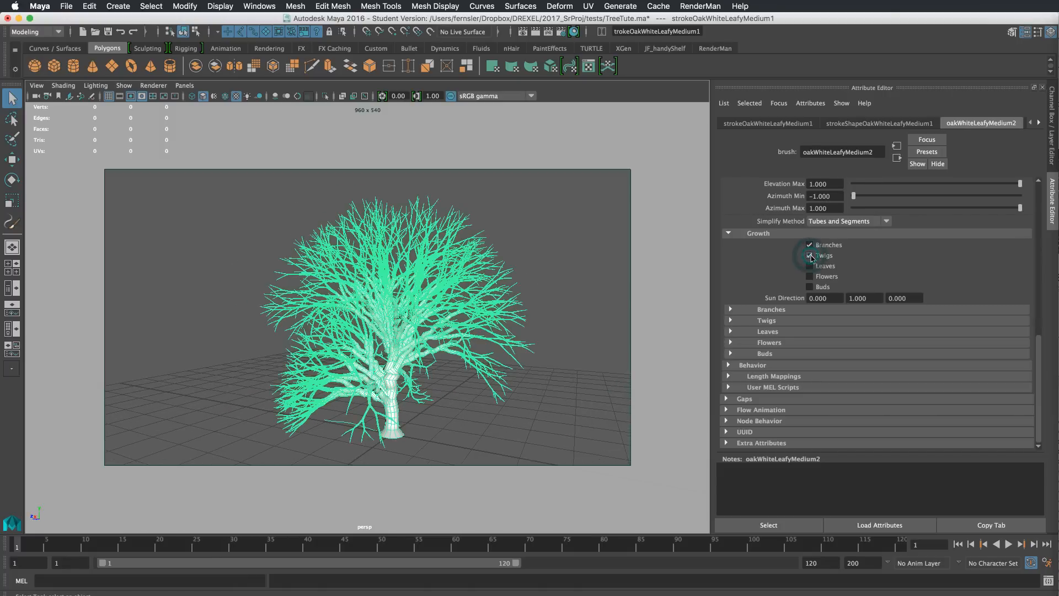
pyautogui.click(809, 256)
pyautogui.click(809, 256)
pyautogui.click(810, 246)
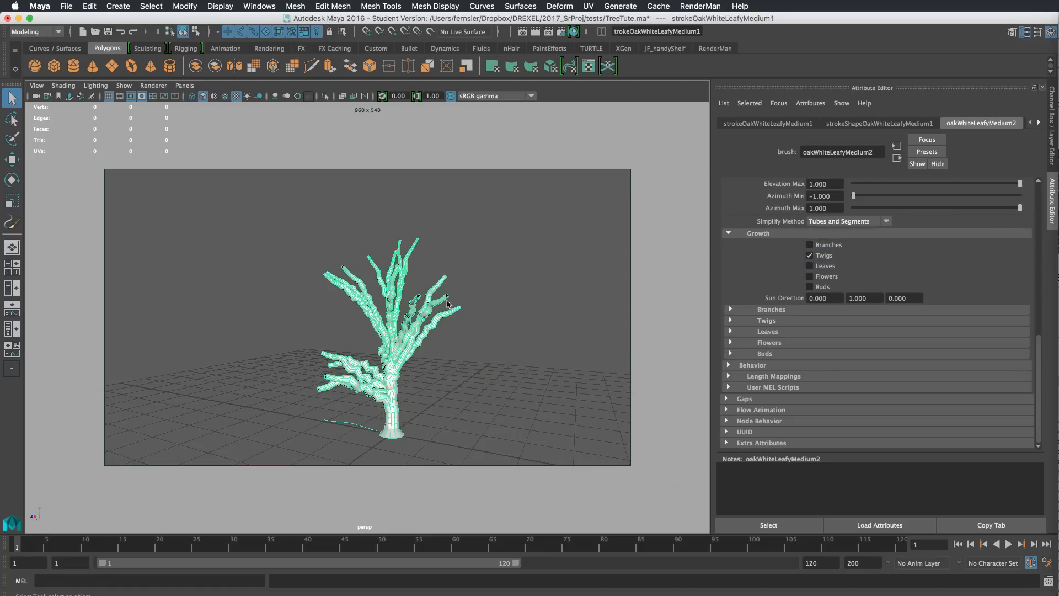
pyautogui.click(810, 246)
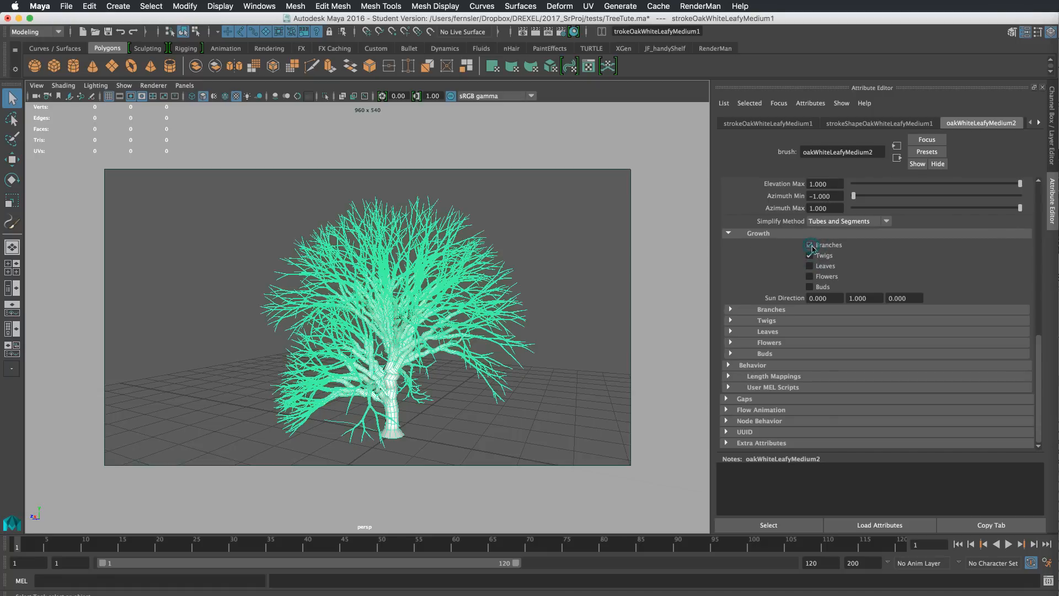
pyautogui.click(810, 245)
pyautogui.click(810, 245)
pyautogui.click(810, 255)
pyautogui.click(810, 254)
pyautogui.click(810, 252)
pyautogui.click(810, 252)
pyautogui.click(809, 245)
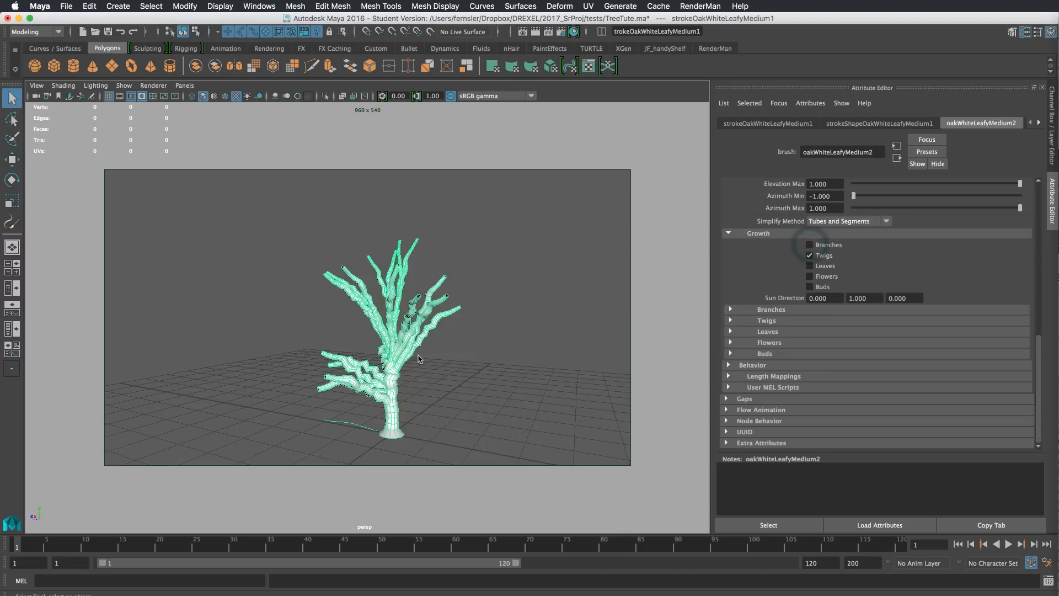
# Step: Turn Branches back on in the brush's Growth options and open the Branches attributes
pyautogui.click(810, 245)
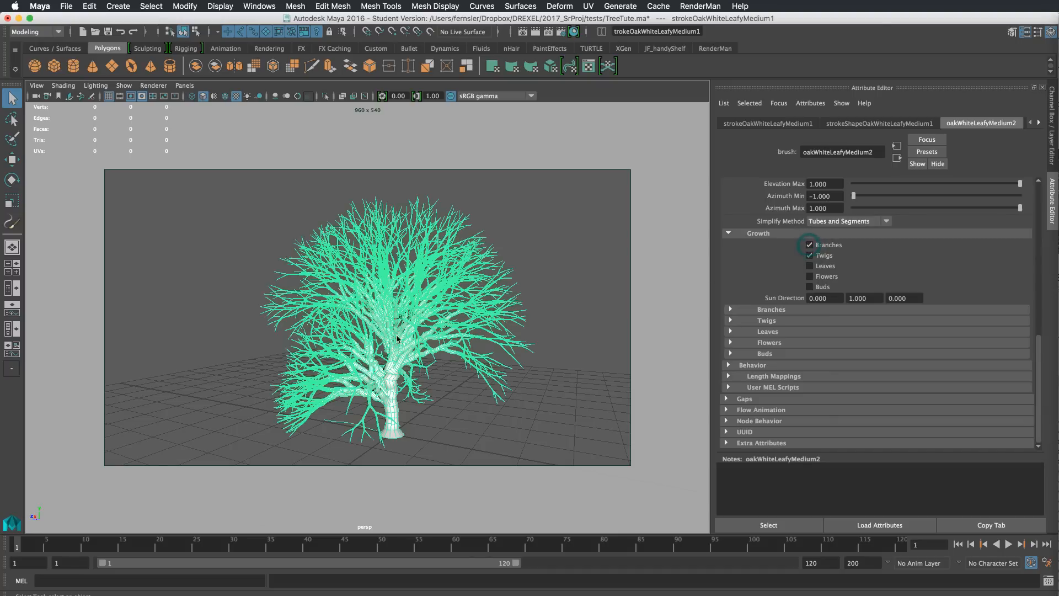
pyautogui.moveTo(470, 305)
pyautogui.keyDown('alt'); pyautogui.mouseDown()
pyautogui.moveTo(605, 294)
pyautogui.moveTo(474, 316)
pyautogui.mouseUp(); pyautogui.keyUp('alt')
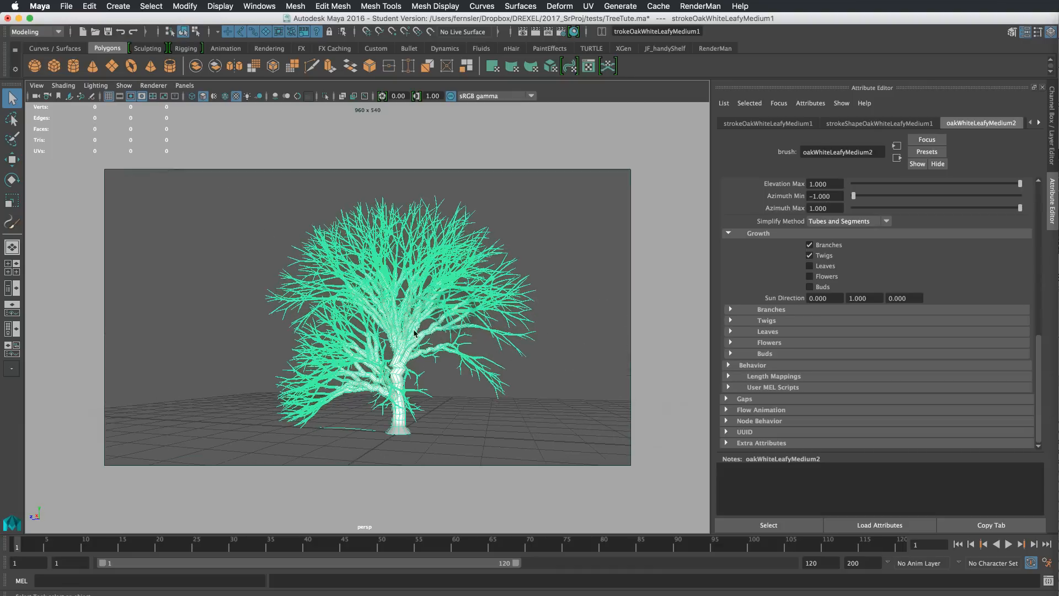
pyautogui.keyDown('alt'); pyautogui.moveTo(452, 315); pyautogui.dragTo(494, 325, button='right'); pyautogui.keyUp('alt')
pyautogui.keyDown('alt'); pyautogui.moveTo(494, 325); pyautogui.dragTo(486, 297, button='middle'); pyautogui.keyUp('alt')
pyautogui.keyDown('alt'); pyautogui.moveTo(487, 296); pyautogui.dragTo(467, 322, button='right'); pyautogui.keyUp('alt')
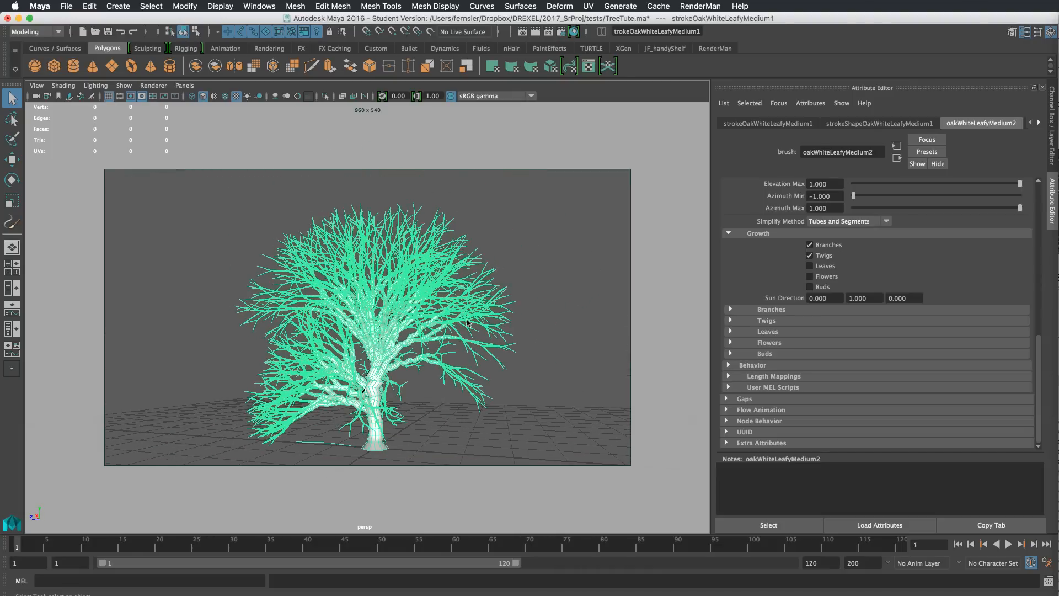
pyautogui.click(764, 312)
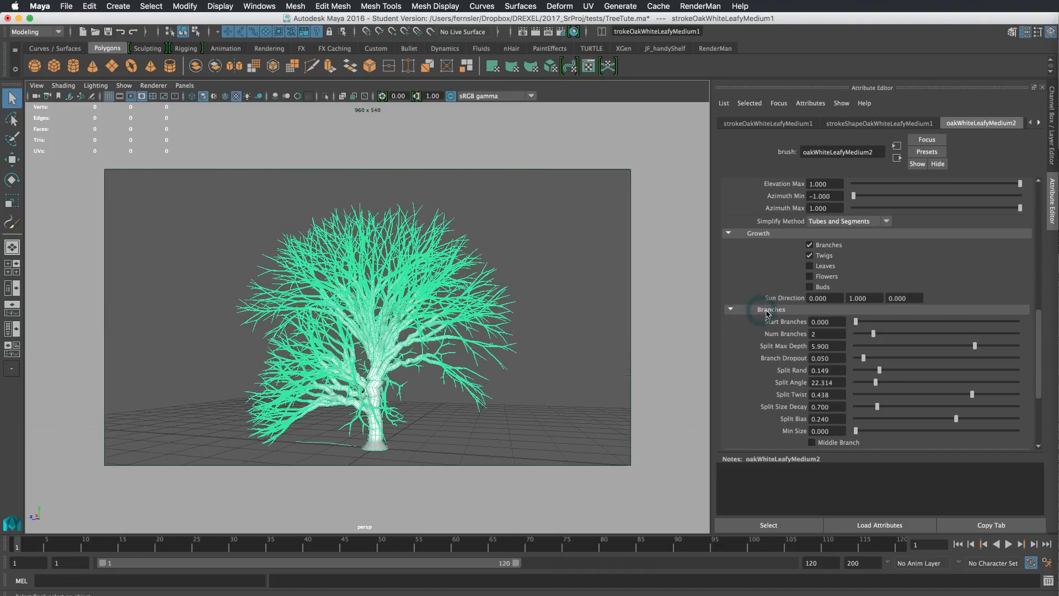
pyautogui.scroll(-3, 1025, 326)
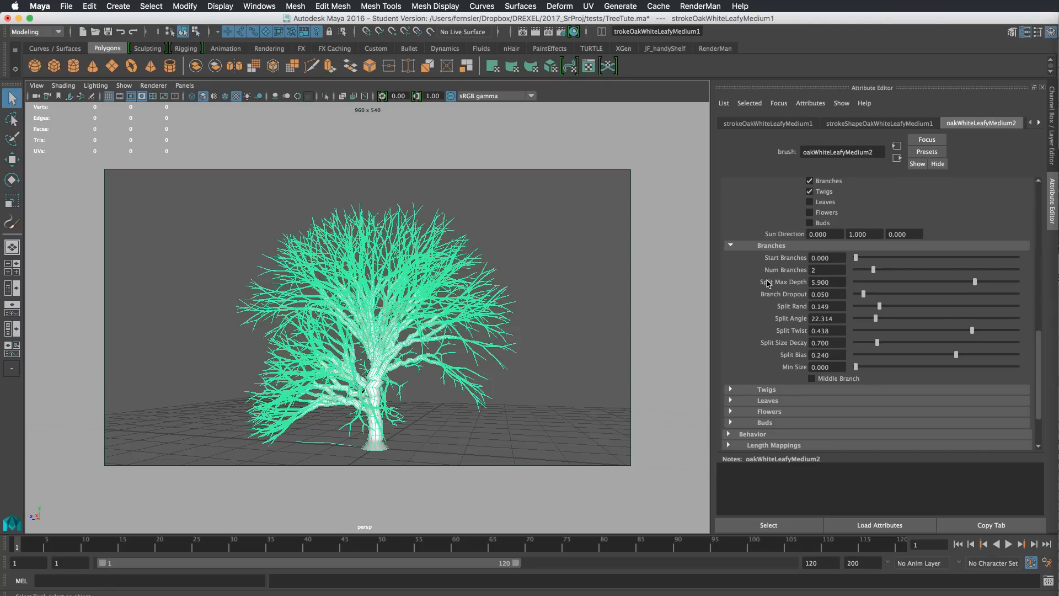
pyautogui.scroll(10, 508, 337)
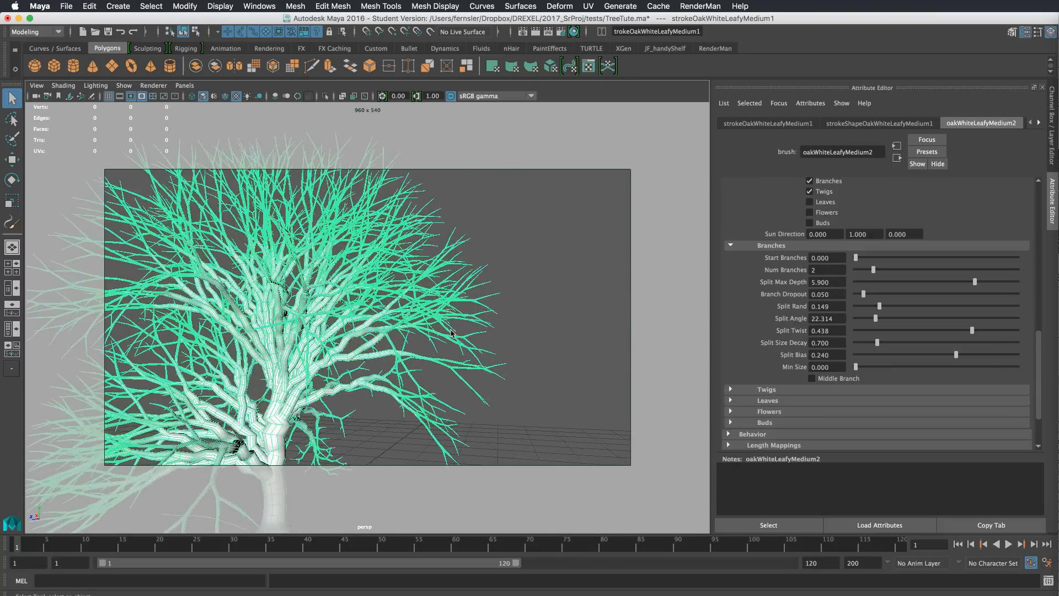
pyautogui.scroll(8, 478, 326)
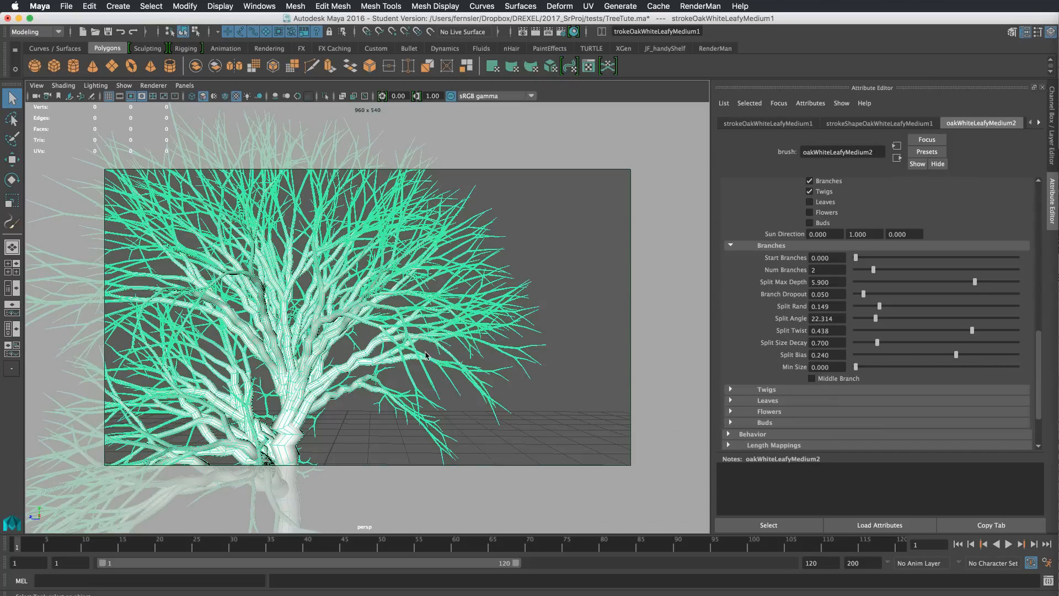
# Step: Try Num Branches at 3, inspect the denser tree from several angles, and restore it to 2
pyautogui.moveTo(868, 274); pyautogui.dragTo(864, 275)
pyautogui.click(862, 274)
pyautogui.moveTo(828, 269); pyautogui.dragTo(798, 269)
pyautogui.moveTo(884, 272); pyautogui.dragTo(885, 273)
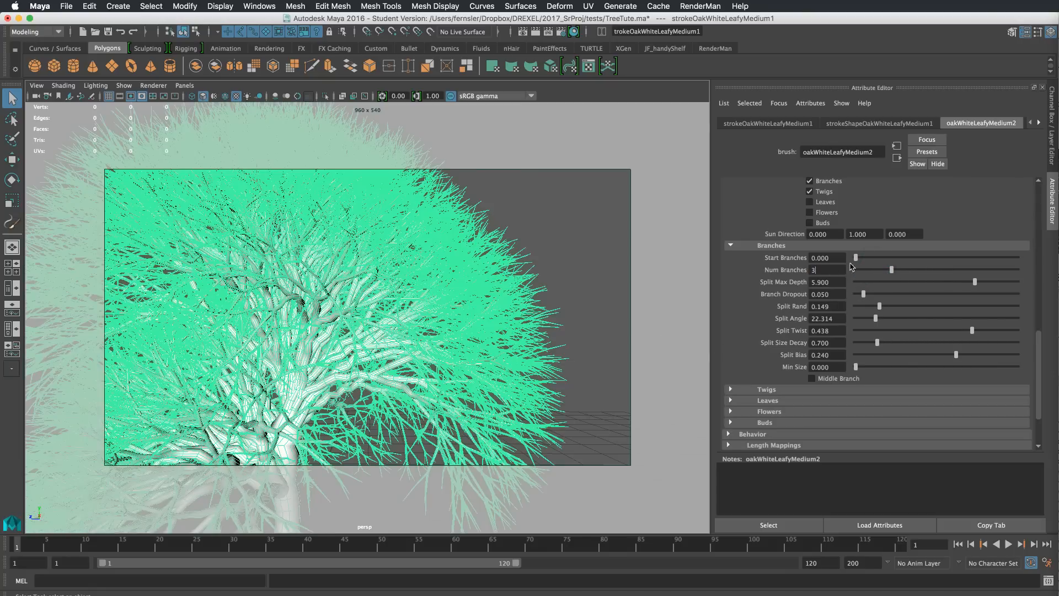
pyautogui.scroll(-8, 469, 309)
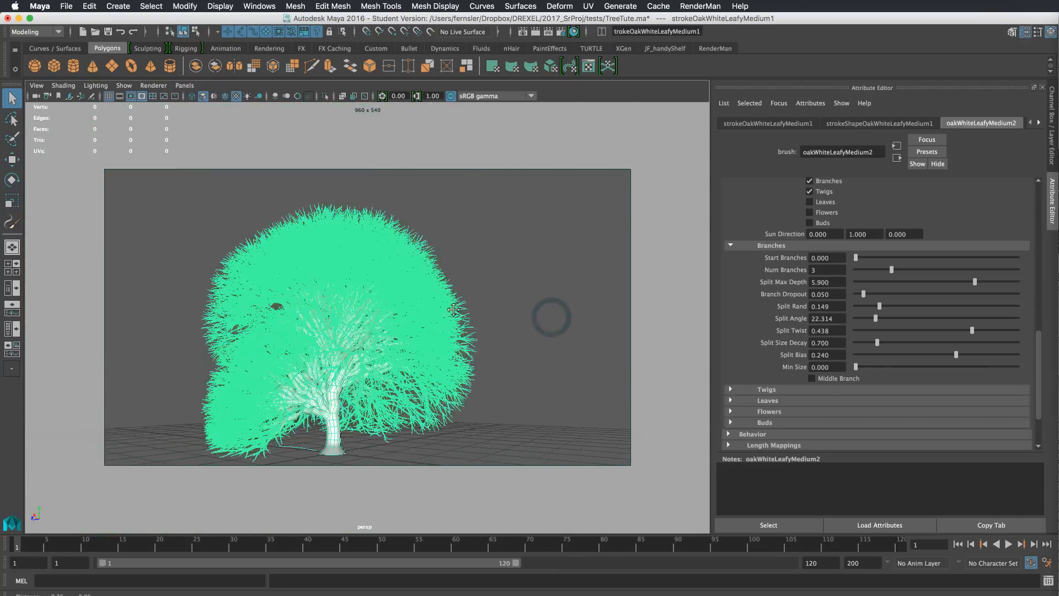
pyautogui.keyDown('alt'); pyautogui.moveTo(454, 309); pyautogui.dragTo(538, 265, button='middle'); pyautogui.keyUp('alt')
pyautogui.click(462, 315)
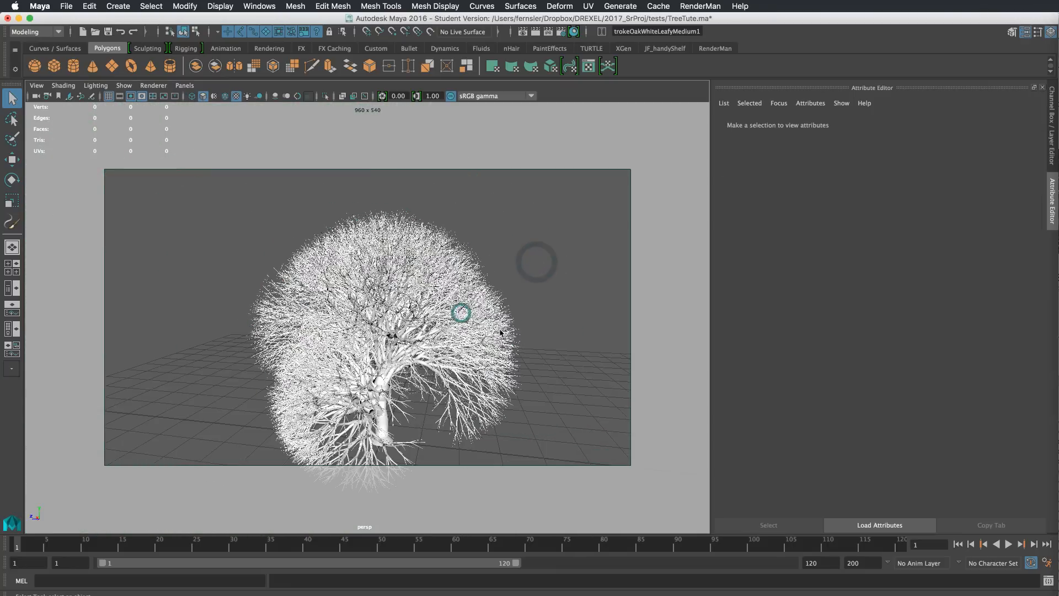
pyautogui.moveTo(462, 312)
pyautogui.keyDown('alt'); pyautogui.mouseDown()
pyautogui.moveTo(429, 304)
pyautogui.moveTo(428, 287)
pyautogui.mouseUp(); pyautogui.keyUp('alt')
pyautogui.click(424, 278)
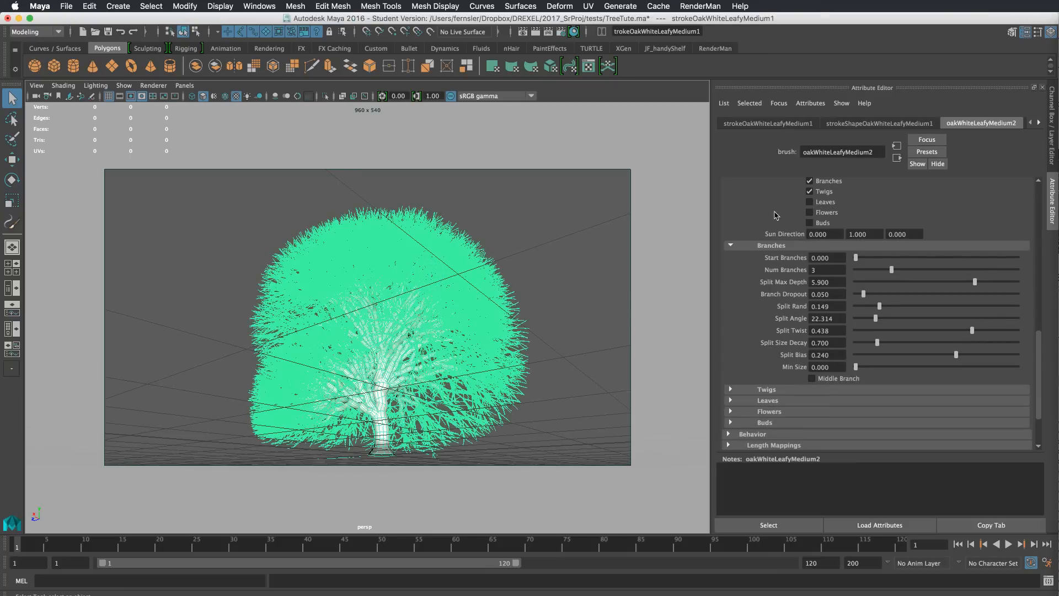
pyautogui.keyDown('alt'); pyautogui.moveTo(533, 306); pyautogui.dragTo(534, 307); pyautogui.keyUp('alt')
pyautogui.keyDown('alt'); pyautogui.moveTo(534, 307); pyautogui.dragTo(588, 323, button='right'); pyautogui.keyUp('alt')
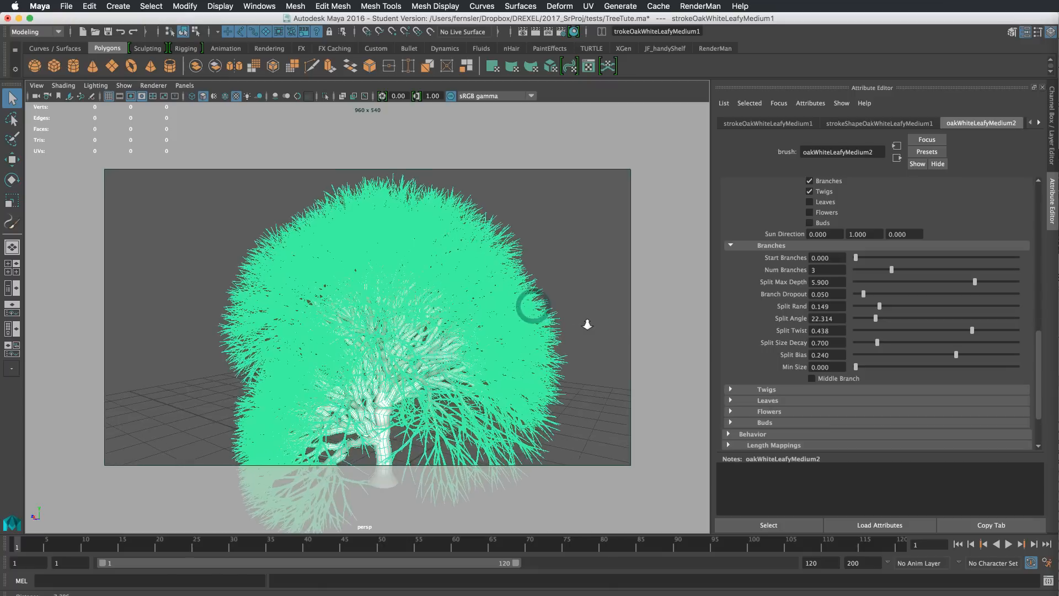
pyautogui.keyDown('alt'); pyautogui.moveTo(586, 321); pyautogui.dragTo(545, 318, button='middle'); pyautogui.keyUp('alt')
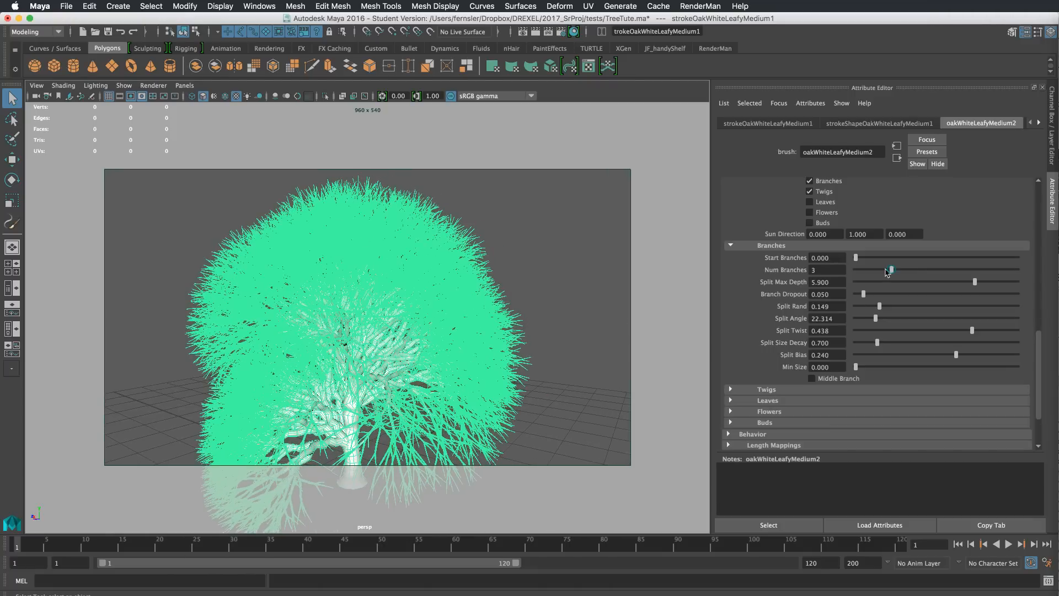
pyautogui.moveTo(884, 272); pyautogui.dragTo(873, 270)
pyautogui.moveTo(544, 326)
pyautogui.keyDown('alt'); pyautogui.mouseDown()
pyautogui.moveTo(596, 303)
pyautogui.moveTo(539, 319)
pyautogui.moveTo(559, 319)
pyautogui.mouseUp(); pyautogui.keyUp('alt')
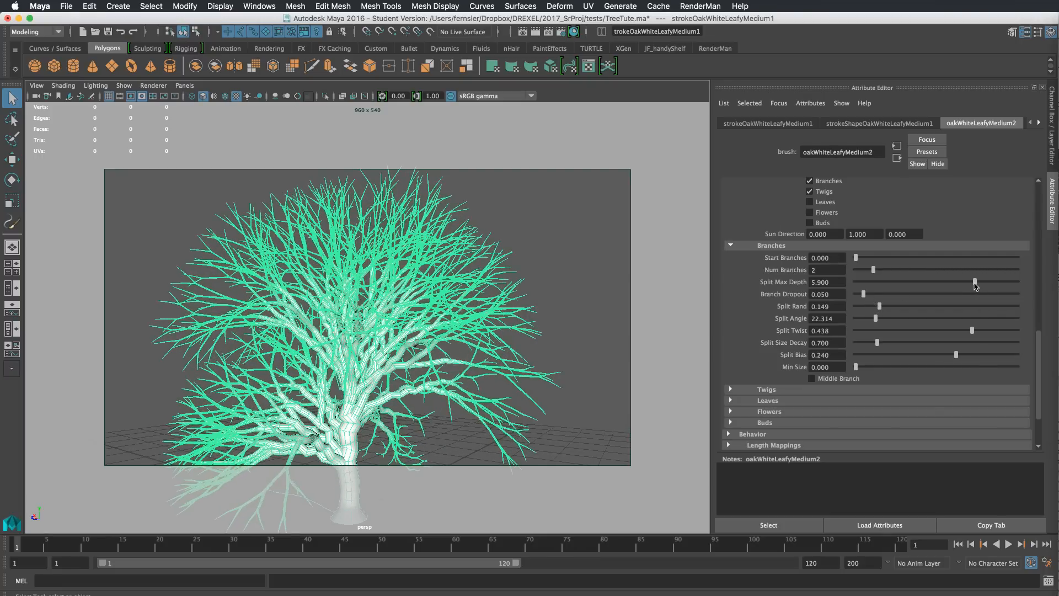
# Step: Compare low and high Split Max Depth values on the branches and settle on 4.548
pyautogui.moveTo(974, 285); pyautogui.dragTo(858, 286)
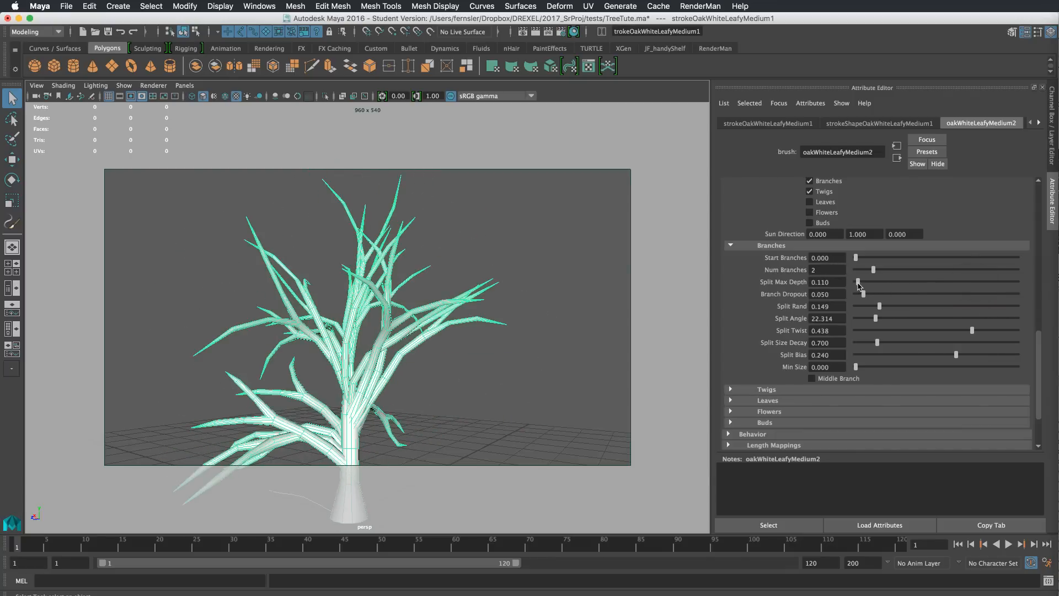
pyautogui.moveTo(858, 286); pyautogui.dragTo(946, 285)
pyautogui.keyDown('alt'); pyautogui.moveTo(584, 321); pyautogui.dragTo(503, 314); pyautogui.keyUp('alt')
pyautogui.moveTo(946, 285)
pyautogui.mouseDown()
pyautogui.moveTo(992, 285)
pyautogui.moveTo(930, 288)
pyautogui.mouseUp()
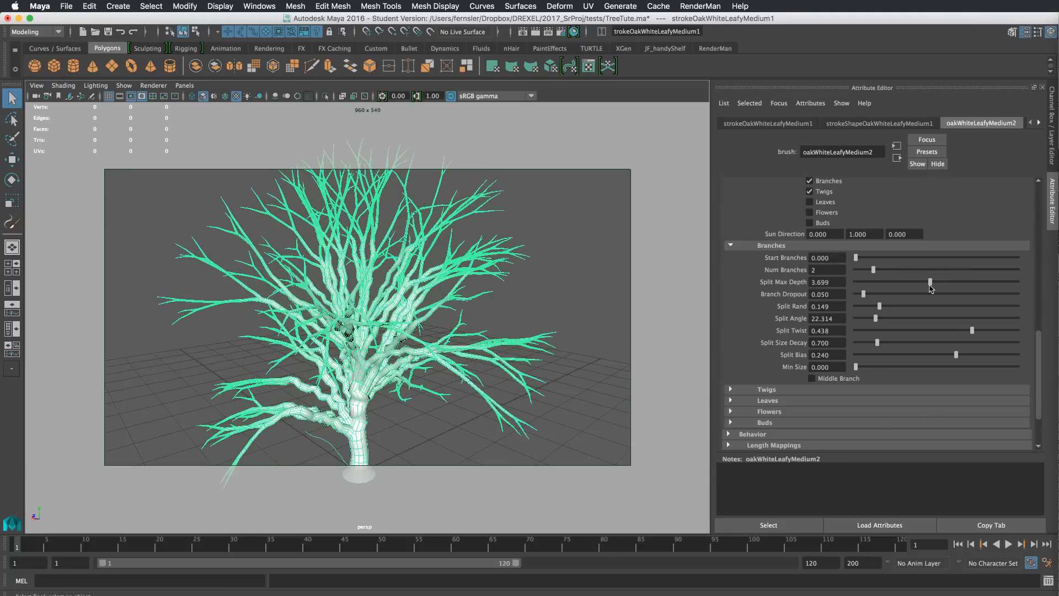
pyautogui.moveTo(874, 270); pyautogui.dragTo(948, 284)
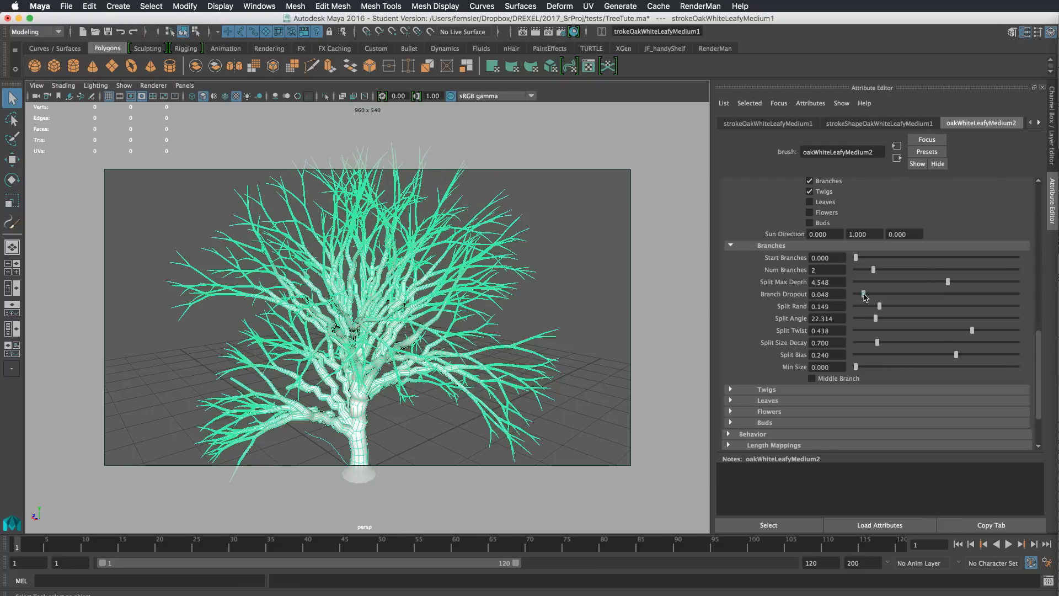
# Step: Set the branches' Branch Dropout to 0.134 and Split Rand to 0.534
pyautogui.moveTo(864, 297)
pyautogui.mouseDown()
pyautogui.moveTo(933, 297)
pyautogui.moveTo(877, 300)
pyautogui.mouseUp()
pyautogui.moveTo(658, 329)
pyautogui.keyDown('alt'); pyautogui.mouseDown()
pyautogui.moveTo(627, 293)
pyautogui.moveTo(590, 326)
pyautogui.moveTo(932, 329)
pyautogui.moveTo(868, 303)
pyautogui.moveTo(620, 312)
pyautogui.moveTo(721, 303)
pyautogui.moveTo(697, 339)
pyautogui.moveTo(660, 309)
pyautogui.mouseUp(); pyautogui.keyUp('alt')
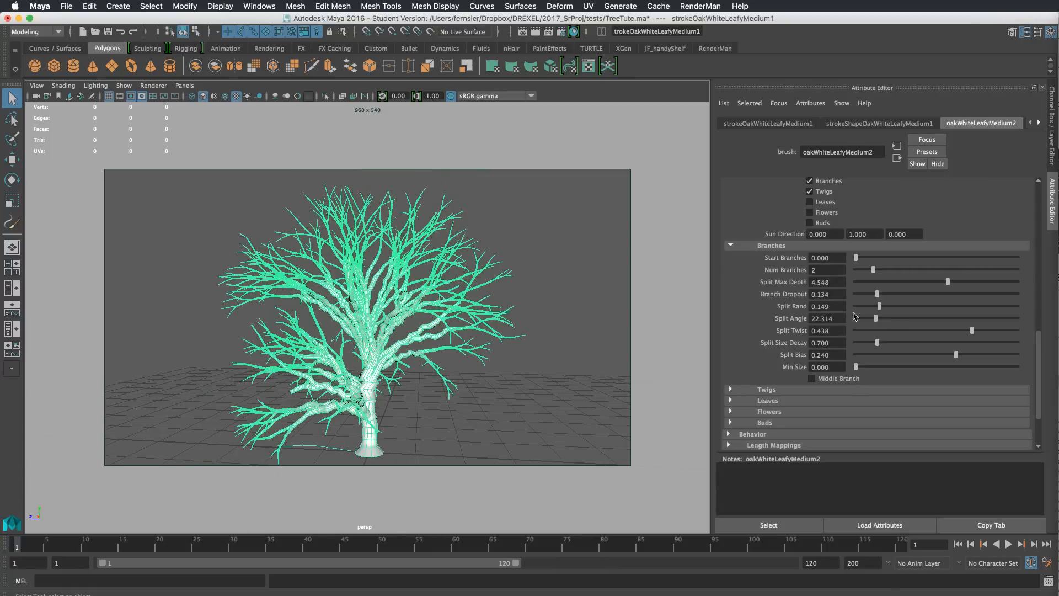
pyautogui.moveTo(880, 307); pyautogui.dragTo(943, 309)
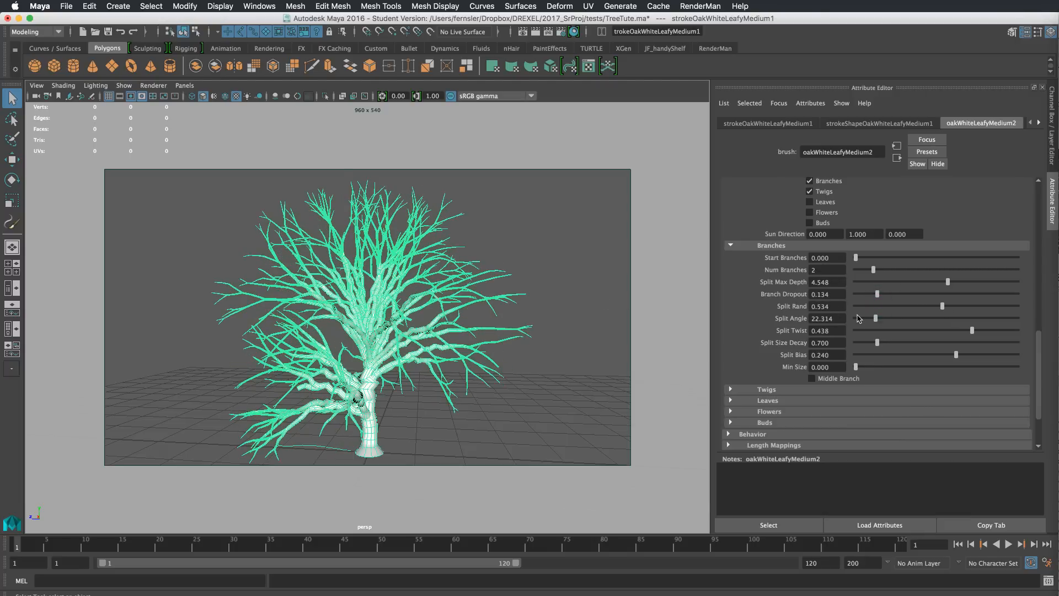
# Step: Adjust the branches' splitting to a Split Angle of 18.493 and a Split Twist of 0.342
pyautogui.moveTo(871, 324); pyautogui.dragTo(896, 321)
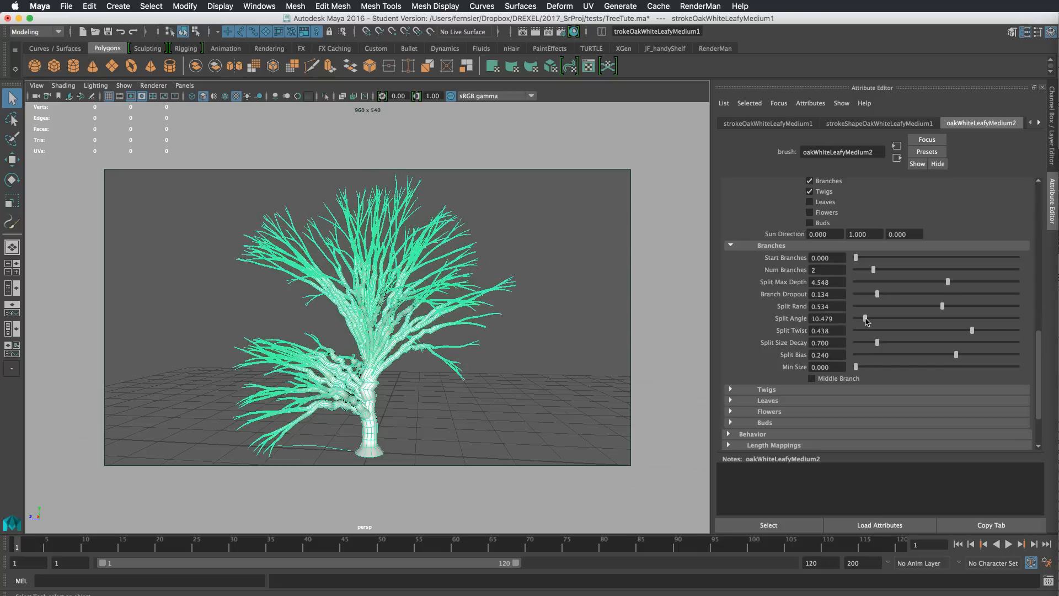
pyautogui.moveTo(867, 319)
pyautogui.mouseDown()
pyautogui.moveTo(924, 324)
pyautogui.moveTo(861, 326)
pyautogui.moveTo(894, 326)
pyautogui.moveTo(878, 327)
pyautogui.mouseUp()
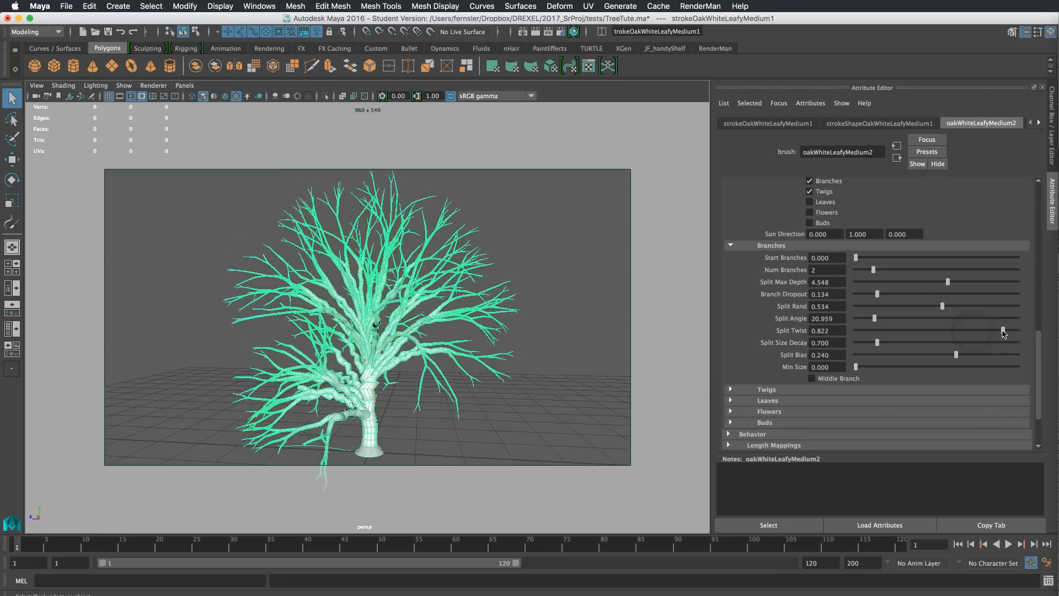
pyautogui.moveTo(950, 331); pyautogui.dragTo(935, 331)
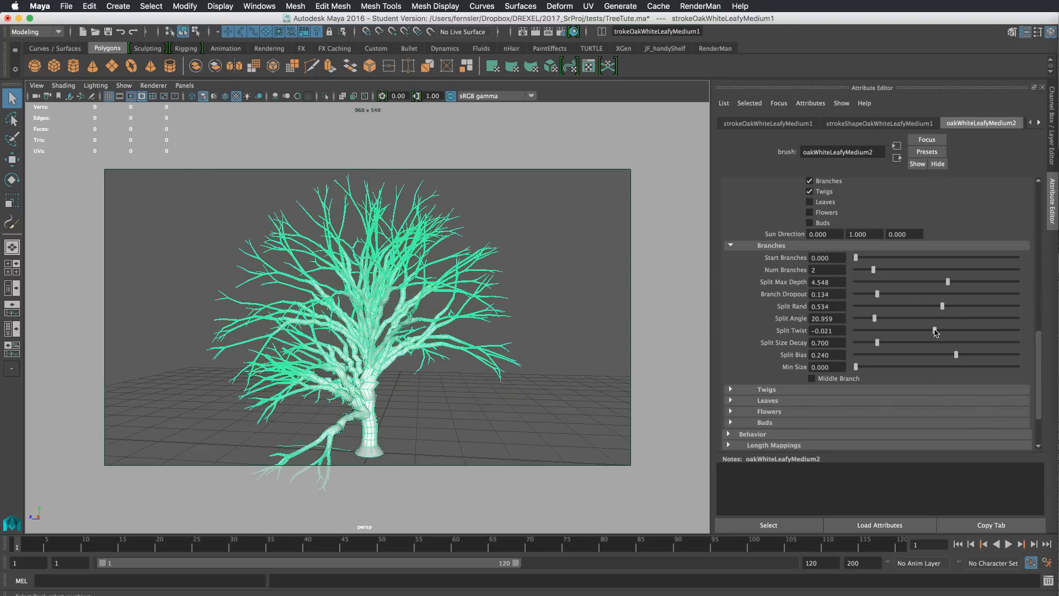
pyautogui.keyDown('alt'); pyautogui.moveTo(603, 360); pyautogui.dragTo(534, 367); pyautogui.keyUp('alt')
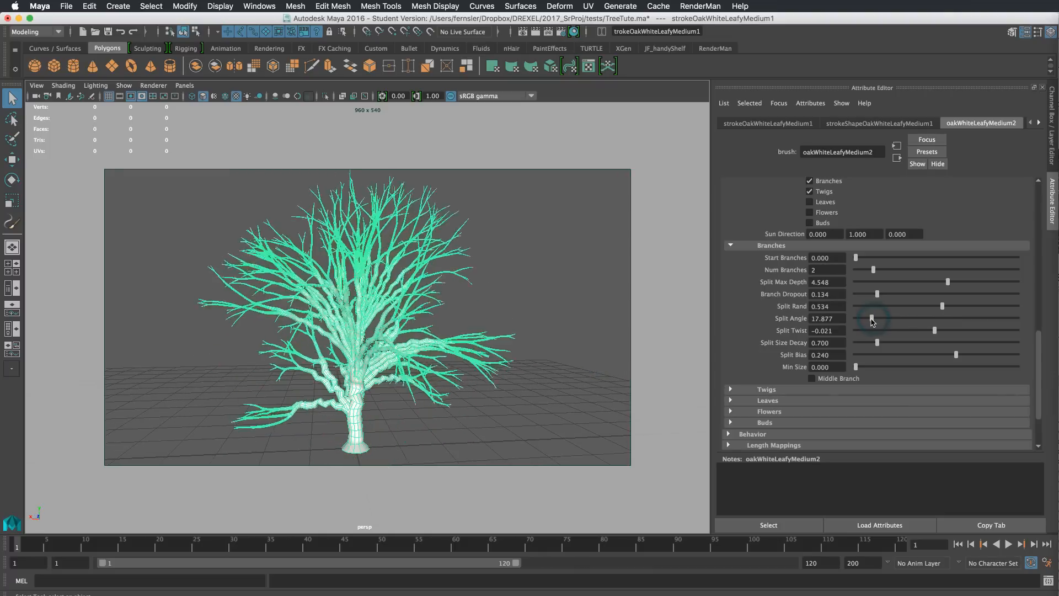
pyautogui.moveTo(879, 319); pyautogui.dragTo(873, 322)
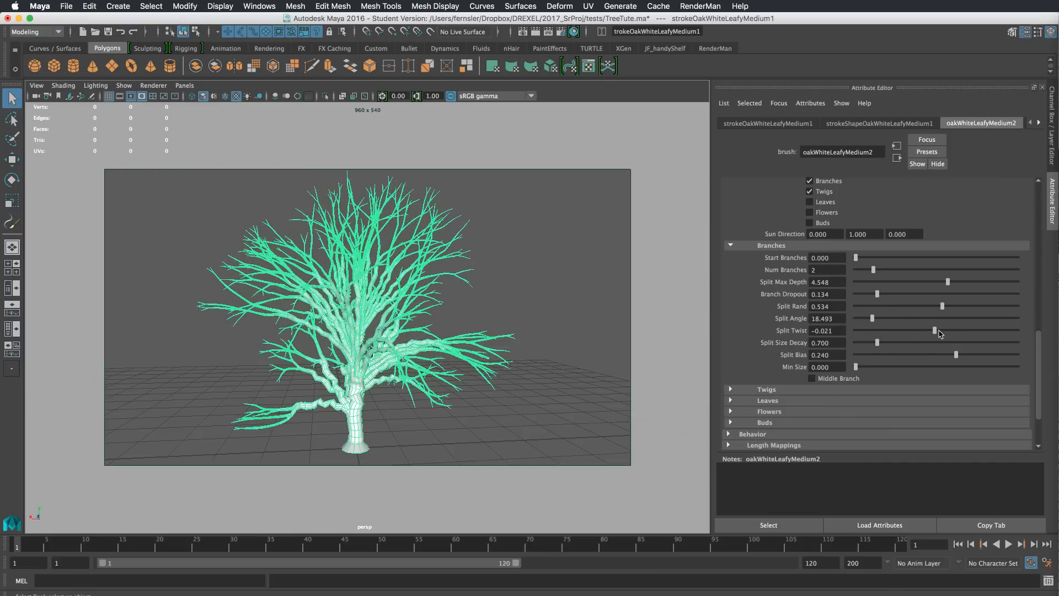
pyautogui.moveTo(939, 333); pyautogui.dragTo(964, 331)
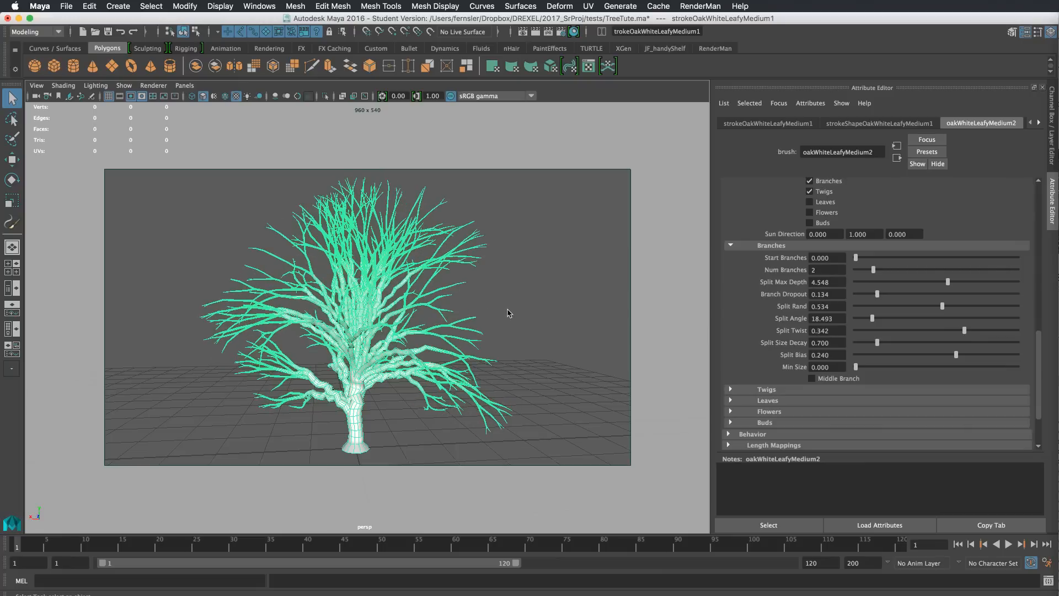
pyautogui.keyDown('alt'); pyautogui.moveTo(508, 312); pyautogui.dragTo(574, 309); pyautogui.keyUp('alt')
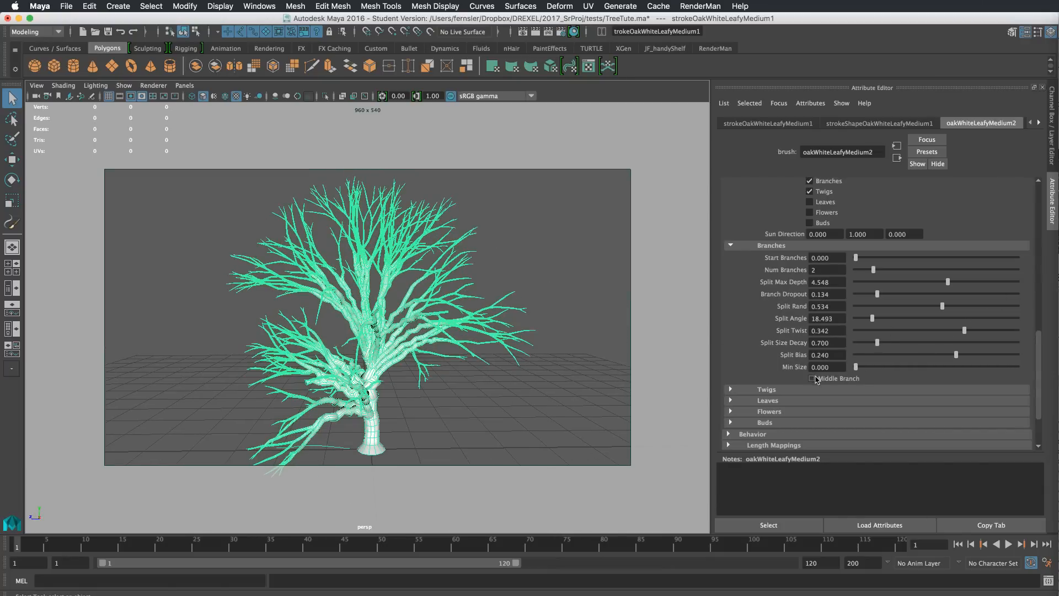
# Step: Try the Middle Branch option on the branches and turn it back off
pyautogui.click(812, 379)
pyautogui.click(813, 379)
# Step: Open the Twigs attributes, set Num Twig Clusters to 16.596, and inspect the trunk and limbs up close
pyautogui.moveTo(1039, 342); pyautogui.dragTo(1040, 365)
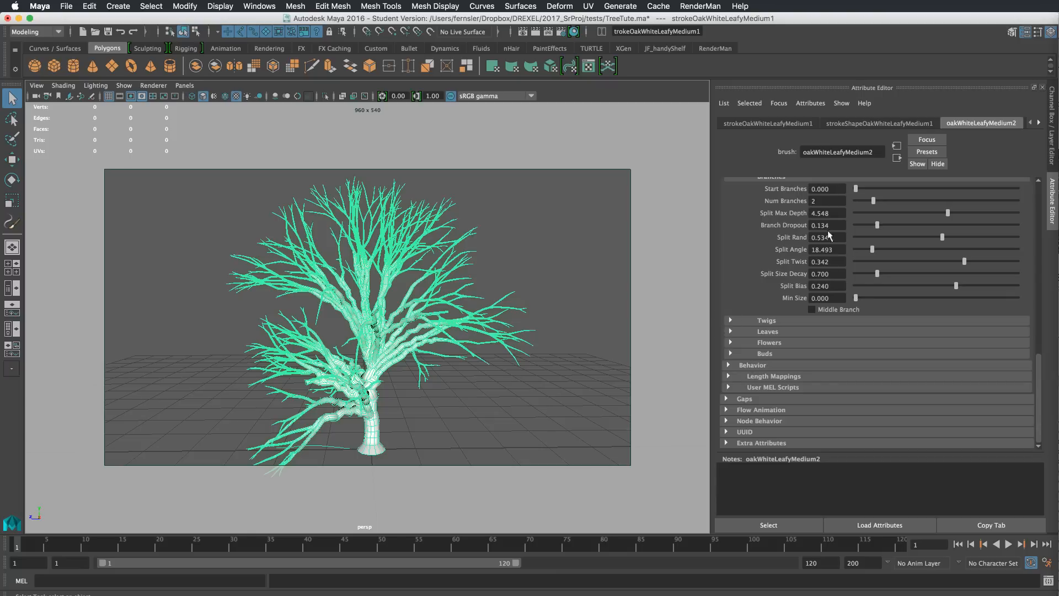
pyautogui.click(730, 320)
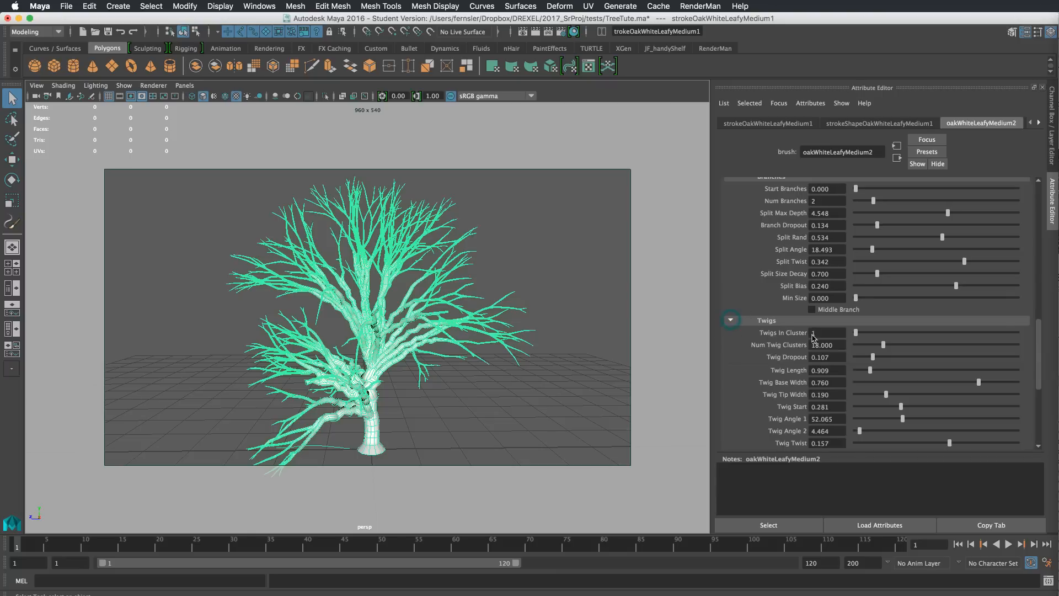
pyautogui.moveTo(1039, 334); pyautogui.dragTo(1040, 347)
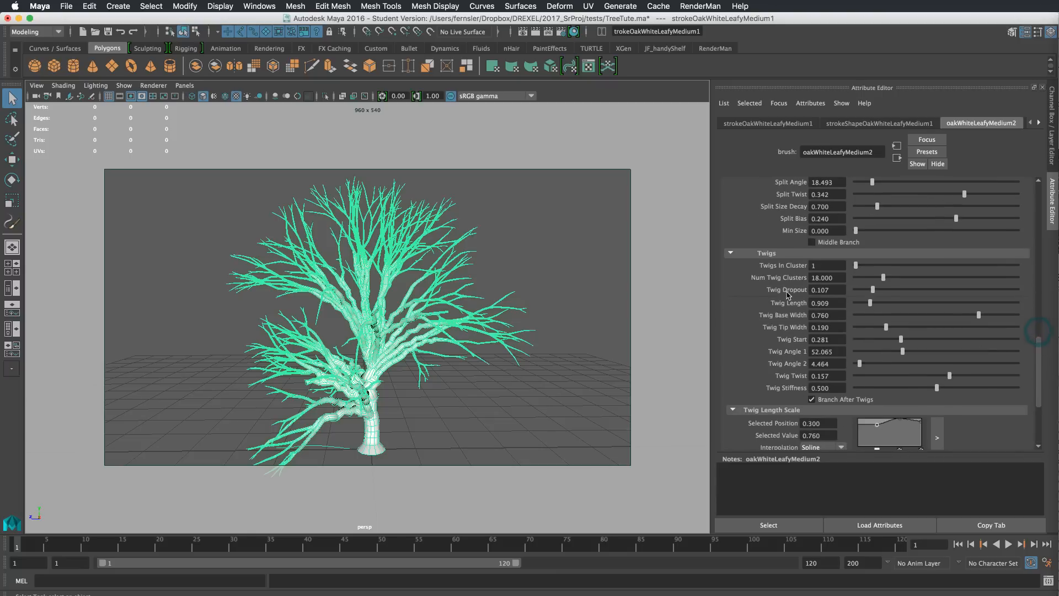
pyautogui.moveTo(878, 283)
pyautogui.mouseDown()
pyautogui.moveTo(910, 280)
pyautogui.moveTo(865, 282)
pyautogui.moveTo(881, 282)
pyautogui.mouseUp()
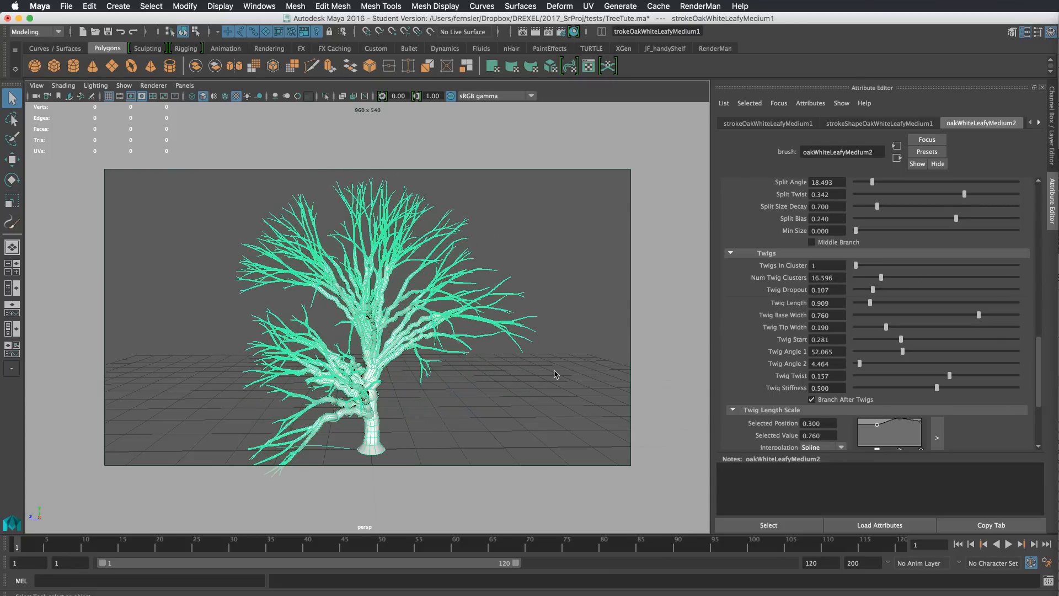
pyautogui.keyDown('alt'); pyautogui.moveTo(555, 374); pyautogui.dragTo(497, 389); pyautogui.keyUp('alt')
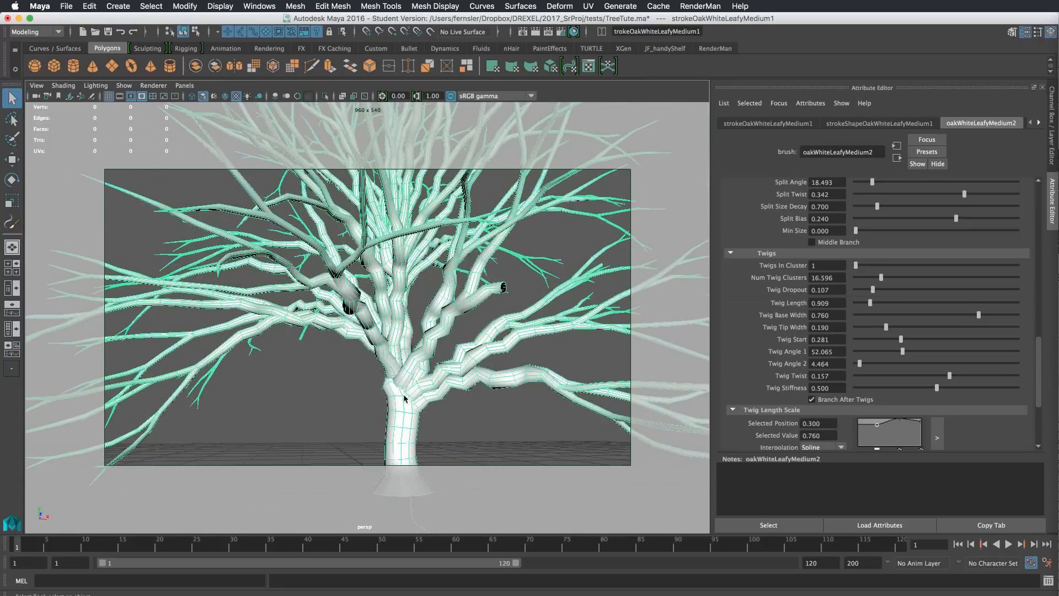
pyautogui.keyDown('alt'); pyautogui.moveTo(404, 397); pyautogui.dragTo(451, 315); pyautogui.keyUp('alt')
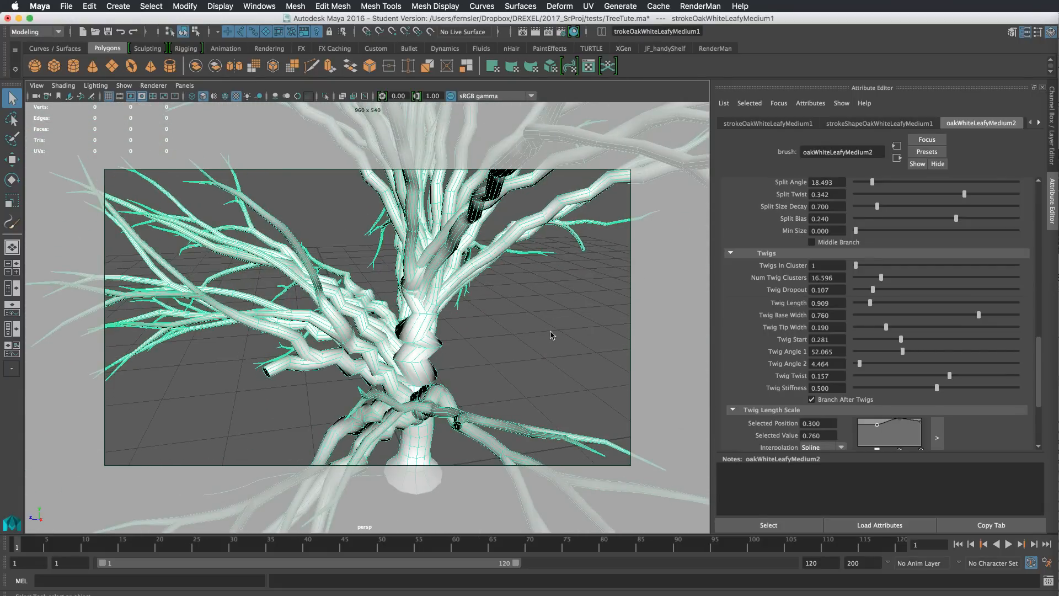
pyautogui.keyDown('alt'); pyautogui.moveTo(511, 371); pyautogui.dragTo(676, 335); pyautogui.keyUp('alt')
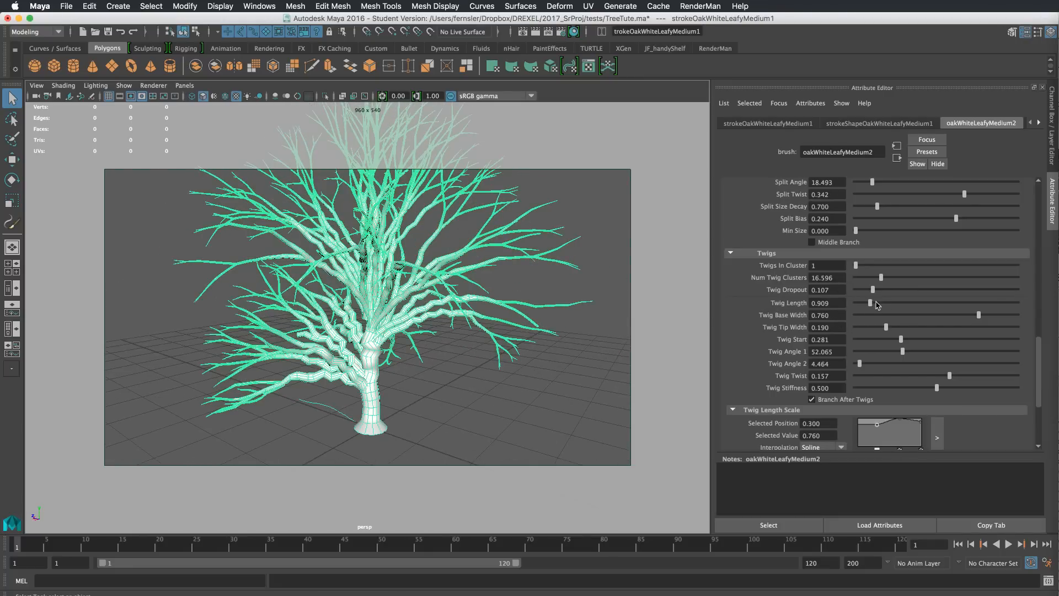
# Step: Set Twig Dropout to 0.271, Twig Length to 0.993 and Twig Base Width to 0.562
pyautogui.moveTo(876, 301); pyautogui.dragTo(901, 294)
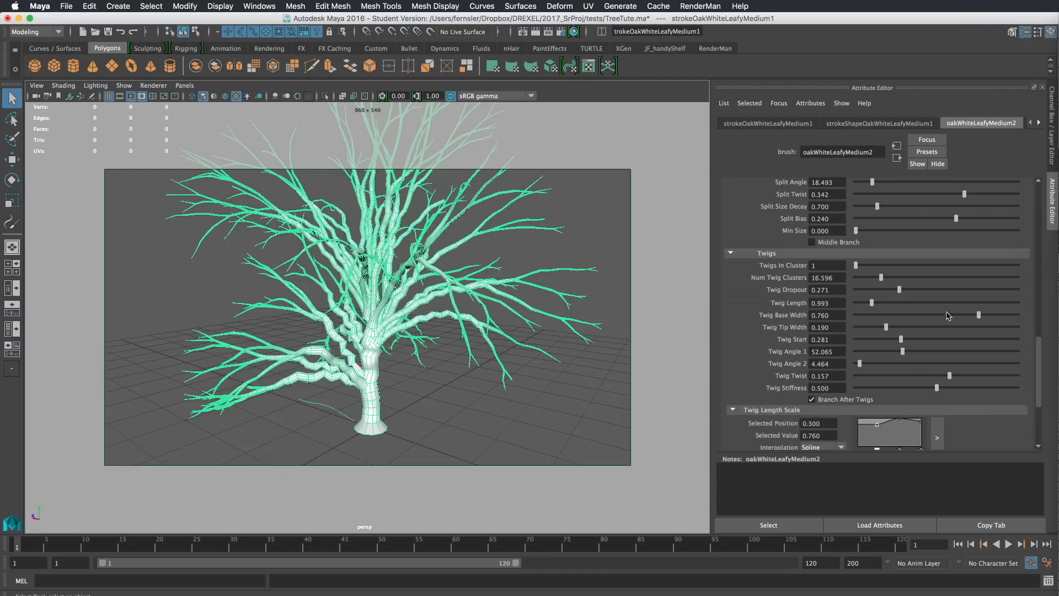
pyautogui.moveTo(974, 315); pyautogui.dragTo(946, 321)
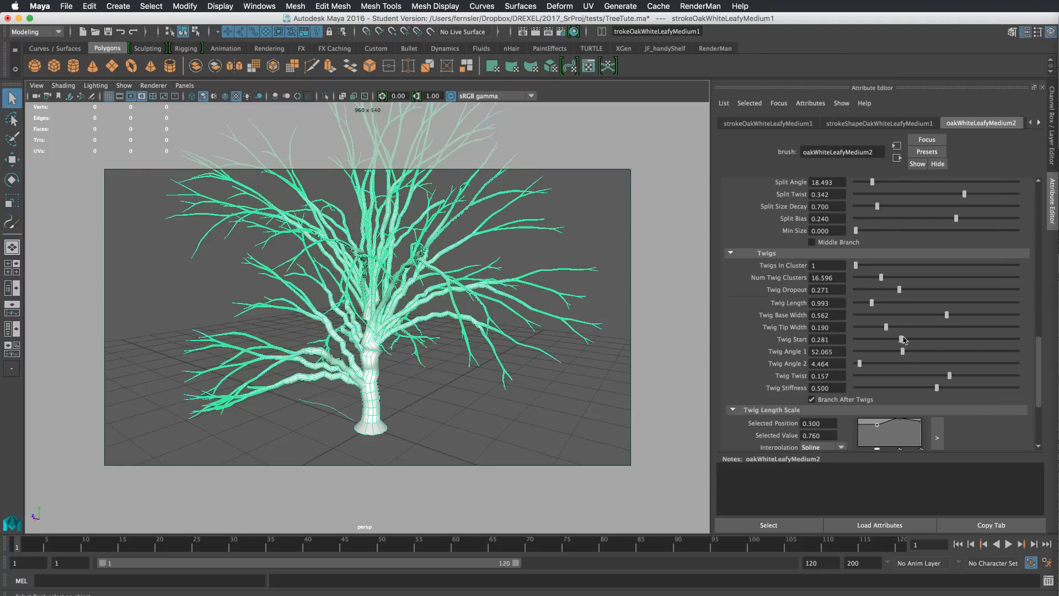
# Step: Set Twig Start to 0.572, Twig Length to 0.959, Twig Angle 1 to 41.918 and Twig Angle 2 to 22.808
pyautogui.moveTo(902, 339); pyautogui.dragTo(945, 358)
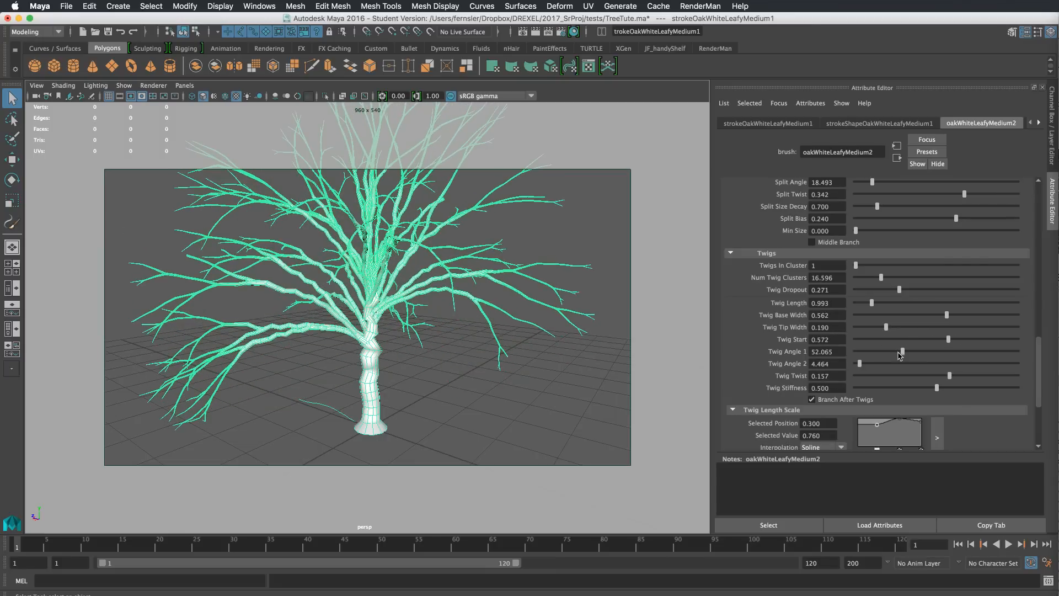
pyautogui.moveTo(899, 354); pyautogui.dragTo(991, 356)
pyautogui.keyDown('alt'); pyautogui.moveTo(601, 366); pyautogui.dragTo(478, 373); pyautogui.keyUp('alt')
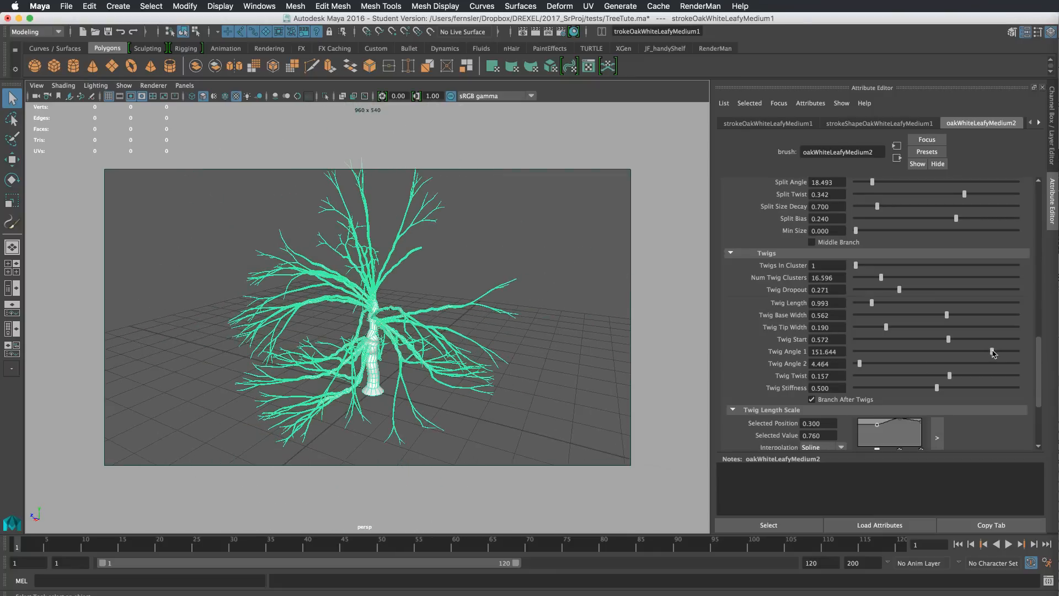
pyautogui.moveTo(991, 351); pyautogui.dragTo(907, 355)
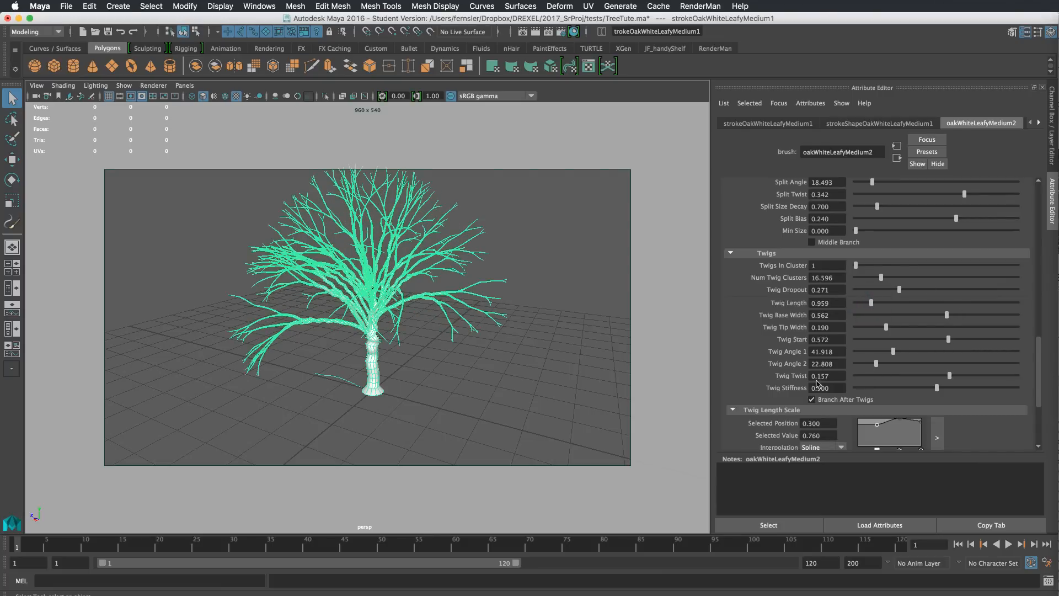
# Step: Try a Twig Twist of 1.000, settle on 0.555, and set Twig Stiffness to 0.411
pyautogui.moveTo(950, 377); pyautogui.dragTo(1017, 375)
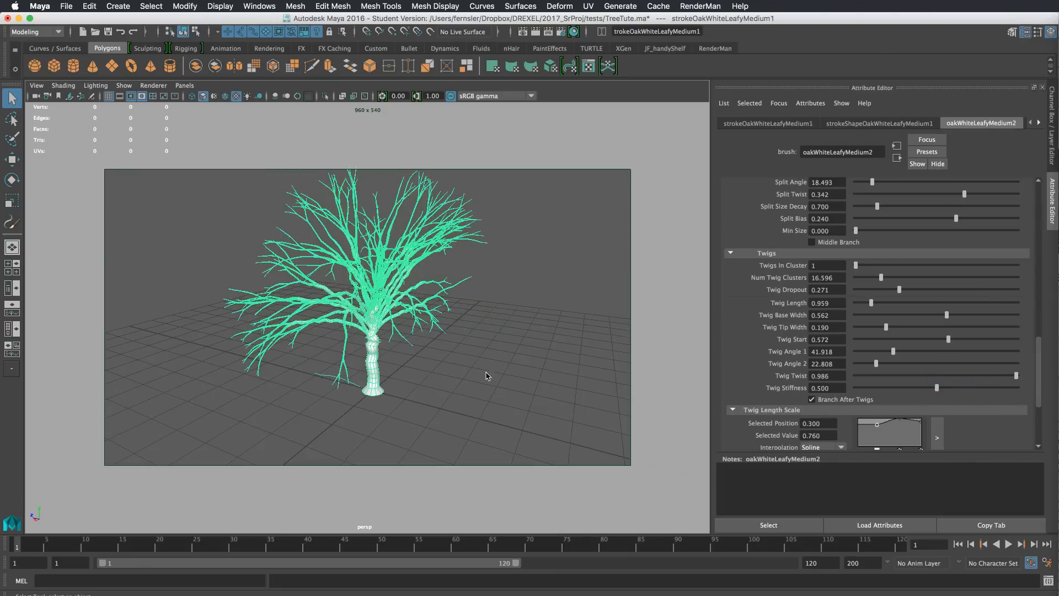
pyautogui.keyDown('alt'); pyautogui.moveTo(485, 375); pyautogui.dragTo(457, 356); pyautogui.keyUp('alt')
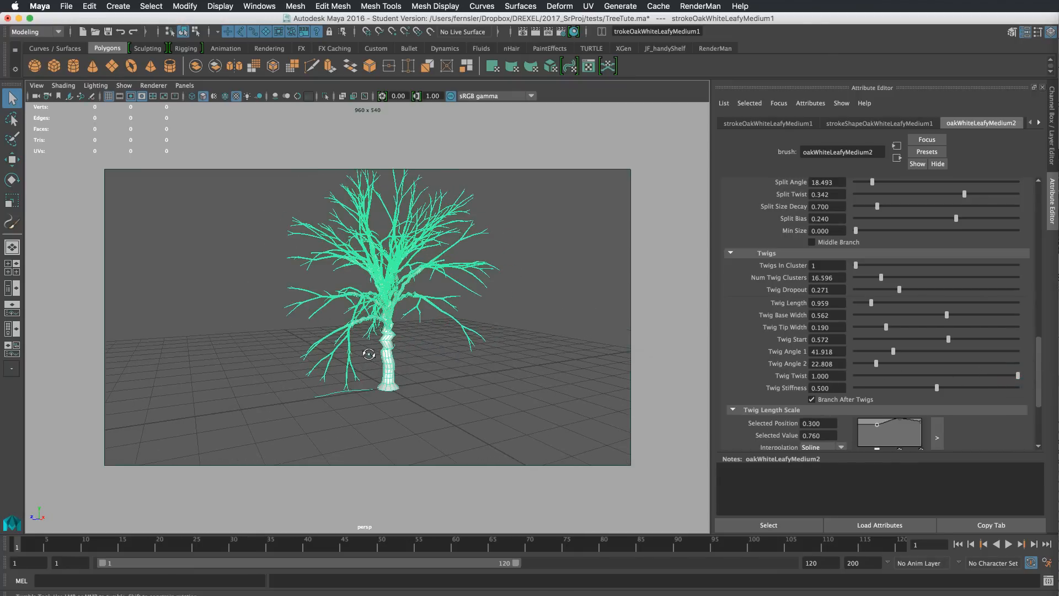
pyautogui.keyDown('alt'); pyautogui.moveTo(419, 358); pyautogui.dragTo(484, 345); pyautogui.keyUp('alt')
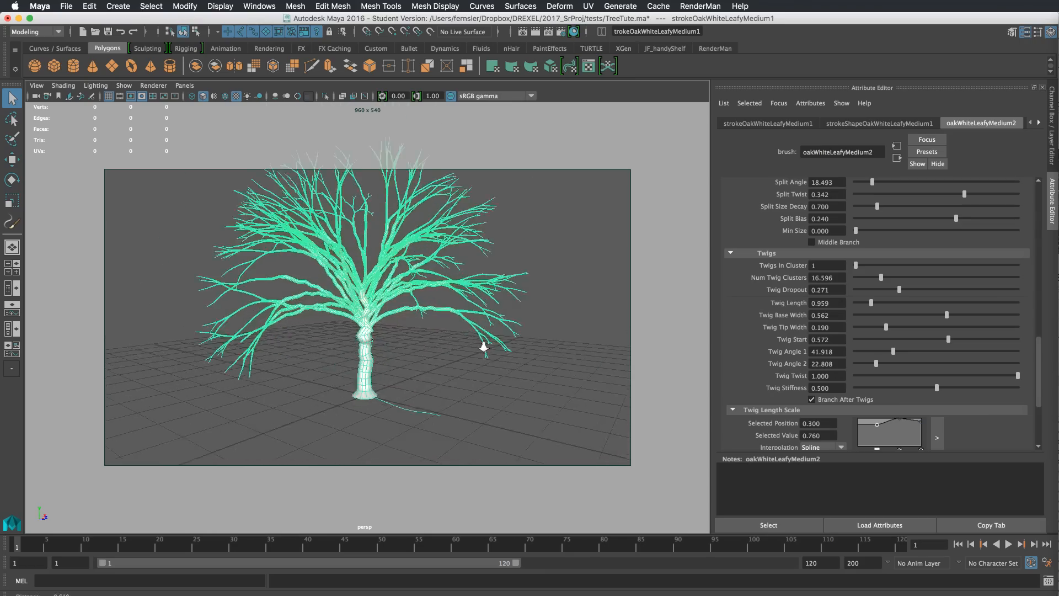
pyautogui.scroll(8, 487, 349)
pyautogui.keyDown('alt'); pyautogui.moveTo(378, 313); pyautogui.dragTo(457, 316); pyautogui.keyUp('alt')
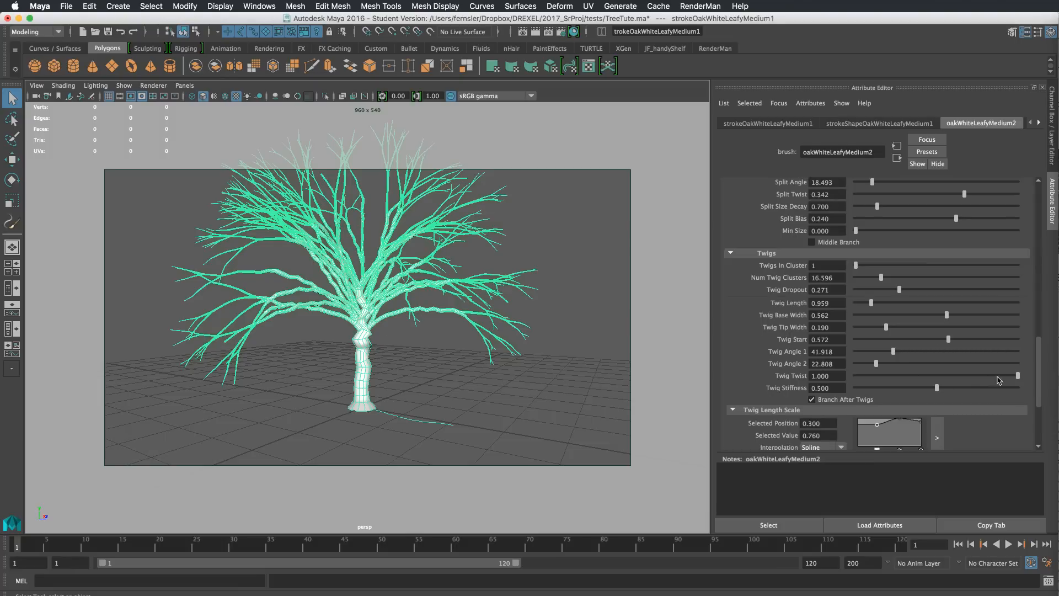
pyautogui.moveTo(1008, 380); pyautogui.dragTo(981, 380)
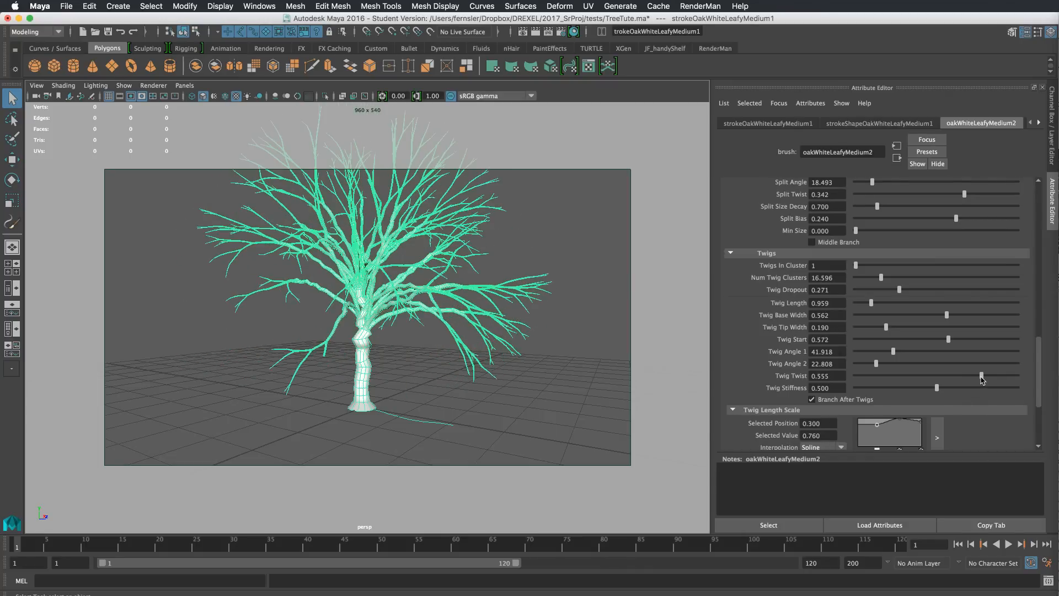
pyautogui.keyDown('alt'); pyautogui.moveTo(574, 398); pyautogui.dragTo(408, 405); pyautogui.keyUp('alt')
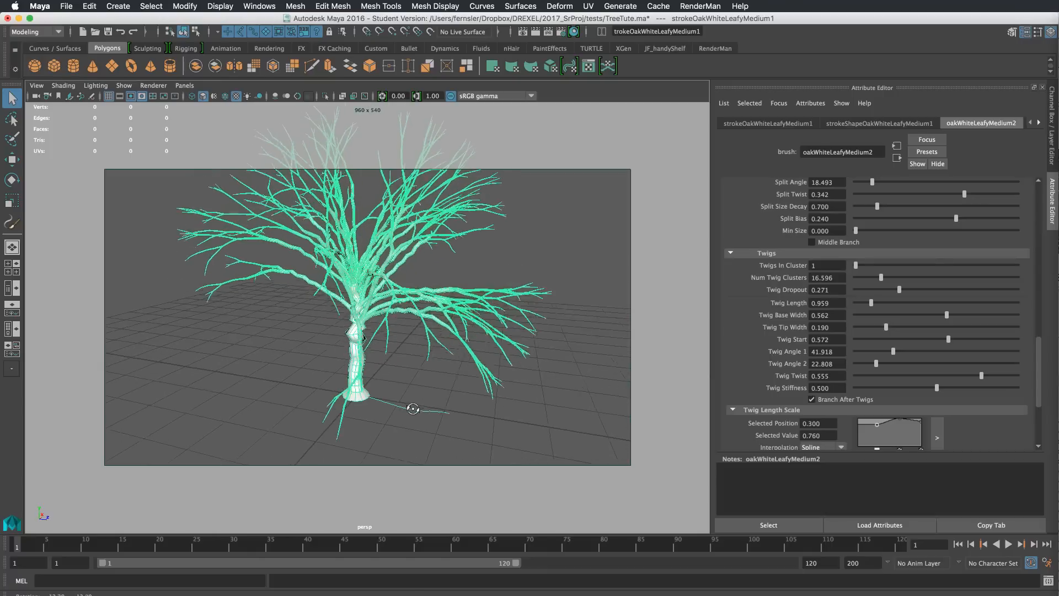
pyautogui.moveTo(939, 387); pyautogui.dragTo(1057, 387)
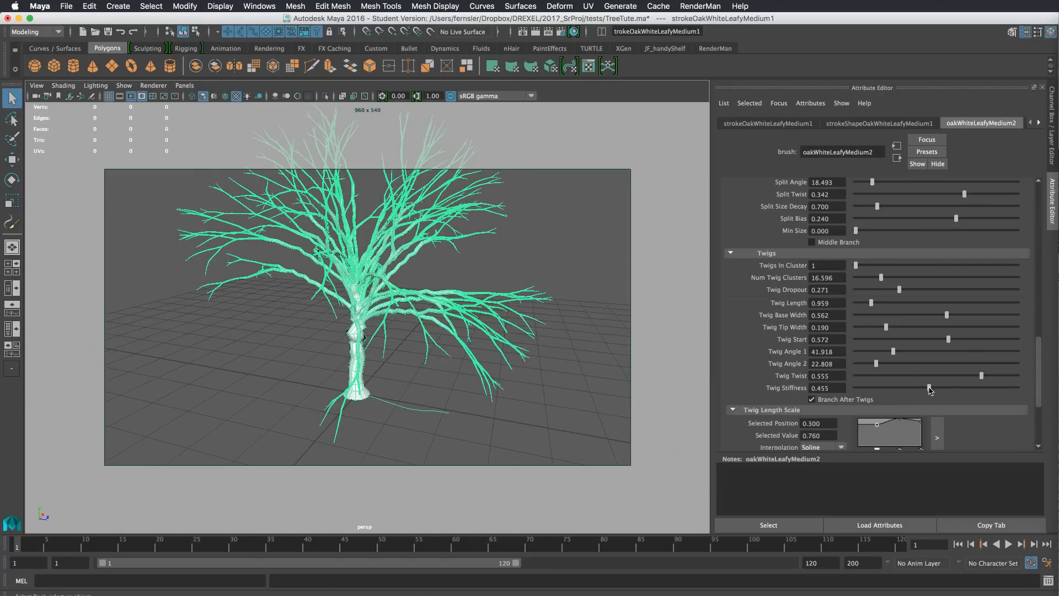
pyautogui.click(923, 388)
# Step: Try the tree without Branch After Twigs and turn the option back on
pyautogui.click(812, 399)
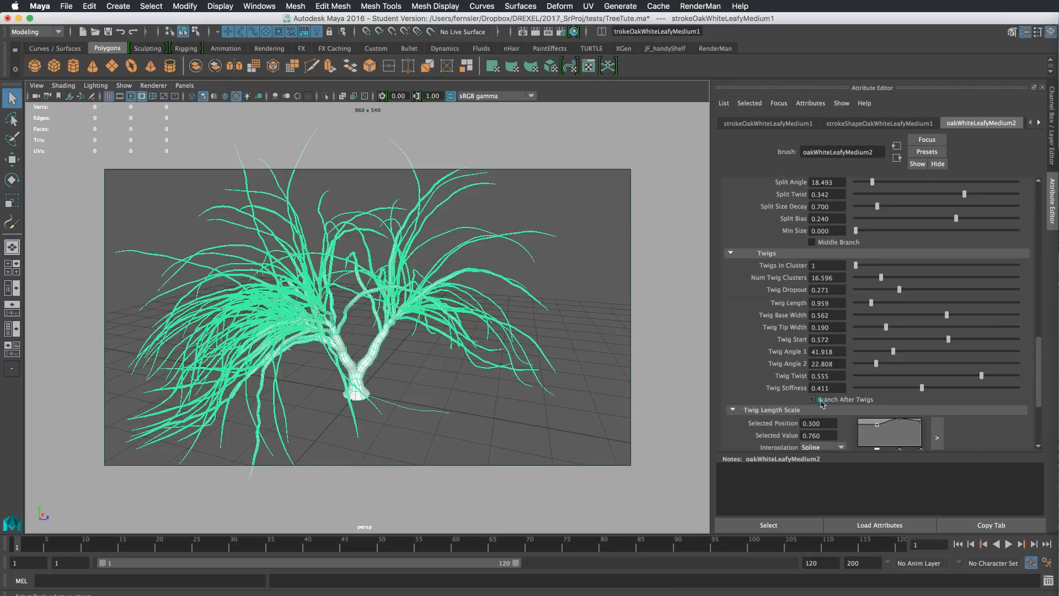
pyautogui.click(822, 402)
pyautogui.keyDown('alt'); pyautogui.moveTo(458, 382); pyautogui.dragTo(477, 369); pyautogui.keyUp('alt')
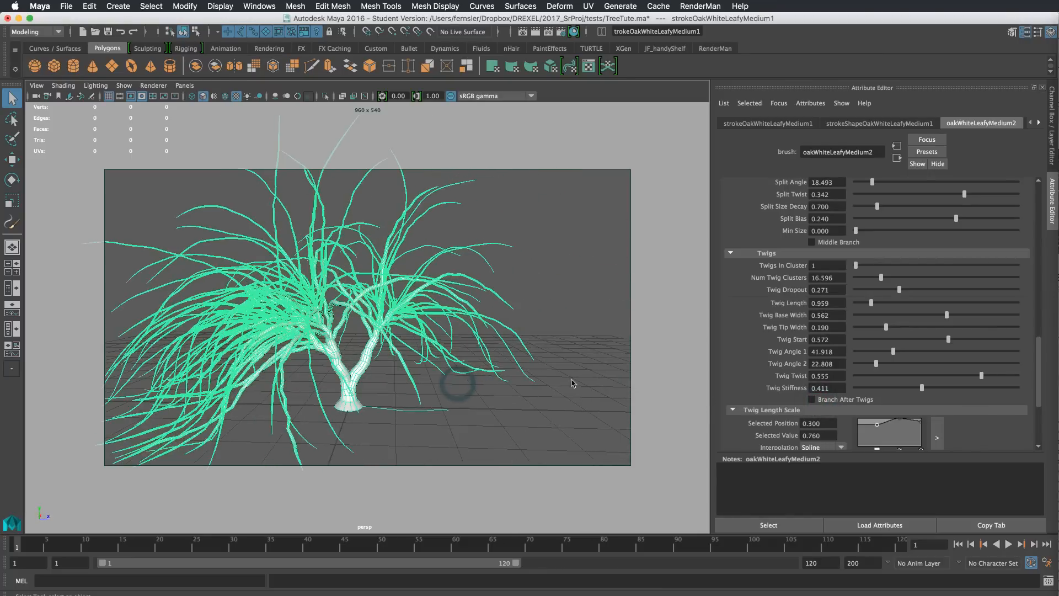
pyautogui.click(825, 401)
pyautogui.keyDown('alt'); pyautogui.moveTo(401, 367); pyautogui.dragTo(499, 357); pyautogui.keyUp('alt')
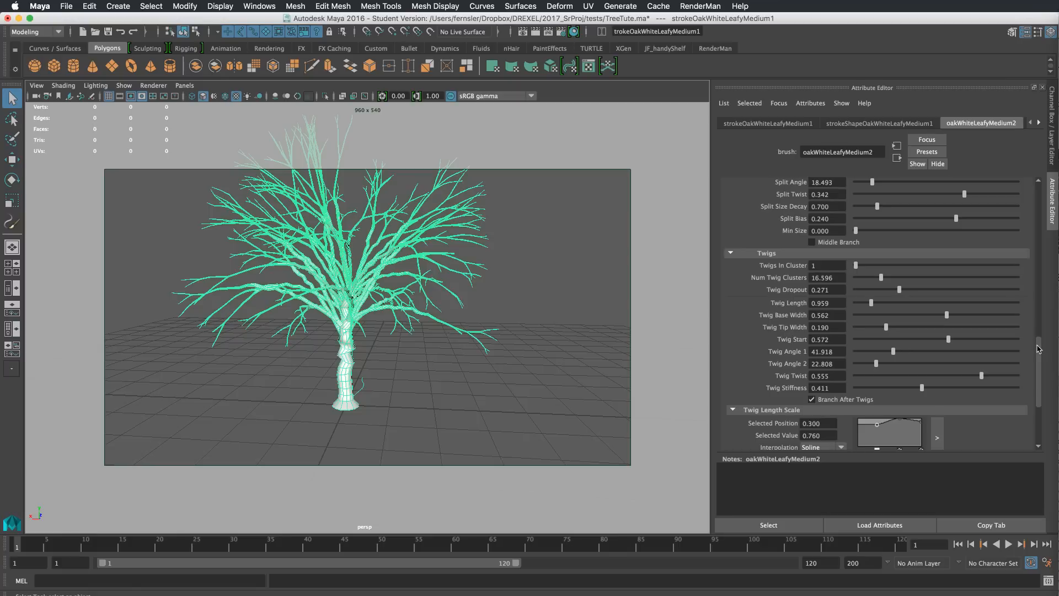
# Step: Reshape the Twig Length Scale curve, moving its first point to position 0.296, value 0.100 and its middle point to position 0.574, value 0.220
pyautogui.scroll(-5, 1039, 348)
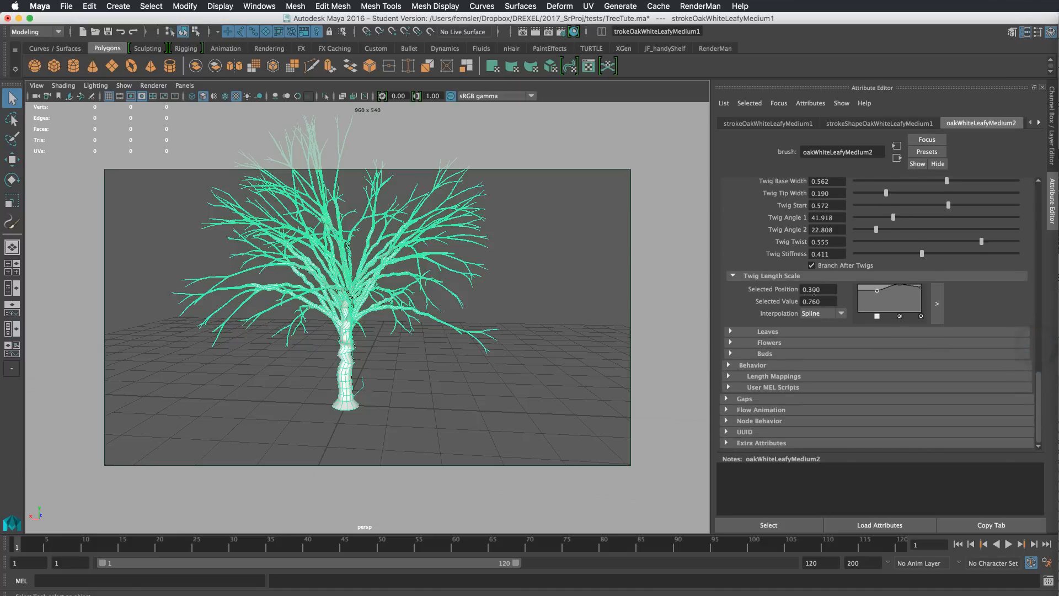
pyautogui.moveTo(876, 291)
pyautogui.mouseDown()
pyautogui.moveTo(878, 315)
pyautogui.moveTo(875, 305)
pyautogui.mouseUp()
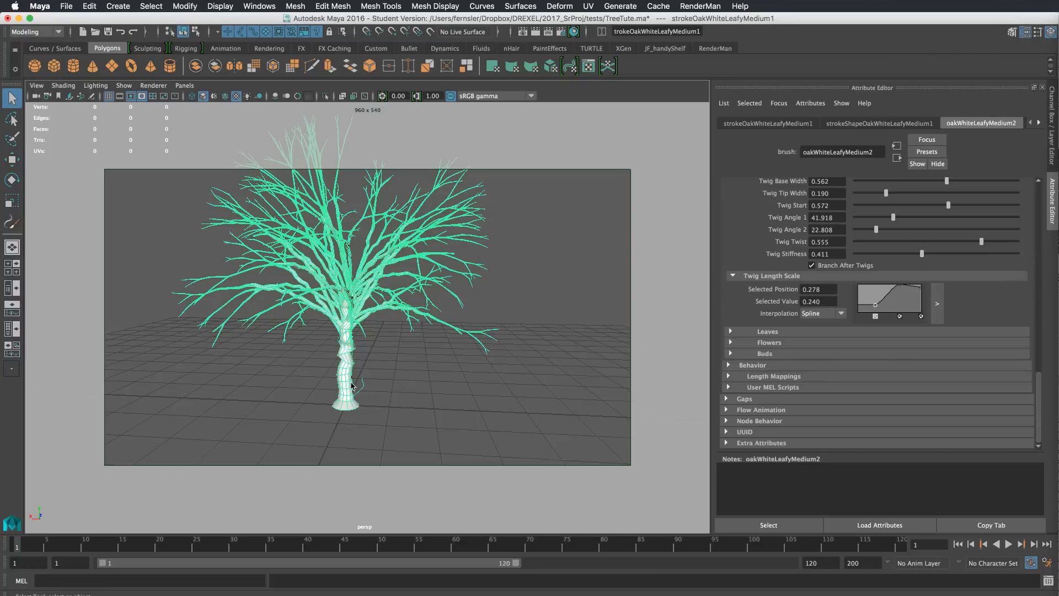
pyautogui.moveTo(921, 286)
pyautogui.mouseDown()
pyautogui.moveTo(919, 310)
pyautogui.moveTo(922, 287)
pyautogui.mouseUp()
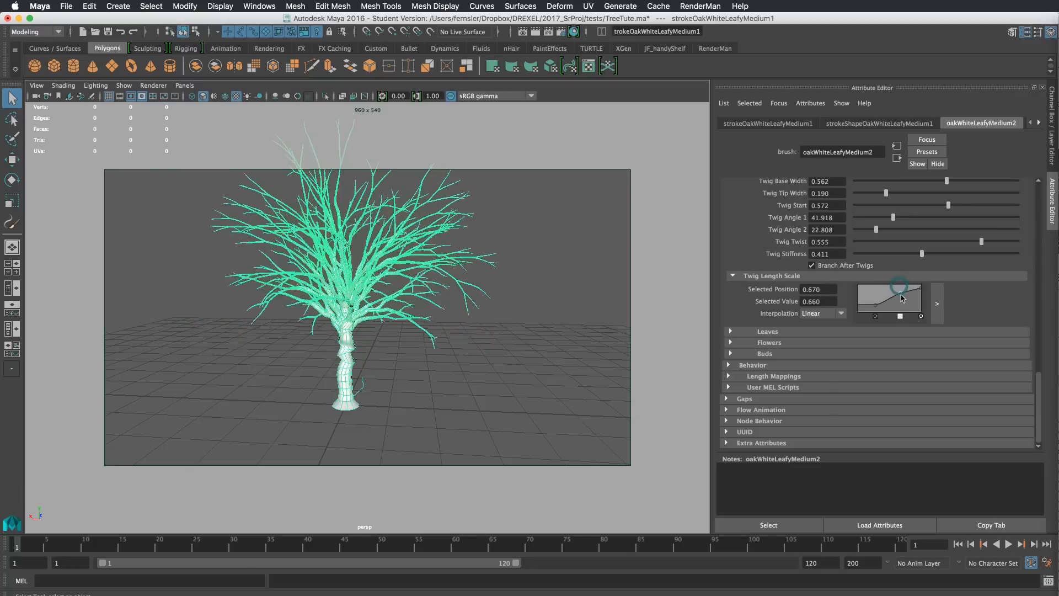
pyautogui.click(900, 296)
pyautogui.moveTo(901, 297); pyautogui.dragTo(891, 302)
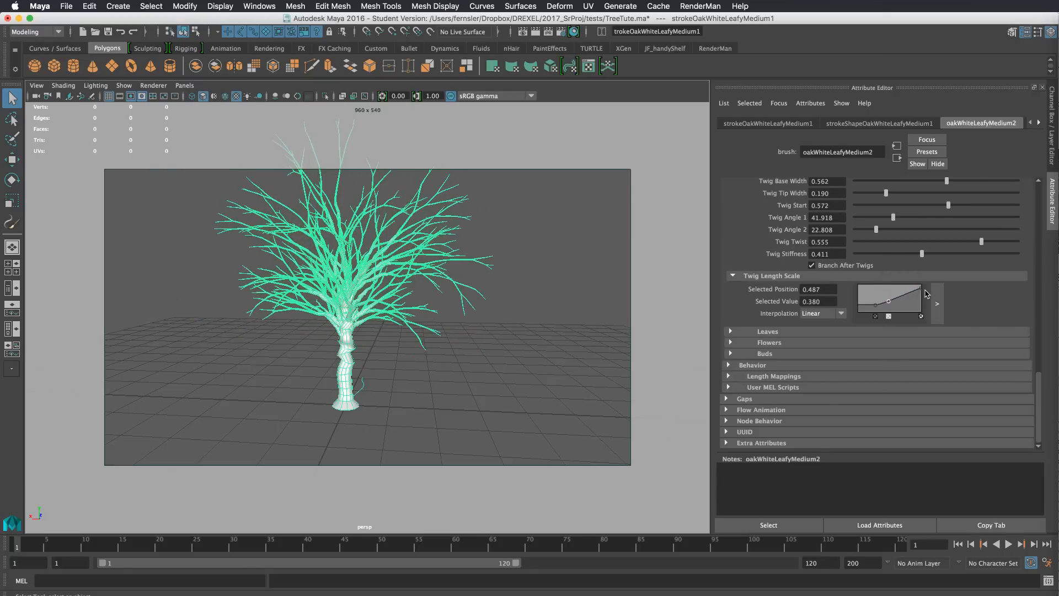
pyautogui.moveTo(921, 289); pyautogui.dragTo(894, 307)
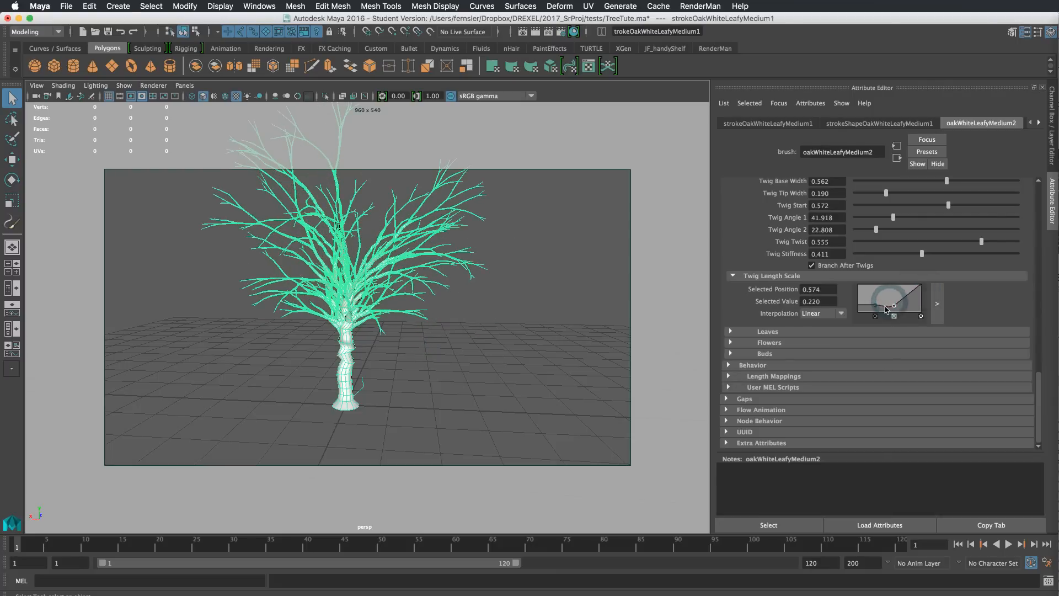
pyautogui.click(876, 308)
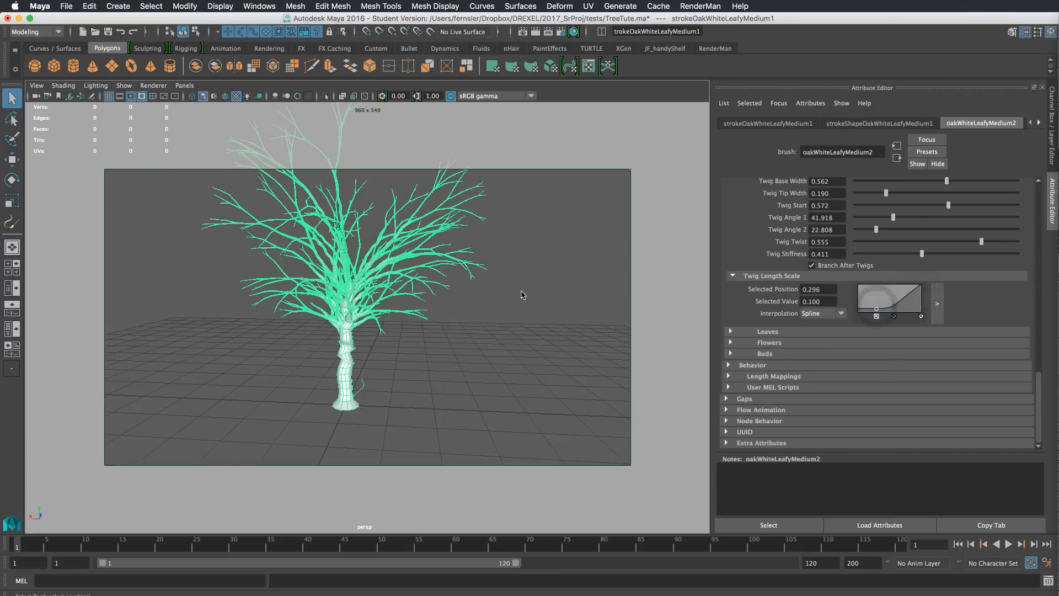
pyautogui.keyDown('alt'); pyautogui.moveTo(518, 292); pyautogui.dragTo(430, 297); pyautogui.keyUp('alt')
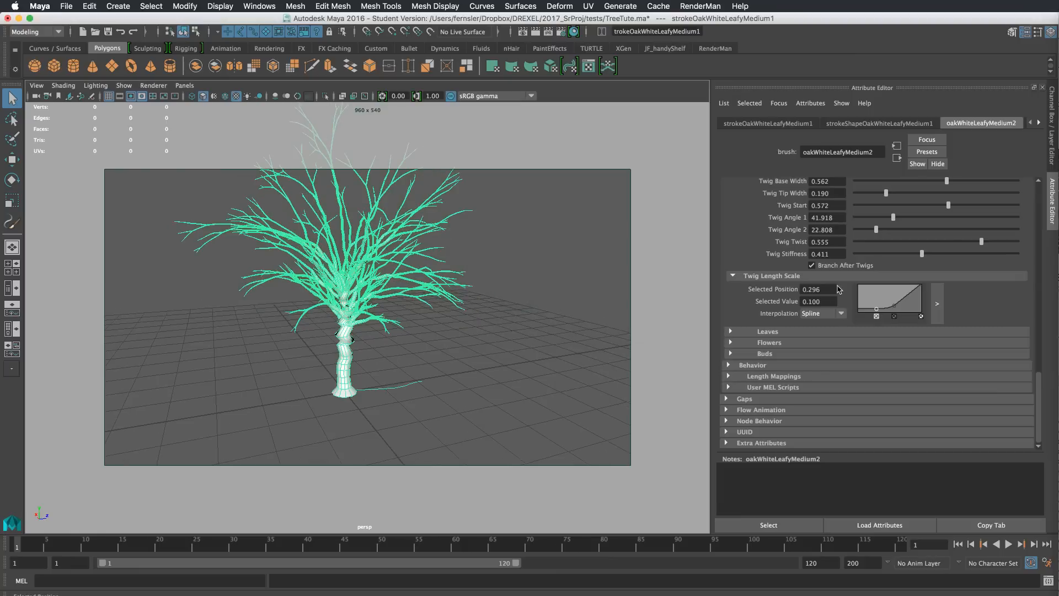
# Step: Raise the middle point of the Twig Length Scale curve to position 0.617, value 0.960 and inspect the tree's shape
pyautogui.moveTo(896, 303)
pyautogui.mouseDown()
pyautogui.moveTo(893, 291)
pyautogui.moveTo(919, 287)
pyautogui.moveTo(897, 285)
pyautogui.mouseUp()
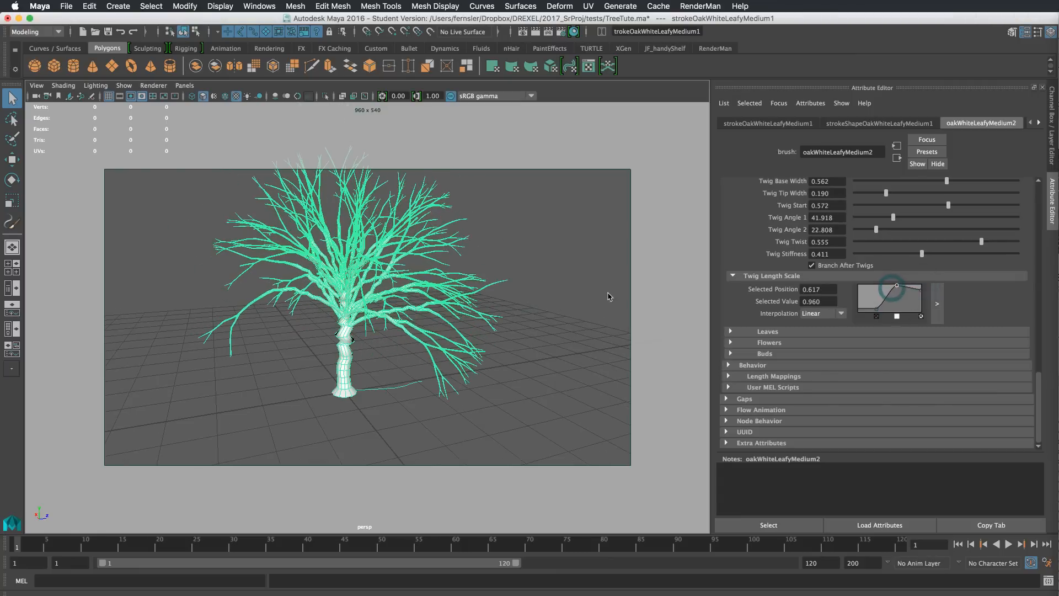
pyautogui.keyDown('alt'); pyautogui.moveTo(610, 296); pyautogui.dragTo(536, 307); pyautogui.keyUp('alt')
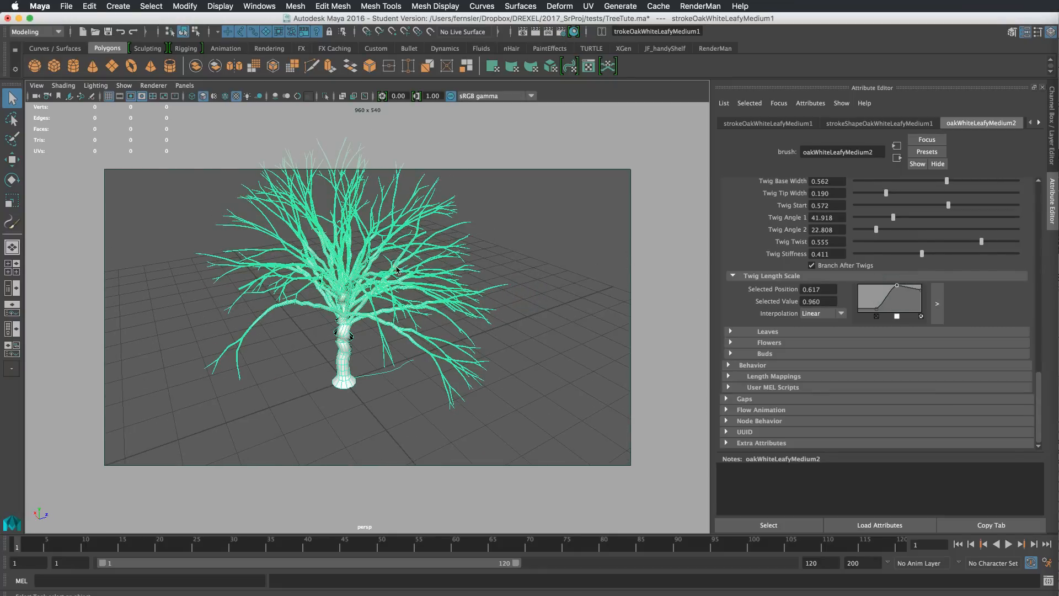
pyautogui.keyDown('alt'); pyautogui.moveTo(396, 269); pyautogui.dragTo(499, 276); pyautogui.keyUp('alt')
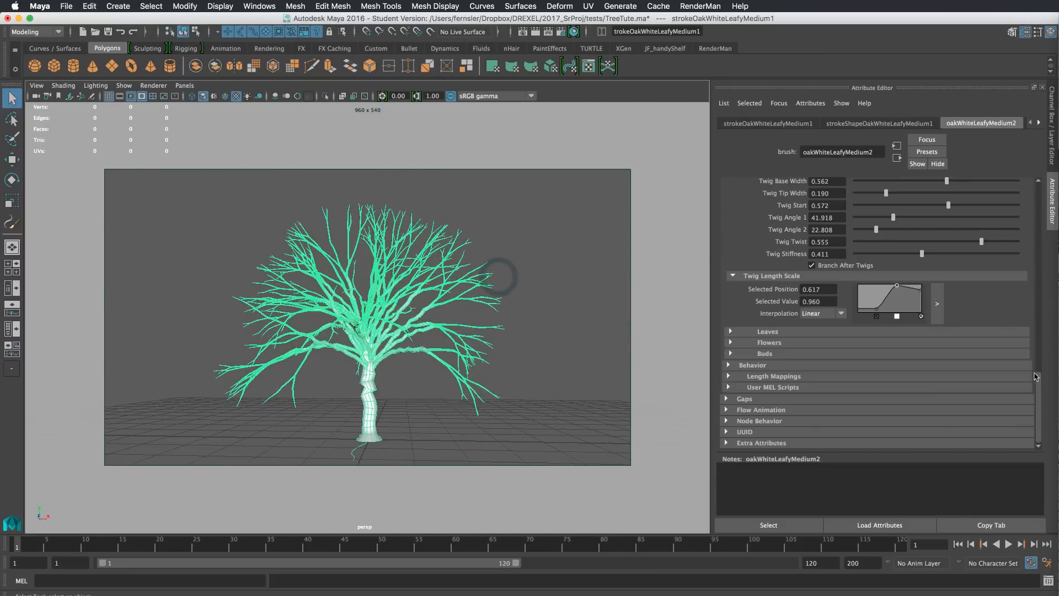
# Step: Enable Leaves in the brush's Growth settings and open the Leaves attributes
pyautogui.moveTo(1036, 377); pyautogui.dragTo(1035, 271)
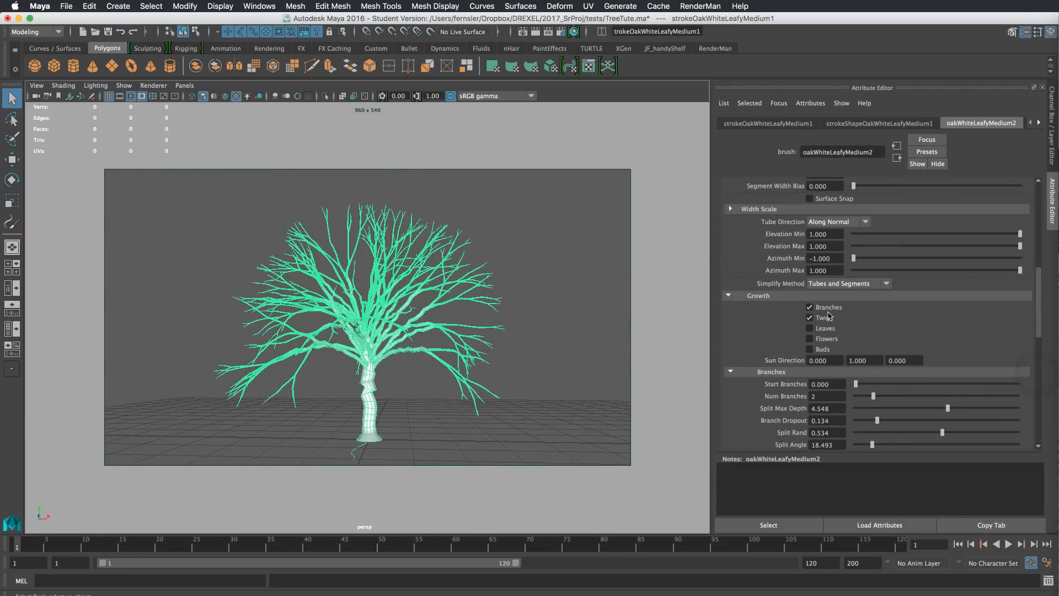
pyautogui.click(829, 329)
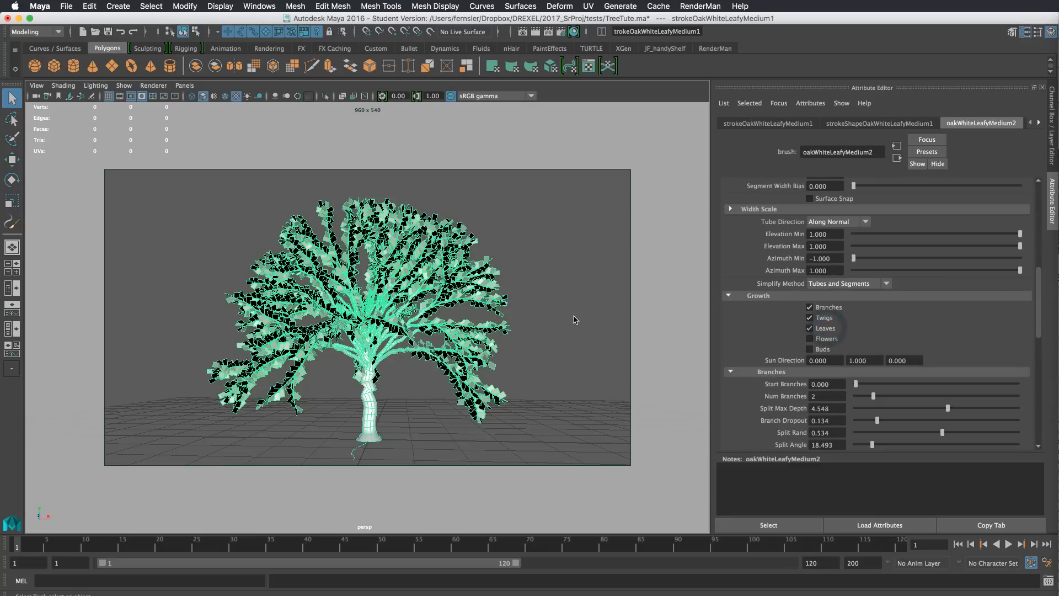
pyautogui.moveTo(1039, 283); pyautogui.dragTo(1033, 385)
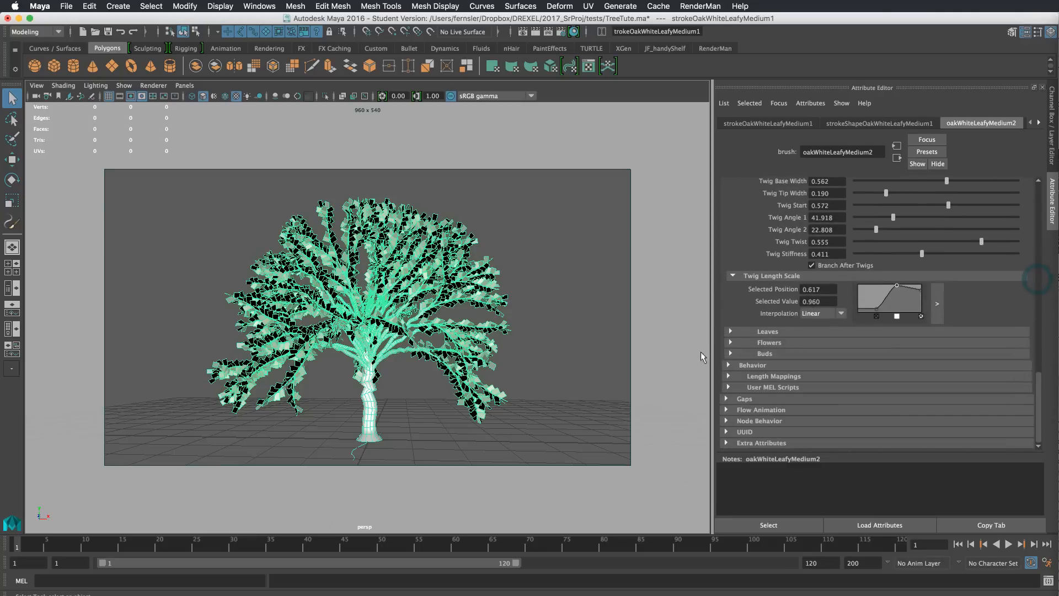
pyautogui.click(767, 331)
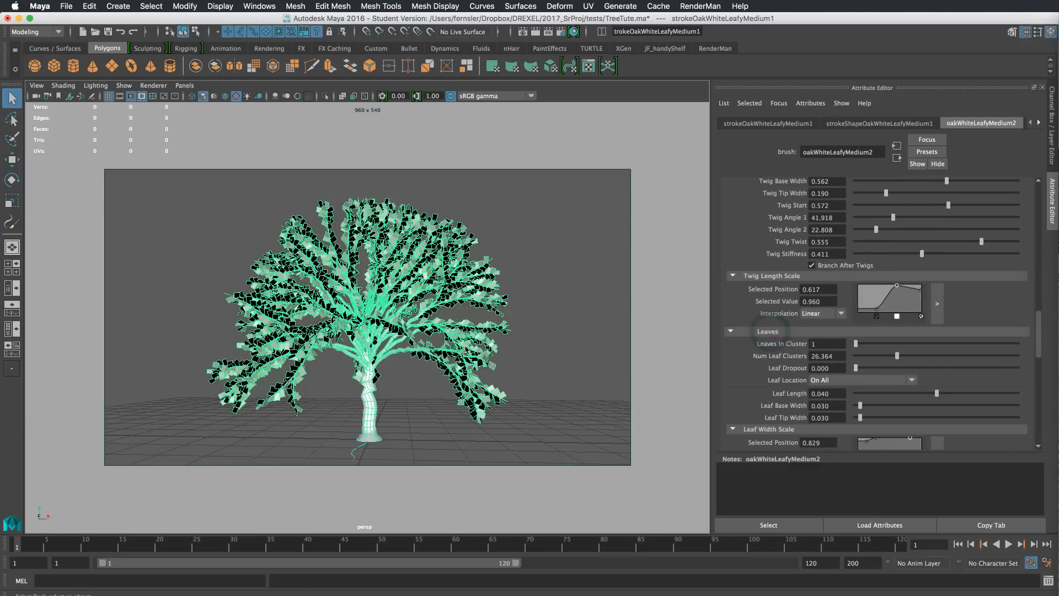
# Step: Inspect the foliage up close, then set Num Leaf Clusters to 18.630 and Leaf Dropout to 0.421
pyautogui.keyDown('alt'); pyautogui.moveTo(530, 308); pyautogui.dragTo(444, 331); pyautogui.keyUp('alt')
pyautogui.keyDown('alt'); pyautogui.moveTo(444, 331); pyautogui.dragTo(501, 344, button='right'); pyautogui.keyUp('alt')
pyautogui.keyDown('alt'); pyautogui.moveTo(411, 337); pyautogui.dragTo(485, 321); pyautogui.keyUp('alt')
pyautogui.keyDown('alt'); pyautogui.moveTo(485, 321); pyautogui.dragTo(364, 313, button='right'); pyautogui.keyUp('alt')
pyautogui.keyDown('alt'); pyautogui.moveTo(379, 309); pyautogui.dragTo(399, 307, button='middle'); pyautogui.keyUp('alt')
pyautogui.keyDown('alt'); pyautogui.moveTo(399, 308); pyautogui.dragTo(380, 289); pyautogui.keyUp('alt')
pyautogui.keyDown('alt'); pyautogui.moveTo(395, 305); pyautogui.dragTo(429, 292, button='right'); pyautogui.keyUp('alt')
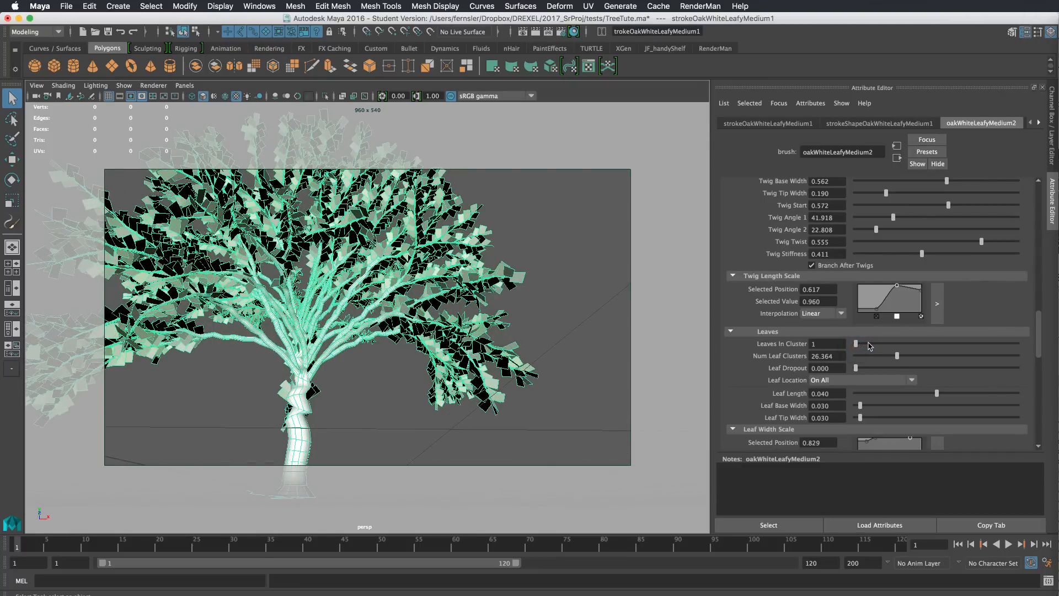
pyautogui.moveTo(869, 346)
pyautogui.mouseDown()
pyautogui.moveTo(880, 346)
pyautogui.moveTo(859, 347)
pyautogui.mouseUp()
pyautogui.moveTo(896, 357); pyautogui.dragTo(876, 358)
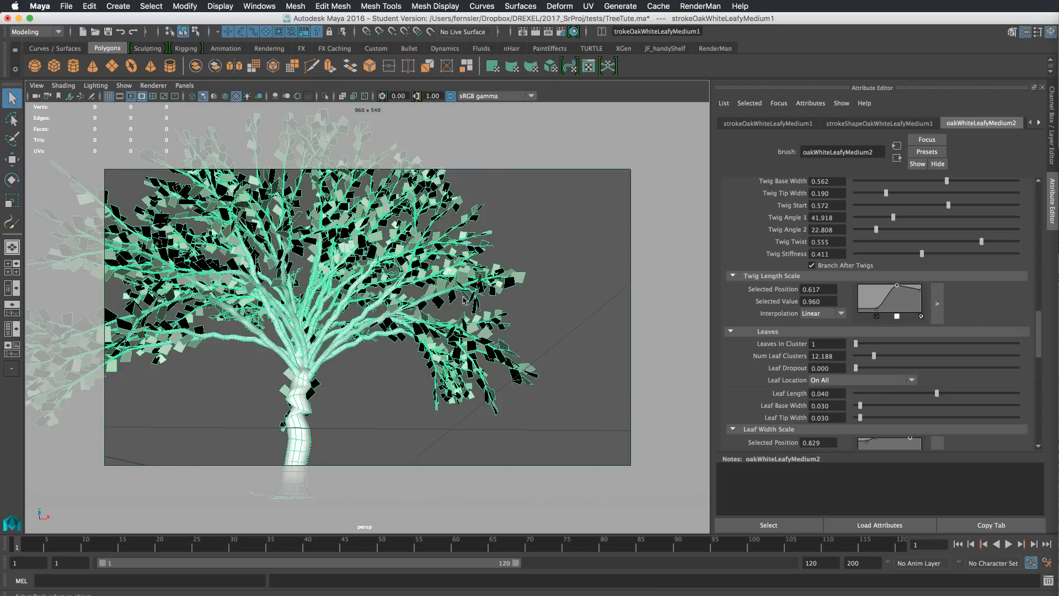
pyautogui.keyDown('alt'); pyautogui.moveTo(510, 301); pyautogui.dragTo(530, 315); pyautogui.keyUp('alt')
pyautogui.moveTo(879, 358); pyautogui.dragTo(925, 370)
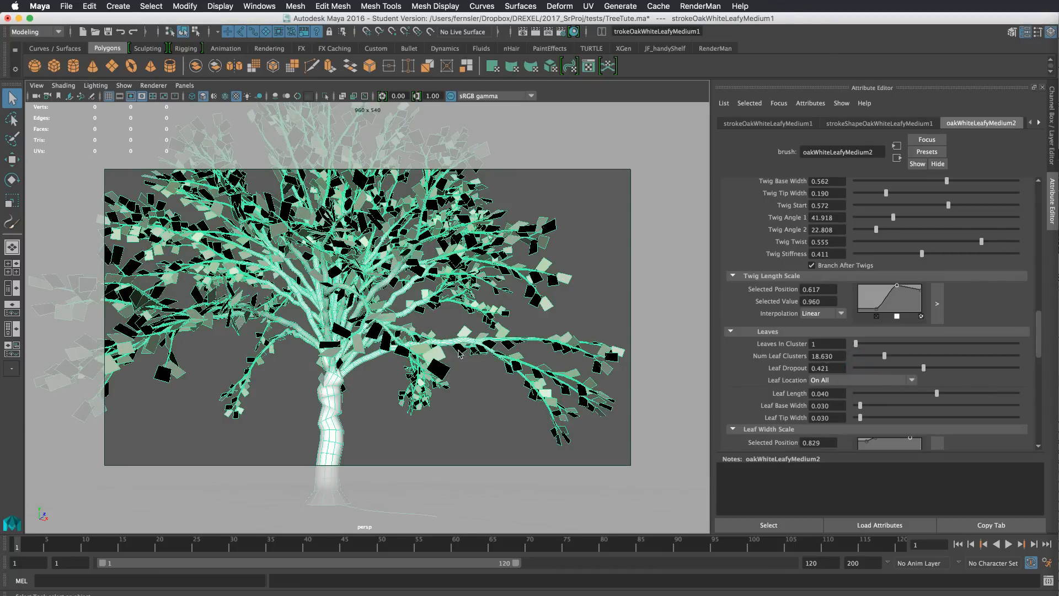
pyautogui.keyDown('alt'); pyautogui.moveTo(526, 350); pyautogui.dragTo(455, 327); pyautogui.keyUp('alt')
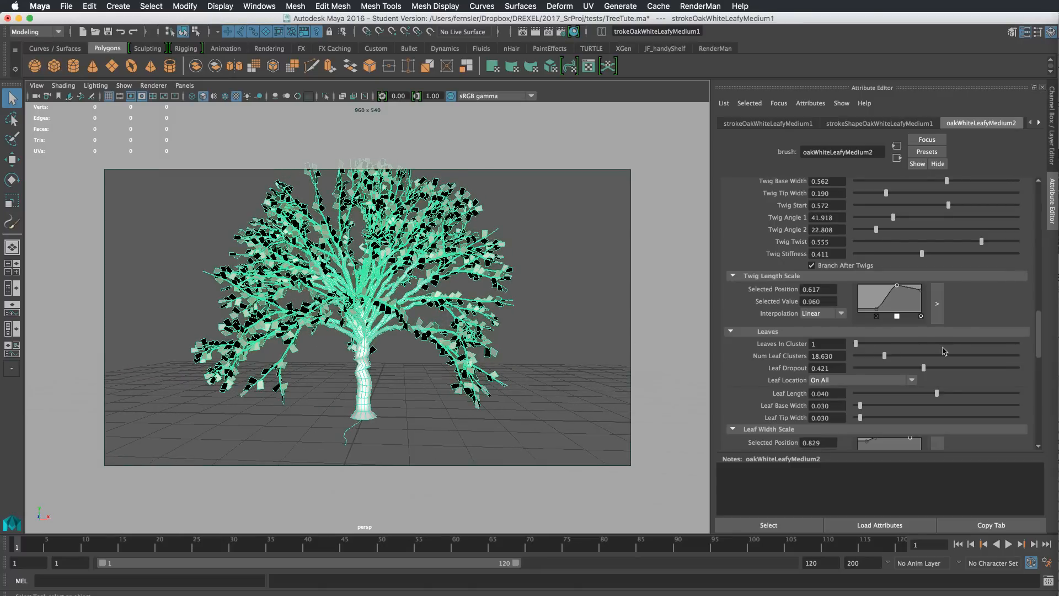
# Step: Try Leaf Location as On Secondary Branches Only and On Twigs Only, and return it to On All
pyautogui.click(913, 380)
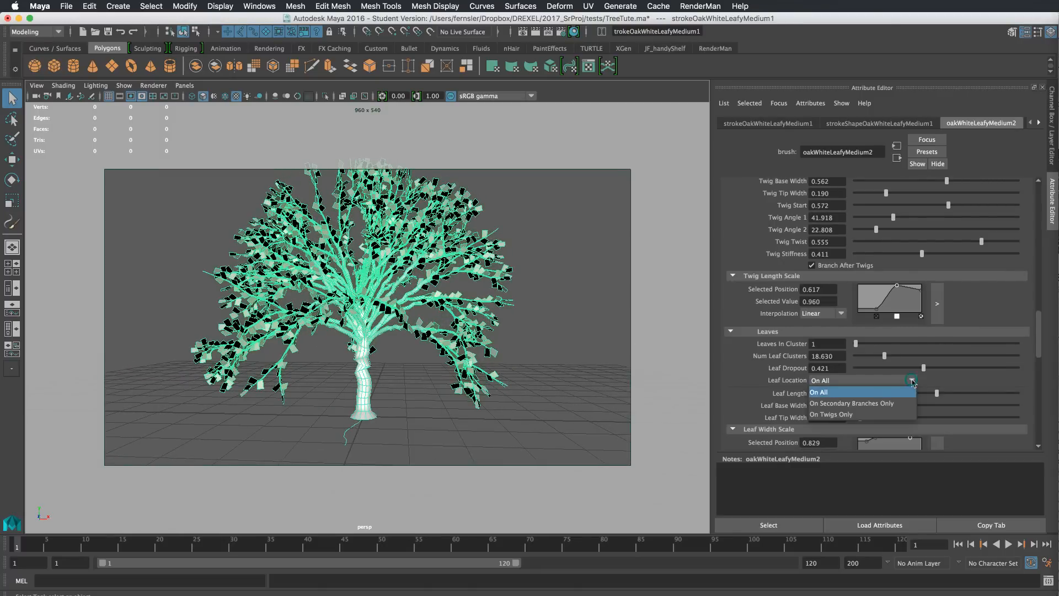
pyautogui.click(889, 398)
pyautogui.click(908, 381)
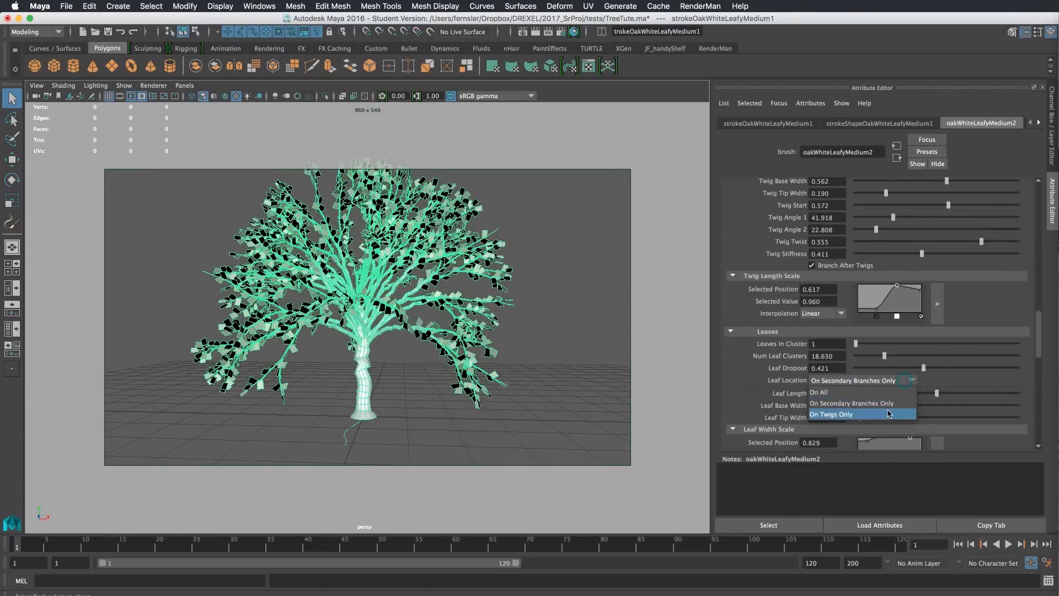
pyautogui.click(889, 414)
pyautogui.click(893, 380)
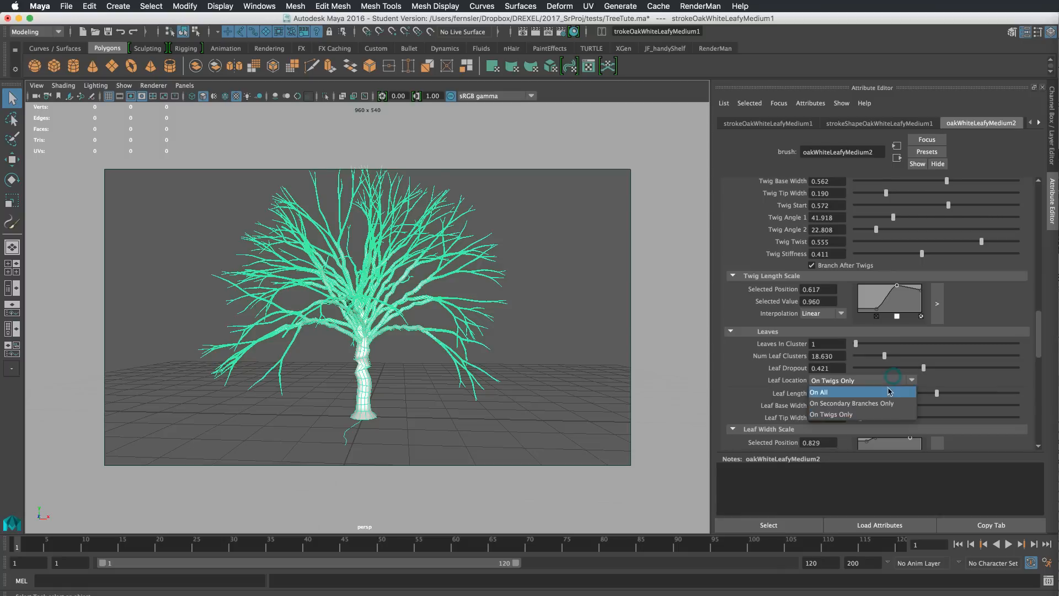
pyautogui.click(896, 390)
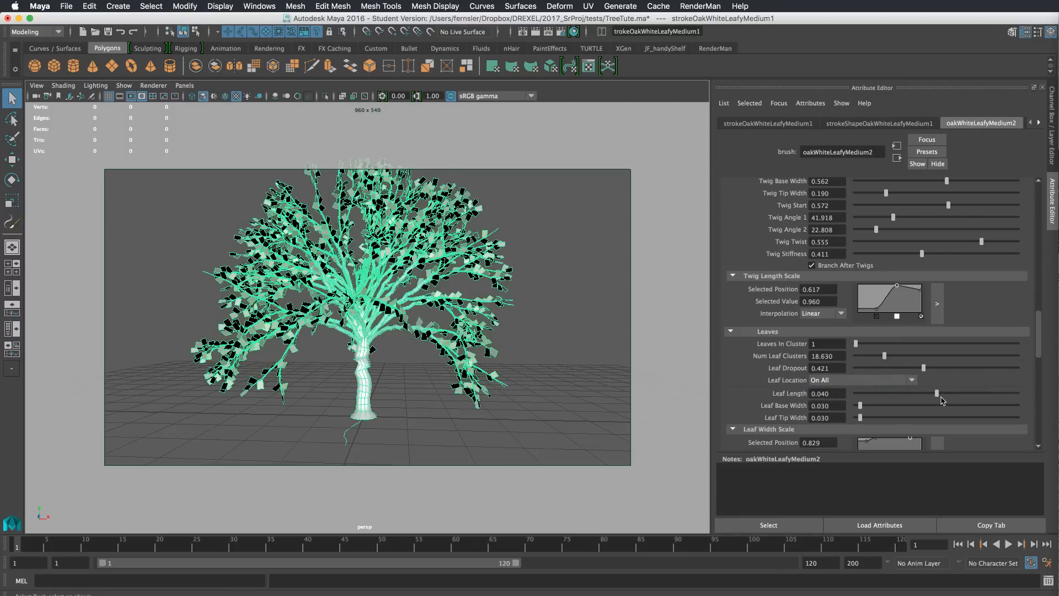
# Step: Resize the tree's leaves to Leaf Length 0.032, Leaf Base Width 0.072 and Leaf Tip Width 0.051
pyautogui.moveTo(938, 395); pyautogui.dragTo(969, 396)
pyautogui.moveTo(859, 407); pyautogui.dragTo(859, 418)
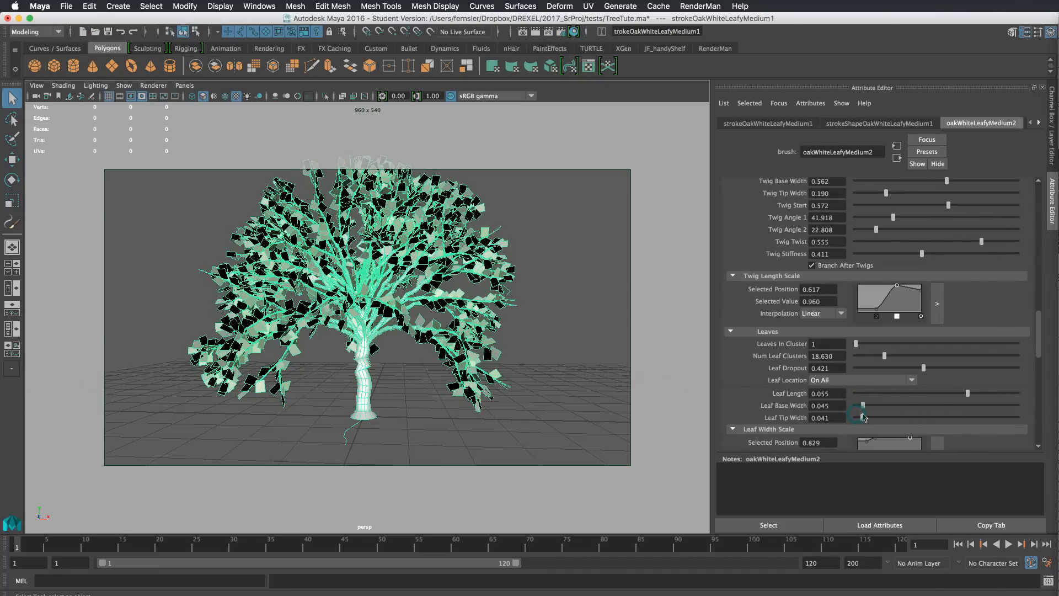
pyautogui.moveTo(863, 405); pyautogui.dragTo(867, 409)
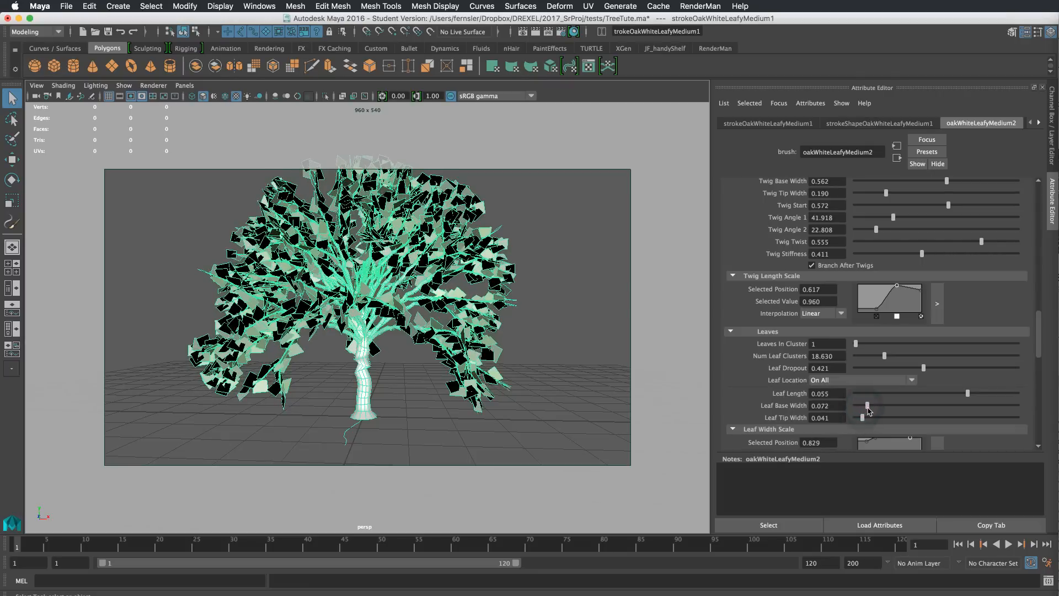
pyautogui.keyDown('alt'); pyautogui.moveTo(586, 307); pyautogui.dragTo(544, 314); pyautogui.keyUp('alt')
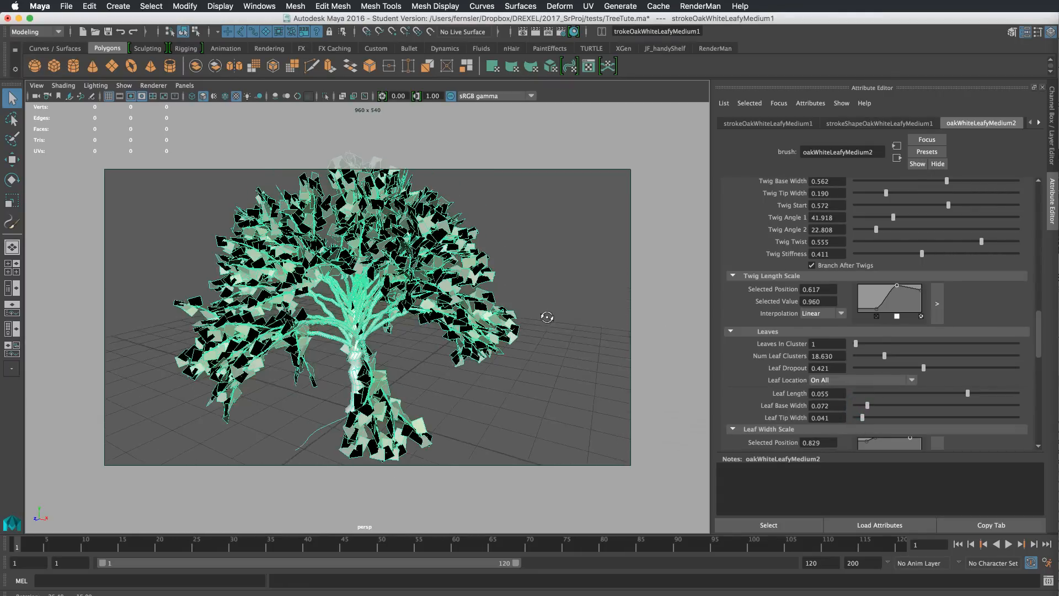
pyautogui.moveTo(968, 393); pyautogui.dragTo(868, 409)
pyautogui.click(866, 406)
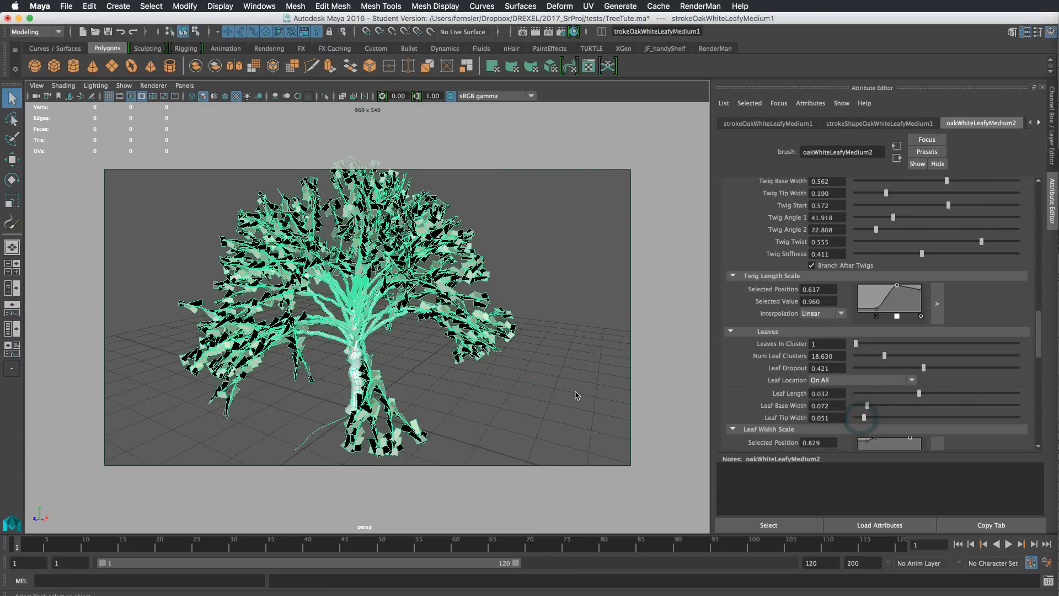
pyautogui.keyDown('alt'); pyautogui.moveTo(574, 390); pyautogui.dragTo(545, 372); pyautogui.keyUp('alt')
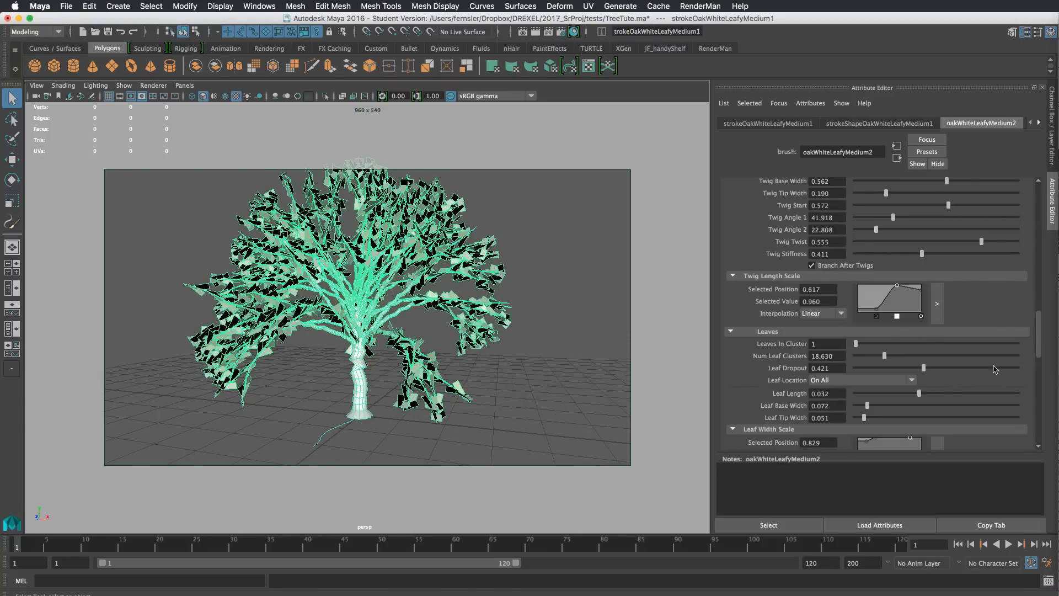
# Step: Set Num Leaf Clusters to 24.394, Leaf Start to 0.568, Leaf Angle 1 to 52.397 and Leaf Angle 2 to 96.164
pyautogui.moveTo(1038, 338); pyautogui.dragTo(1041, 351)
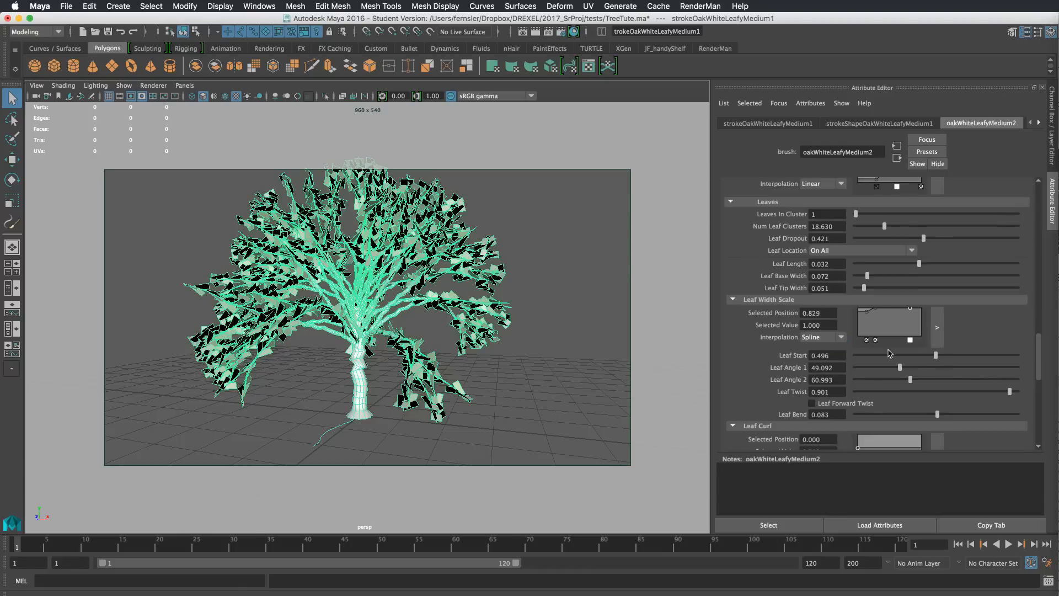
pyautogui.moveTo(937, 356); pyautogui.dragTo(892, 357)
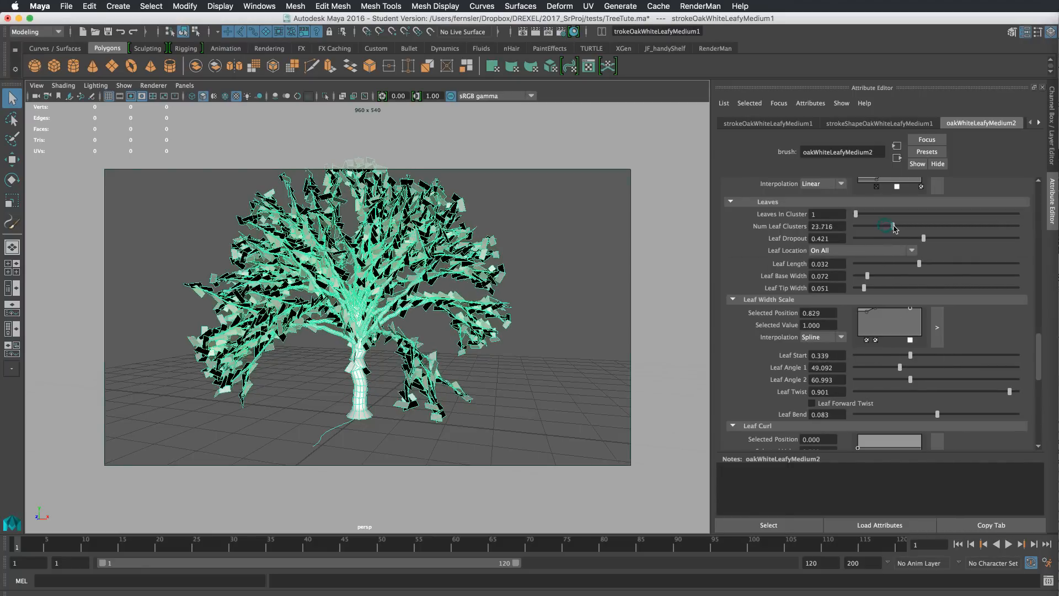
pyautogui.moveTo(918, 355); pyautogui.dragTo(933, 356)
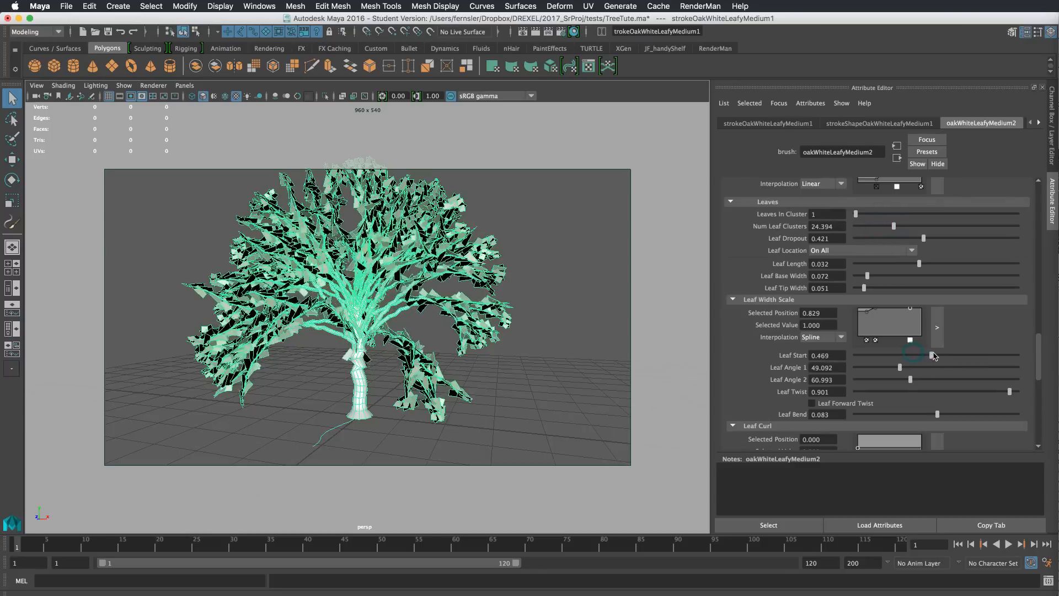
pyautogui.keyDown('alt'); pyautogui.moveTo(704, 353); pyautogui.dragTo(533, 353); pyautogui.keyUp('alt')
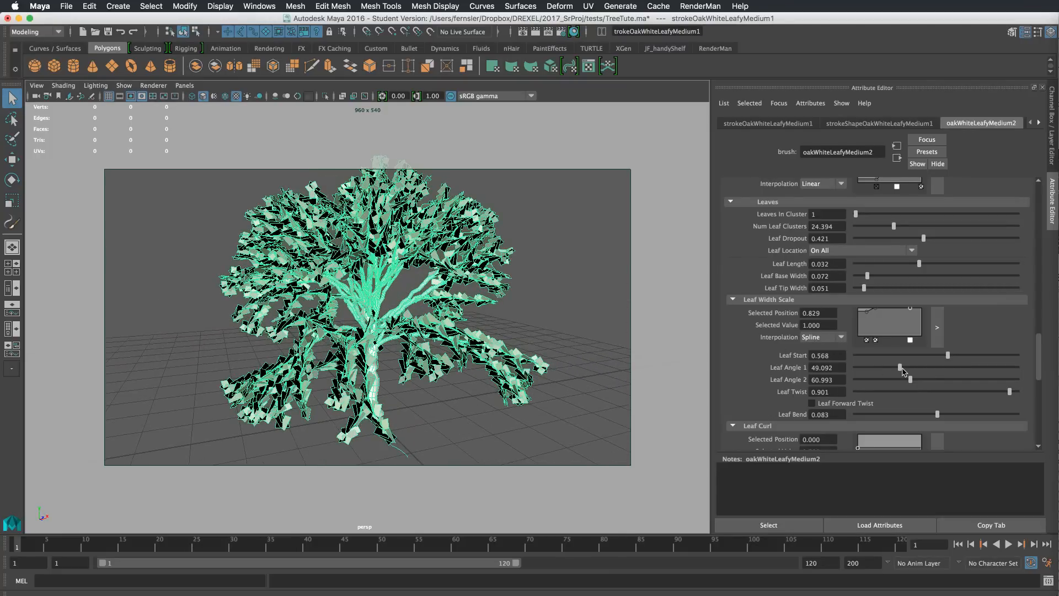
pyautogui.moveTo(899, 366); pyautogui.dragTo(943, 381)
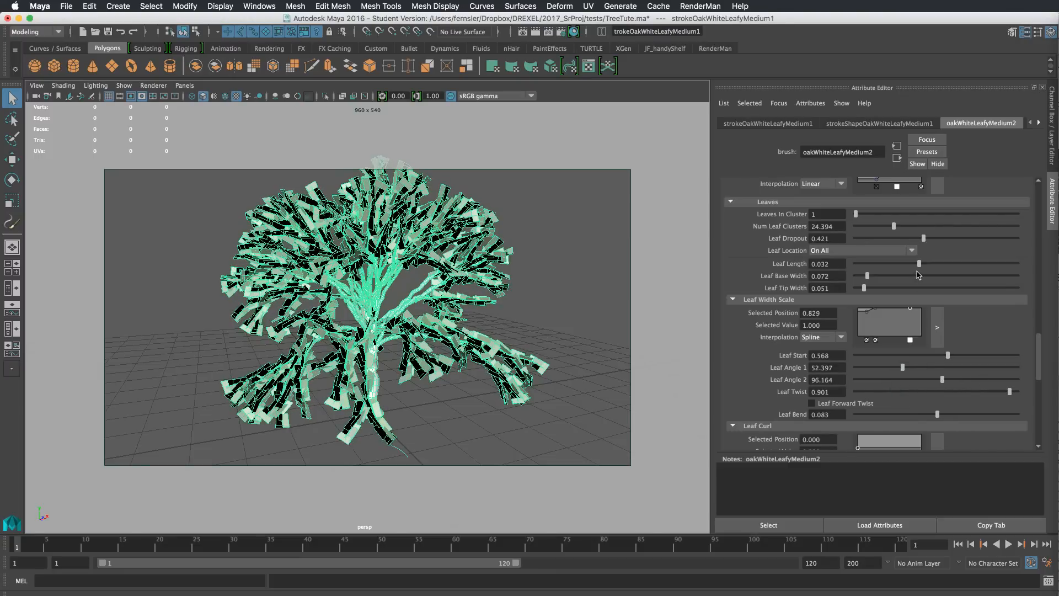
# Step: Set Leaf Length to 0.050 and Leaf Base Width to 0.048, and check the tree from a lower angle
pyautogui.moveTo(919, 269); pyautogui.dragTo(958, 269)
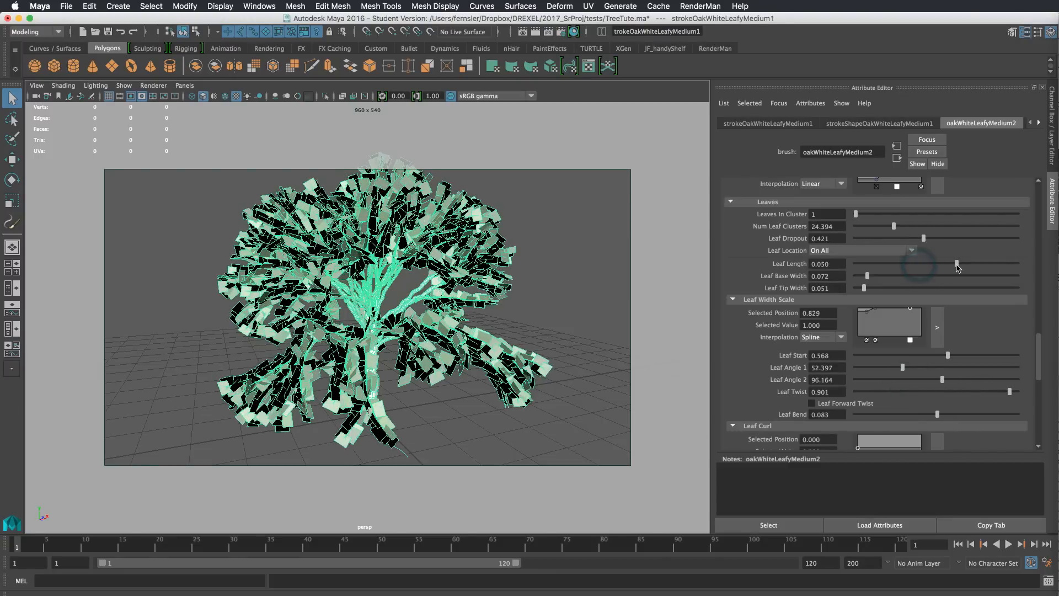
pyautogui.moveTo(869, 276); pyautogui.dragTo(863, 275)
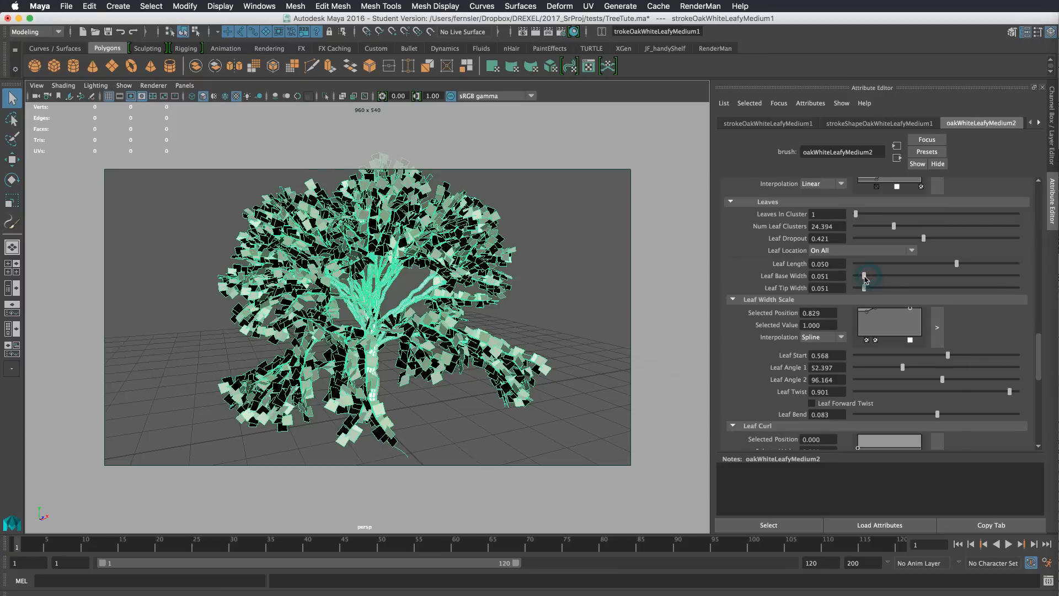
pyautogui.moveTo(627, 370)
pyautogui.keyDown('alt'); pyautogui.mouseDown()
pyautogui.moveTo(669, 349)
pyautogui.moveTo(622, 361)
pyautogui.mouseUp(); pyautogui.keyUp('alt')
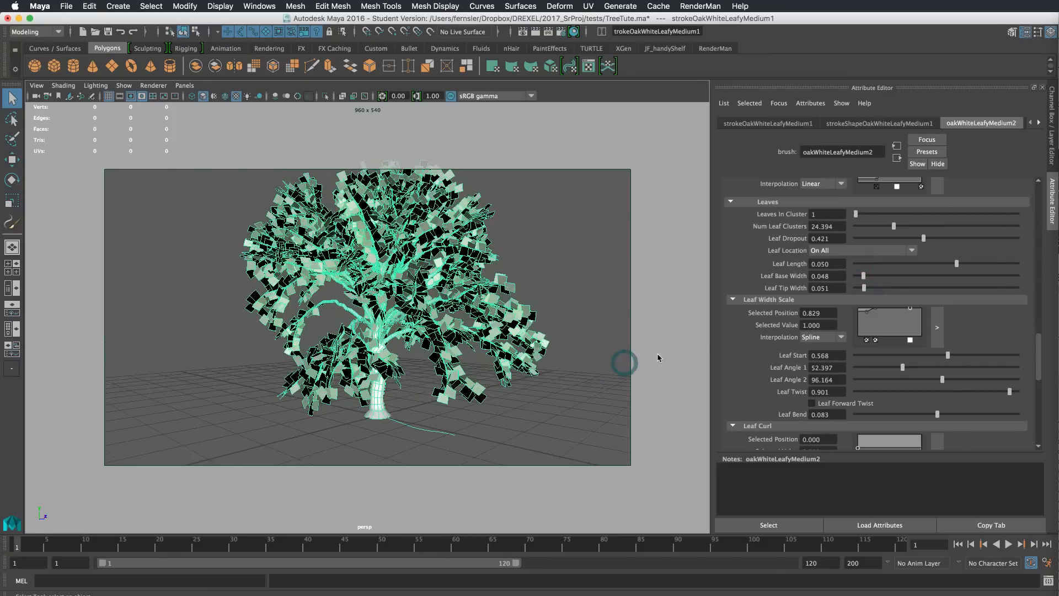
# Step: Try Leaf Forward Twist on the foliage, inspect it from different angles, and turn the option back off
pyautogui.moveTo(1041, 351); pyautogui.dragTo(1043, 364)
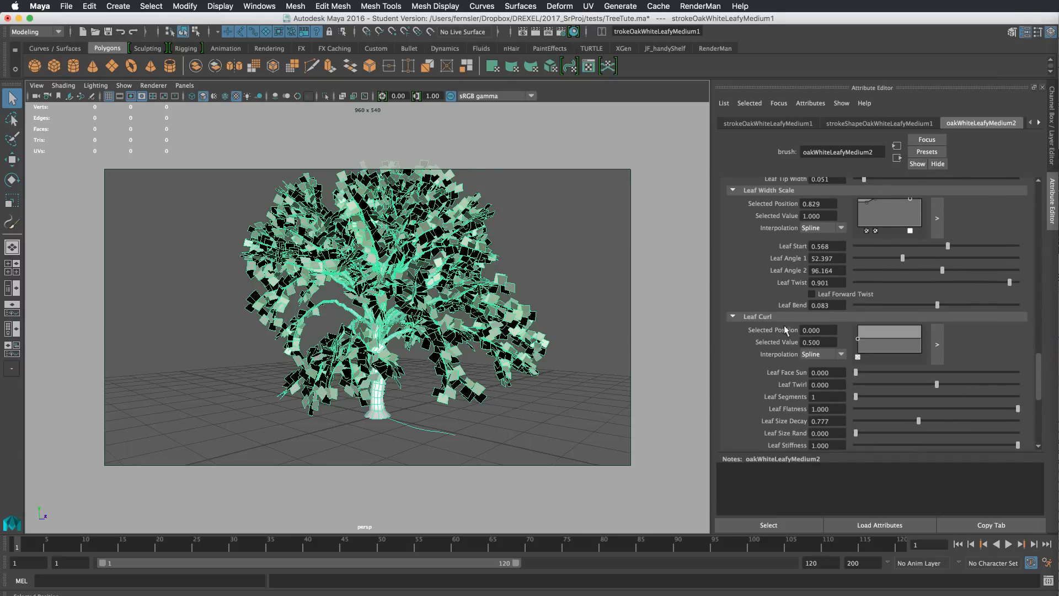
pyautogui.click(812, 294)
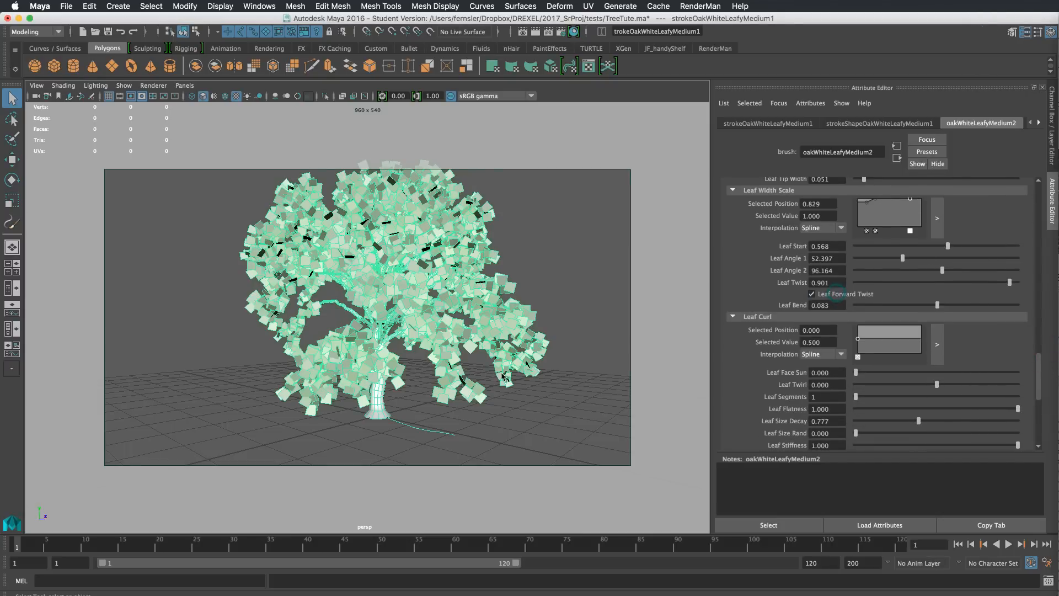
pyautogui.keyDown('alt'); pyautogui.moveTo(550, 343); pyautogui.dragTo(489, 322); pyautogui.keyUp('alt')
pyautogui.keyDown('alt'); pyautogui.moveTo(461, 359); pyautogui.dragTo(538, 356); pyautogui.keyUp('alt')
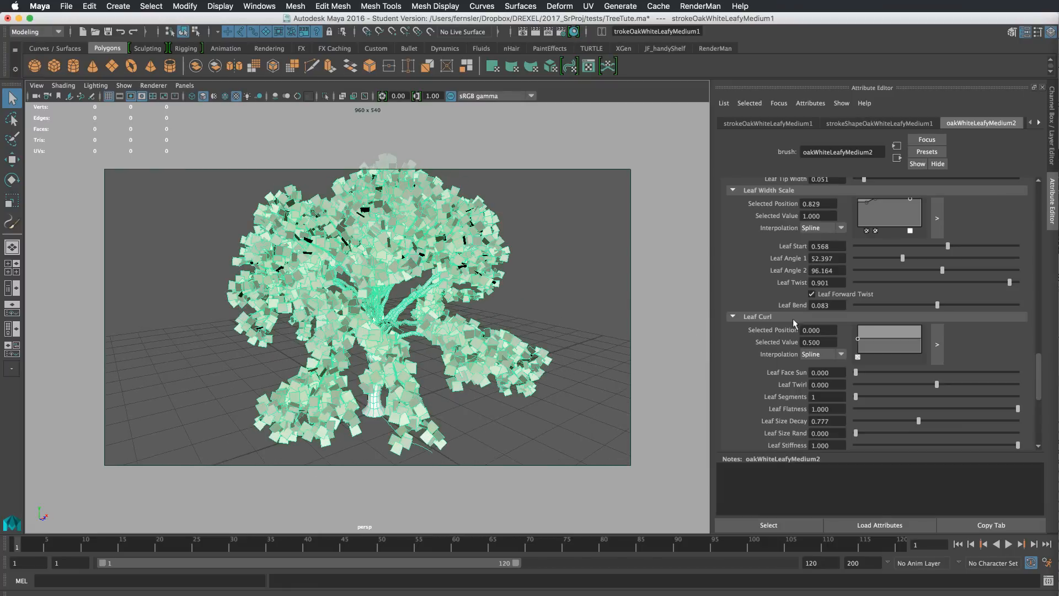
pyautogui.click(830, 292)
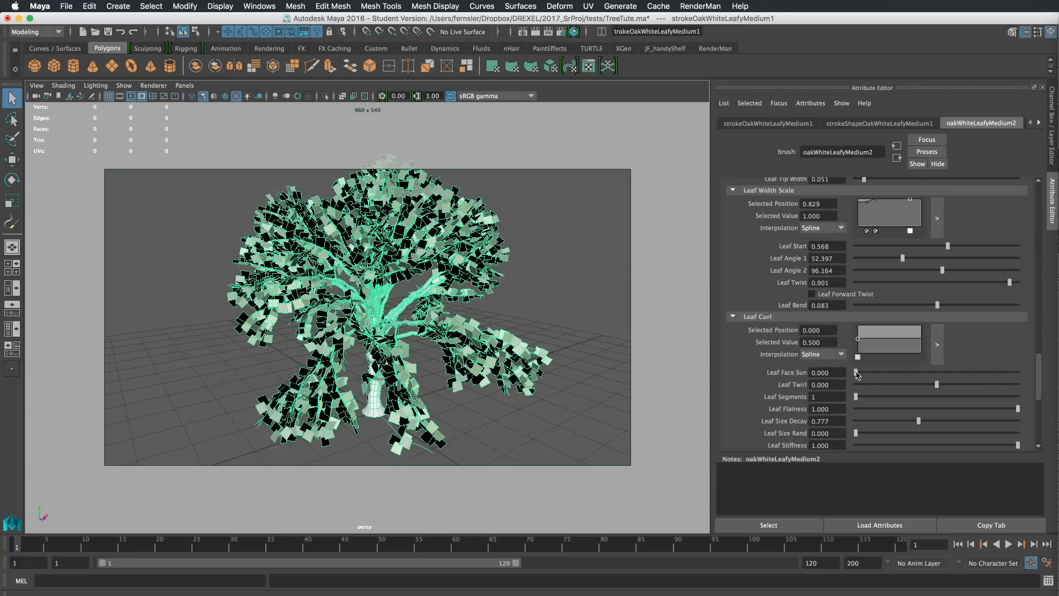
# Step: Try Leaf Face Sun at 1.000, inspect the foliage, and reduce the value to 0.654
pyautogui.moveTo(857, 373); pyautogui.dragTo(1033, 371)
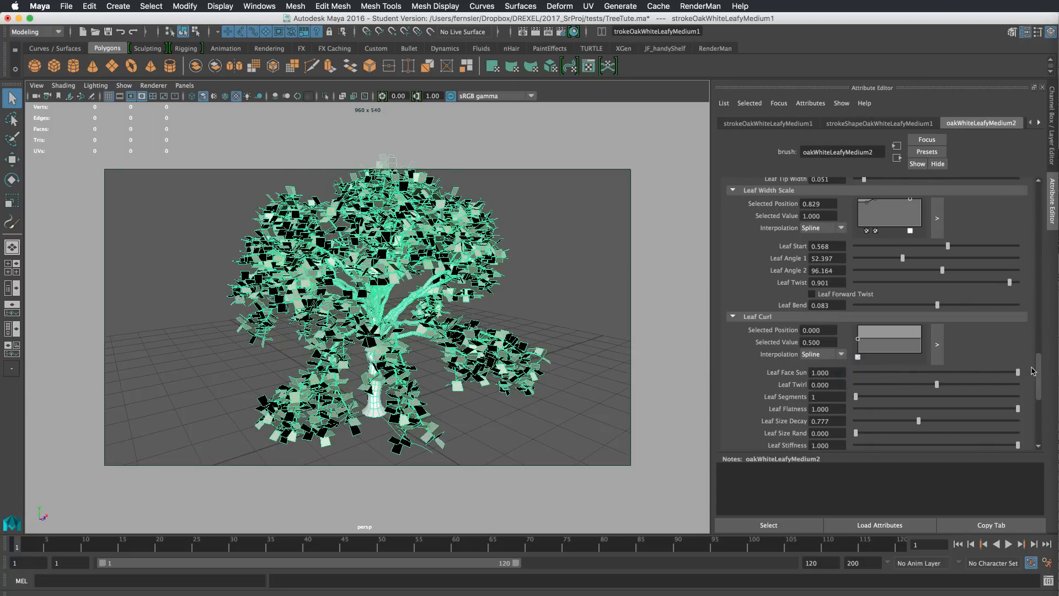
pyautogui.keyDown('alt'); pyautogui.moveTo(479, 378); pyautogui.dragTo(618, 340); pyautogui.keyUp('alt')
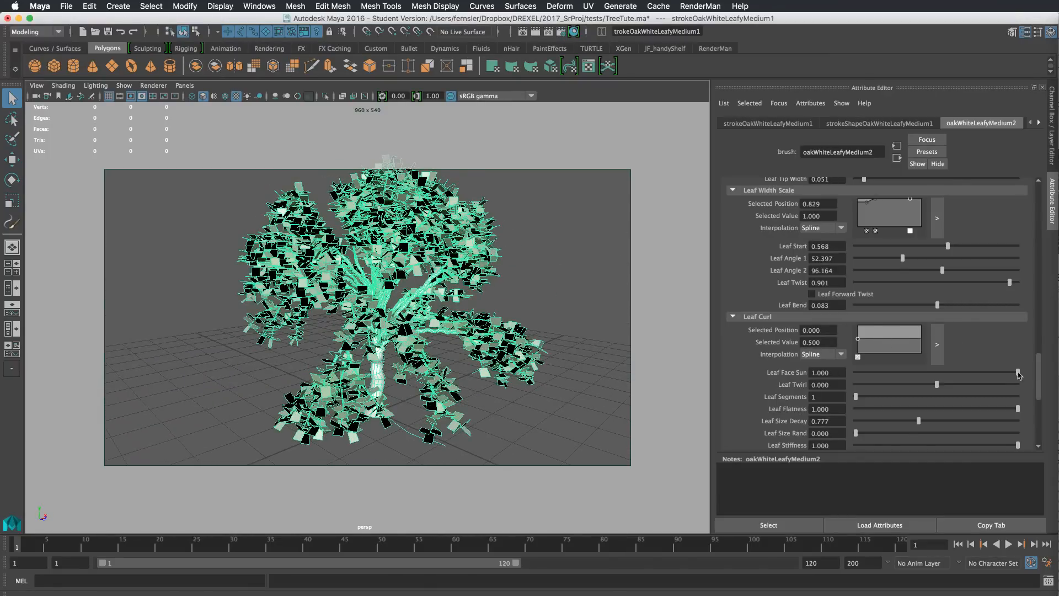
pyautogui.moveTo(1016, 378); pyautogui.dragTo(961, 375)
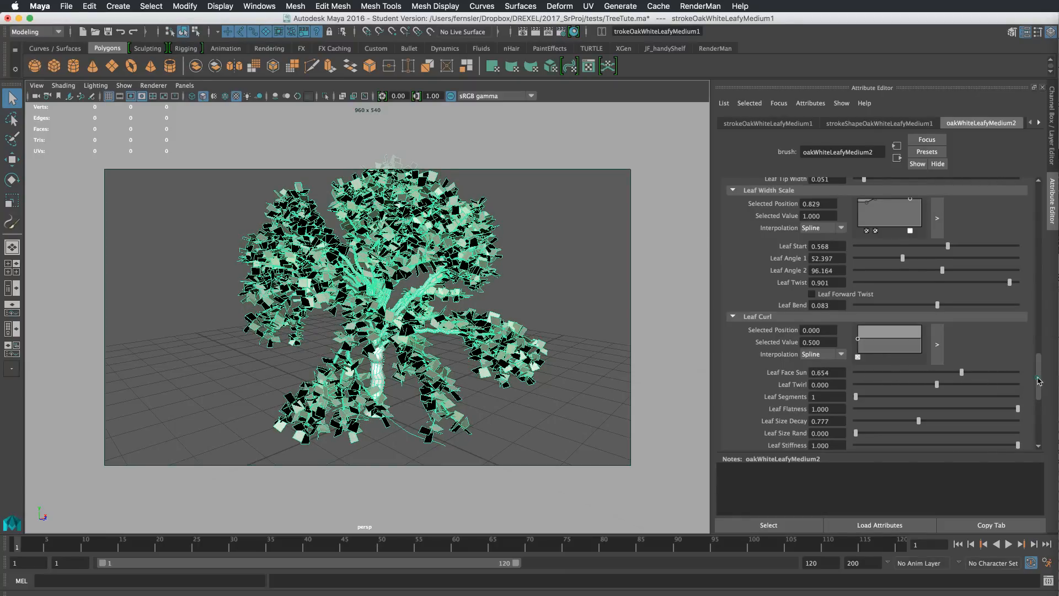
# Step: Set the X component of the Growth settings' Sun Direction to 1 and Leaf Face Sun to 0.760
pyautogui.moveTo(1038, 380); pyautogui.dragTo(1029, 268)
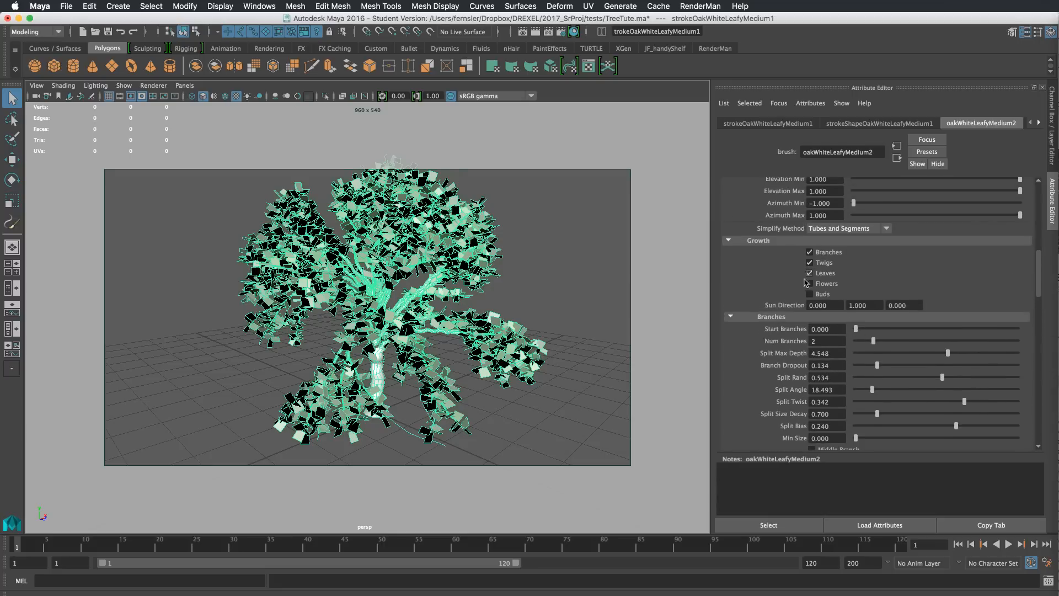
pyautogui.doubleClick(836, 308)
pyautogui.write('1')
pyautogui.press('Return')
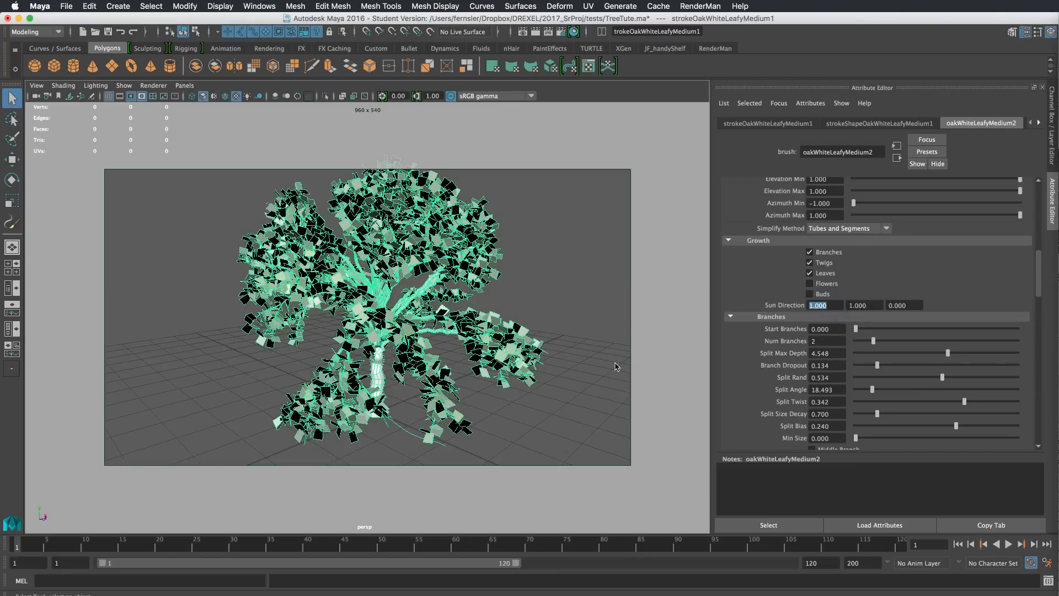
pyautogui.keyDown('alt'); pyautogui.moveTo(618, 363); pyautogui.dragTo(578, 360); pyautogui.keyUp('alt')
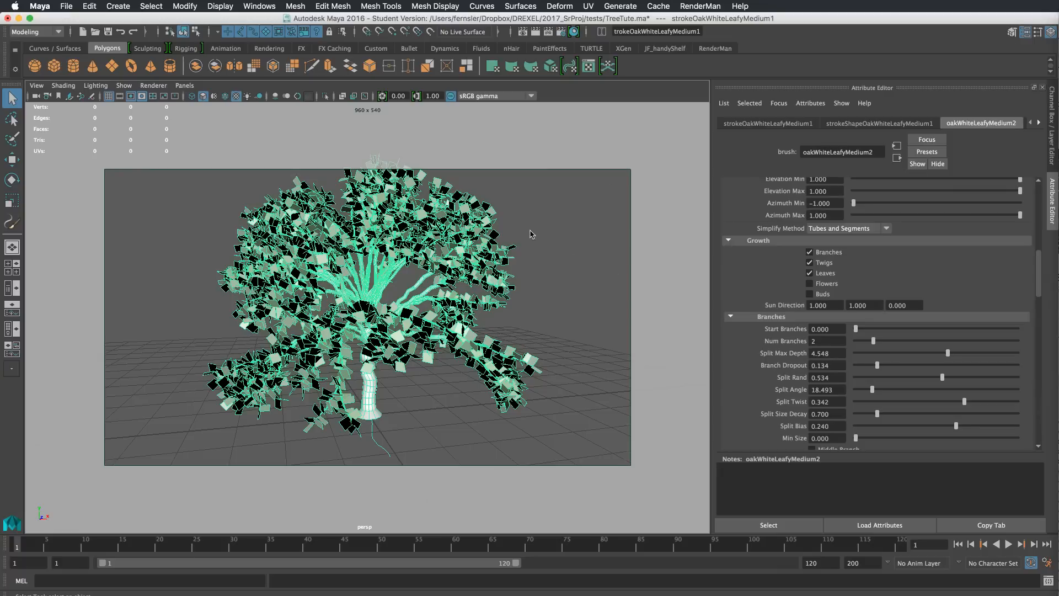
pyautogui.keyDown('alt'); pyautogui.moveTo(542, 306); pyautogui.dragTo(500, 311); pyautogui.keyUp('alt')
pyautogui.scroll(-15, 1042, 315)
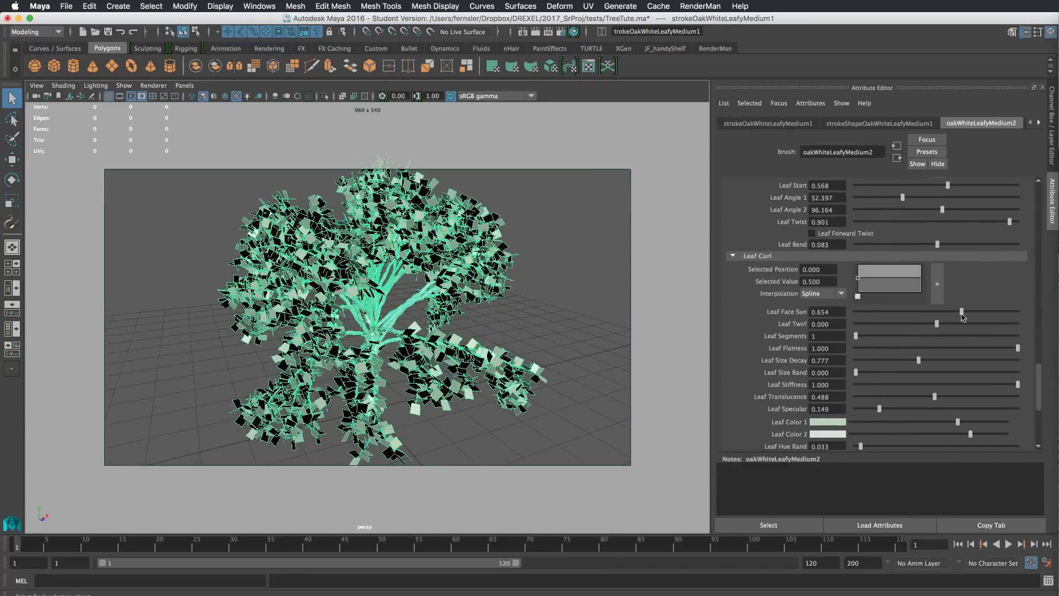
pyautogui.moveTo(964, 315); pyautogui.dragTo(979, 317)
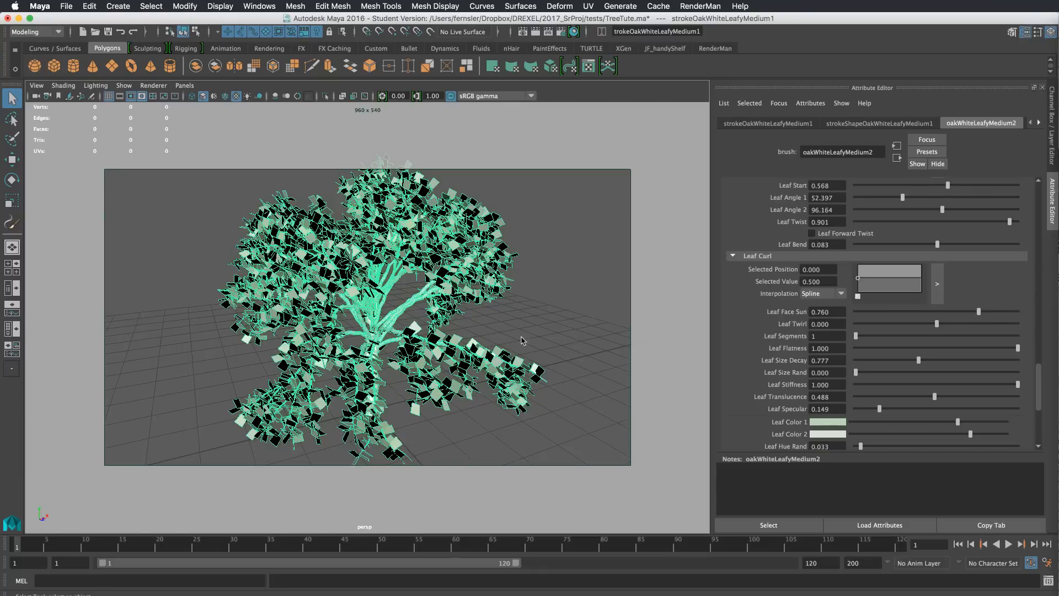
# Step: Look at the leaves up close, and set Leaf Segments to 6 and Leaf Twirl to 0.021
pyautogui.scroll(8, 523, 340)
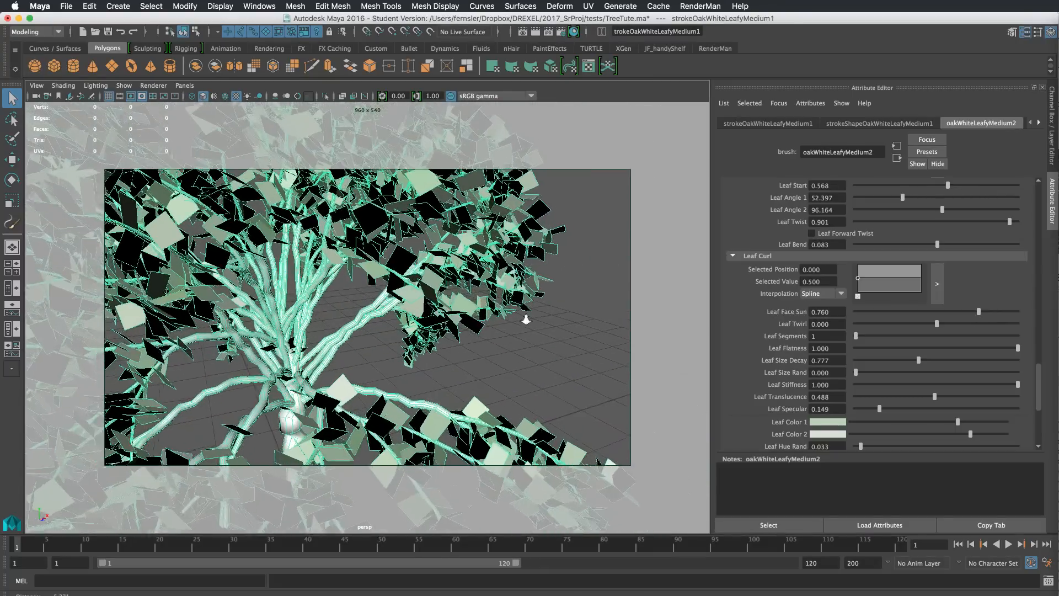
pyautogui.scroll(5, 525, 318)
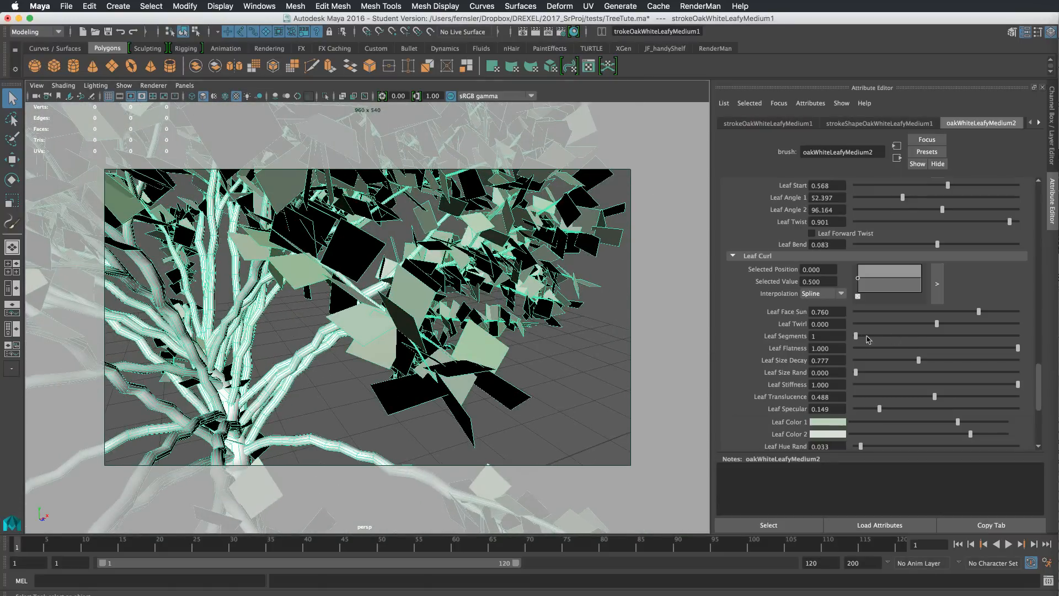
pyautogui.moveTo(857, 336); pyautogui.dragTo(865, 338)
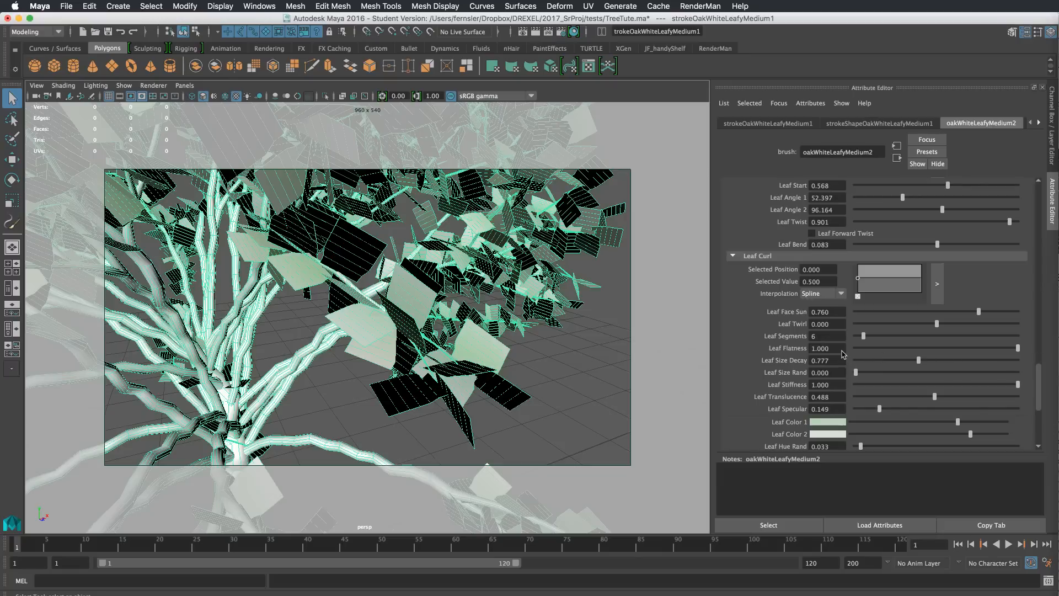
pyautogui.moveTo(937, 326)
pyautogui.mouseDown()
pyautogui.moveTo(970, 327)
pyautogui.moveTo(938, 330)
pyautogui.mouseUp()
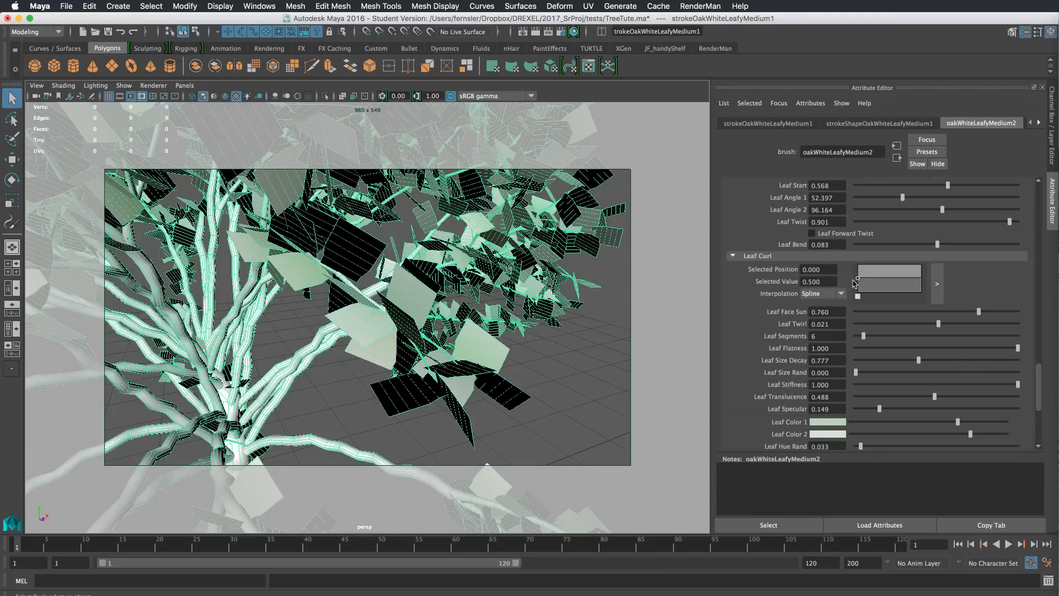
# Step: Shape the Leaf Curl curve with value 0.600 at position 0.000 and value 0.340 at position 1.000
pyautogui.moveTo(857, 278); pyautogui.dragTo(858, 275)
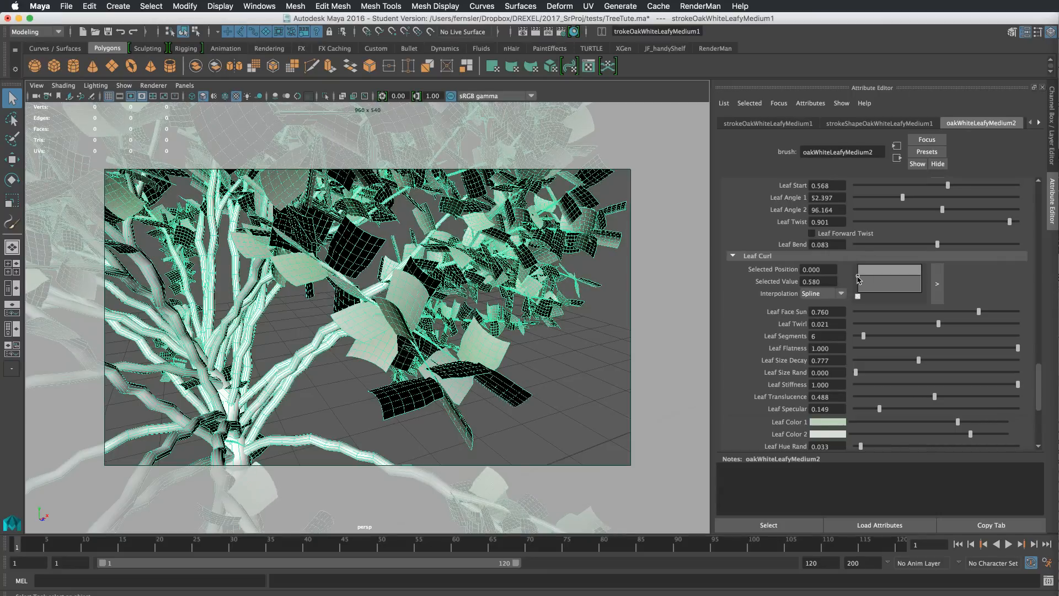
pyautogui.moveTo(924, 281); pyautogui.dragTo(924, 286)
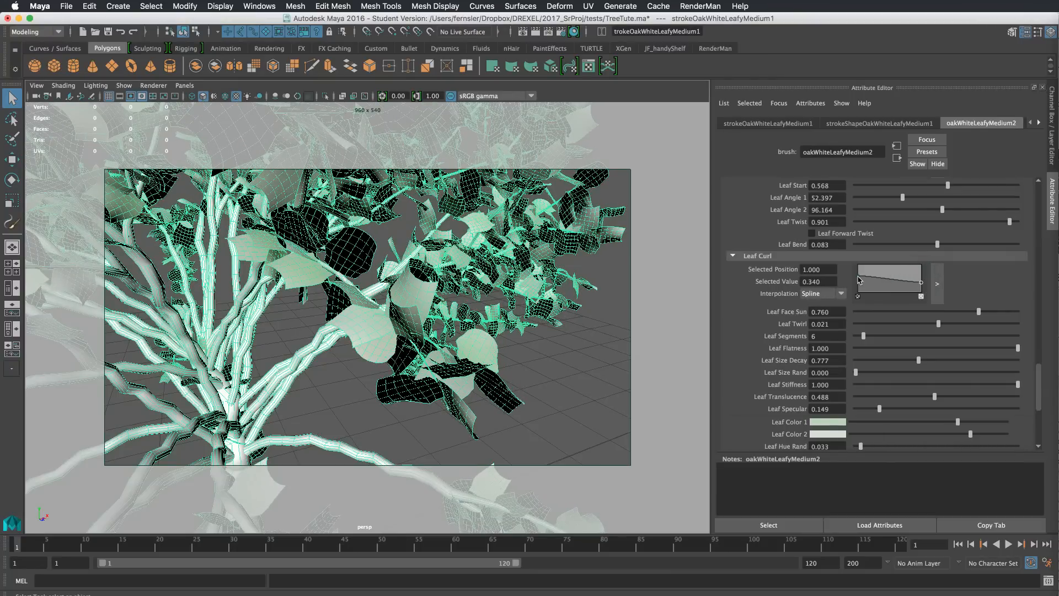
pyautogui.moveTo(858, 280); pyautogui.dragTo(858, 275)
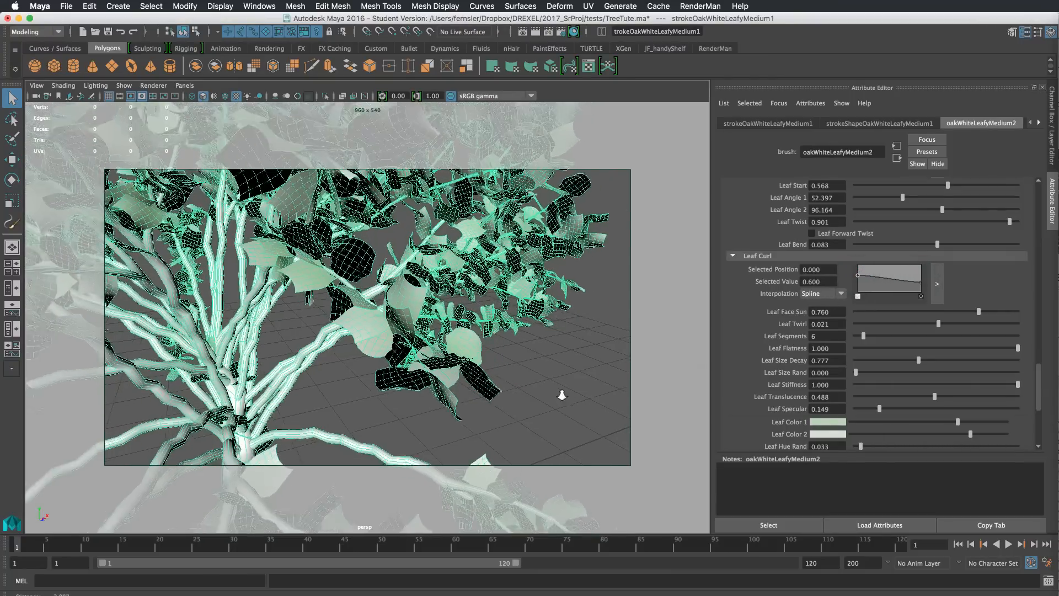
# Step: Set Leaf Segments to 3 and Leaf Size Decay to 1.418, keep Leaf Flatness at 1.000, and check the whole tree
pyautogui.moveTo(864, 339); pyautogui.dragTo(861, 339)
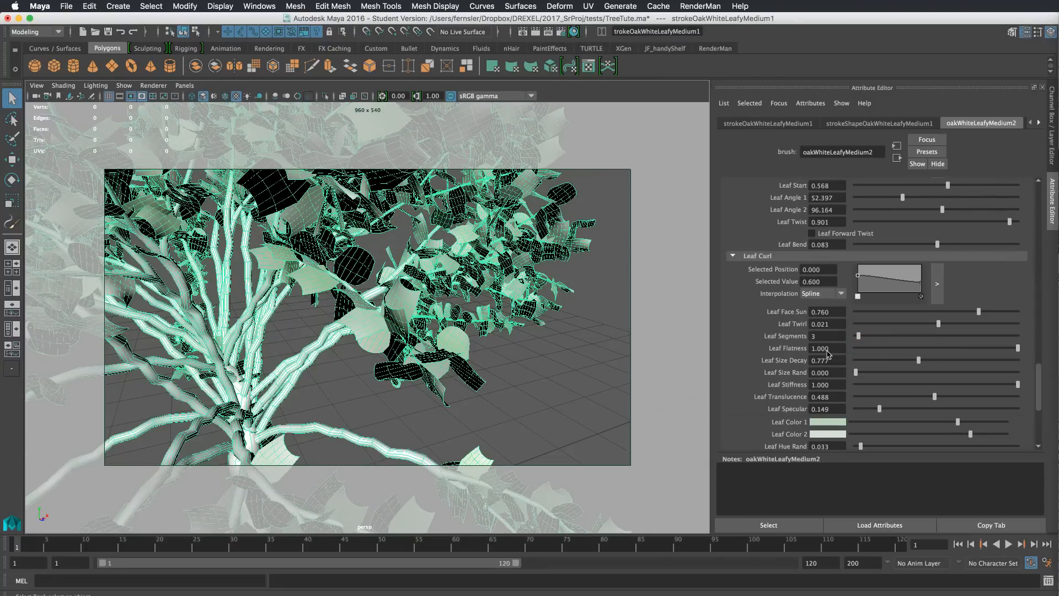
pyautogui.moveTo(1017, 350)
pyautogui.mouseDown()
pyautogui.moveTo(842, 367)
pyautogui.moveTo(861, 347)
pyautogui.moveTo(1020, 341)
pyautogui.mouseUp()
pyautogui.moveTo(920, 362); pyautogui.dragTo(971, 362)
pyautogui.keyDown('alt'); pyautogui.moveTo(488, 352); pyautogui.dragTo(343, 340, button='right'); pyautogui.keyUp('alt')
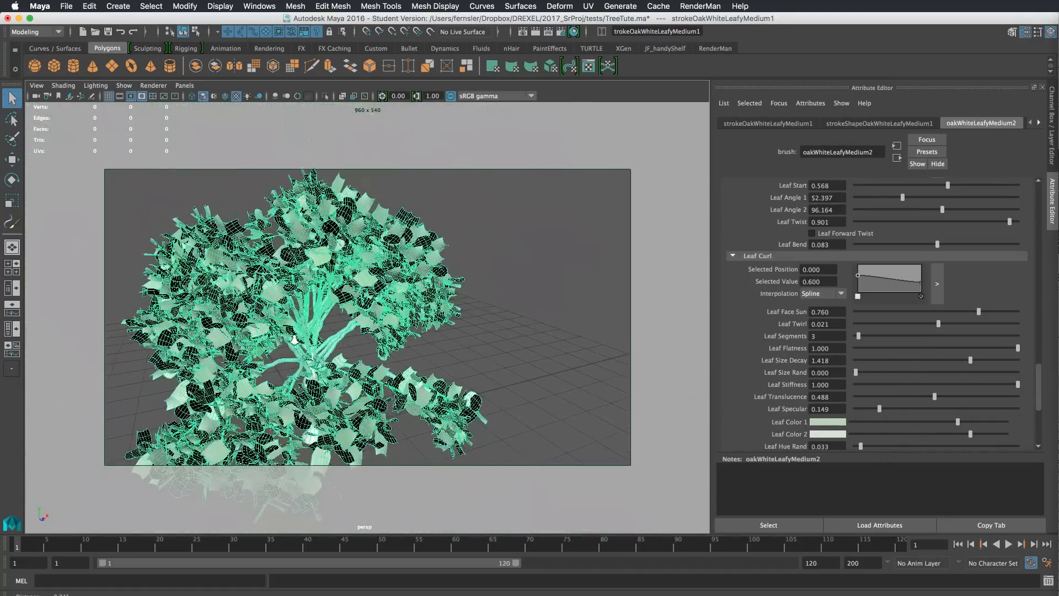
pyautogui.keyDown('alt'); pyautogui.moveTo(342, 337); pyautogui.dragTo(276, 324); pyautogui.keyUp('alt')
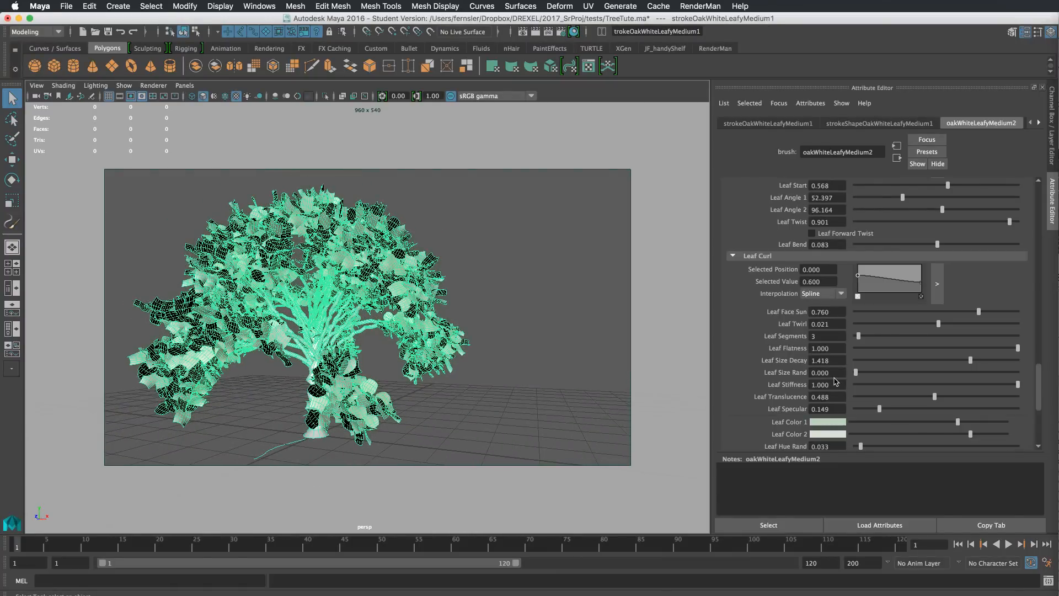
# Step: Set Leaf Size Rand to 0.281, Leaf Size Decay to 1.212 and Leaf Stiffness to 0.723, checking the unselected tree in between
pyautogui.moveTo(858, 377); pyautogui.dragTo(902, 377)
pyautogui.moveTo(970, 359); pyautogui.dragTo(954, 362)
pyautogui.click(503, 345)
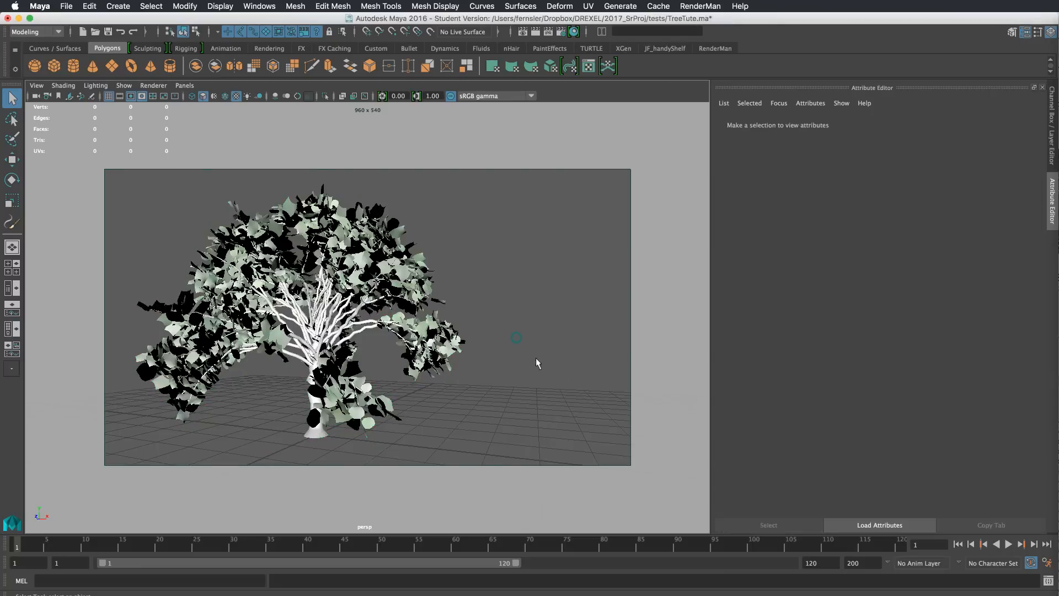
pyautogui.keyDown('alt'); pyautogui.moveTo(539, 361); pyautogui.dragTo(460, 341); pyautogui.keyUp('alt')
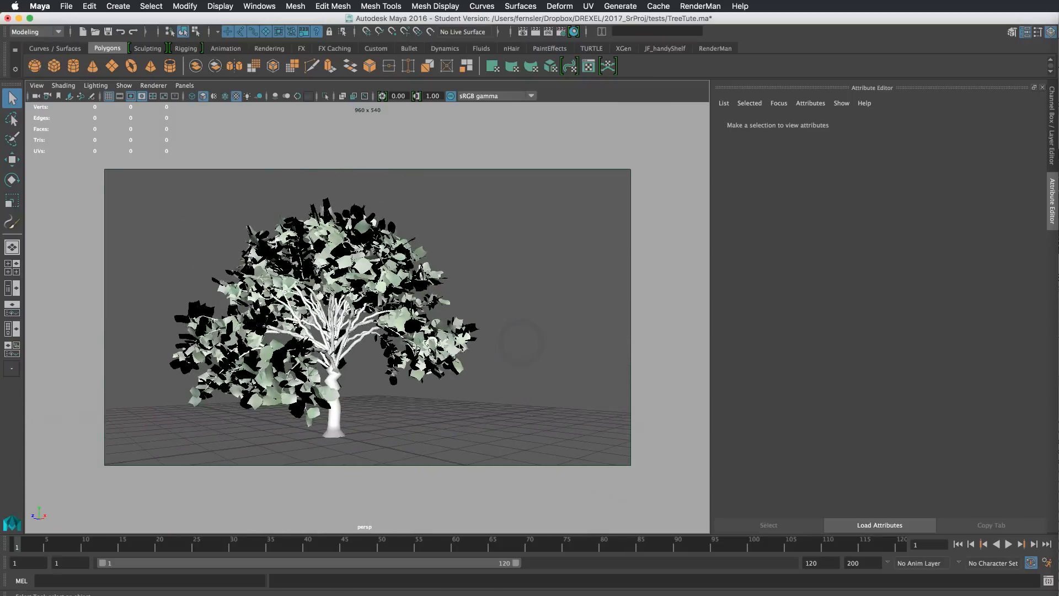
pyautogui.click(454, 336)
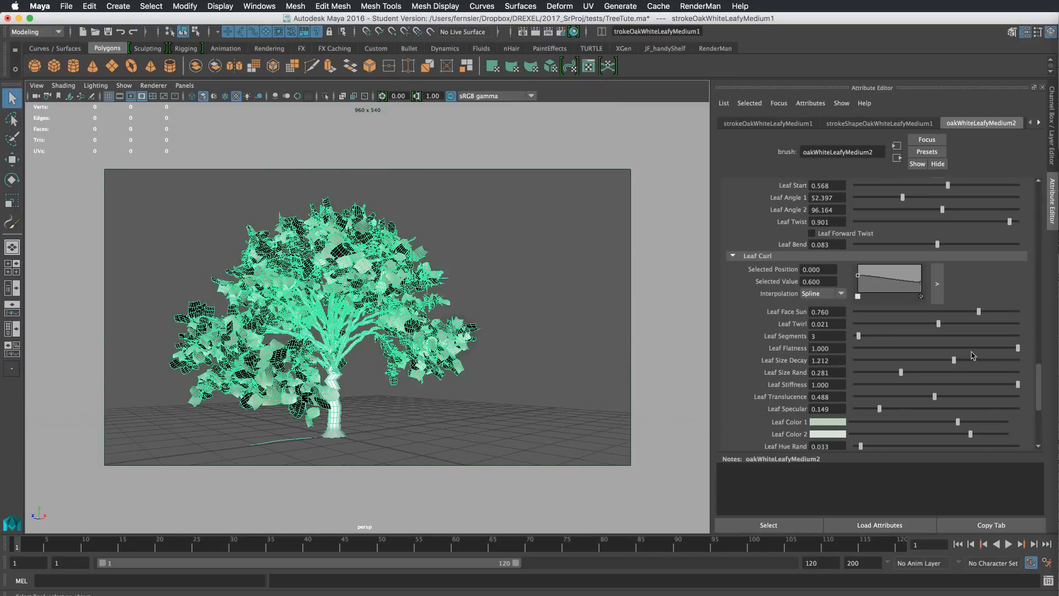
pyautogui.moveTo(1042, 375); pyautogui.dragTo(1041, 379)
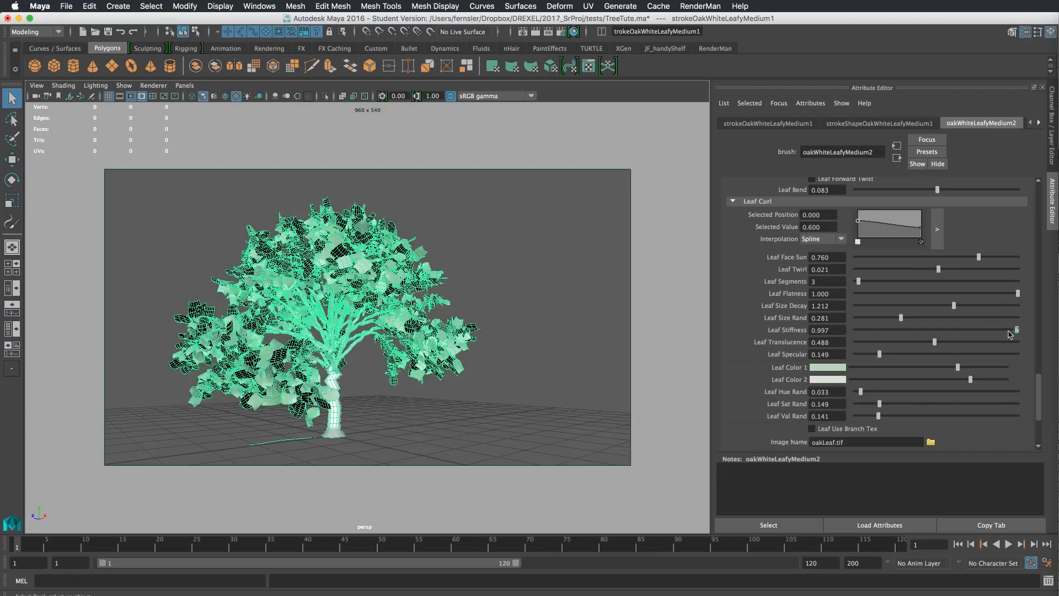
pyautogui.moveTo(1018, 329); pyautogui.dragTo(973, 334)
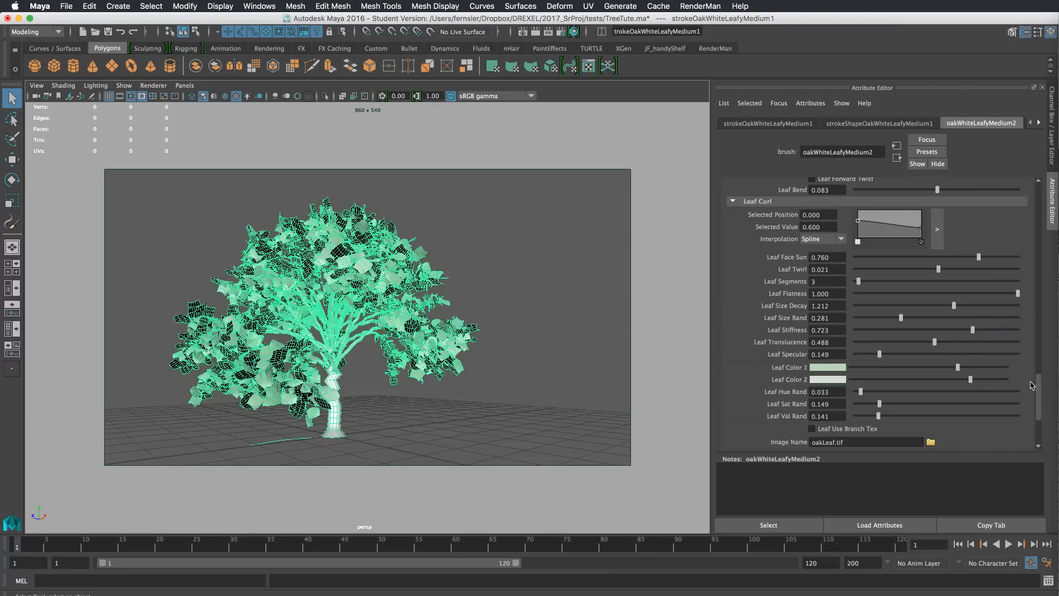
# Step: Expand the brush's Behavior settings and check the unselected tree from another side before restoring its selection
pyautogui.scroll(-5, 1039, 392)
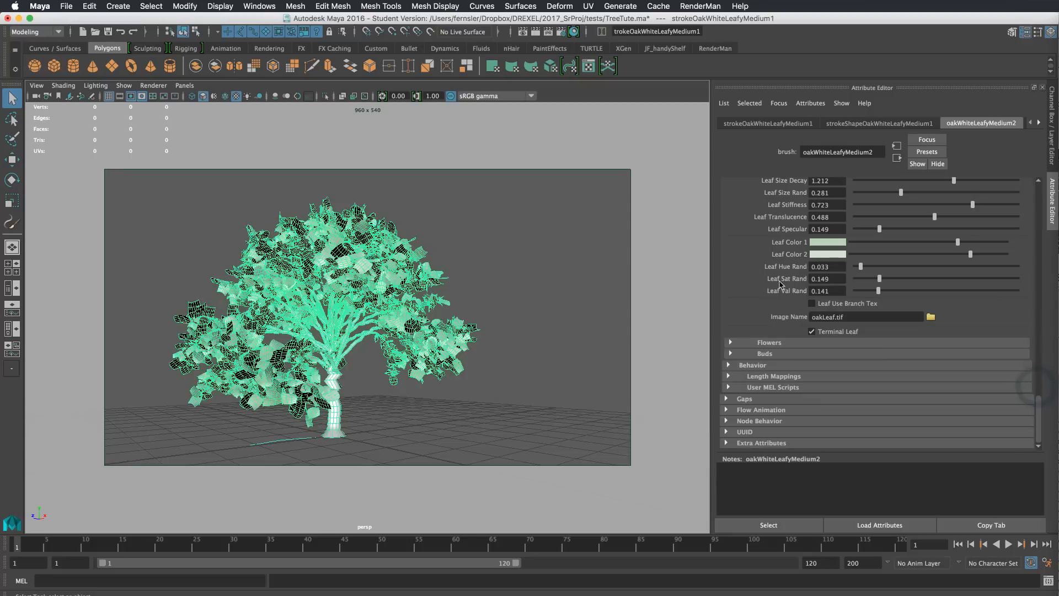
pyautogui.click(728, 366)
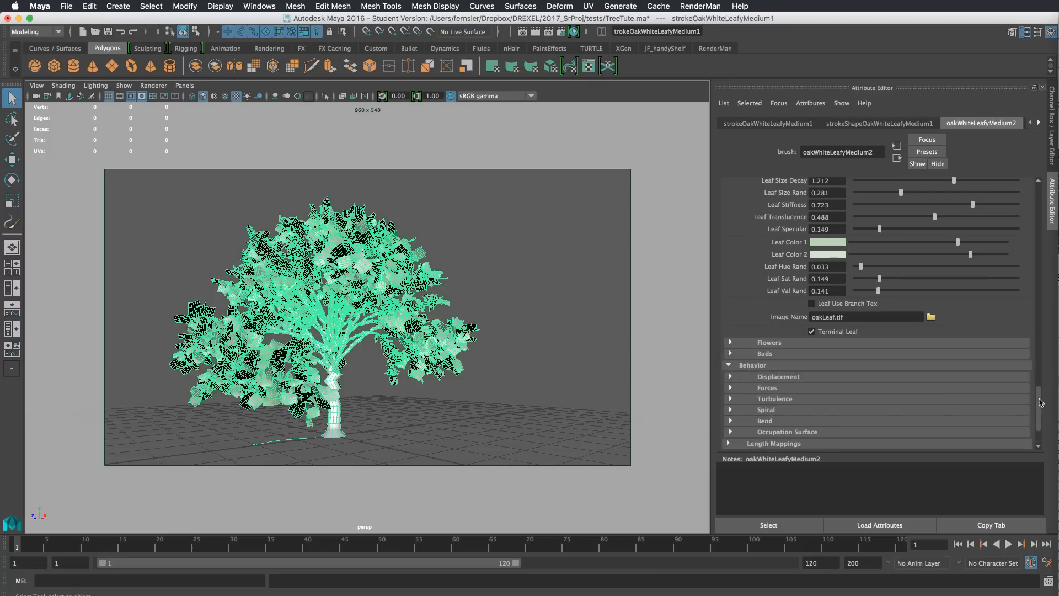
pyautogui.scroll(-3, 1040, 403)
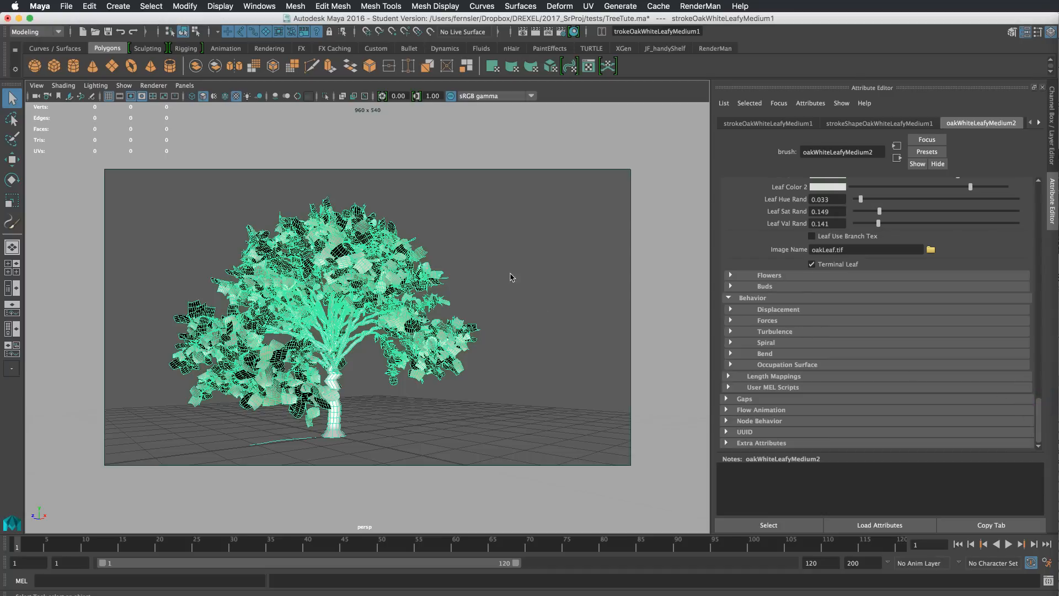
pyautogui.click(482, 265)
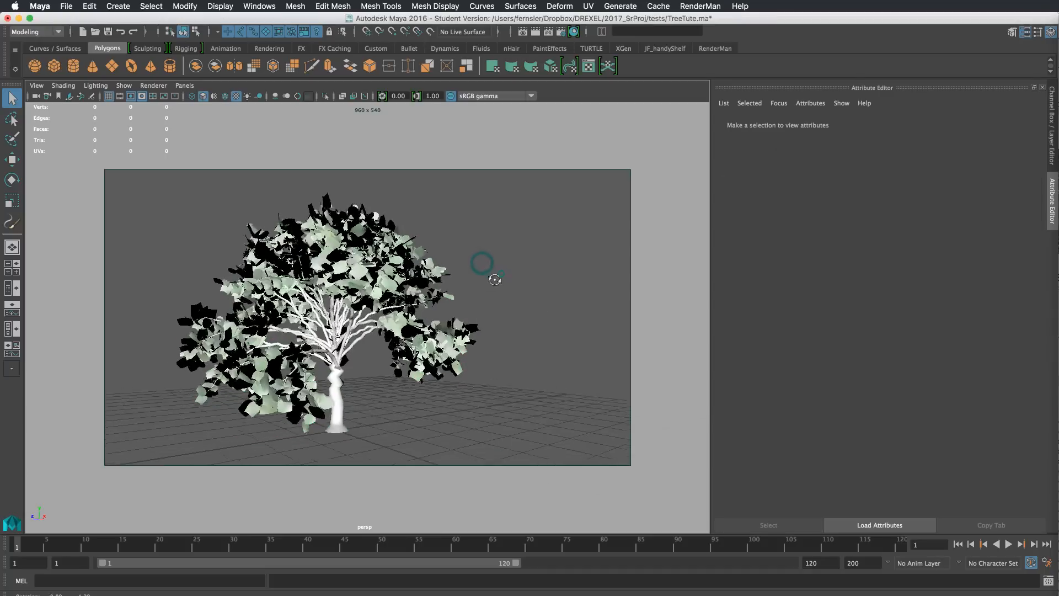
pyautogui.keyDown('alt'); pyautogui.moveTo(483, 266); pyautogui.dragTo(502, 273); pyautogui.keyUp('alt')
pyautogui.press('super+z')
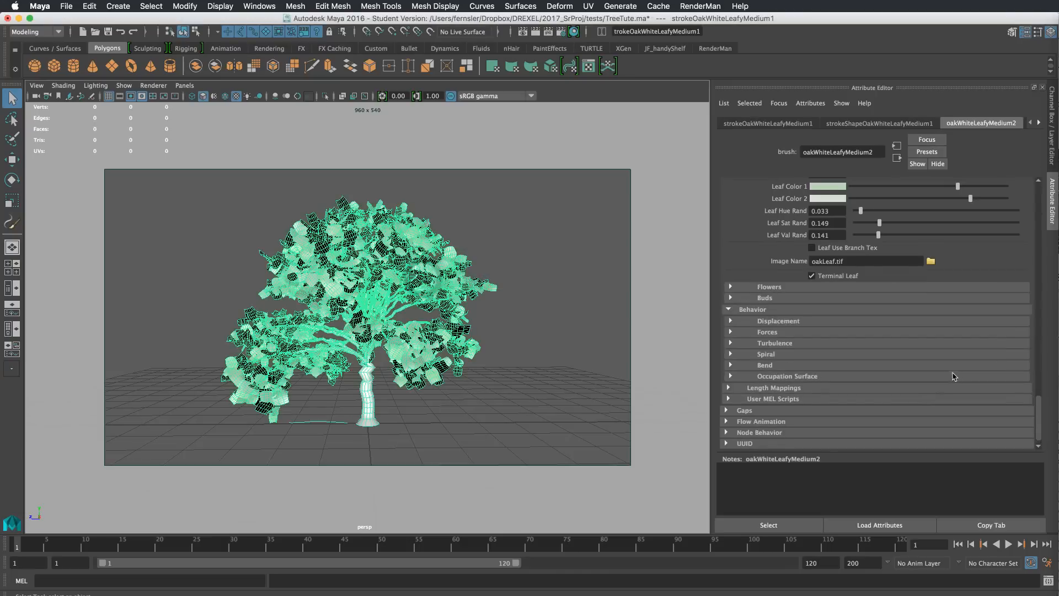
# Step: Expand the Displacement settings and try the Noise and Wiggle values, leaving both at 0.000
pyautogui.click(779, 322)
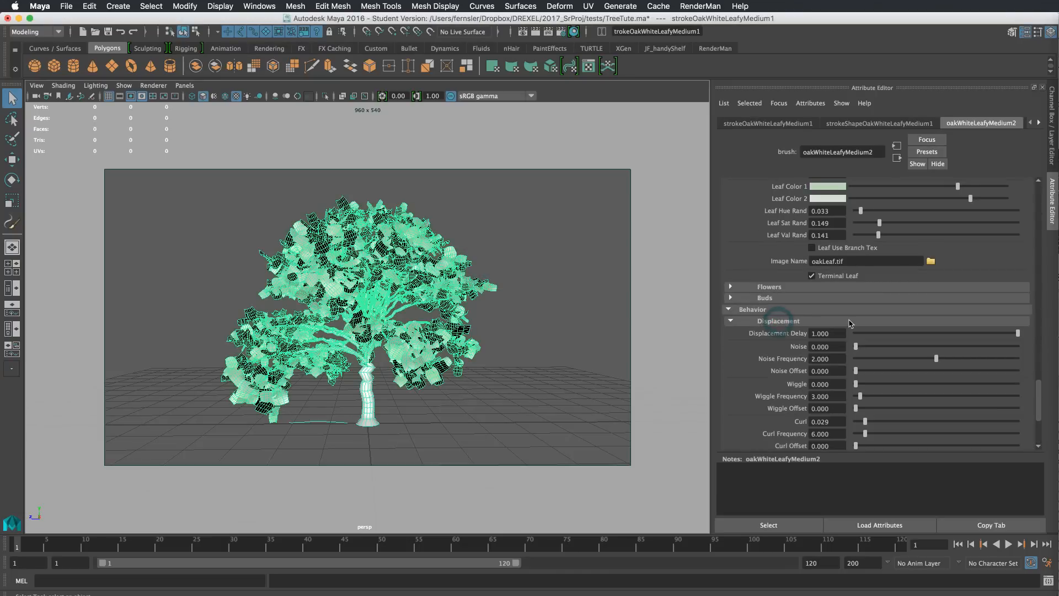
pyautogui.moveTo(855, 348); pyautogui.dragTo(818, 351)
pyautogui.moveTo(856, 385)
pyautogui.mouseDown()
pyautogui.moveTo(926, 384)
pyautogui.moveTo(840, 390)
pyautogui.mouseUp()
# Step: Expand the Forces settings, try Path Attract at 0.979, and set it back to 0.000
pyautogui.scroll(-5, 1042, 403)
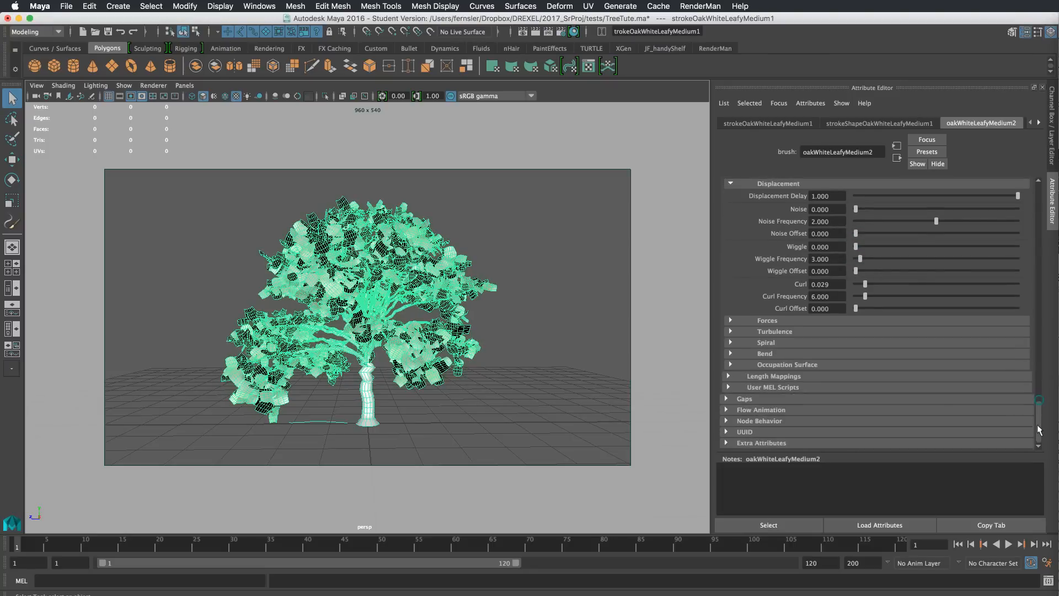
pyautogui.click(763, 322)
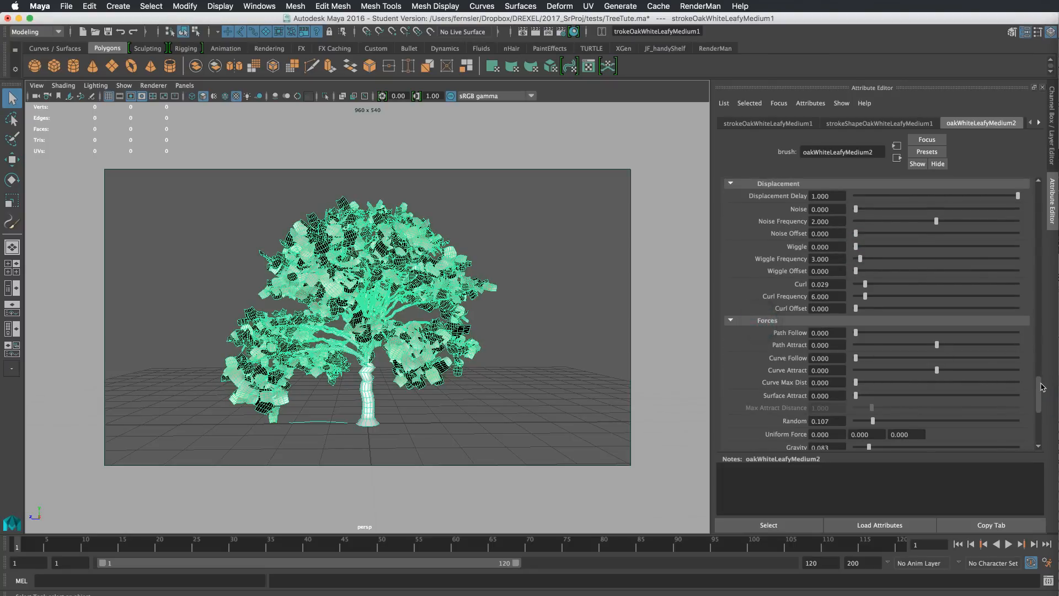
pyautogui.scroll(-4, 1042, 389)
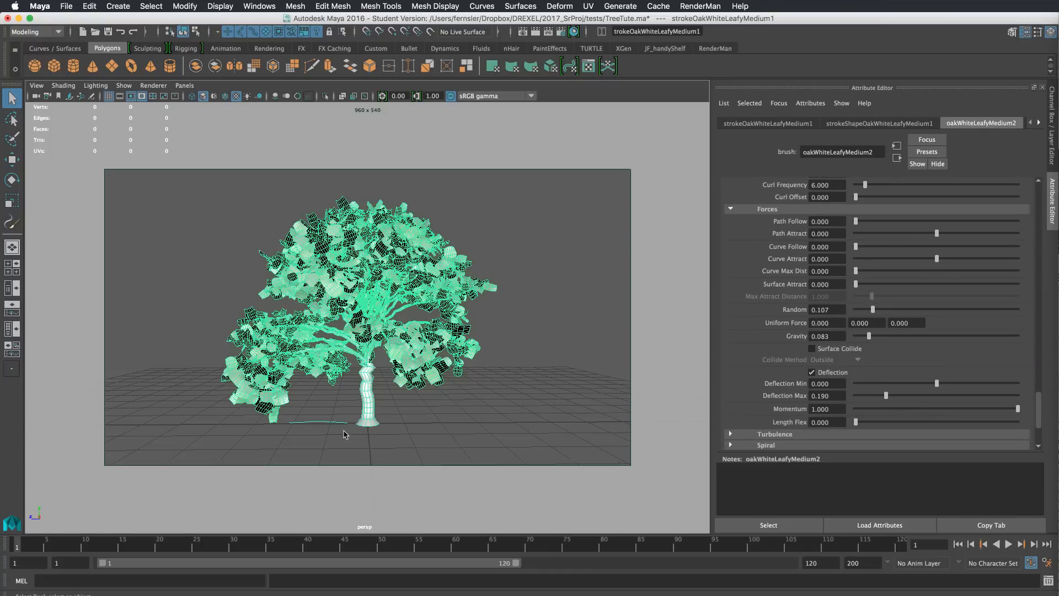
pyautogui.moveTo(856, 221)
pyautogui.mouseDown()
pyautogui.moveTo(957, 225)
pyautogui.moveTo(847, 230)
pyautogui.mouseUp()
pyautogui.moveTo(934, 234); pyautogui.dragTo(1010, 231)
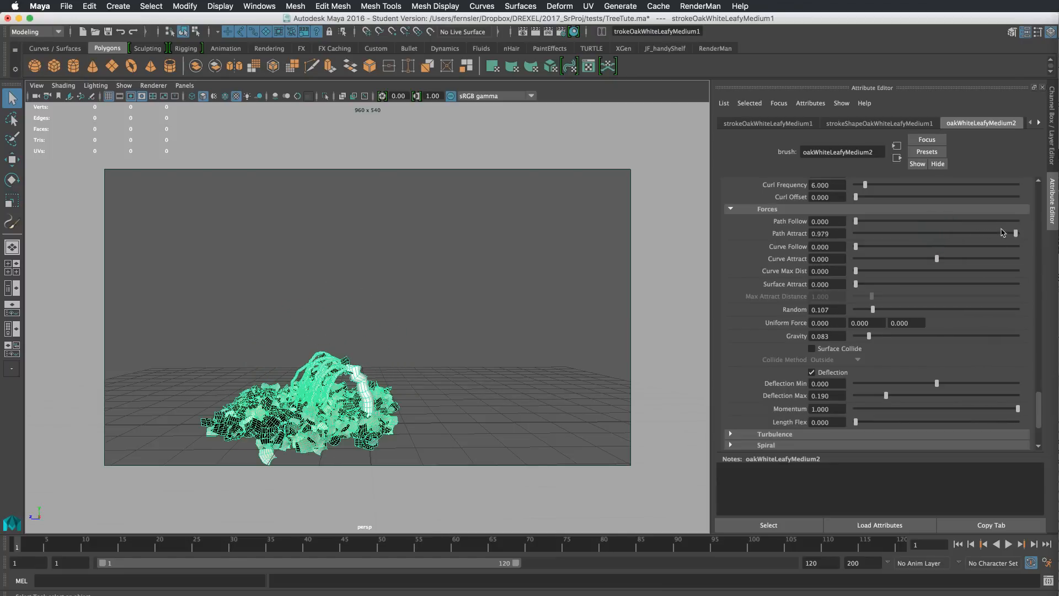
pyautogui.moveTo(1003, 232)
pyautogui.mouseDown()
pyautogui.moveTo(877, 234)
pyautogui.moveTo(937, 231)
pyautogui.mouseUp()
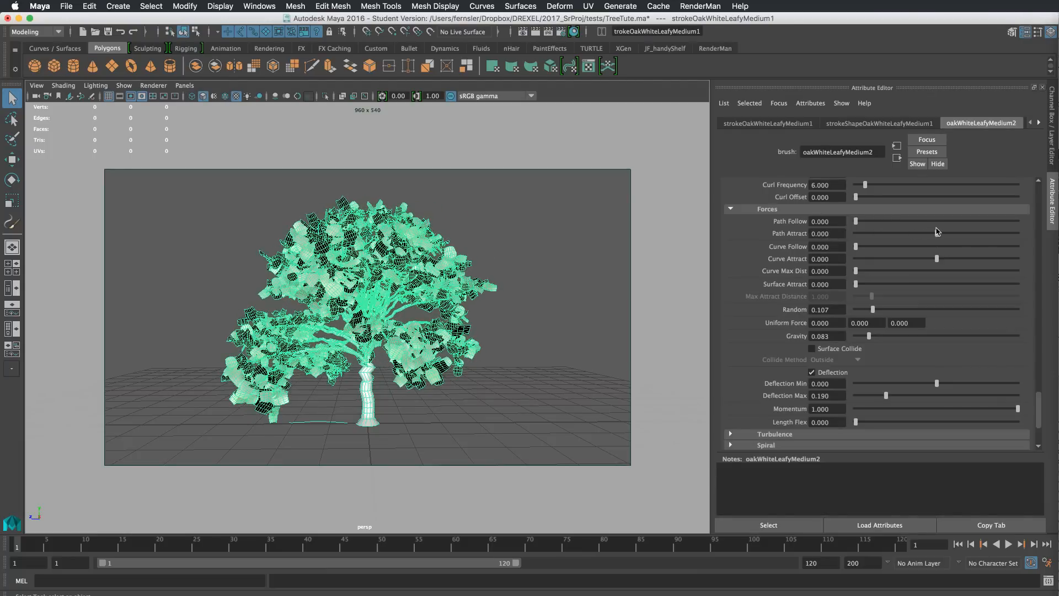
# Step: Set the Forces settings' Random to 0.106 and Gravity to 0.079, keeping Path Follow, Curve Follow and Surface Attract at 0.000
pyautogui.moveTo(855, 221)
pyautogui.mouseDown()
pyautogui.moveTo(911, 221)
pyautogui.moveTo(852, 221)
pyautogui.mouseUp()
pyautogui.click(857, 247)
pyautogui.moveTo(855, 284); pyautogui.dragTo(875, 315)
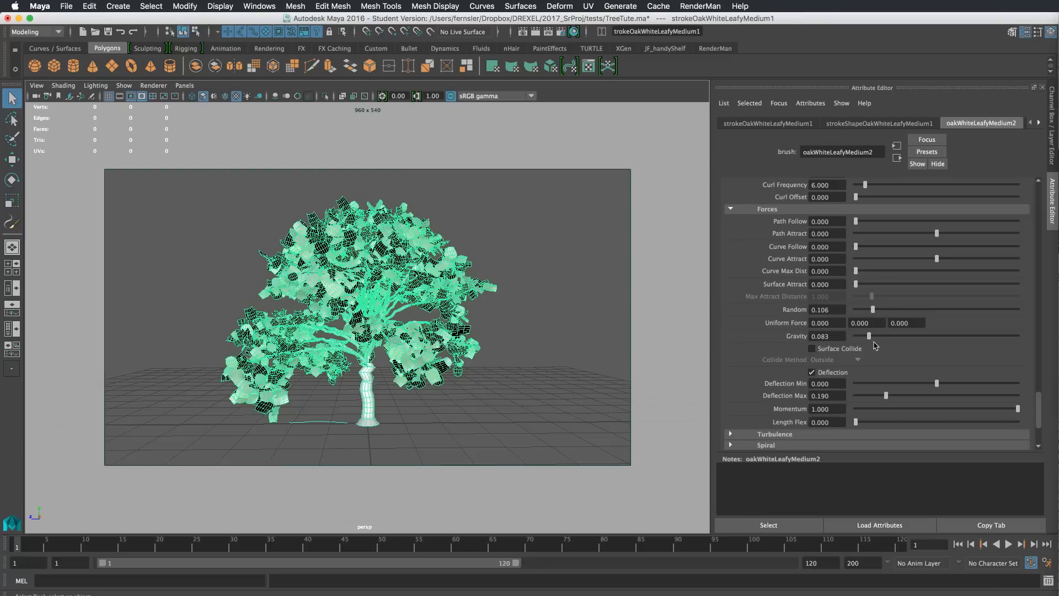
pyautogui.moveTo(870, 335)
pyautogui.mouseDown()
pyautogui.moveTo(975, 338)
pyautogui.moveTo(870, 339)
pyautogui.mouseUp()
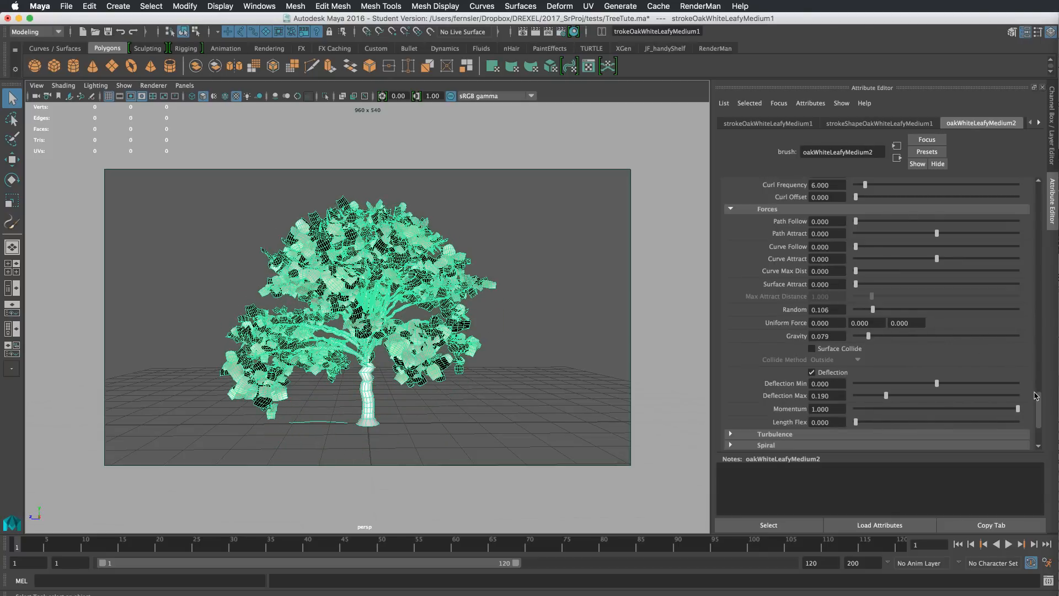
# Step: Expand the Turbulence settings and set Turbulence Type to Tree Wind
pyautogui.moveTo(1037, 396); pyautogui.dragTo(1041, 413)
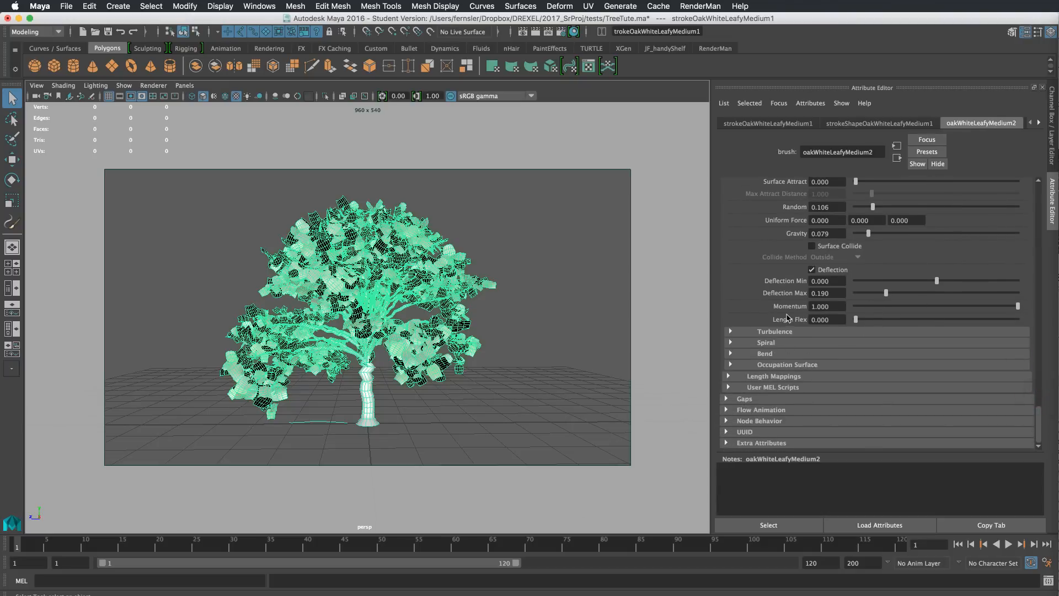
pyautogui.click(766, 331)
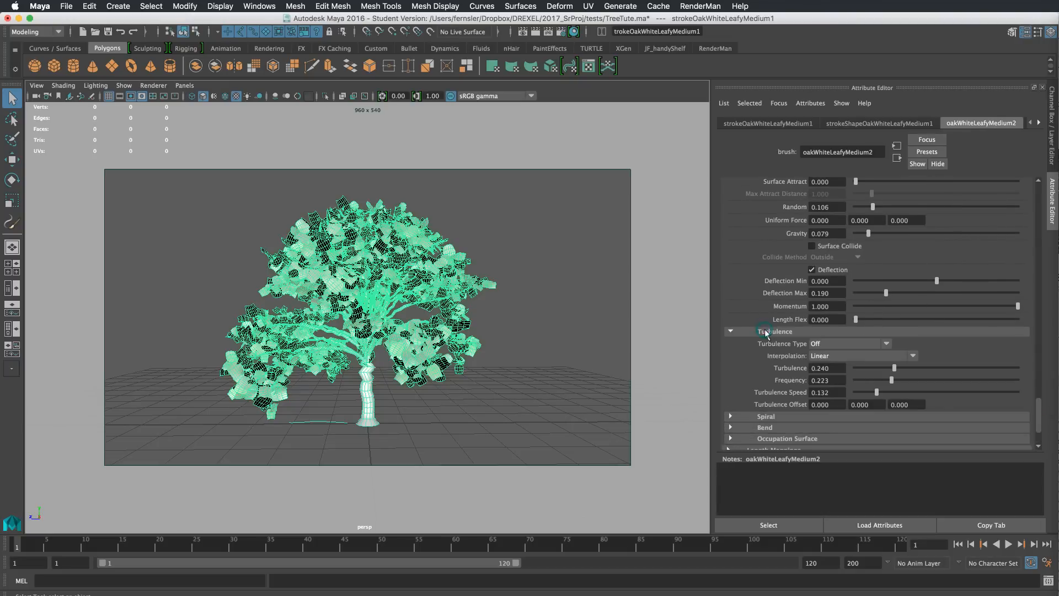
pyautogui.click(832, 344)
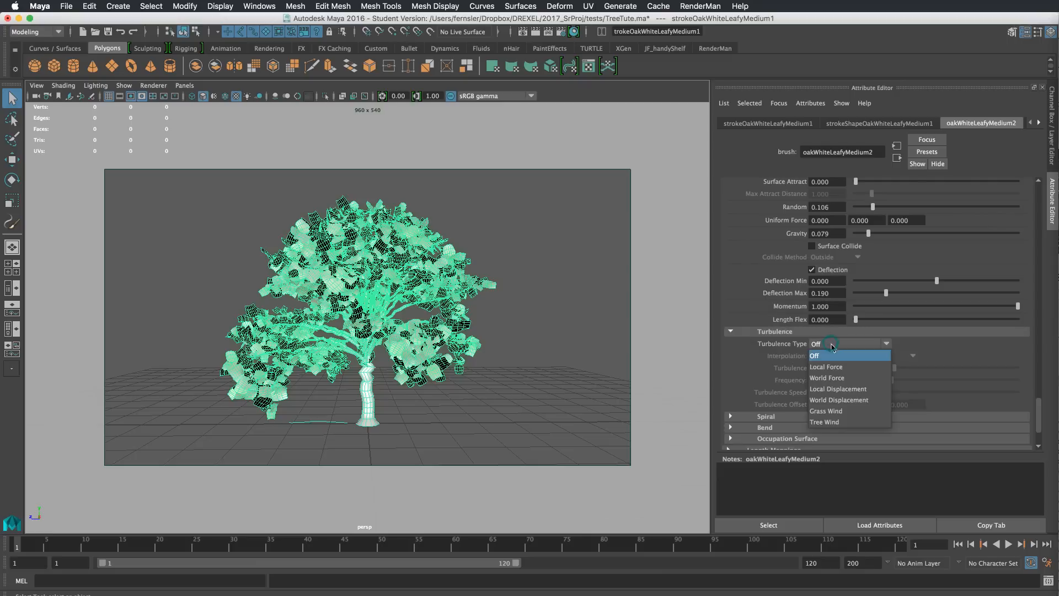
pyautogui.click(833, 422)
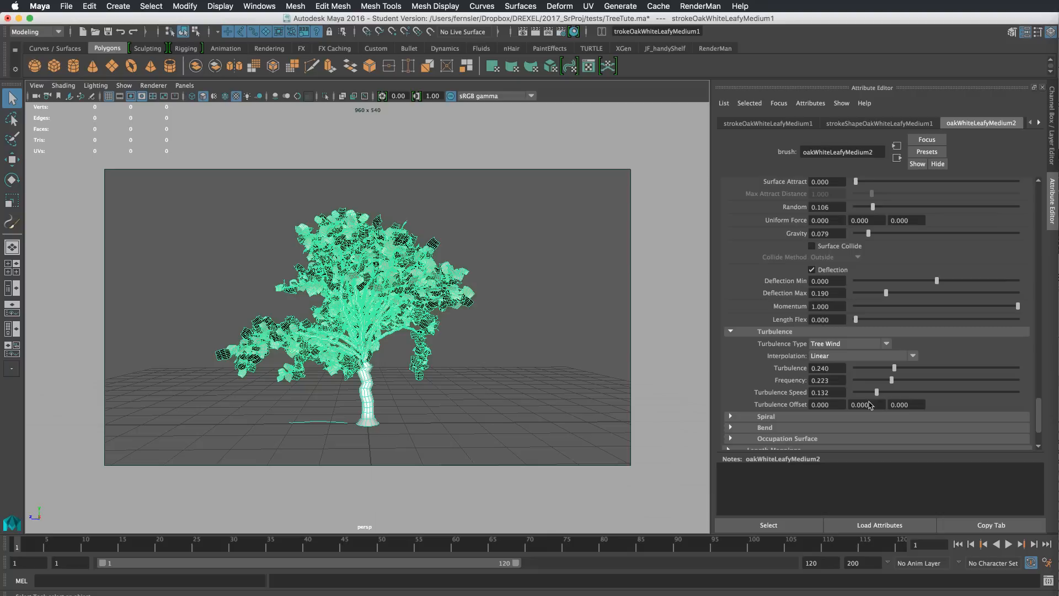
# Step: Play the animation to examine how the wind moves the tree, and stop at frame 76
pyautogui.click(189, 547)
pyautogui.hotkey('alt', 'v')
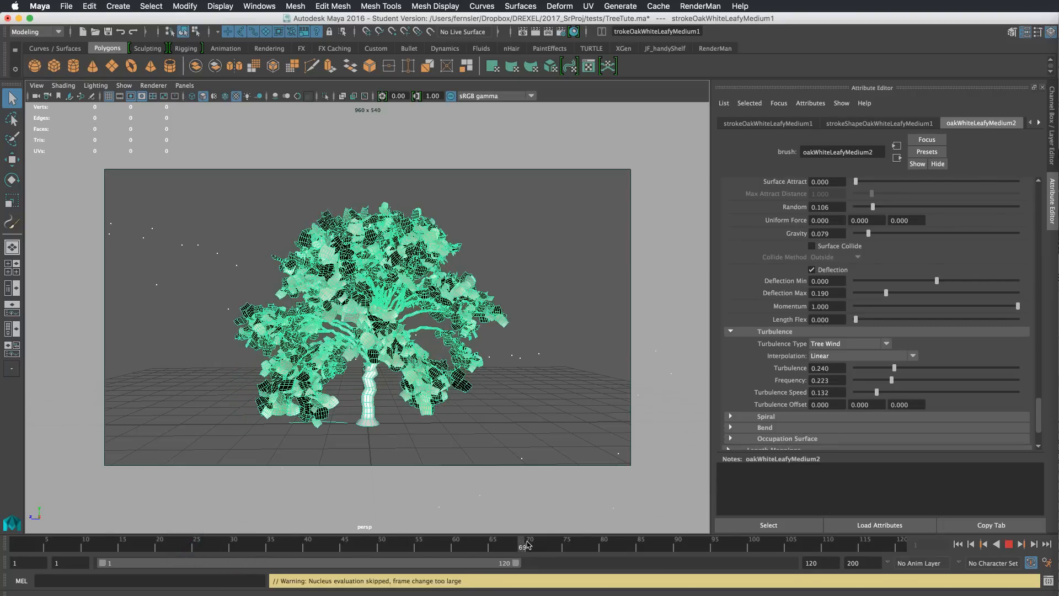
pyautogui.click(576, 547)
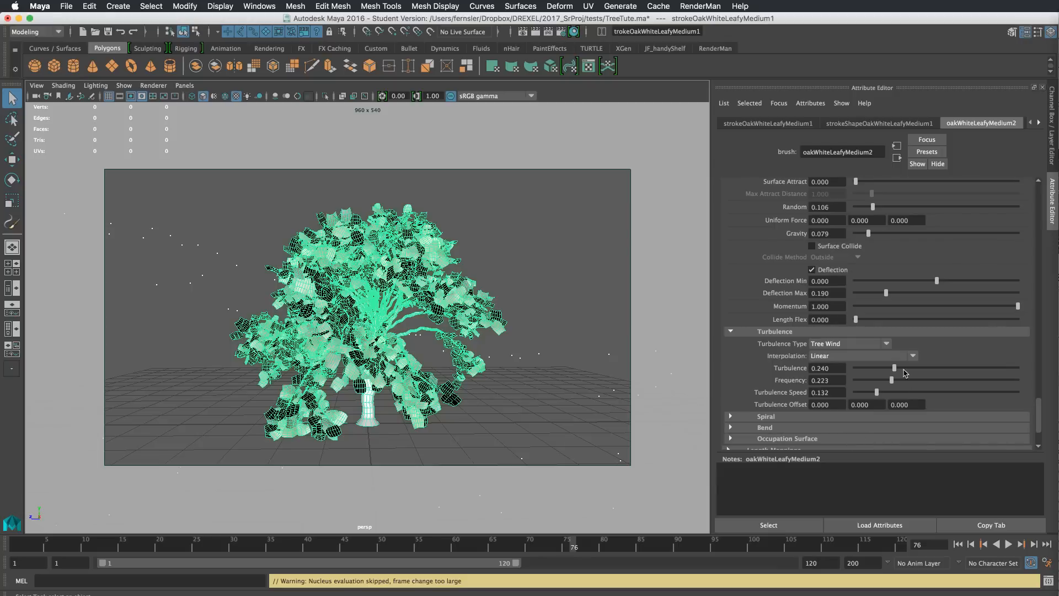
# Step: Set Turbulence to 0.048, Frequency to 0.586 and Turbulence Speed to 0.236, and play back the wind motion
pyautogui.moveTo(896, 372); pyautogui.dragTo(943, 383)
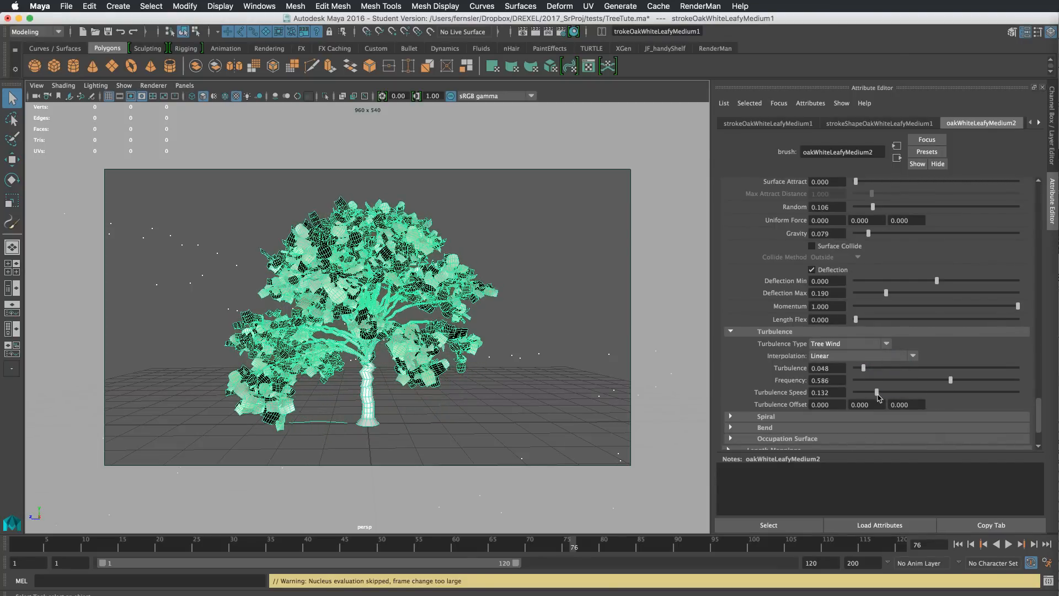
pyautogui.moveTo(879, 392); pyautogui.dragTo(893, 392)
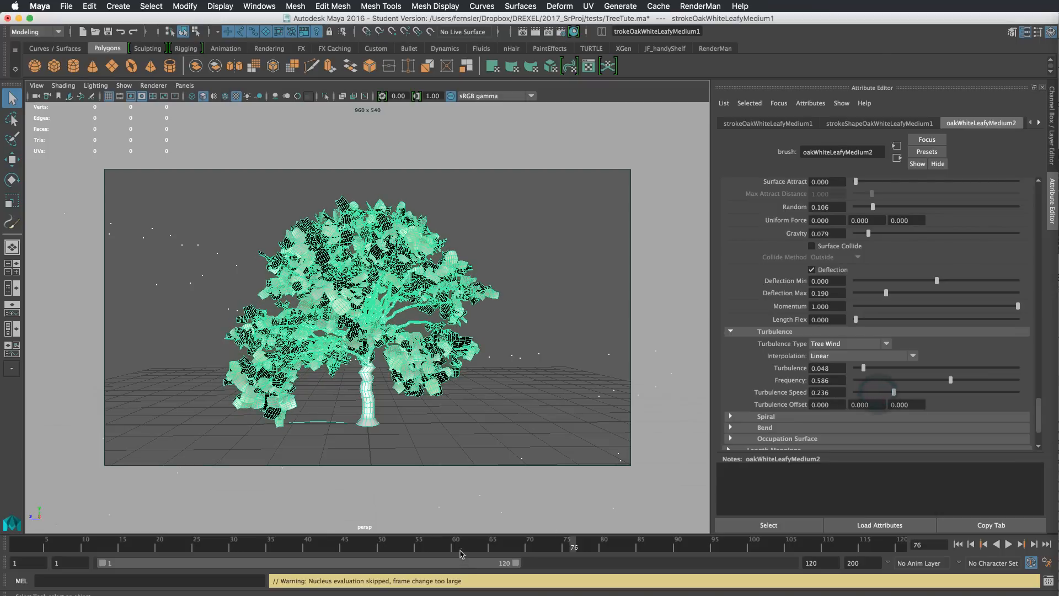
pyautogui.hotkey('alt', 'v')
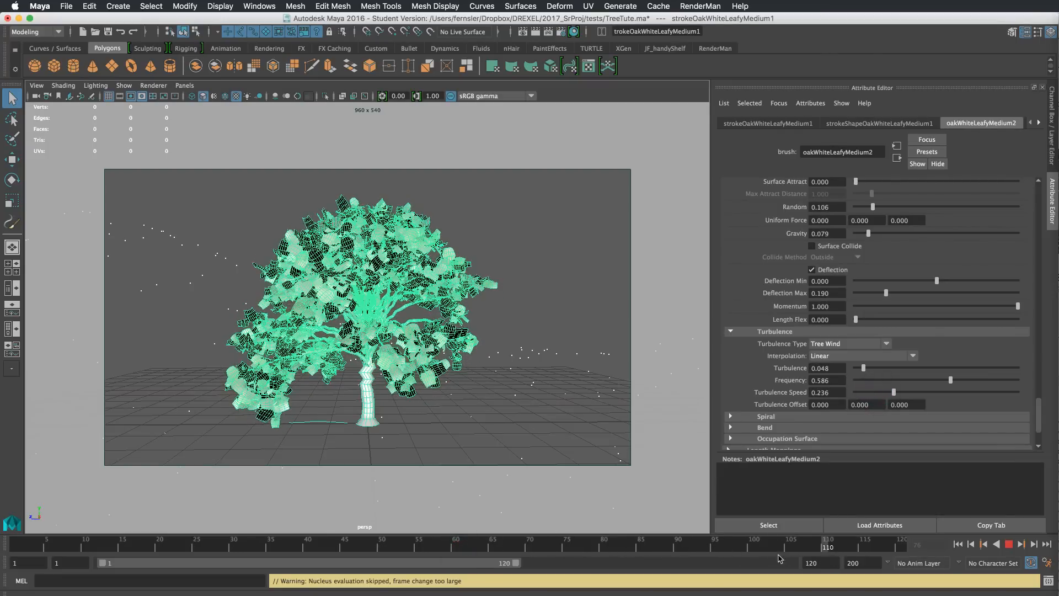
pyautogui.moveTo(682, 547); pyautogui.dragTo(626, 547)
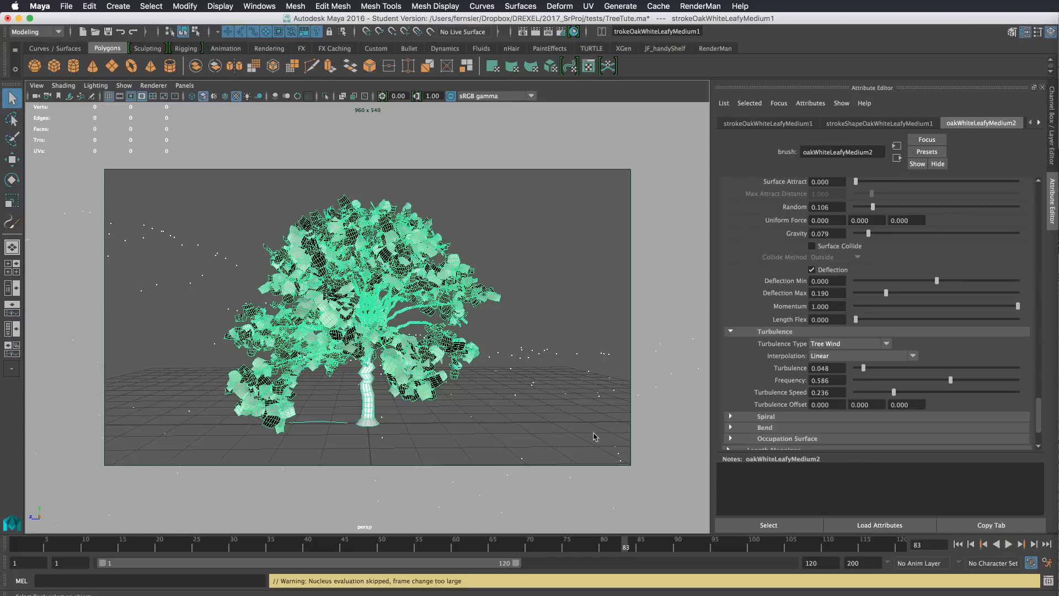
# Step: Return the animation to frame 1, deselect the tree and view it from another angle
pyautogui.keyDown('alt'); pyautogui.moveTo(565, 335); pyautogui.dragTo(522, 344); pyautogui.keyUp('alt')
pyautogui.click(962, 546)
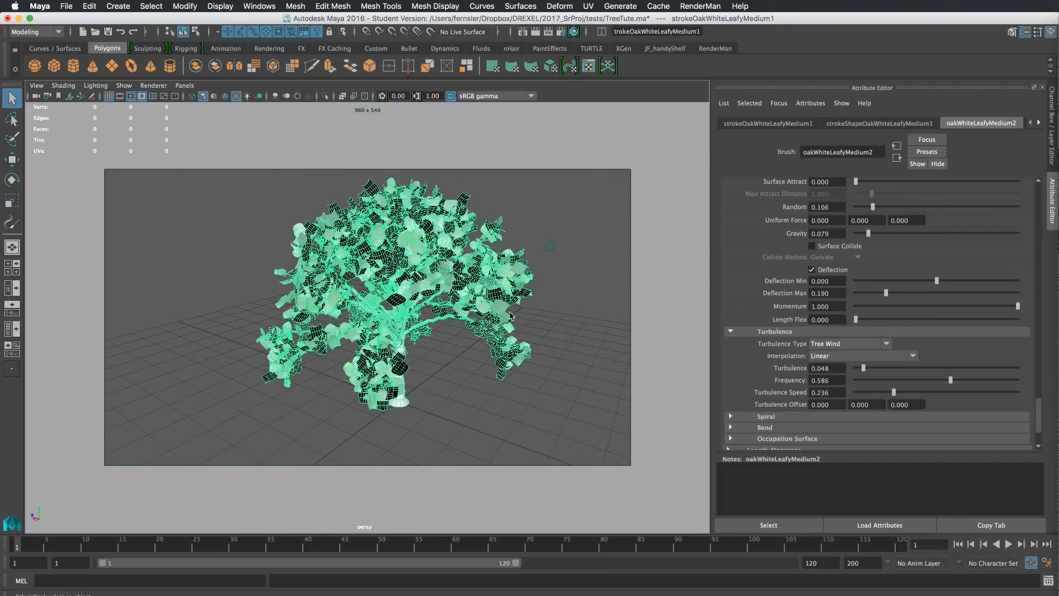
pyautogui.click(549, 246)
pyautogui.keyDown('alt'); pyautogui.moveTo(549, 247); pyautogui.dragTo(458, 345); pyautogui.keyUp('alt')
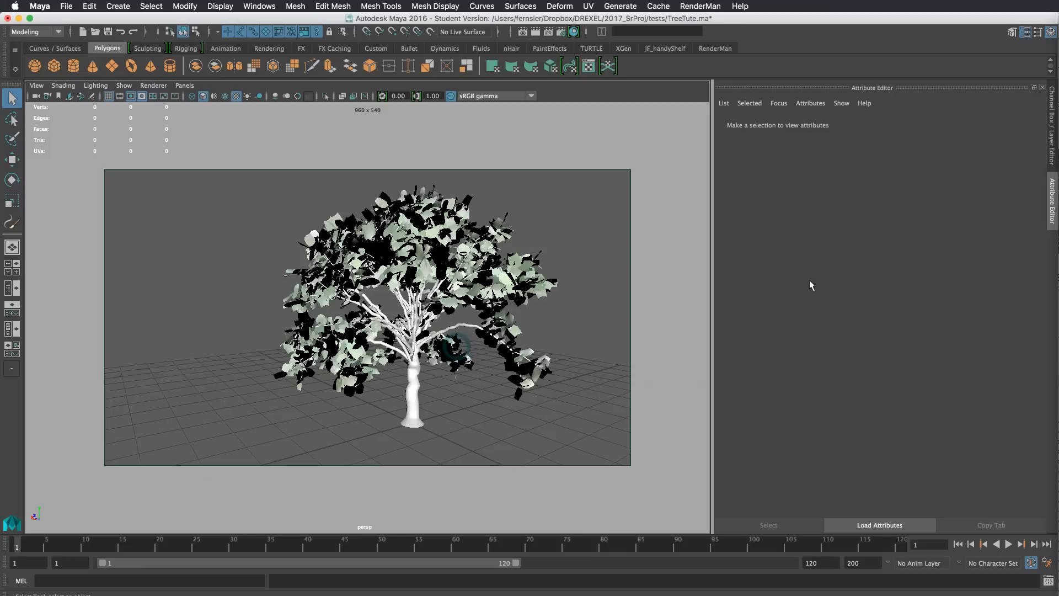
# Step: Select strokeOakWhiteLeafyMedium1 in the Outliner and open the options for converting Paint Effects to Polygons
pyautogui.moveTo(1058, 55); pyautogui.dragTo(683, 145)
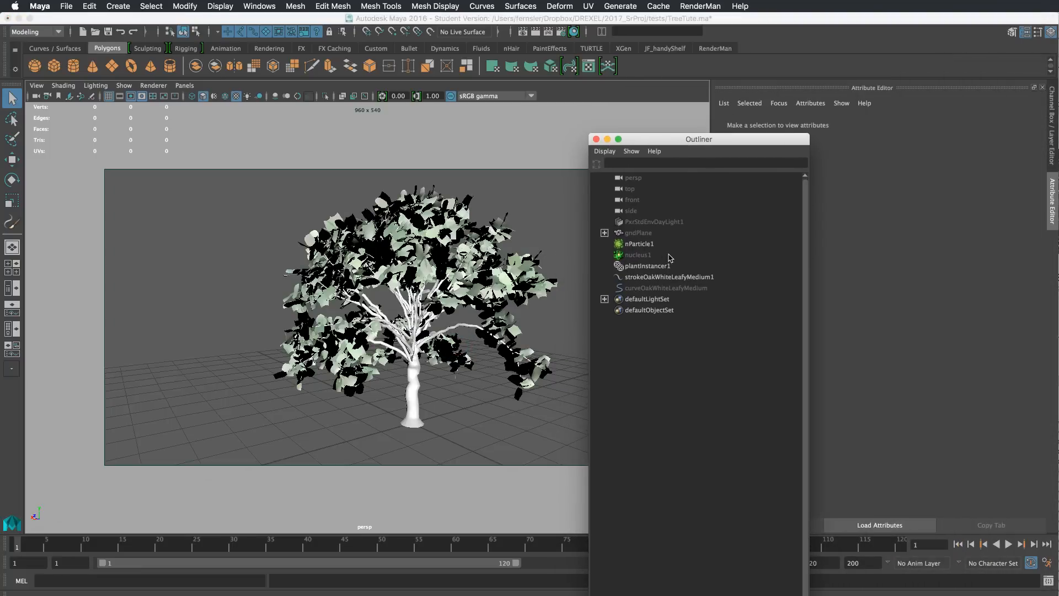
pyautogui.click(673, 280)
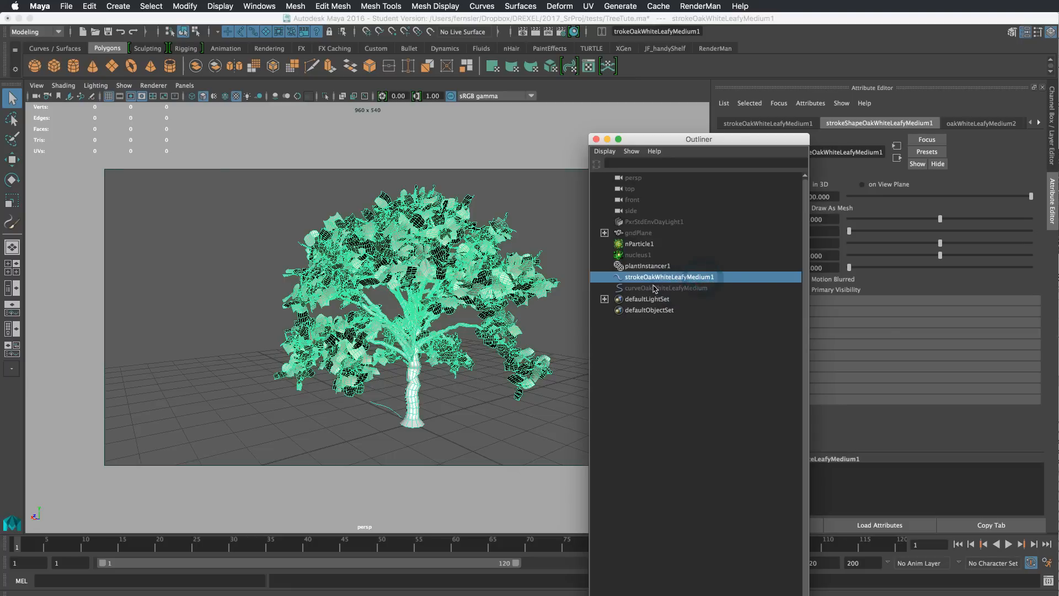
pyautogui.moveTo(709, 146); pyautogui.dragTo(867, 75)
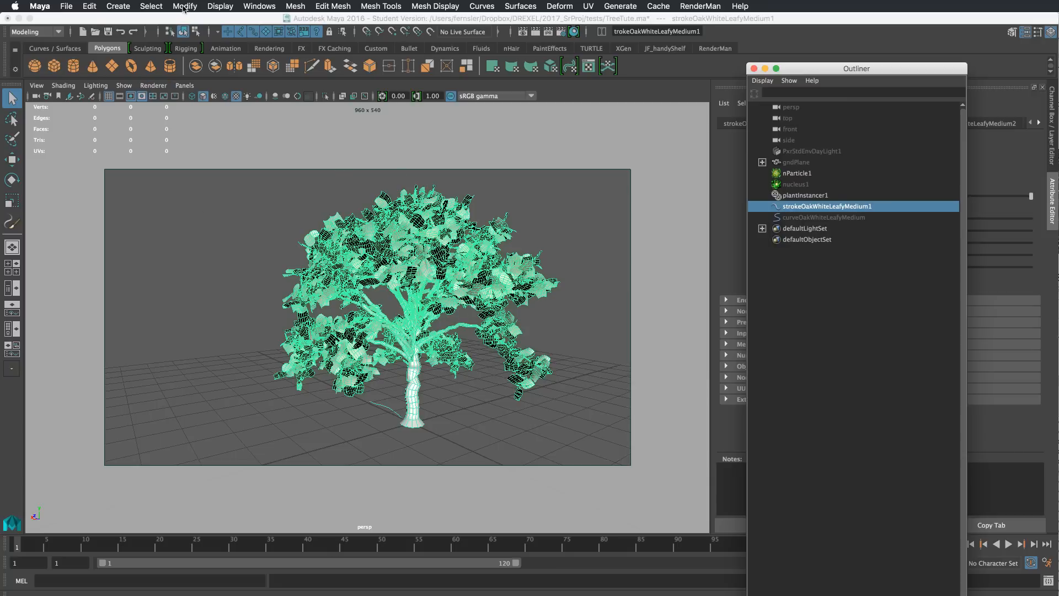
pyautogui.click(184, 6)
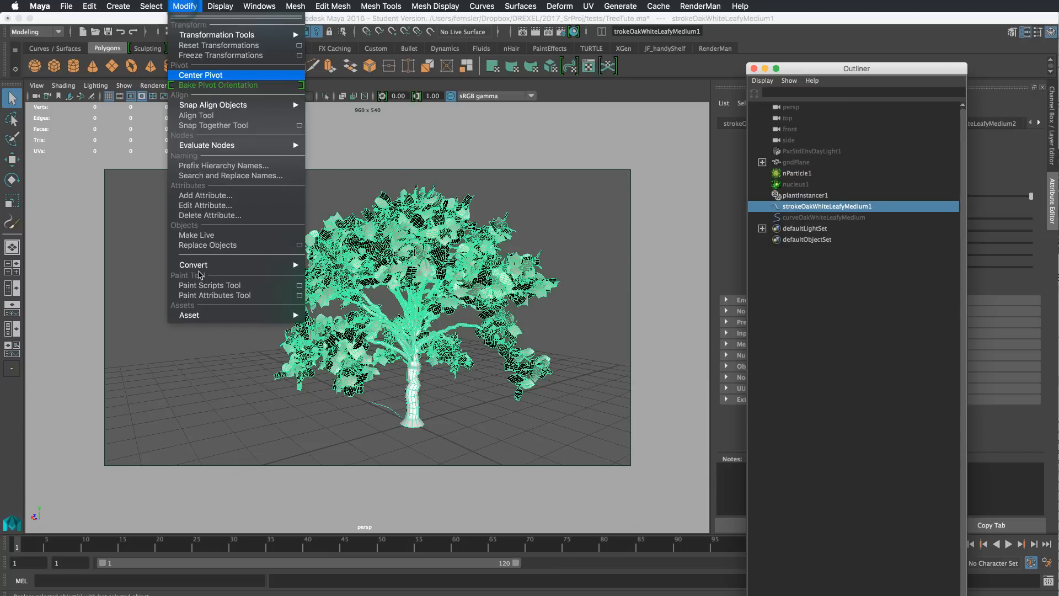
pyautogui.moveTo(199, 266)
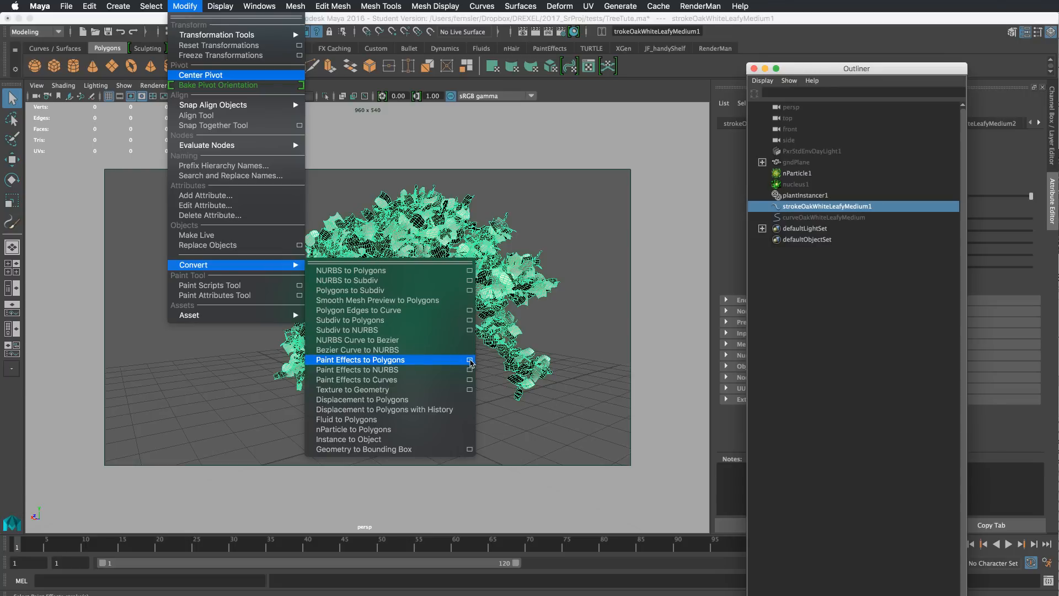
pyautogui.click(470, 360)
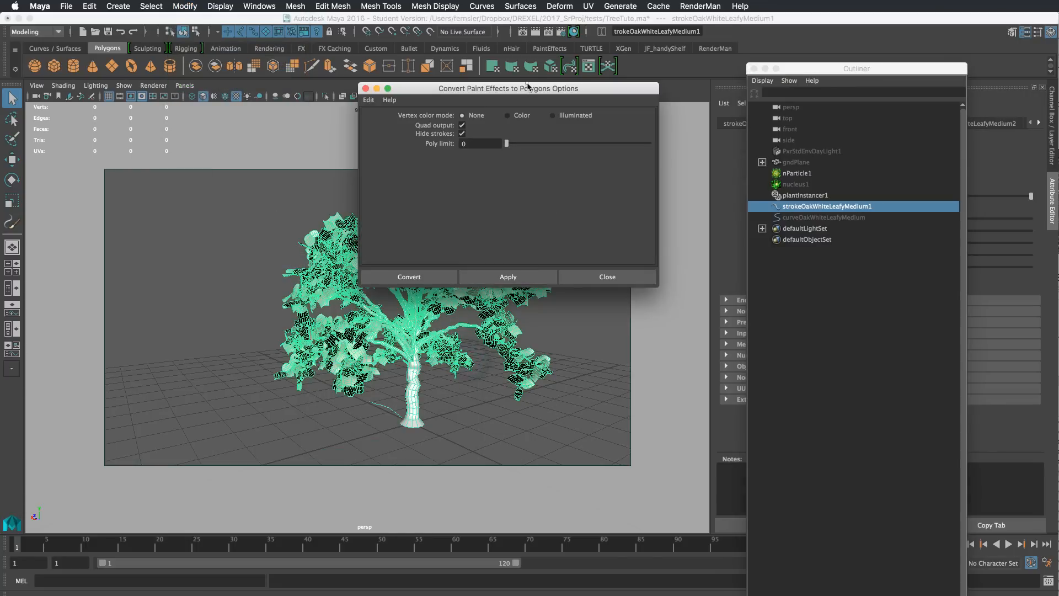
# Step: Convert the oak stroke to polygons with quad output, hidden strokes and a poly limit of 0
pyautogui.moveTo(528, 86)
pyautogui.mouseDown()
pyautogui.moveTo(527, 138)
pyautogui.moveTo(527, 103)
pyautogui.moveTo(304, 149)
pyautogui.mouseUp()
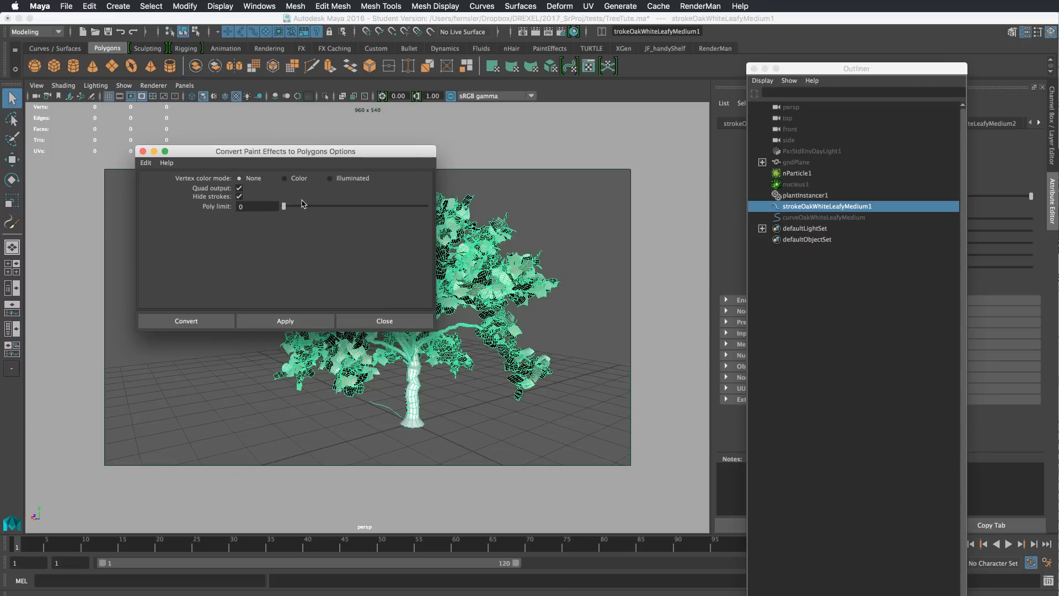
pyautogui.click(253, 207)
pyautogui.moveTo(284, 209); pyautogui.dragTo(263, 206)
pyautogui.click(203, 321)
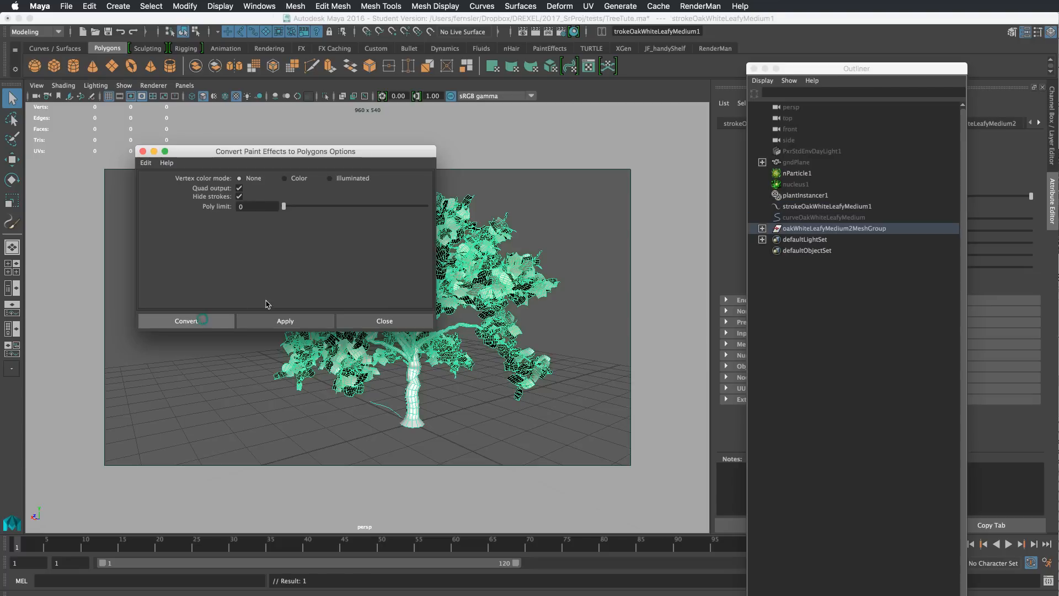
pyautogui.click(406, 320)
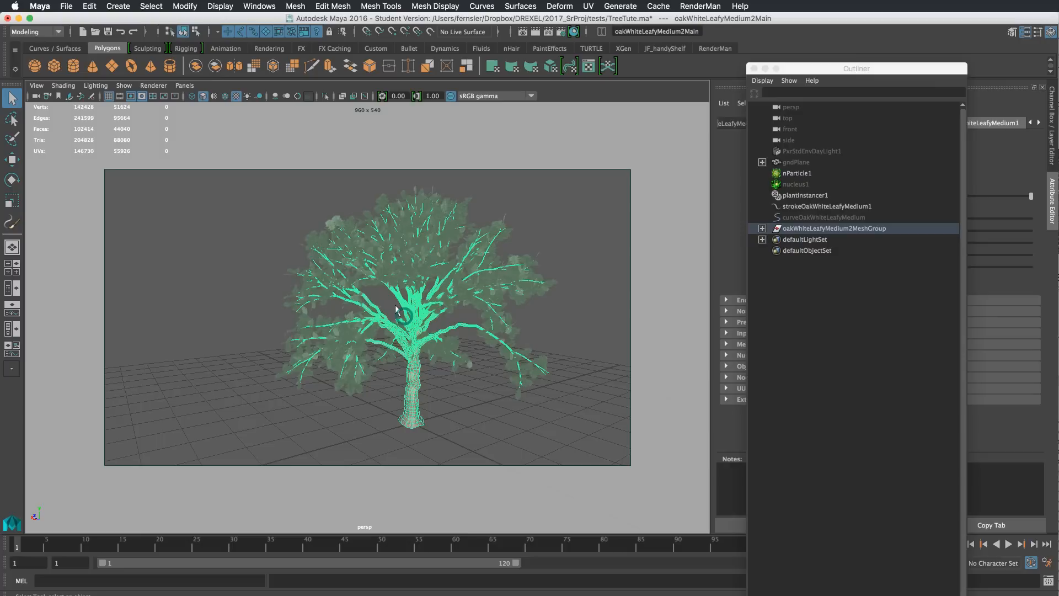
# Step: Expand the converted mesh group and examine its separate trunk and leaf meshes in the Outliner and viewport
pyautogui.click(828, 228)
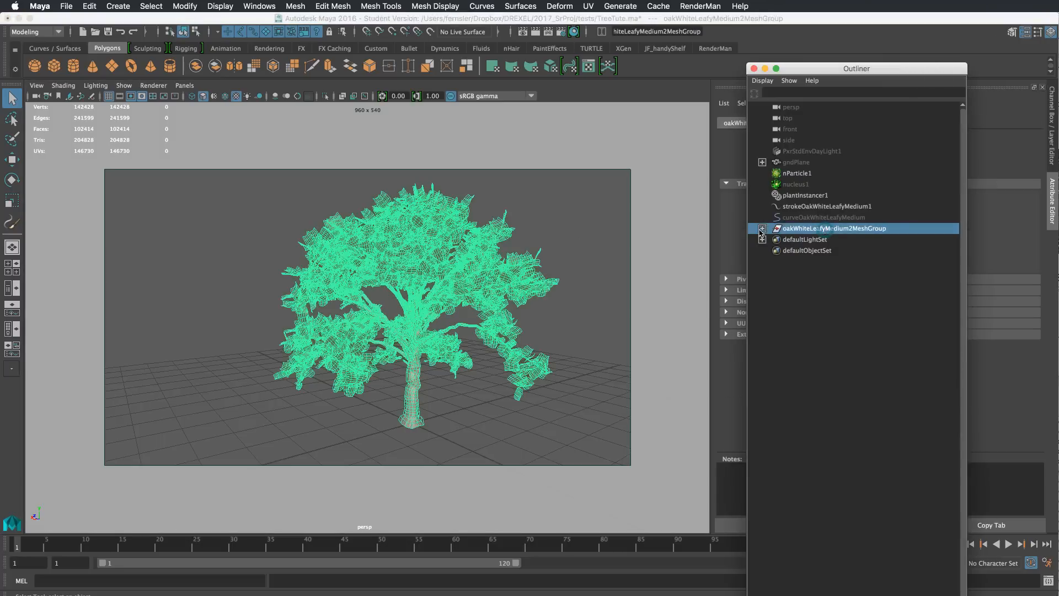
pyautogui.click(762, 228)
pyautogui.moveTo(888, 240); pyautogui.dragTo(890, 251)
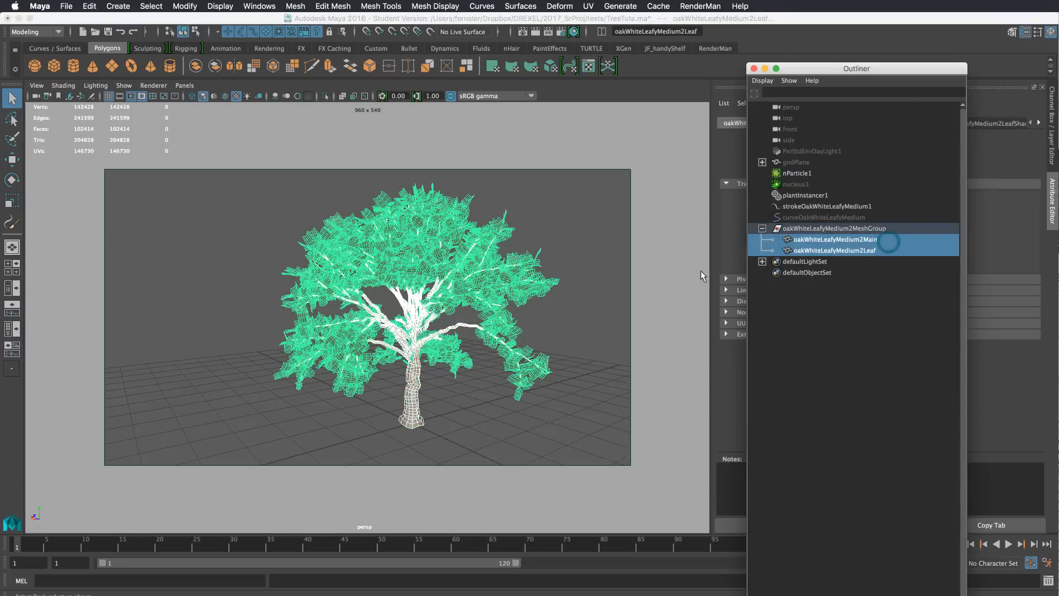
pyautogui.click(614, 254)
pyautogui.keyDown('alt'); pyautogui.moveTo(551, 274); pyautogui.dragTo(522, 273); pyautogui.keyUp('alt')
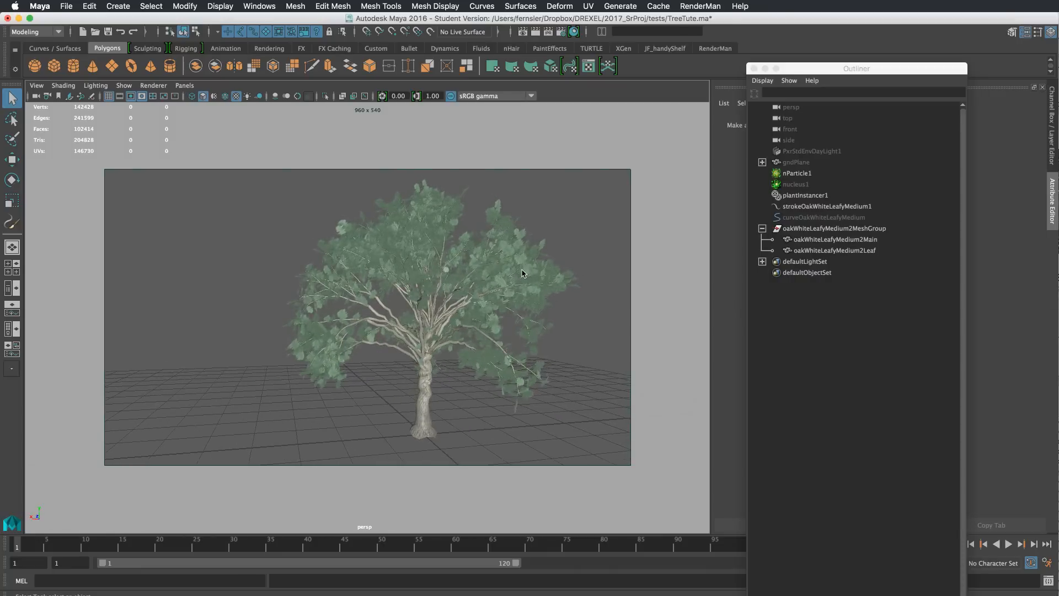
pyautogui.click(517, 252)
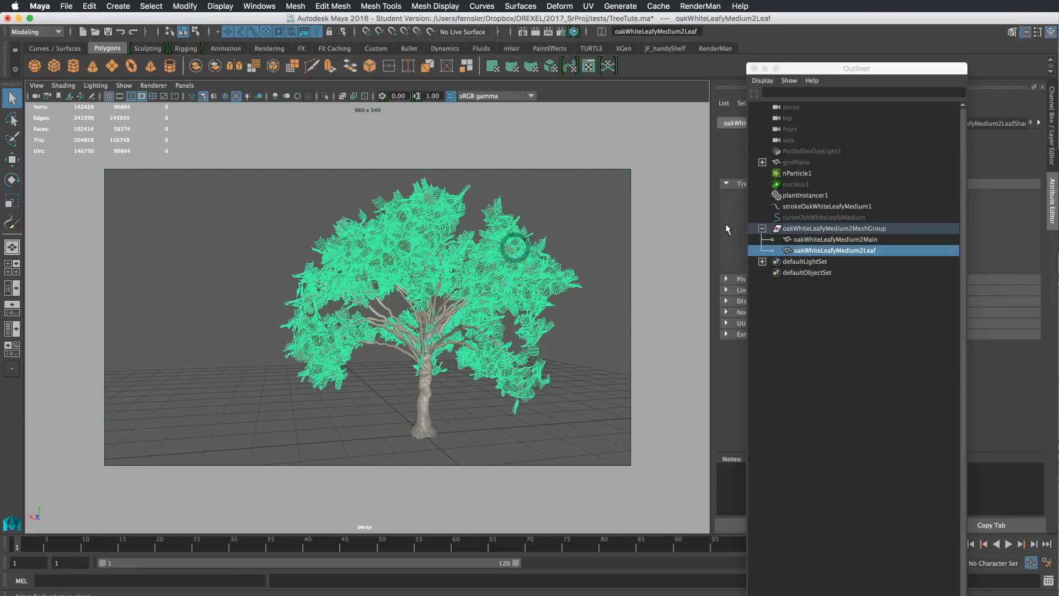
# Step: Select the whole converted mesh group, scrub to frame 37 to check its wind motion, and return to frame 1
pyautogui.click(808, 229)
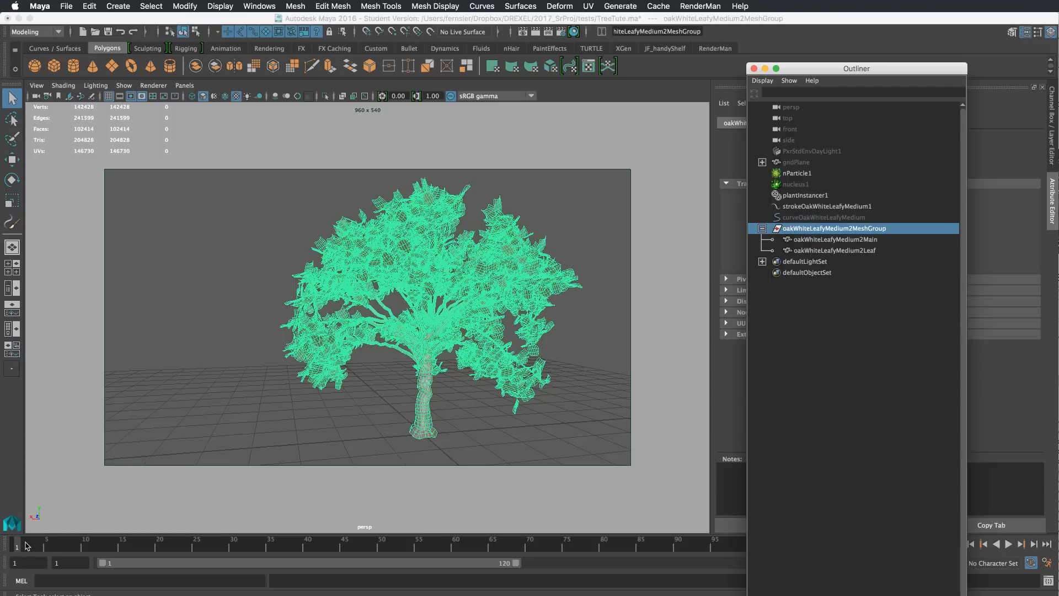
pyautogui.moveTo(25, 543); pyautogui.dragTo(273, 536)
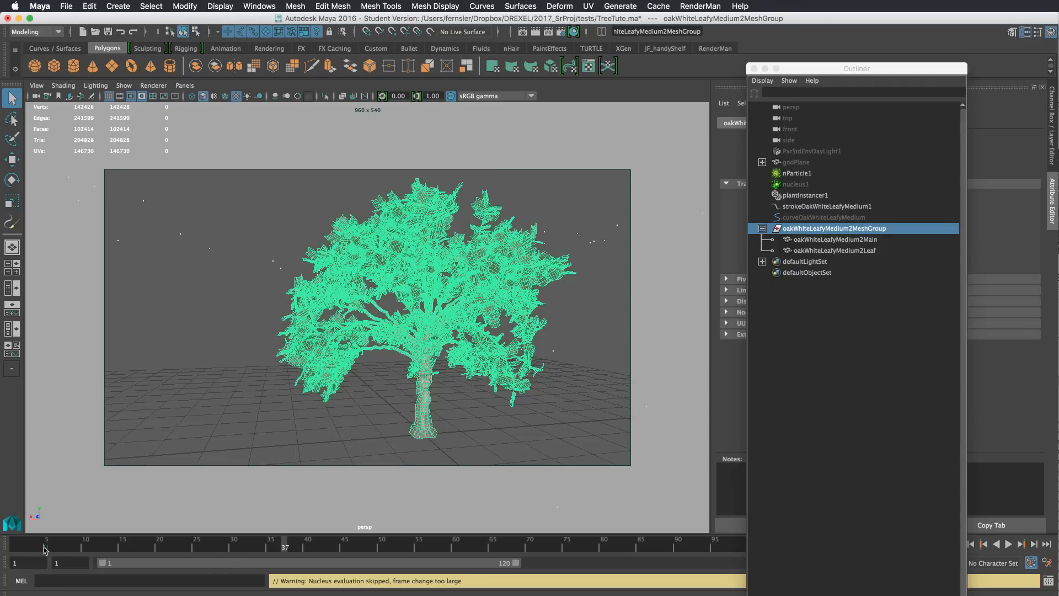
pyautogui.moveTo(45, 549); pyautogui.dragTo(8, 548)
# Step: Duplicate the oak mesh group and activate the Move tool
pyautogui.keyDown('alt'); pyautogui.moveTo(462, 408); pyautogui.dragTo(414, 366, button='right'); pyautogui.keyUp('alt')
pyautogui.keyDown('alt'); pyautogui.moveTo(414, 366); pyautogui.dragTo(382, 380); pyautogui.keyUp('alt')
pyautogui.keyDown('alt'); pyautogui.moveTo(381, 380); pyautogui.dragTo(443, 382, button='right'); pyautogui.keyUp('alt')
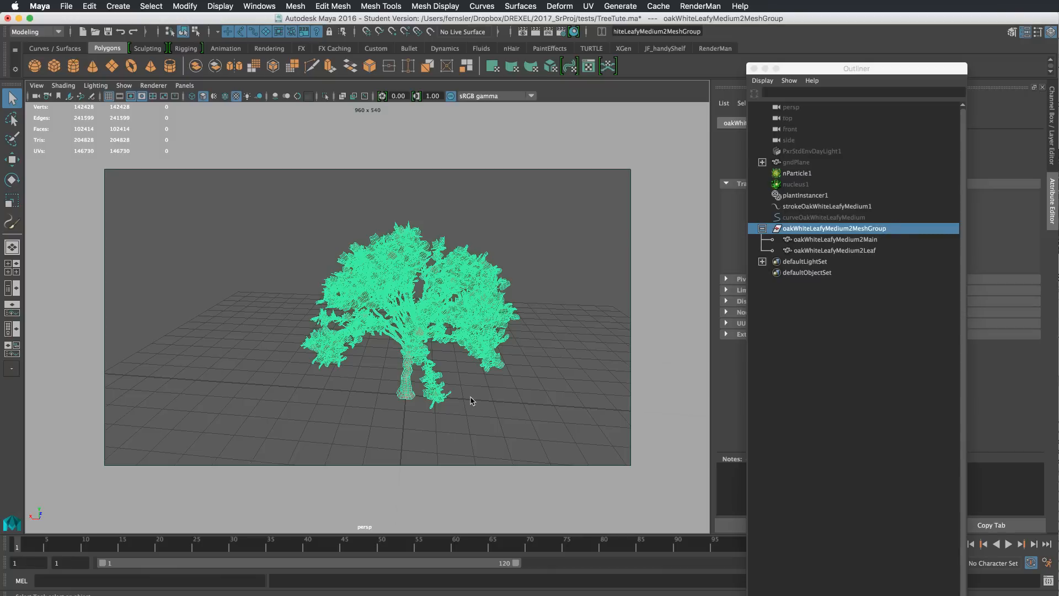
pyautogui.press('super+d')
pyautogui.press('w')
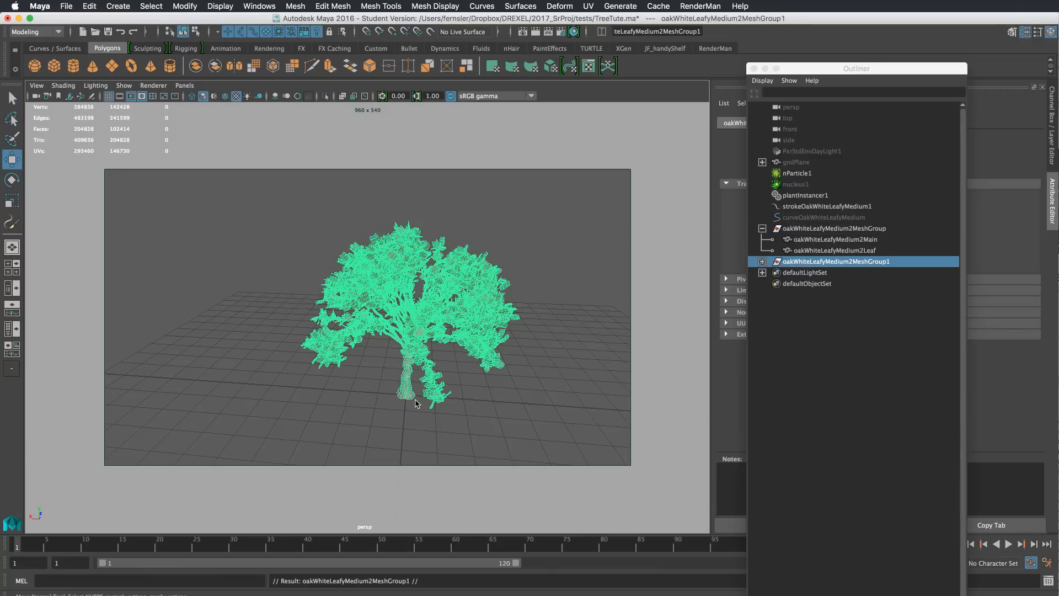
# Step: Switch the perspective view's renderer to Legacy Default Viewport
pyautogui.keyDown('alt'); pyautogui.moveTo(345, 402); pyautogui.dragTo(367, 399); pyautogui.keyUp('alt')
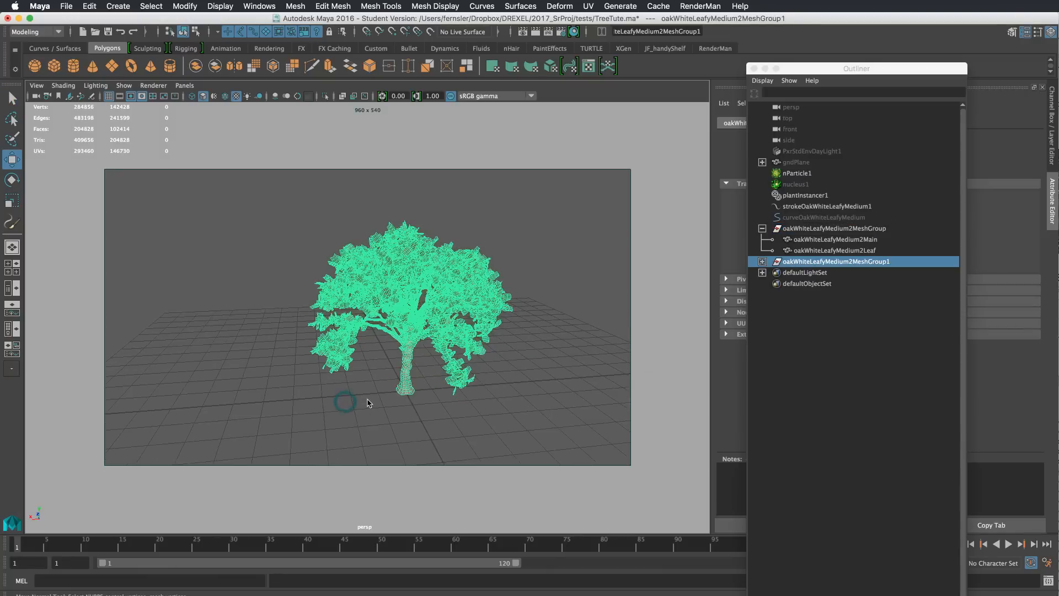
pyautogui.rightClick(397, 367)
pyautogui.moveTo(243, 316)
pyautogui.keyDown('alt'); pyautogui.mouseDown()
pyautogui.moveTo(444, 314)
pyautogui.moveTo(237, 312)
pyautogui.mouseUp(); pyautogui.keyUp('alt')
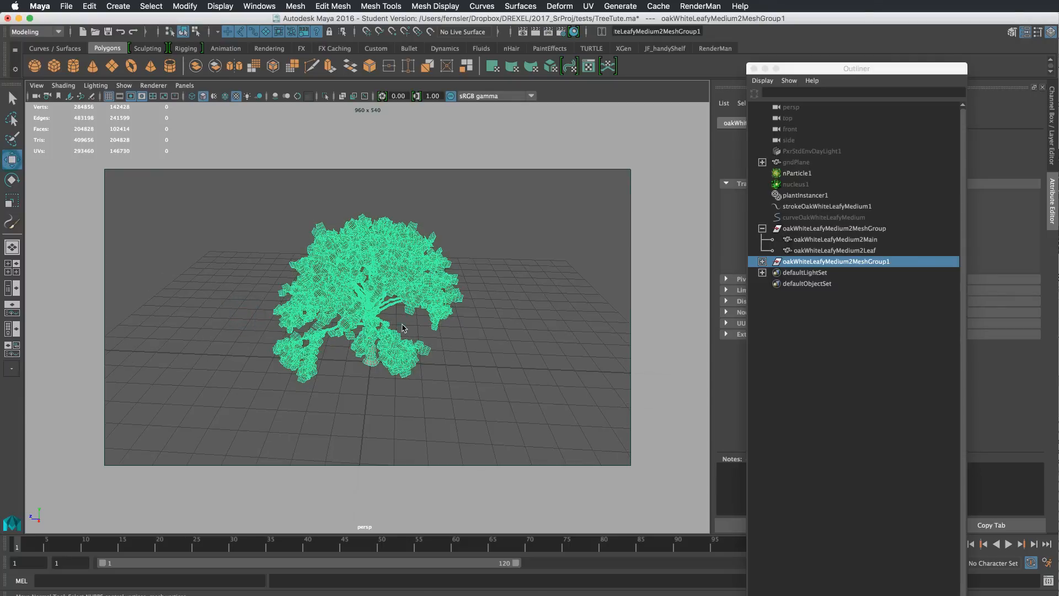
pyautogui.keyDown('alt'); pyautogui.moveTo(401, 323); pyautogui.dragTo(356, 321); pyautogui.keyUp('alt')
pyautogui.click(151, 86)
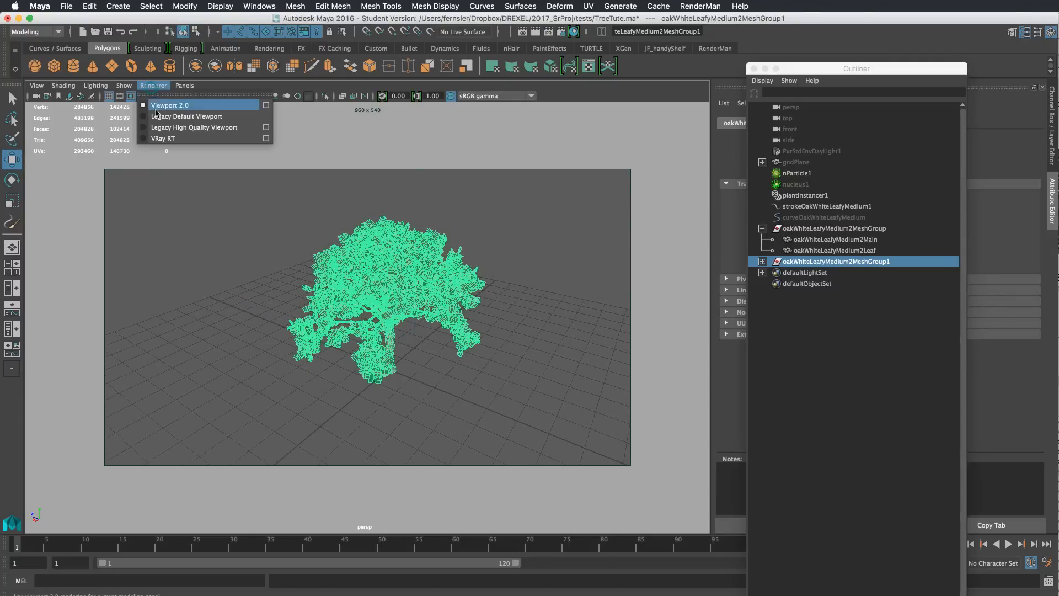
pyautogui.click(160, 116)
pyautogui.moveTo(415, 289)
pyautogui.keyDown('alt'); pyautogui.mouseDown()
pyautogui.moveTo(389, 254)
pyautogui.moveTo(414, 295)
pyautogui.mouseUp(); pyautogui.keyUp('alt')
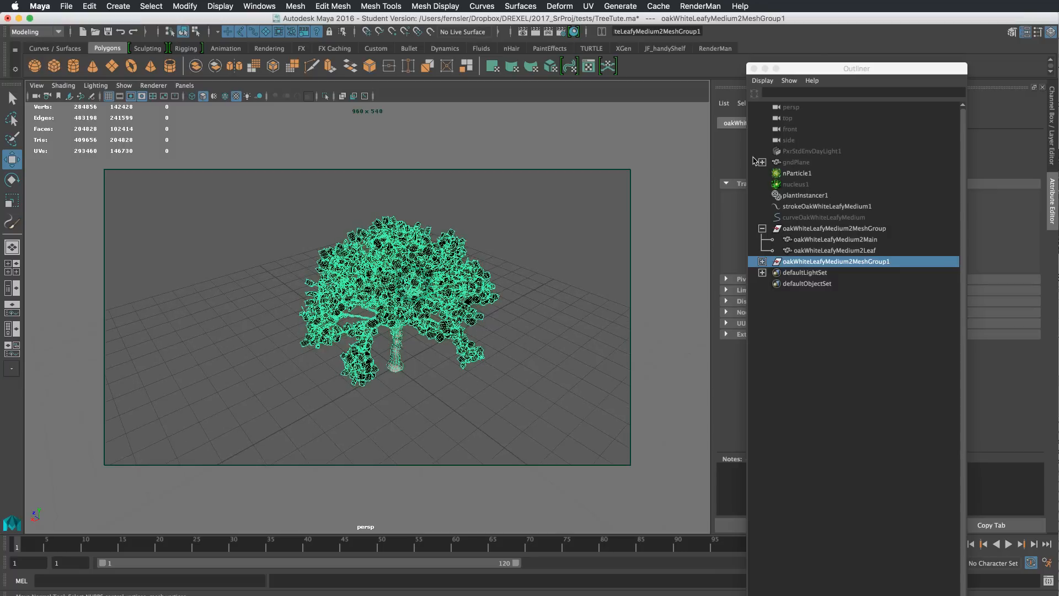
# Step: Return the tree meshes to object mode and select the duplicated oakWhiteLeafyMedium2MeshGroup1 in the Outliner
pyautogui.click(12, 139)
pyautogui.click(13, 159)
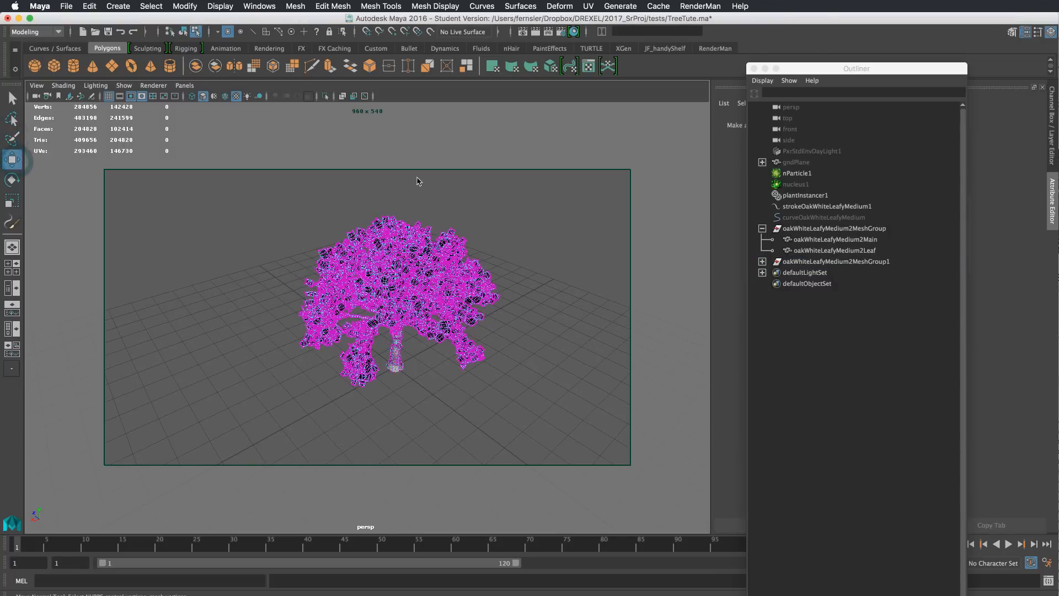
pyautogui.moveTo(379, 248); pyautogui.dragTo(429, 199, button='right')
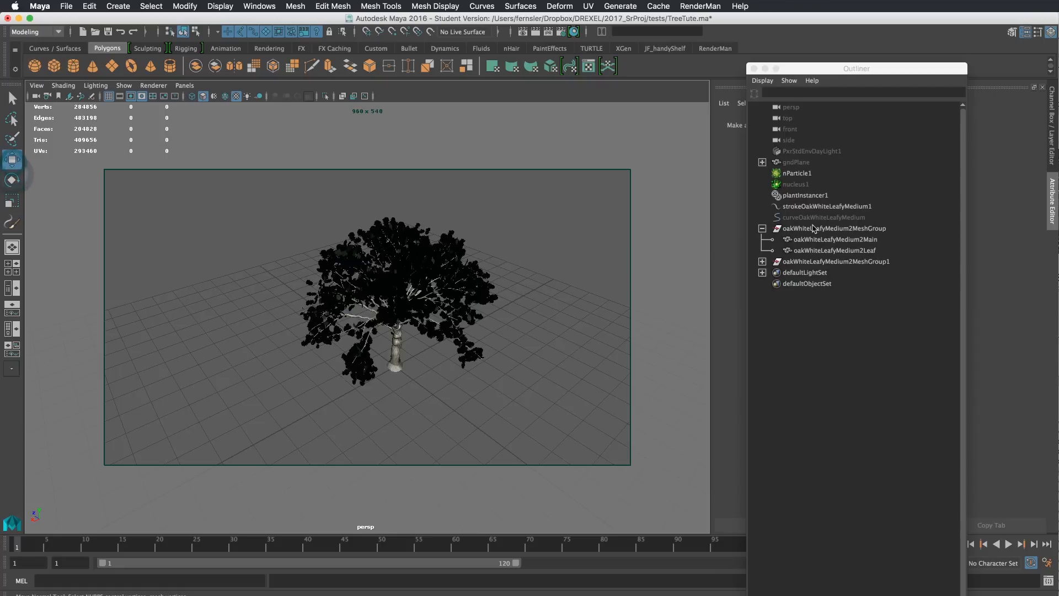
pyautogui.click(813, 228)
pyautogui.click(811, 260)
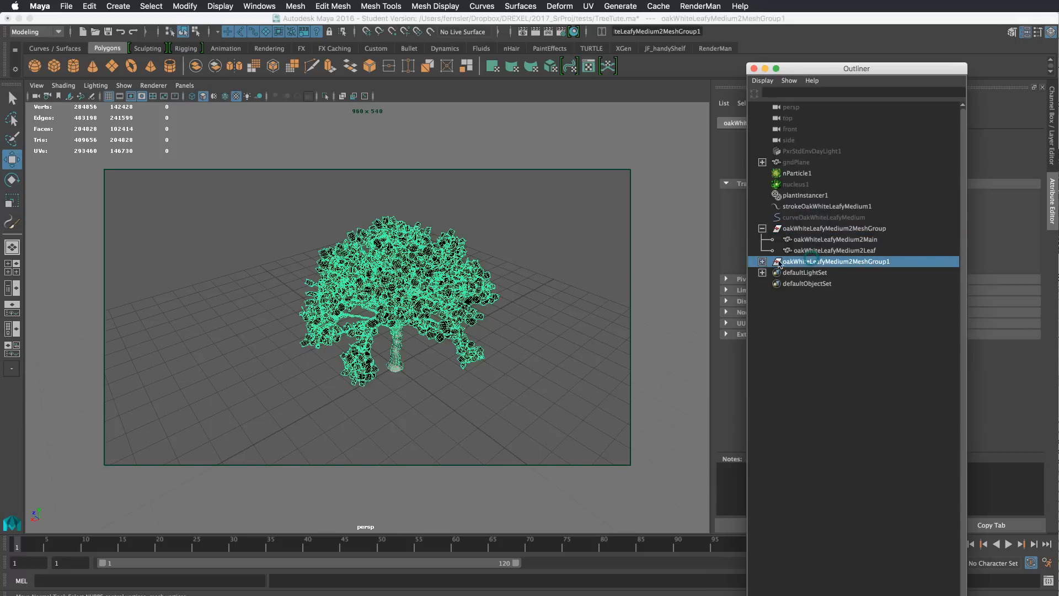
# Step: Move the Outliner off the Attribute Editor and set the duplicated tree's Translate Z to 5
pyautogui.moveTo(797, 71); pyautogui.dragTo(1058, 77)
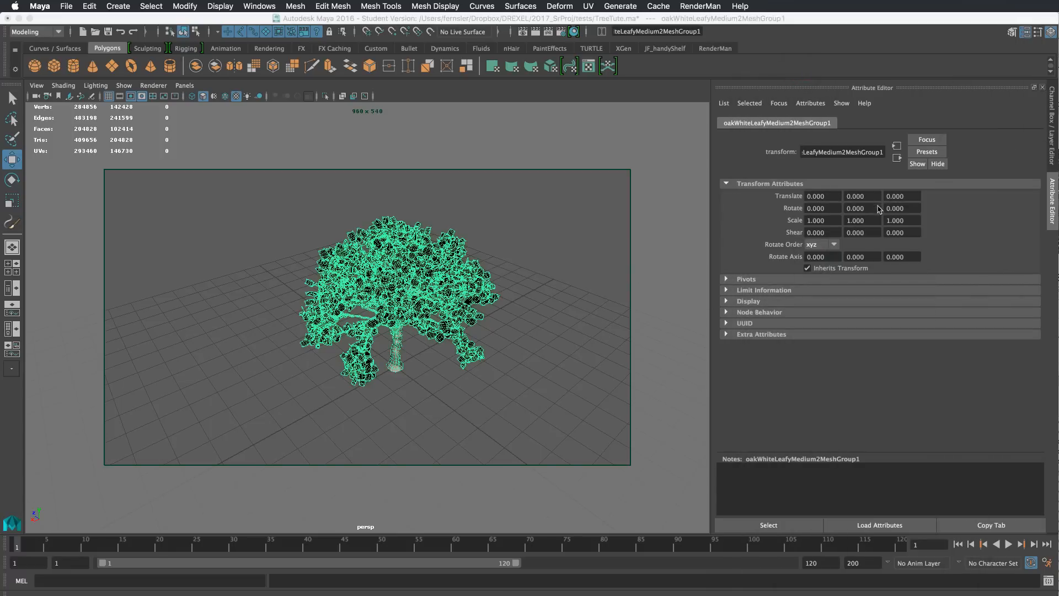
pyautogui.click(904, 197)
pyautogui.write('2')
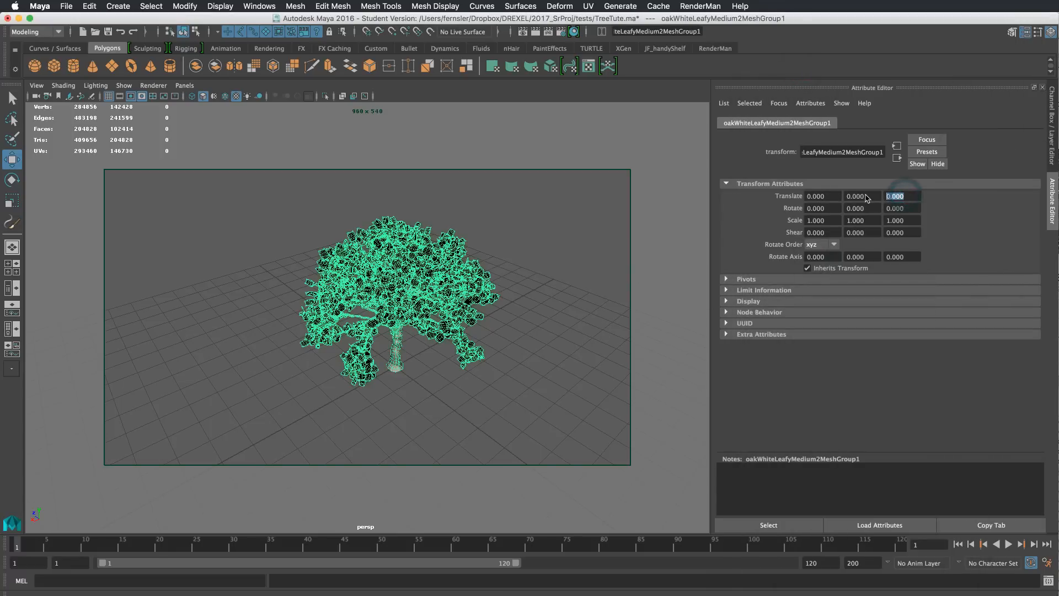
pyautogui.press('Return')
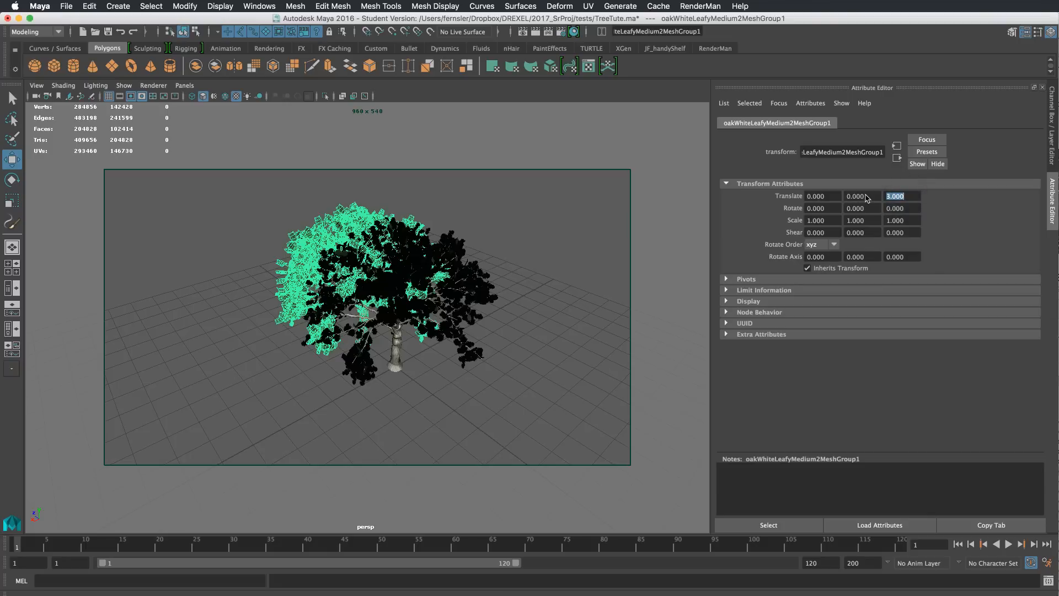
pyautogui.write('5')
pyautogui.press('Return')
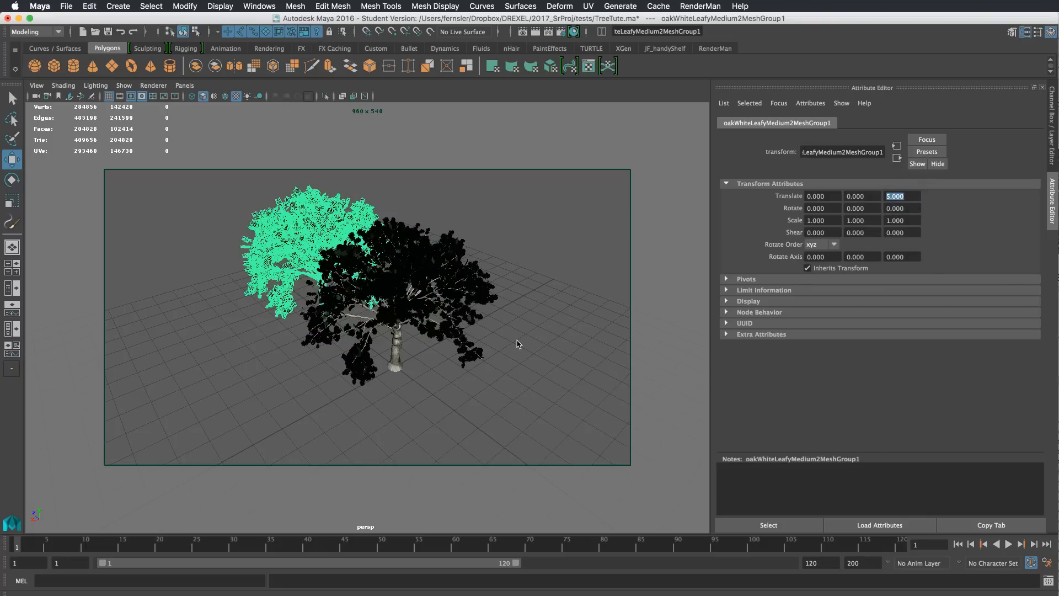
# Step: Deselect the tree, play the animation to compare the two trees, and return to frame 1
pyautogui.keyDown('alt'); pyautogui.moveTo(518, 344); pyautogui.dragTo(462, 305); pyautogui.keyUp('alt')
pyautogui.click(516, 242)
pyautogui.keyDown('alt'); pyautogui.moveTo(387, 304); pyautogui.dragTo(483, 301, button='right'); pyautogui.keyUp('alt')
pyautogui.hotkey('alt', 'v')
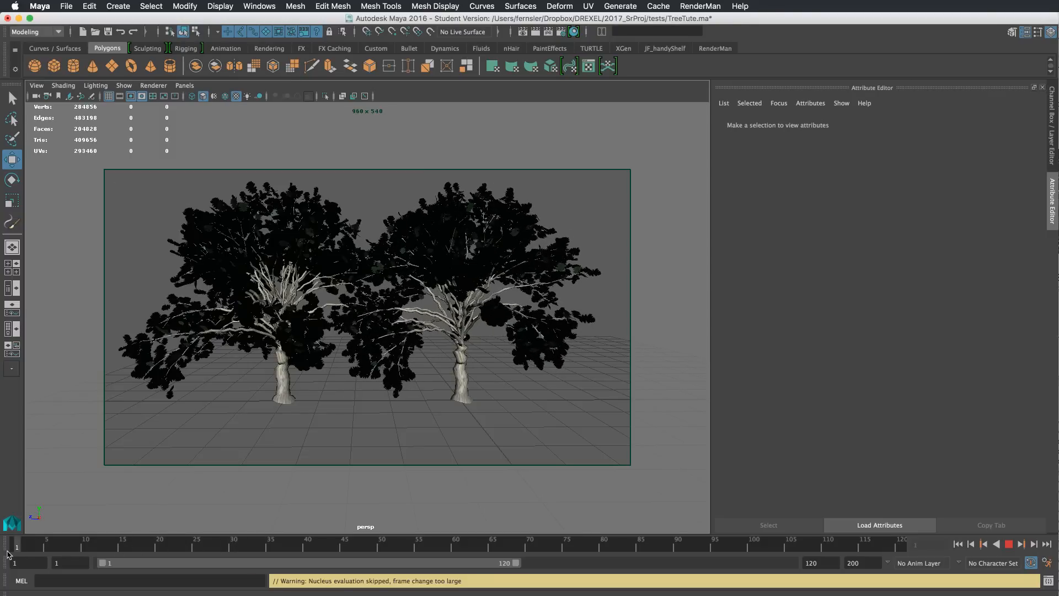
pyautogui.hotkey('alt', 'v')
pyautogui.hotkey('alt', 'shift', 'v')
# Step: Select the duplicated tree's leaf mesh and open the UV Editor to examine its leaf texture and UV layout
pyautogui.click(312, 339)
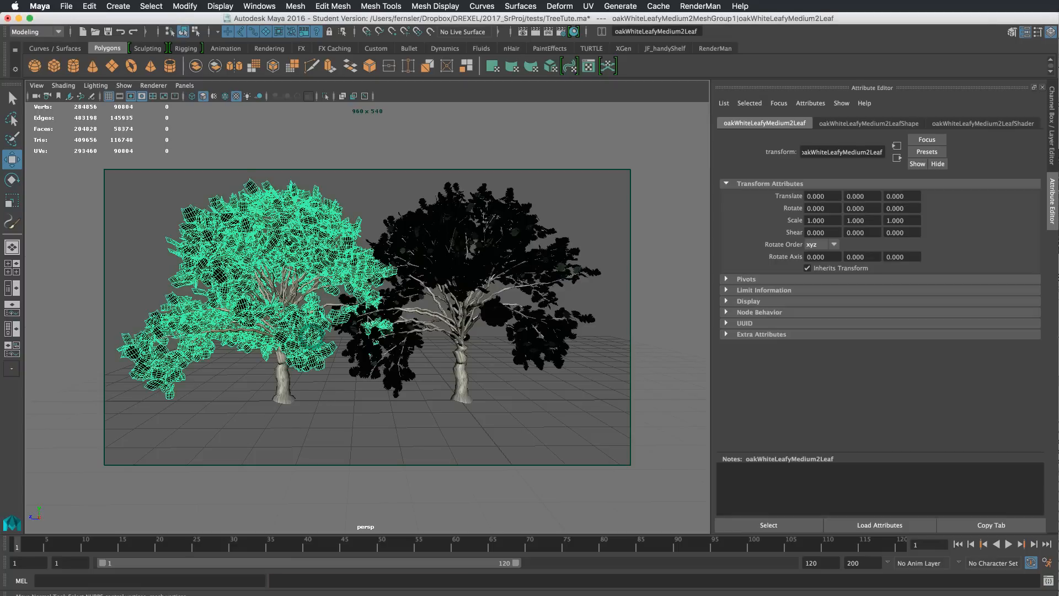
pyautogui.click(276, 4)
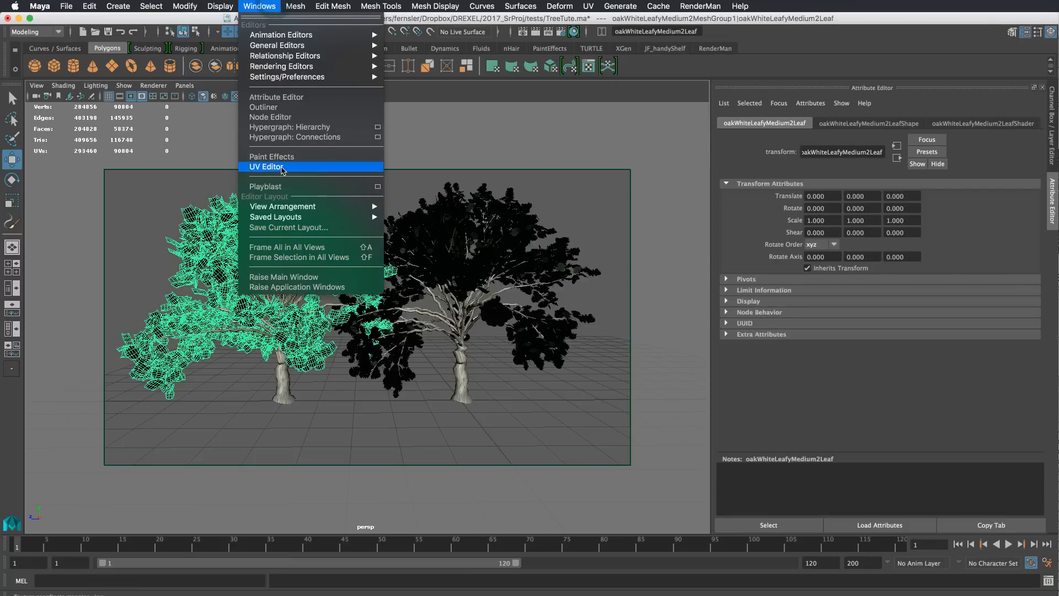
pyautogui.click(282, 167)
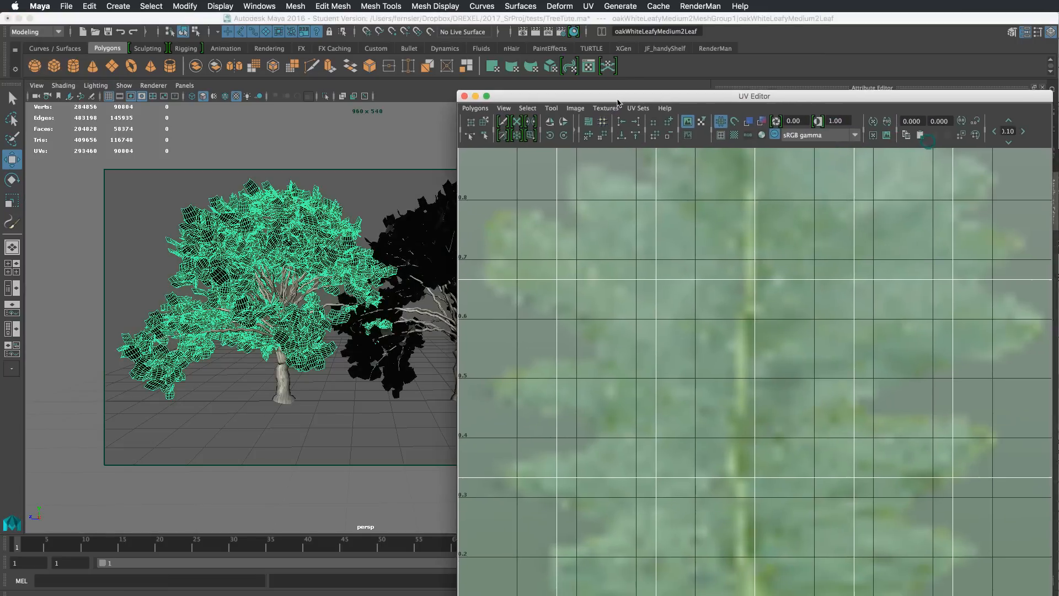
pyautogui.keyDown('alt'); pyautogui.moveTo(817, 270); pyautogui.dragTo(504, 258, button='right'); pyautogui.keyUp('alt')
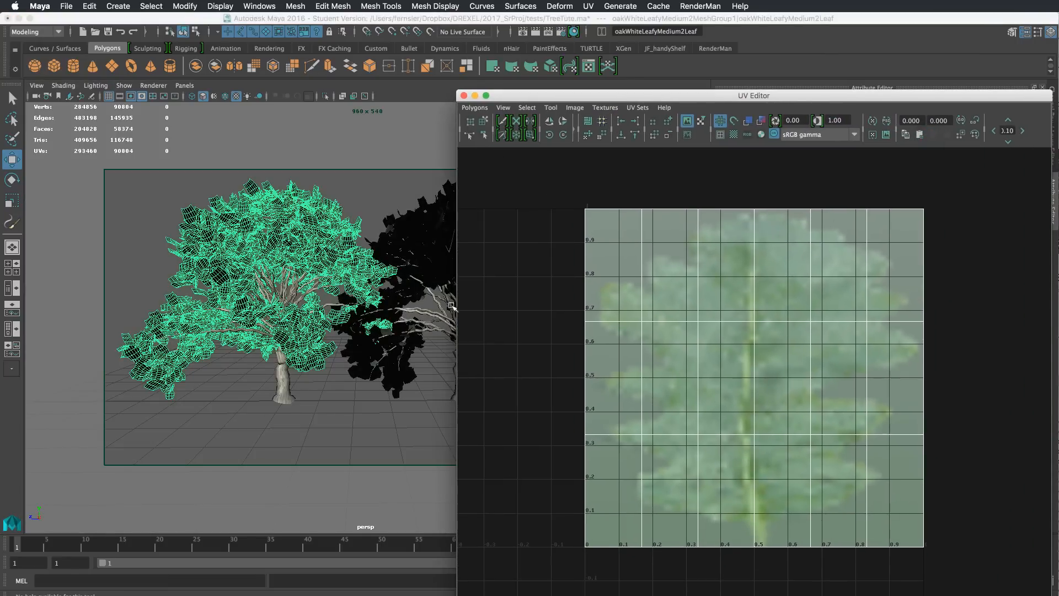
# Step: Select the duplicated tree's trunk and branch mesh and examine its bark UV layout in the UV Editor
pyautogui.click(287, 386)
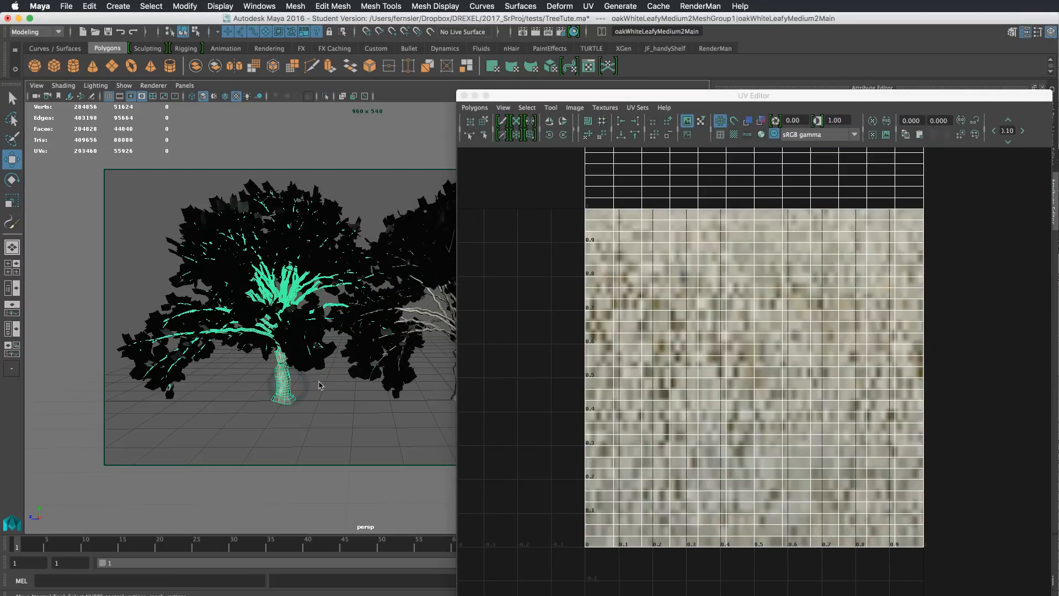
pyautogui.keyDown('alt'); pyautogui.moveTo(703, 324); pyautogui.dragTo(587, 317, button='right'); pyautogui.keyUp('alt')
pyautogui.keyDown('alt'); pyautogui.moveTo(758, 225); pyautogui.dragTo(697, 321, button='middle'); pyautogui.keyUp('alt')
pyautogui.keyDown('alt'); pyautogui.moveTo(698, 421); pyautogui.dragTo(687, 422, button='right'); pyautogui.keyUp('alt')
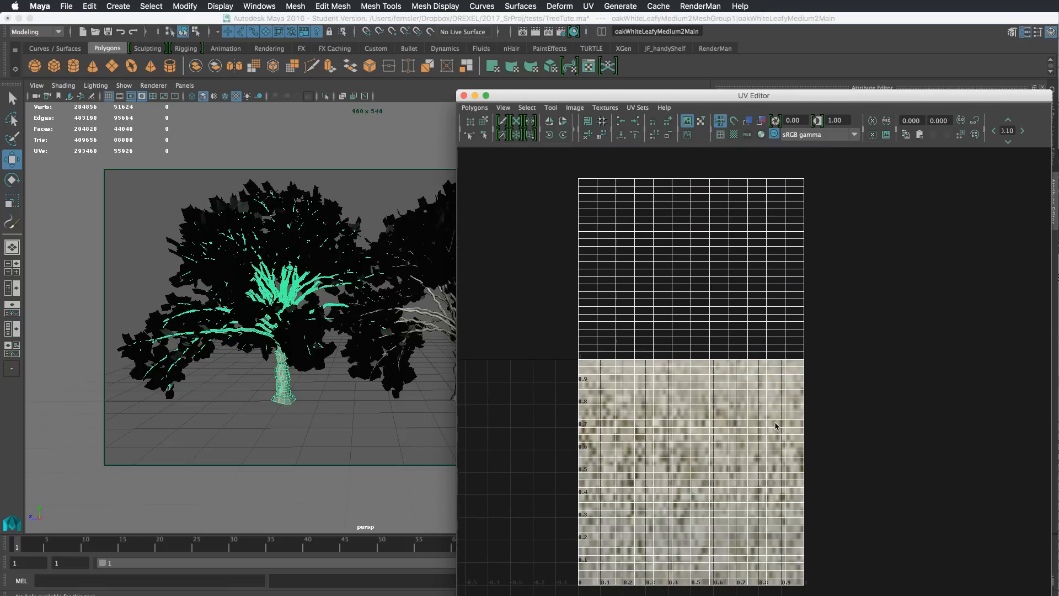
# Step: Select the duplicated tree's leaf mesh to view its UVs again and close the UV Editor
pyautogui.click(351, 246)
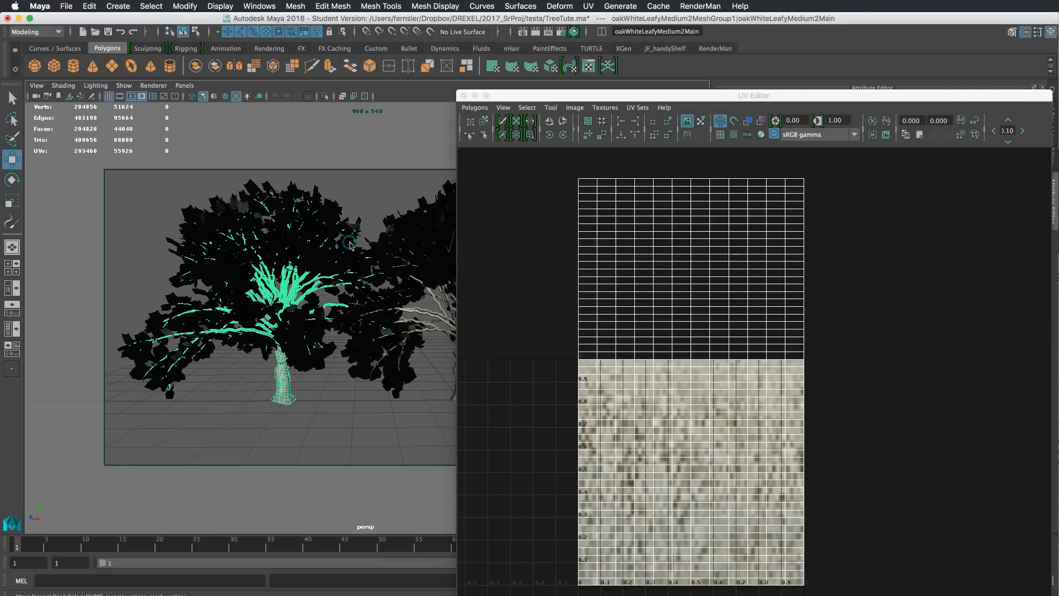
pyautogui.click(339, 243)
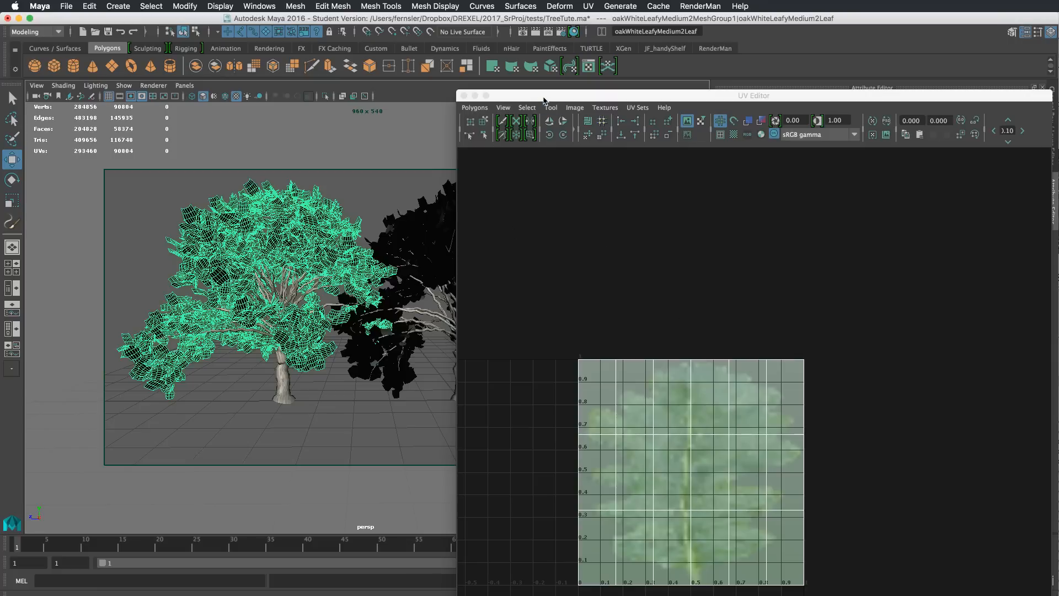
pyautogui.click(464, 95)
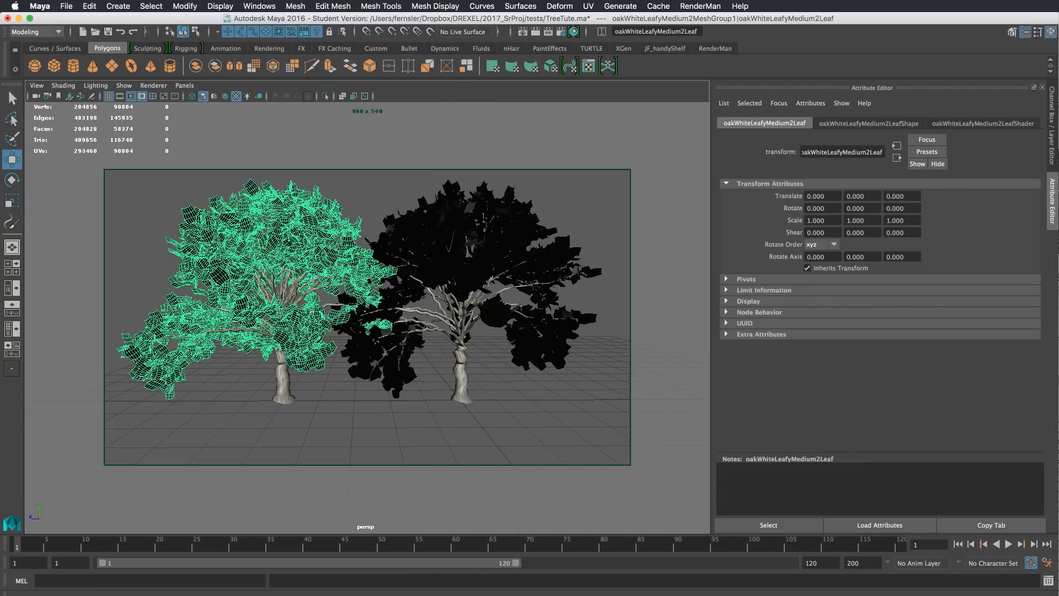
# Step: Move the Outliner below the tree attributes and open the shape attributes of strokeOakWhiteLeafyMedium1
pyautogui.click(831, 256)
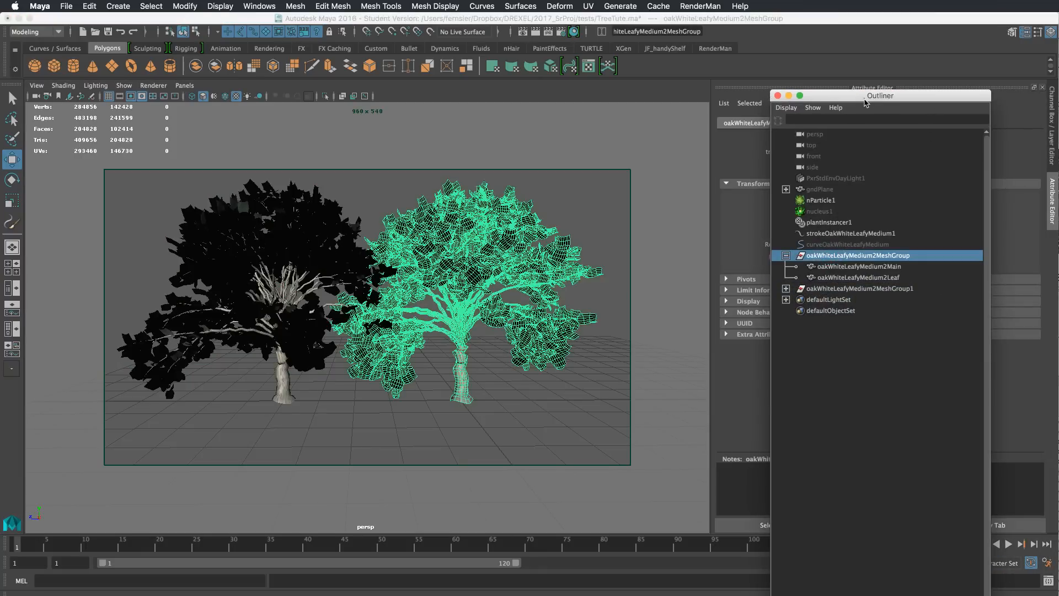
pyautogui.moveTo(864, 103); pyautogui.dragTo(806, 391)
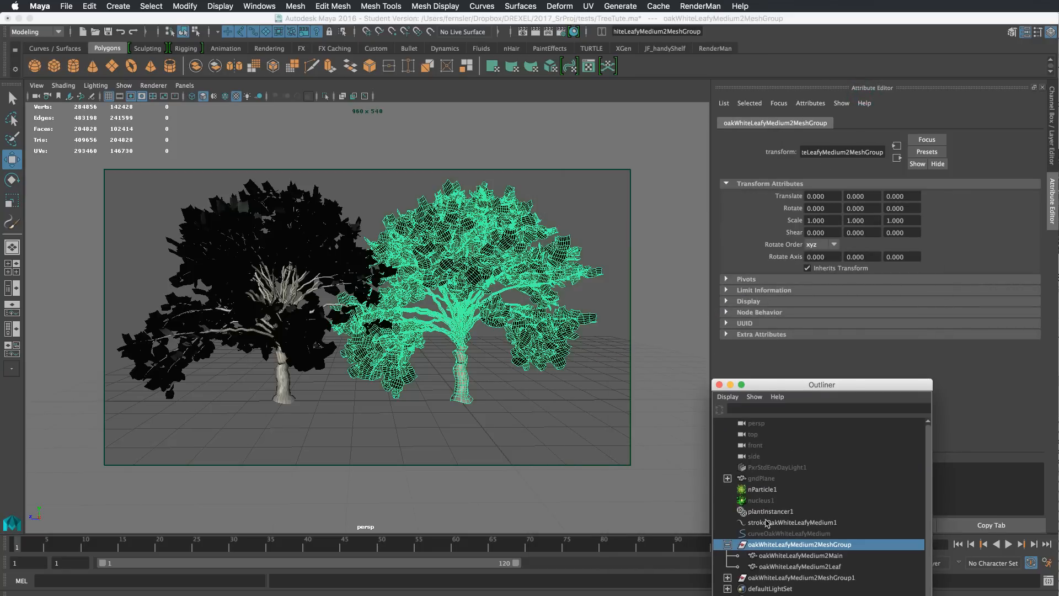
pyautogui.click(767, 522)
pyautogui.click(895, 122)
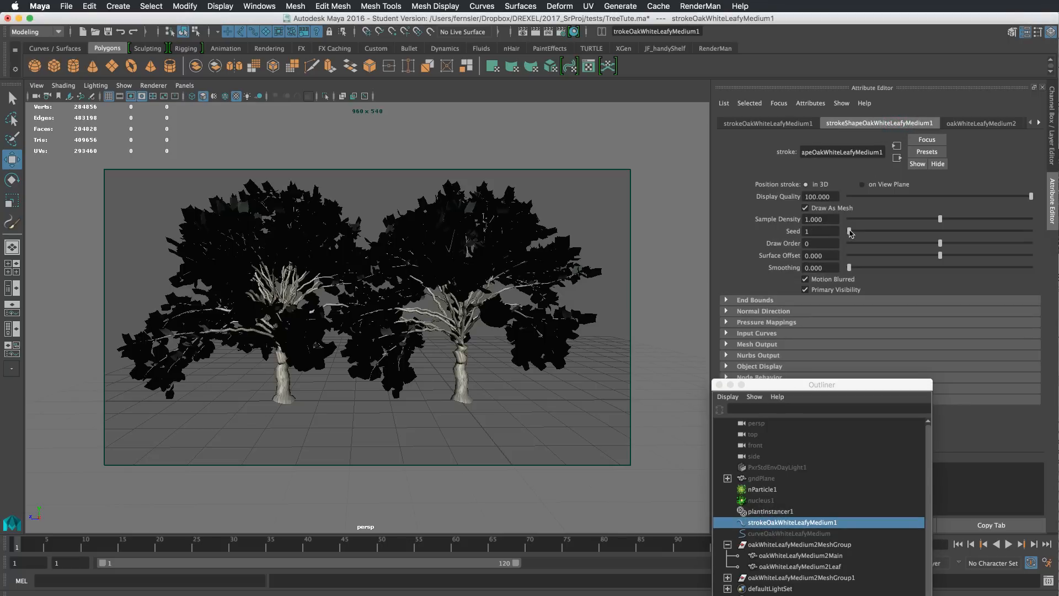
# Step: Vary the original oak by trying a stroke Seed of 58 and settling on 265
pyautogui.moveTo(850, 232); pyautogui.dragTo(860, 232)
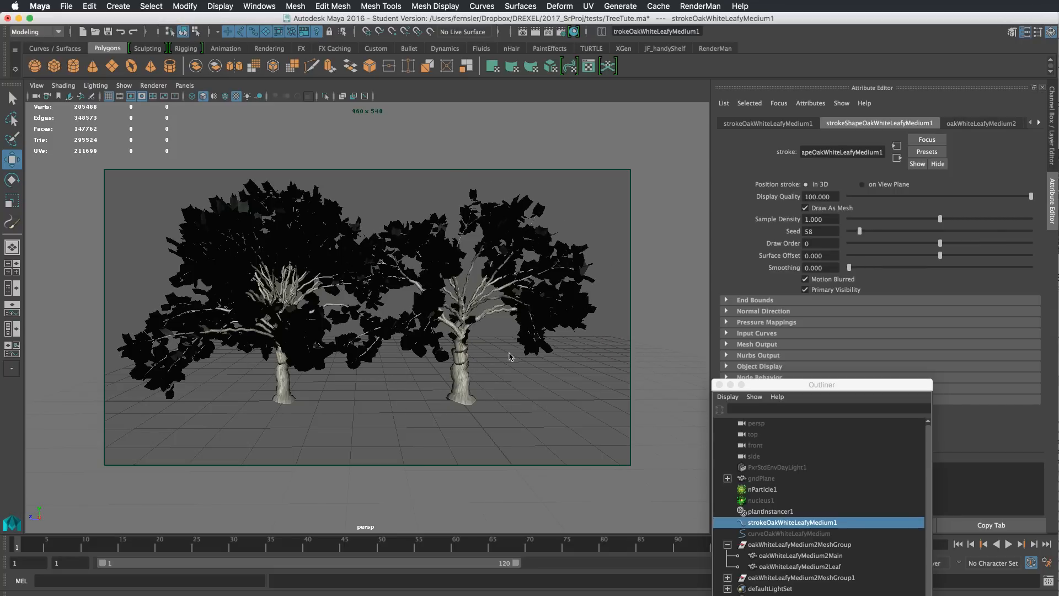
pyautogui.keyDown('alt'); pyautogui.moveTo(511, 354); pyautogui.dragTo(488, 386); pyautogui.keyUp('alt')
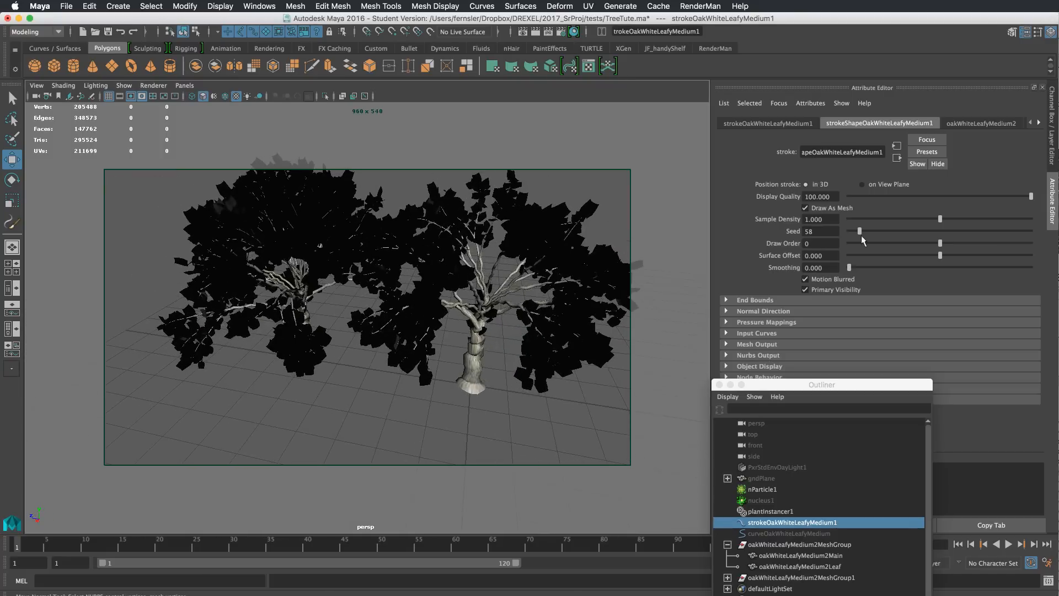
pyautogui.moveTo(869, 232); pyautogui.dragTo(898, 232)
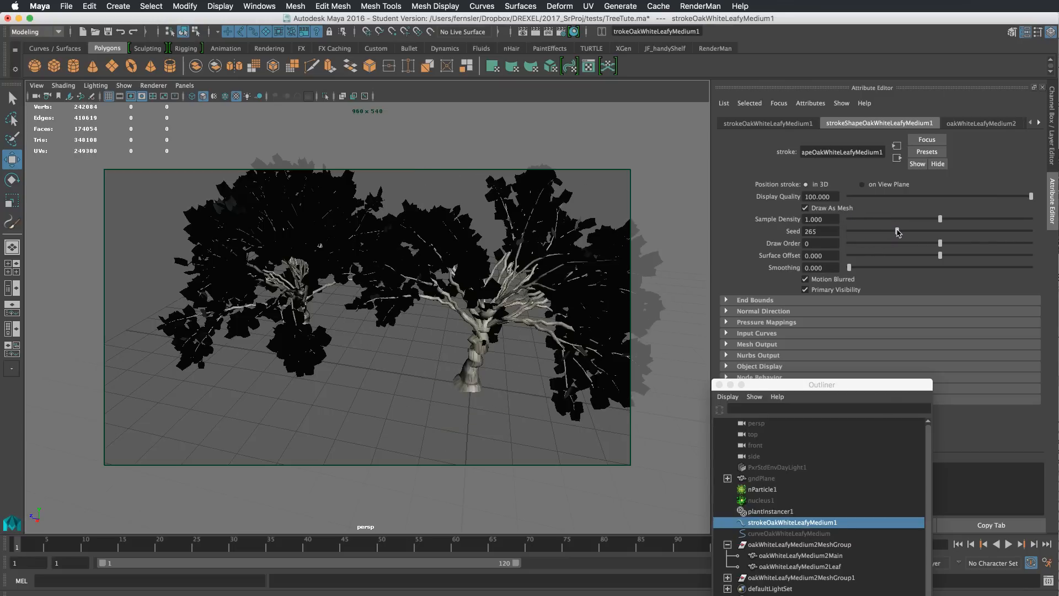
pyautogui.keyDown('alt'); pyautogui.moveTo(544, 320); pyautogui.dragTo(561, 299); pyautogui.keyUp('alt')
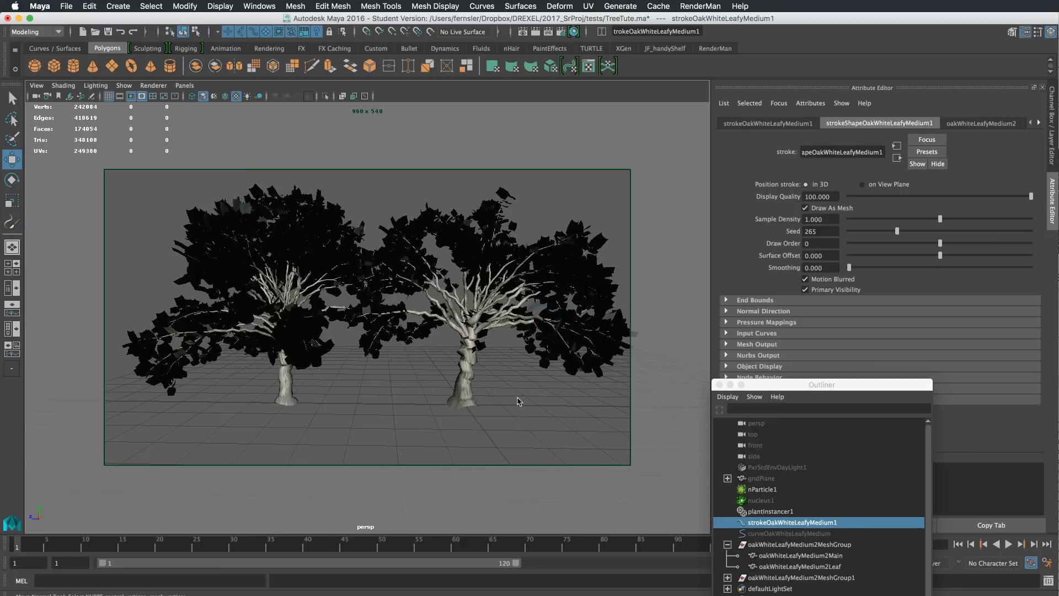
# Step: Duplicate oakWhiteLeafyMedium2MeshGroup and move the copy along Z to about 12.771, beyond the first duplicate
pyautogui.click(793, 545)
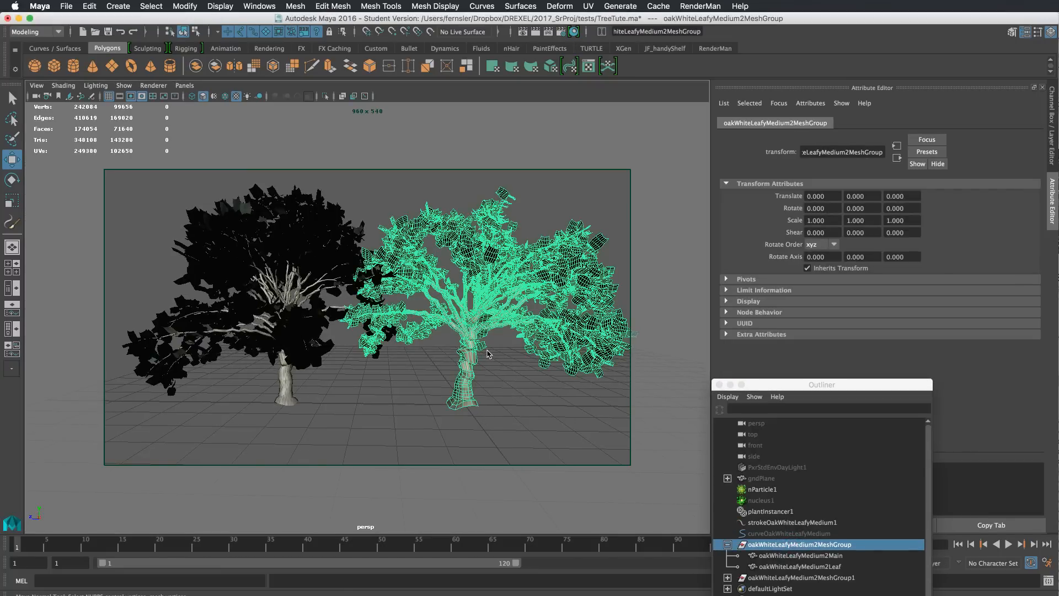
pyautogui.press('super+d')
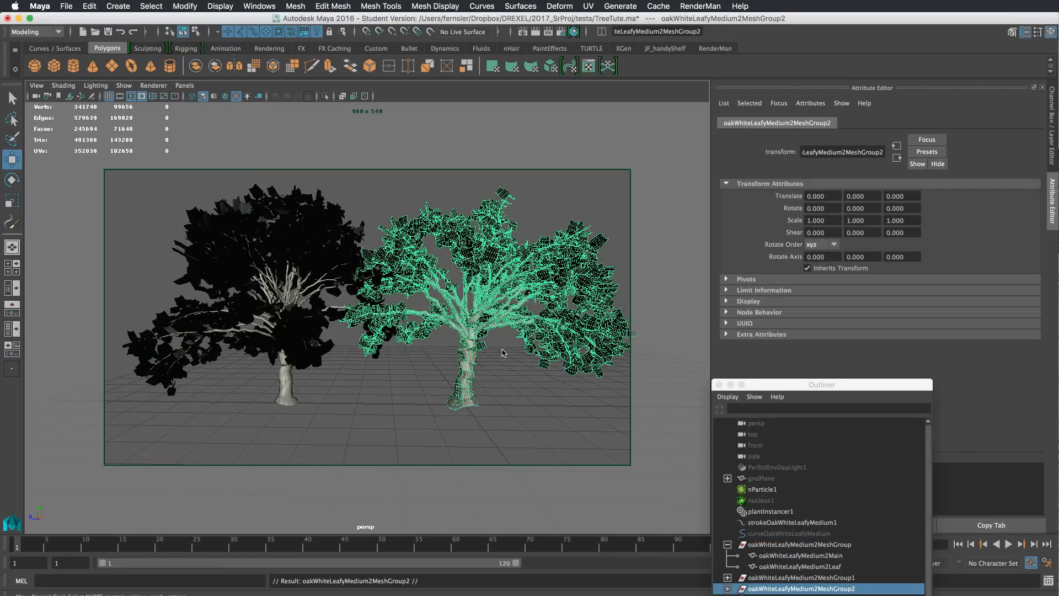
pyautogui.press('w')
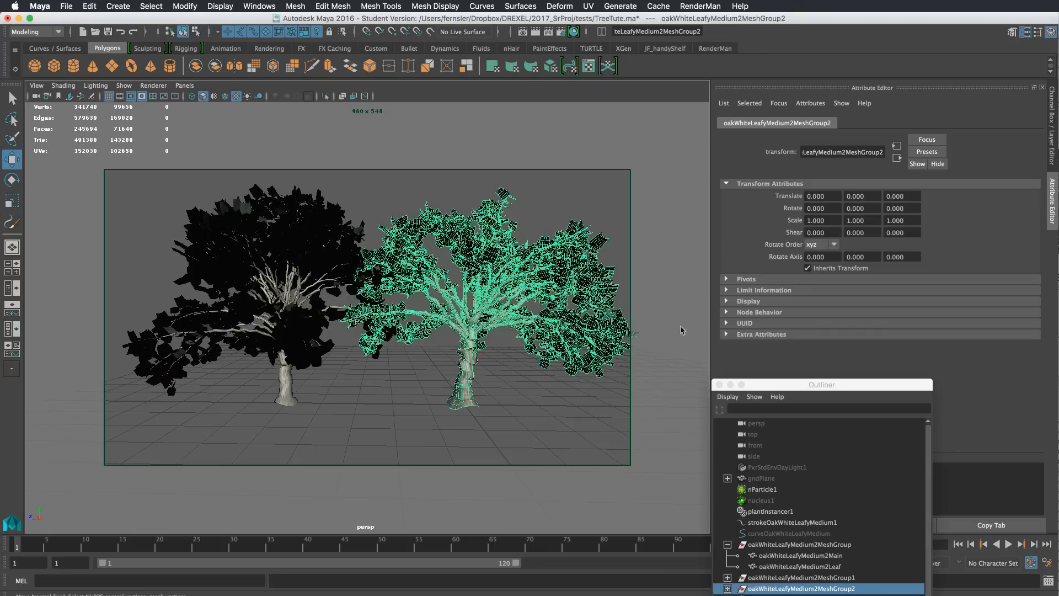
pyautogui.click(1052, 138)
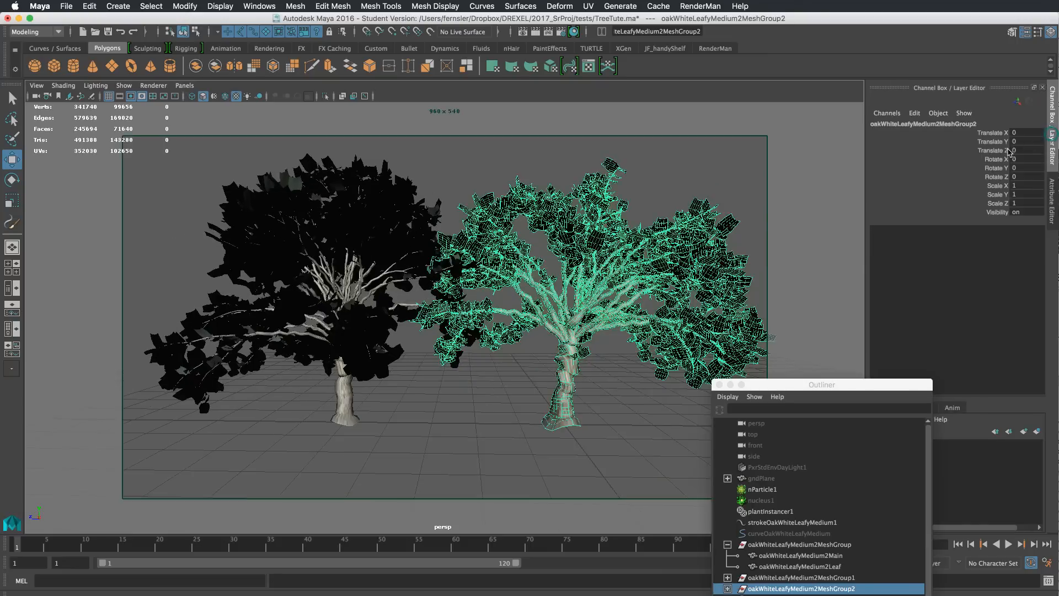
pyautogui.click(998, 133)
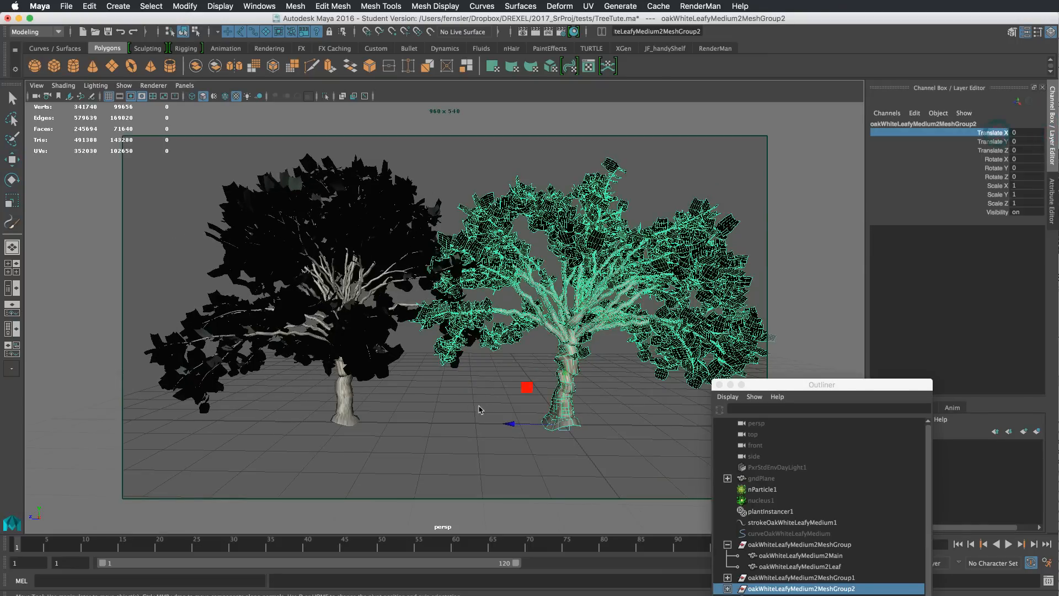
pyautogui.moveTo(507, 423); pyautogui.dragTo(2, 432)
pyautogui.moveTo(350, 423); pyautogui.dragTo(335, 424, button='middle')
pyautogui.keyDown('alt'); pyautogui.moveTo(434, 412); pyautogui.dragTo(273, 406, button='right'); pyautogui.keyUp('alt')
pyautogui.keyDown('alt'); pyautogui.moveTo(273, 406); pyautogui.dragTo(232, 411); pyautogui.keyUp('alt')
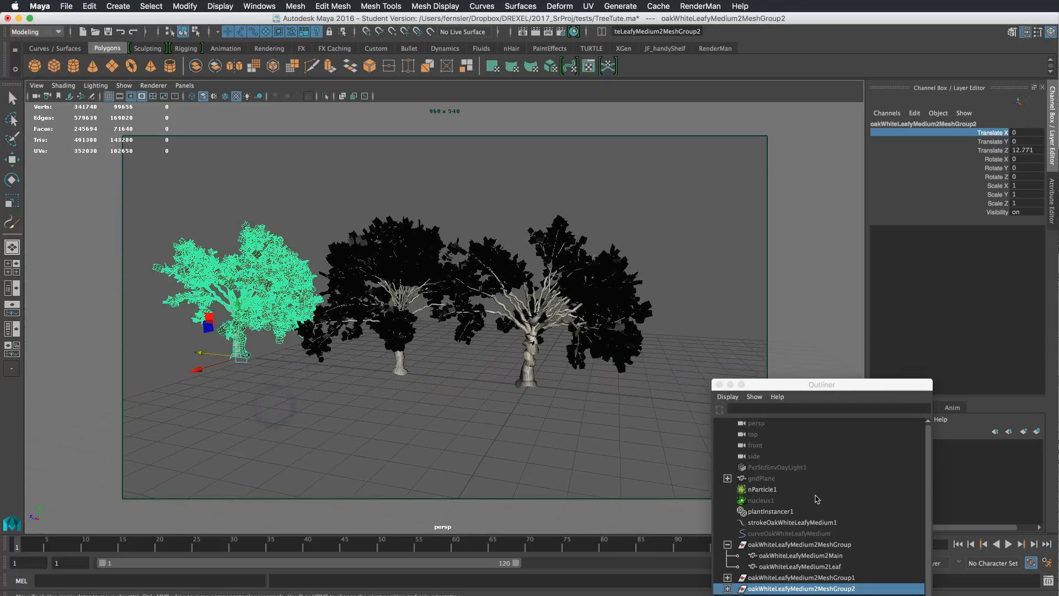
# Step: Reopen the oak stroke's shape attributes and set its Seed to 570
pyautogui.click(794, 511)
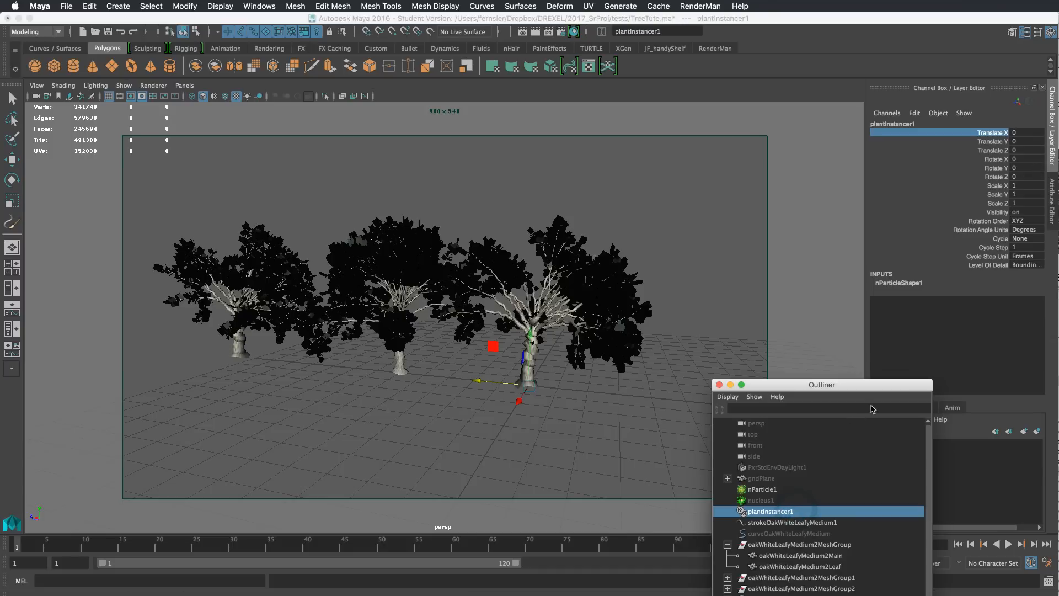
pyautogui.click(1052, 202)
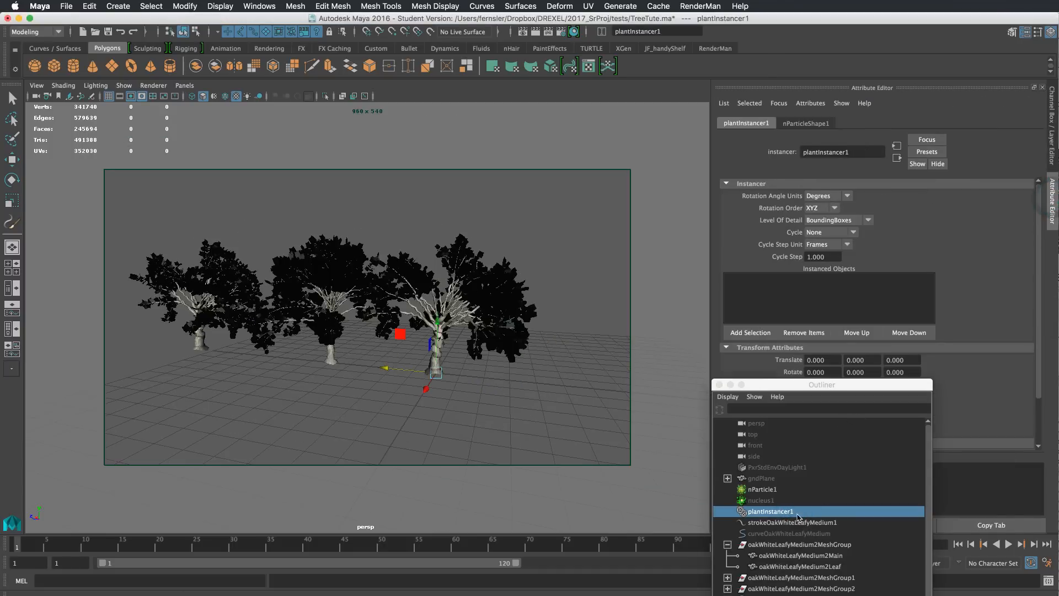
pyautogui.click(787, 534)
pyautogui.click(787, 522)
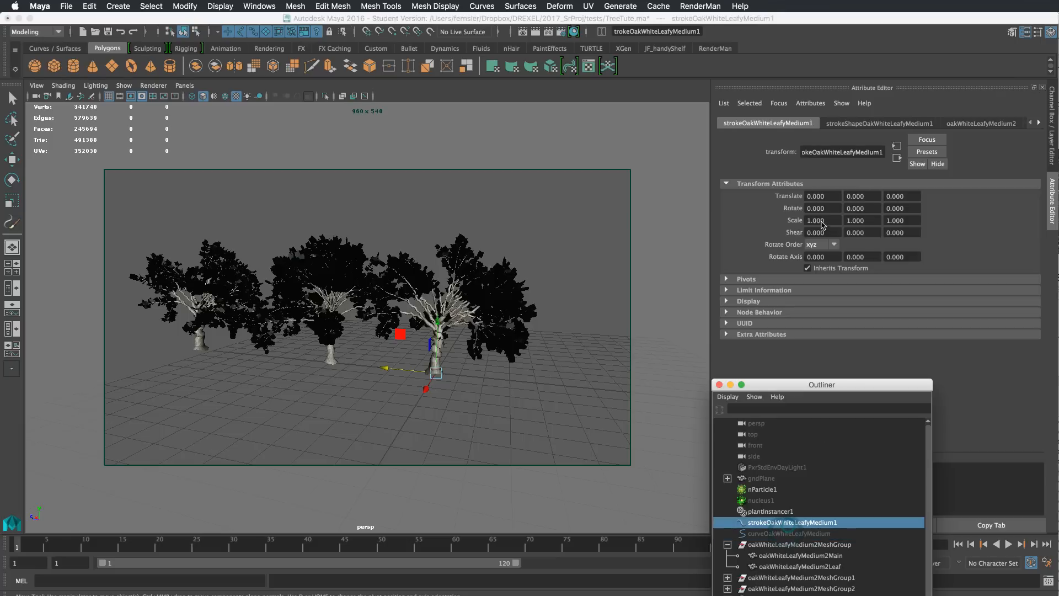
pyautogui.click(879, 123)
pyautogui.moveTo(929, 232); pyautogui.dragTo(953, 232)
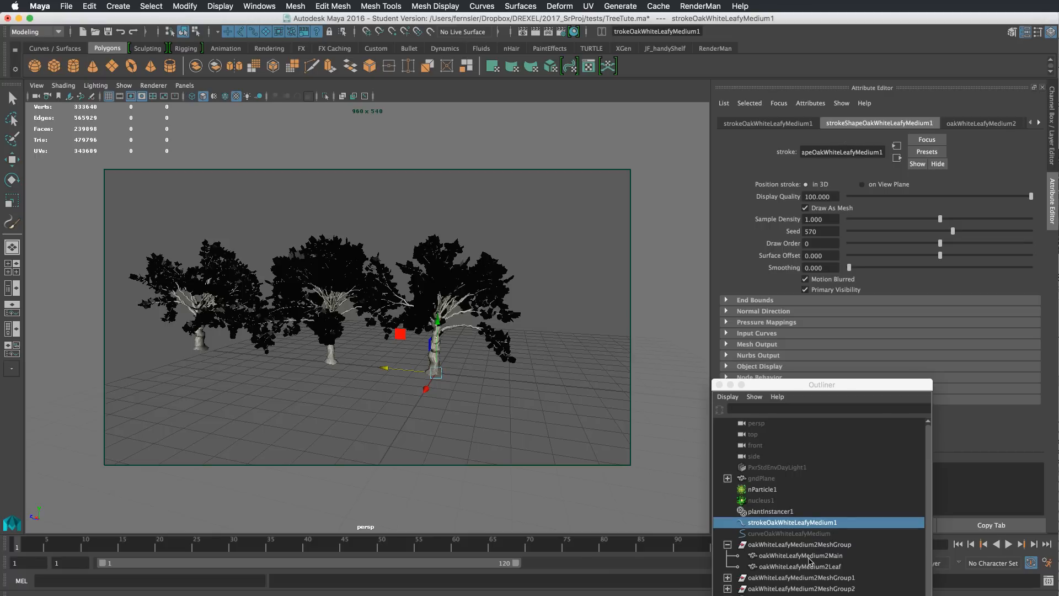
# Step: Duplicate the reshaped original tree's mesh group and move the copy along Z to about 19.529, at the far end of the row
pyautogui.click(810, 545)
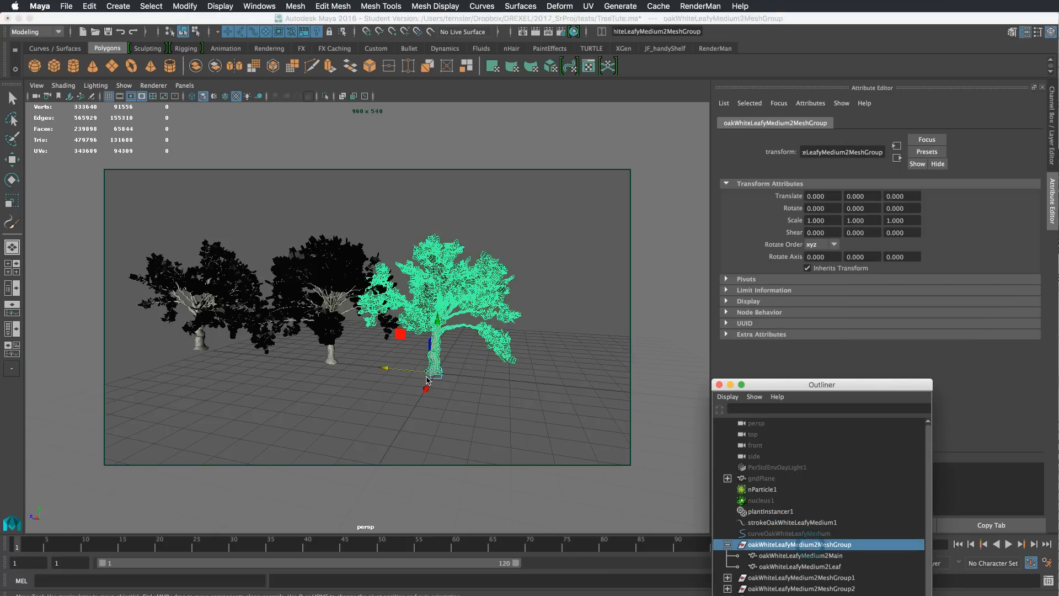
pyautogui.hotkey('ctrl', 'd')
pyautogui.moveTo(390, 367); pyautogui.dragTo(72, 353)
pyautogui.keyDown('alt'); pyautogui.moveTo(242, 334); pyautogui.dragTo(268, 335); pyautogui.keyUp('alt')
pyautogui.keyDown('alt'); pyautogui.moveTo(242, 334); pyautogui.dragTo(393, 333, button='middle'); pyautogui.keyUp('alt')
pyautogui.keyDown('alt'); pyautogui.moveTo(394, 333); pyautogui.dragTo(298, 339); pyautogui.keyUp('alt')
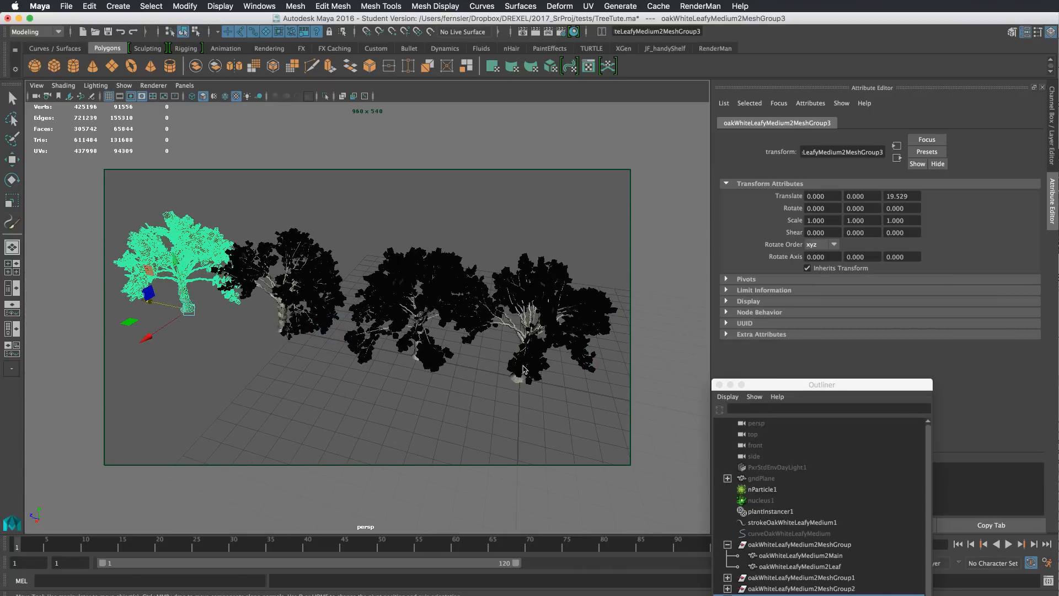
pyautogui.keyDown('alt'); pyautogui.moveTo(375, 361); pyautogui.dragTo(367, 353); pyautogui.keyUp('alt')
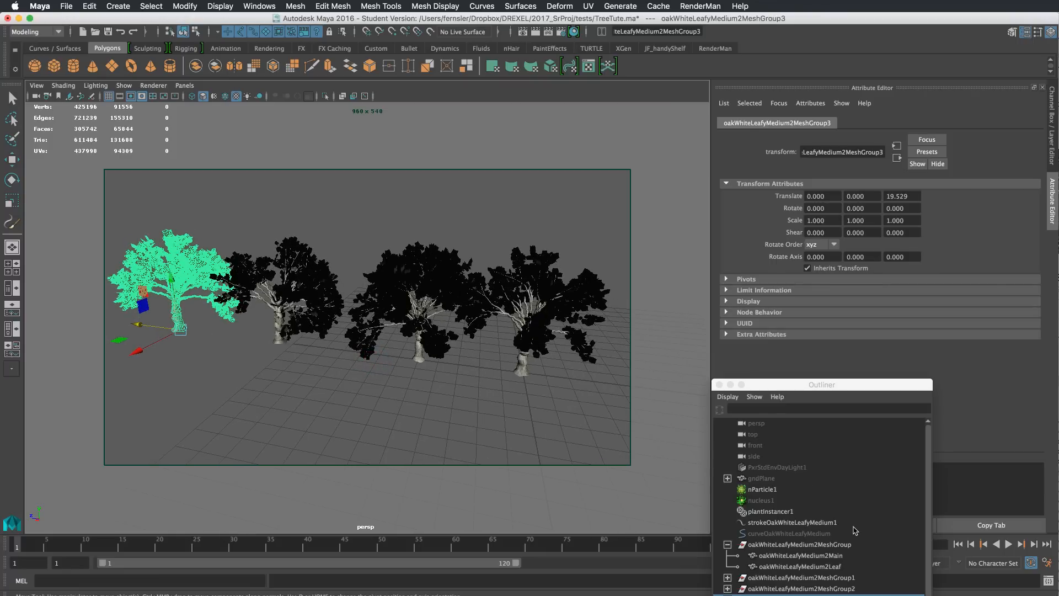
# Step: Collapse the original mesh group and hide it together with the oak stroke, leaving the three duplicated trees
pyautogui.click(728, 545)
pyautogui.moveTo(847, 522); pyautogui.dragTo(848, 545)
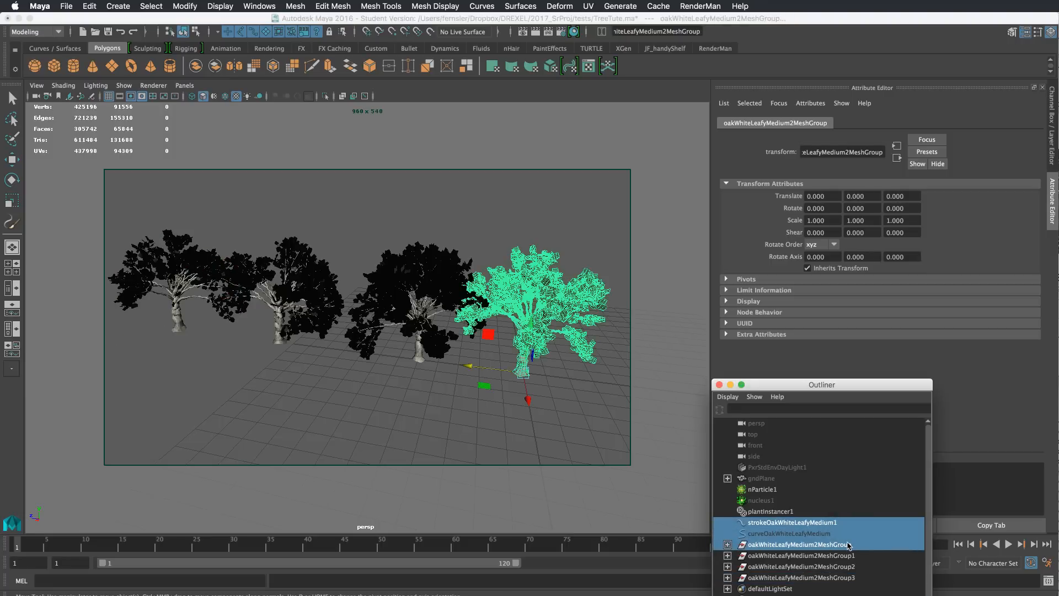
pyautogui.hotkey('ctrl', 'h')
pyautogui.keyDown('alt'); pyautogui.moveTo(395, 386); pyautogui.dragTo(567, 360); pyautogui.keyUp('alt')
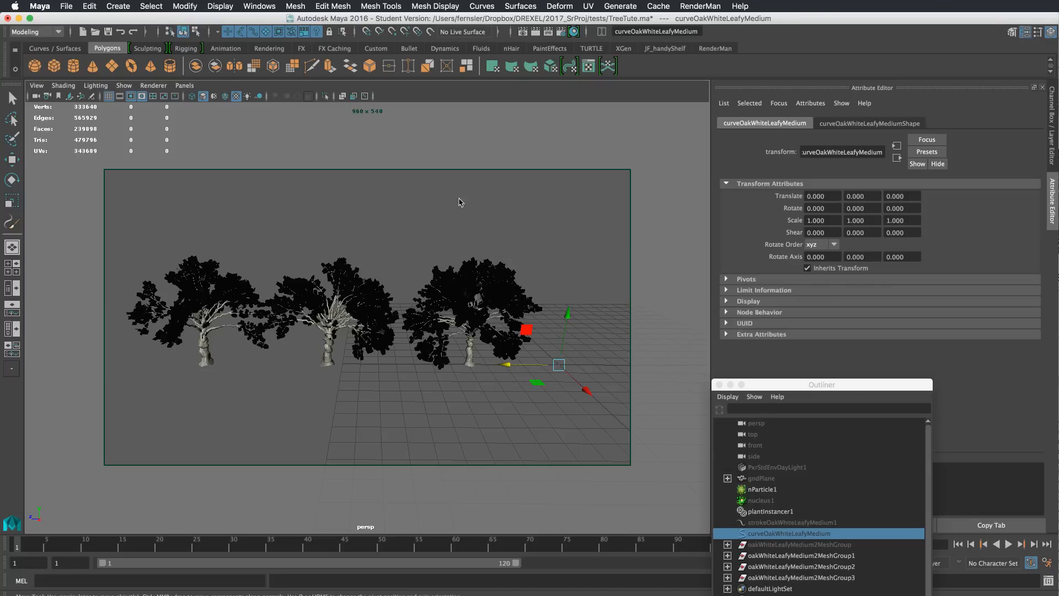
# Step: Select the leaf meshes of all three duplicated trees together
pyautogui.click(499, 291)
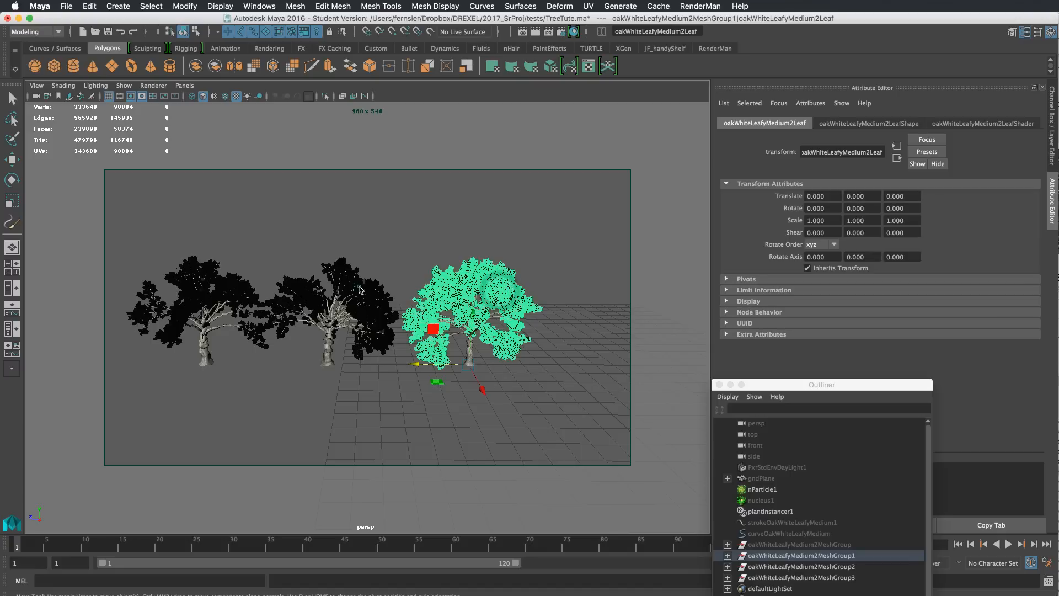
pyautogui.keyDown('shift'); pyautogui.click(359, 289); pyautogui.keyUp('shift')
pyautogui.keyDown('shift'); pyautogui.click(212, 278); pyautogui.keyUp('shift')
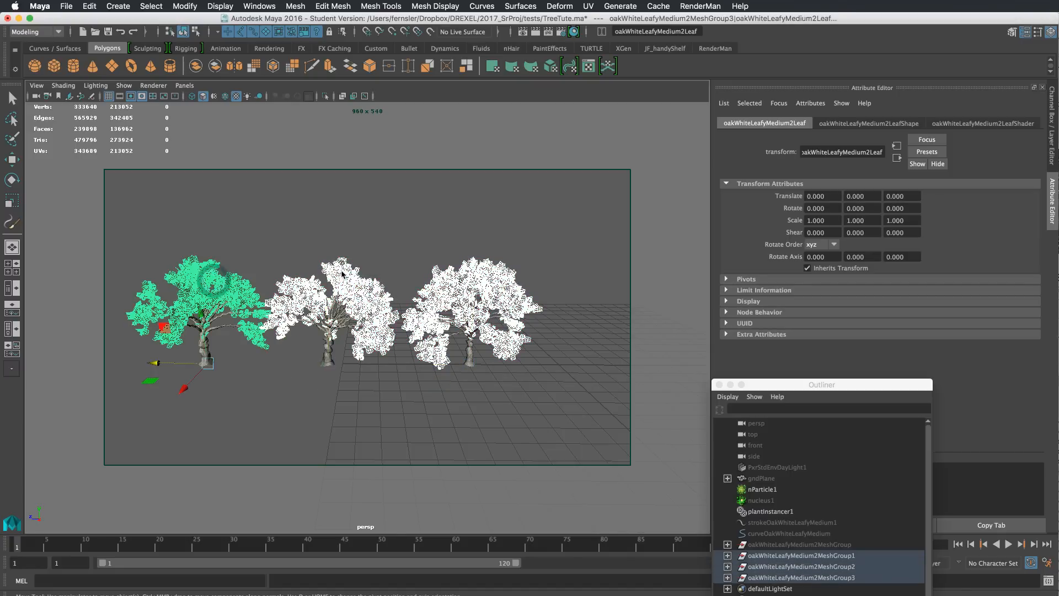
pyautogui.moveTo(342, 275); pyautogui.dragTo(481, 481, button='right')
# Step: Examine the oak's bark and leaf phong materials in the Hypershade and move its window out of the way
pyautogui.moveTo(444, 595); pyautogui.dragTo(579, 374)
pyautogui.click(303, 444)
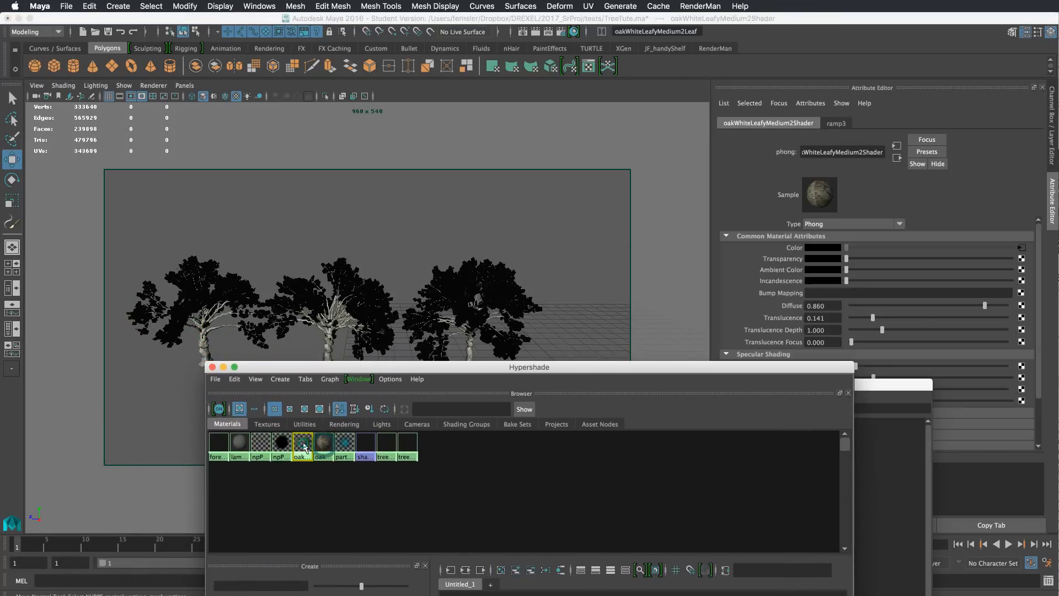
pyautogui.click(309, 445)
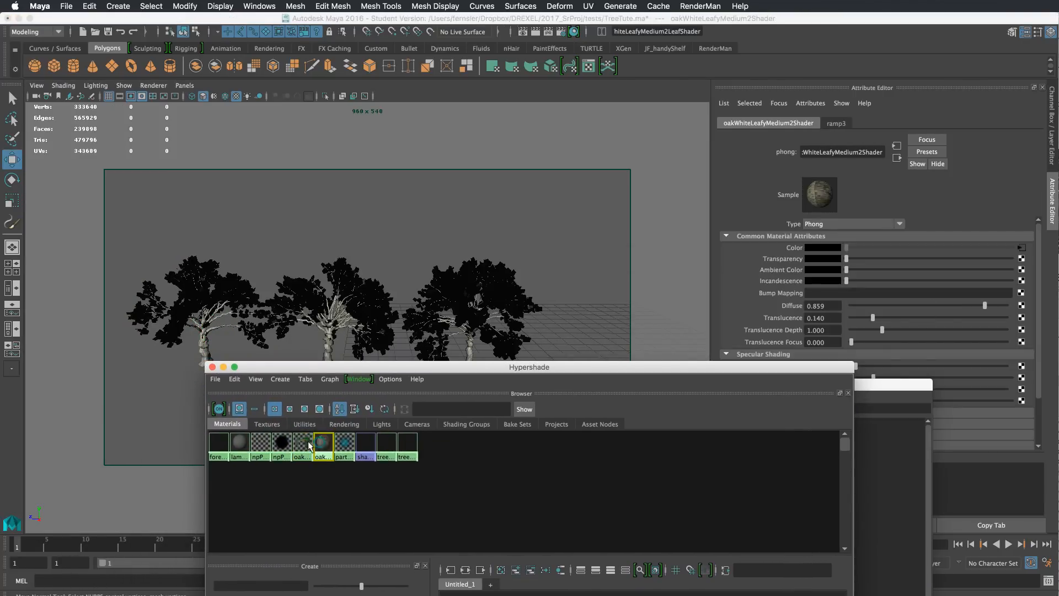
pyautogui.click(309, 445)
pyautogui.click(323, 442)
pyautogui.click(304, 440)
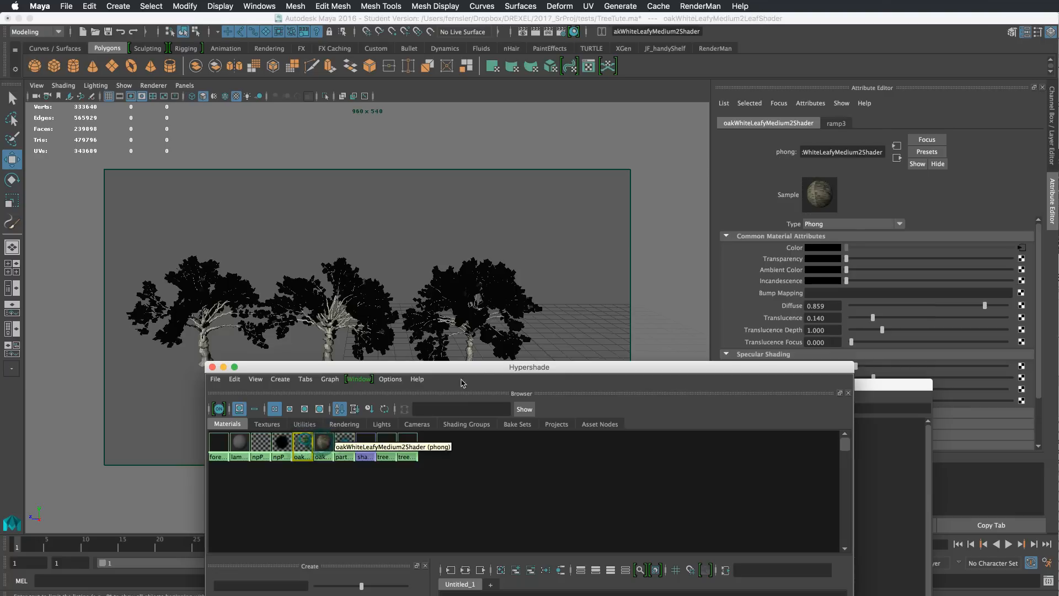
pyautogui.moveTo(479, 364); pyautogui.dragTo(300, 595)
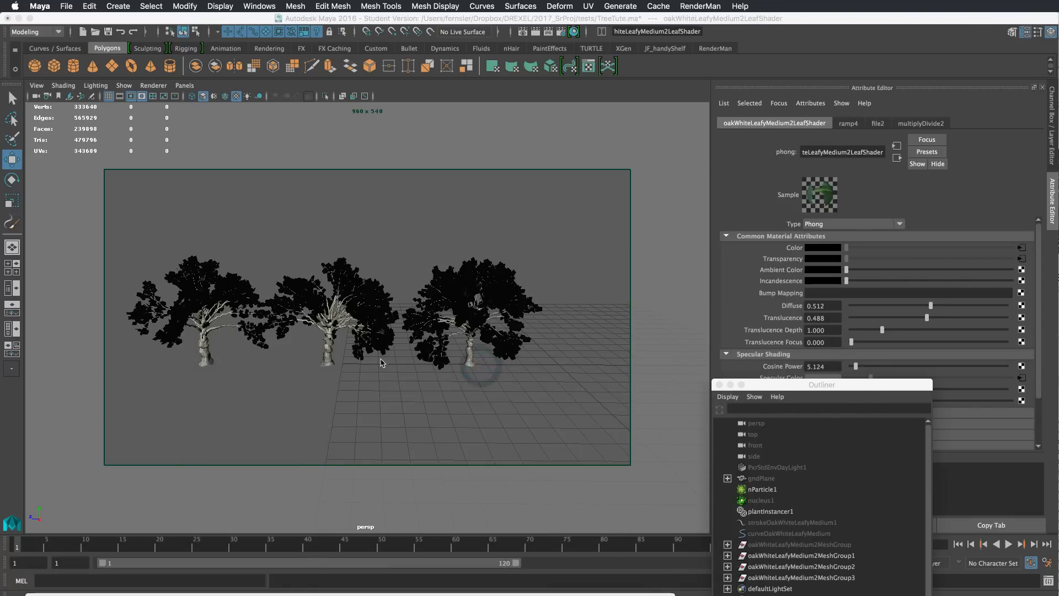
pyautogui.click(449, 295)
pyautogui.rightClick(451, 286)
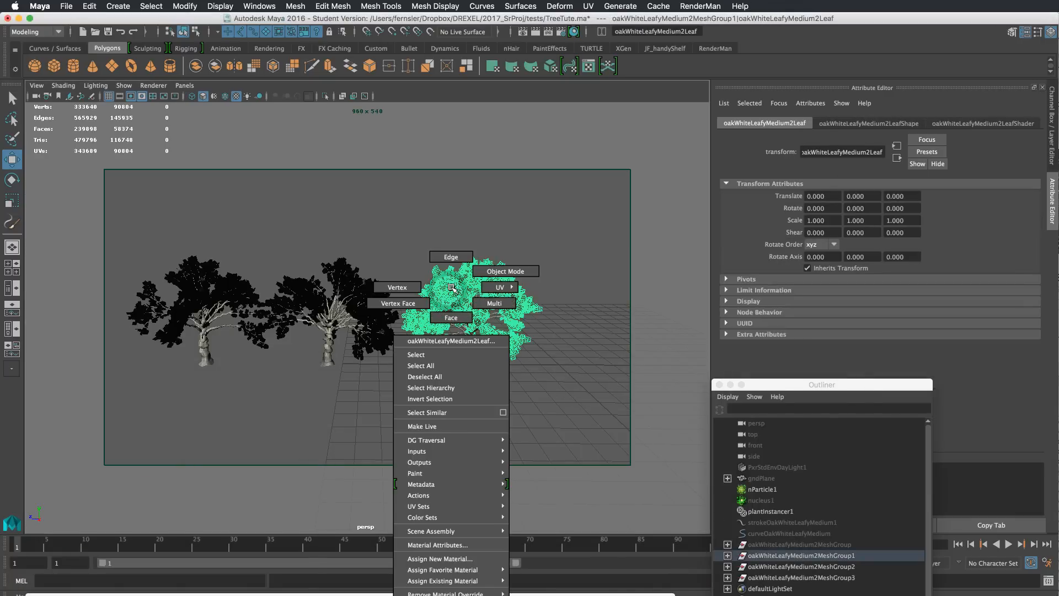
pyautogui.moveTo(451, 286); pyautogui.dragTo(349, 286, button='right')
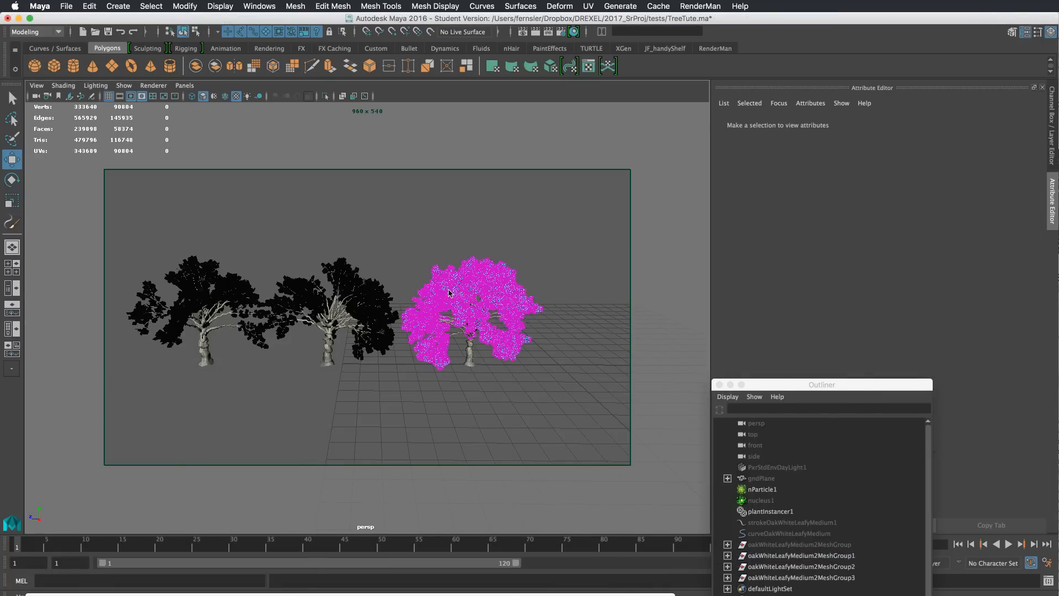
pyautogui.moveTo(449, 290); pyautogui.dragTo(493, 258, button='right')
# Step: Select the leaf meshes of all three trees together and assign them one shared PxrDisney material
pyautogui.click(432, 289)
pyautogui.click(361, 286)
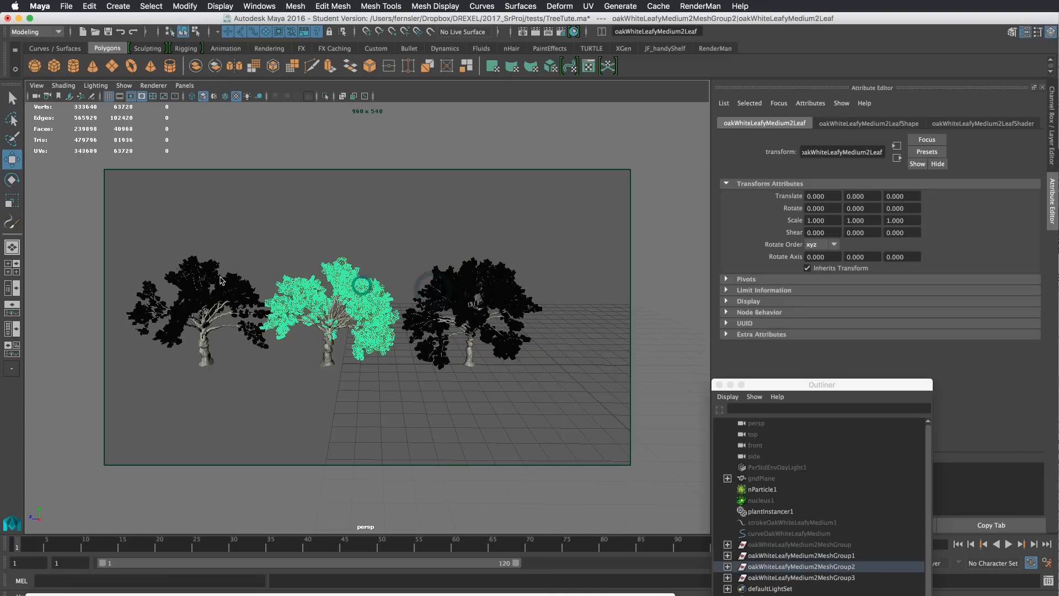
pyautogui.click(220, 280)
pyautogui.keyDown('shift'); pyautogui.click(385, 294); pyautogui.keyUp('shift')
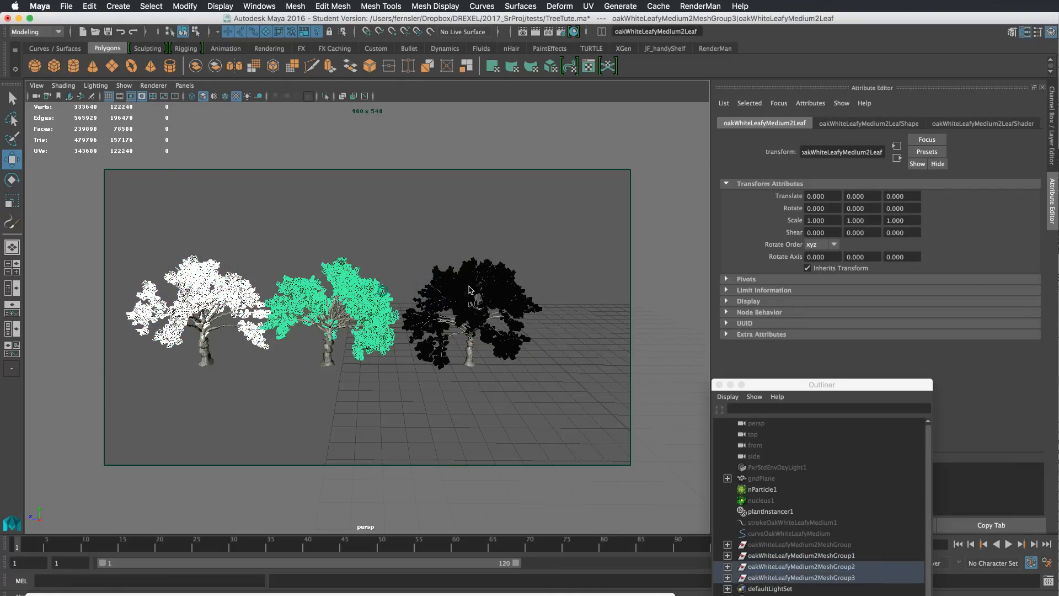
pyautogui.keyDown('shift'); pyautogui.click(470, 289); pyautogui.keyUp('shift')
pyautogui.moveTo(453, 285); pyautogui.dragTo(552, 594, button='right')
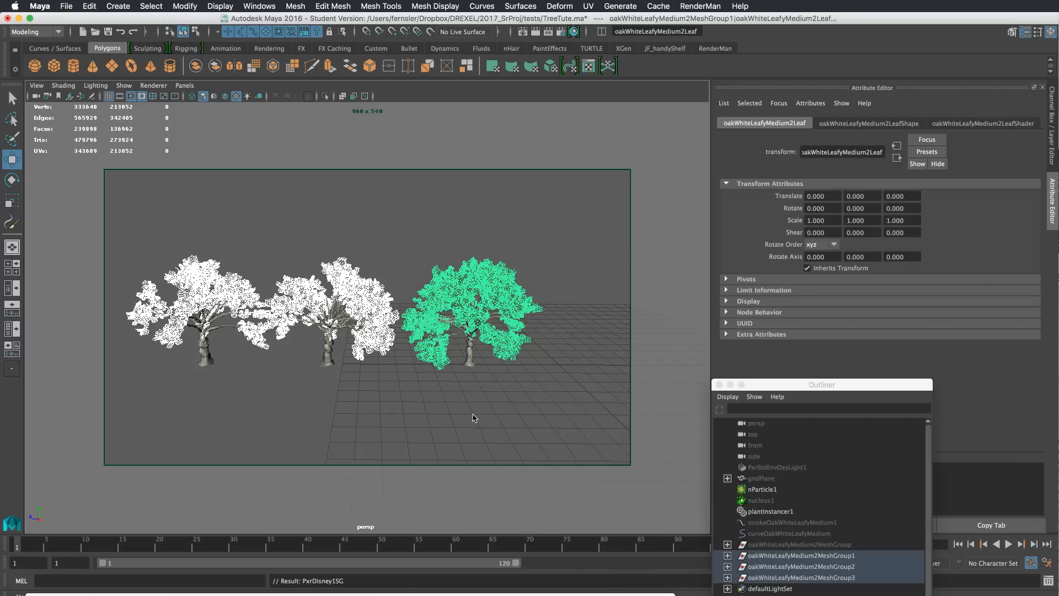
# Step: Select the trunk and branch meshes of all three trees and assign them one shared bark material
pyautogui.click(469, 356)
pyautogui.keyDown('shift'); pyautogui.click(329, 355); pyautogui.keyUp('shift')
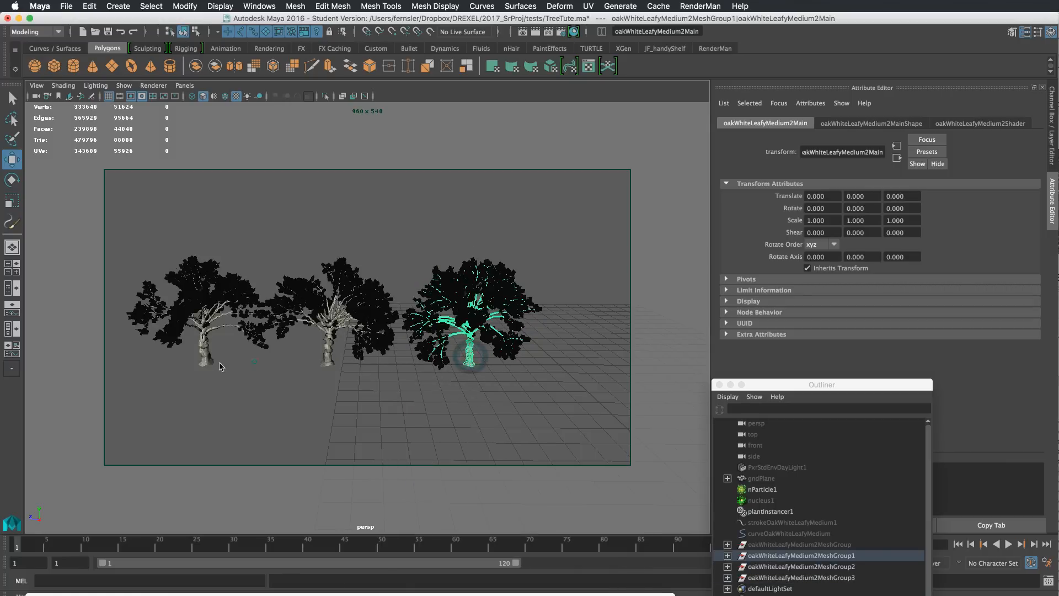
pyautogui.keyDown('shift'); pyautogui.click(205, 353); pyautogui.keyUp('shift')
pyautogui.moveTo(323, 363); pyautogui.dragTo(325, 595, button='right')
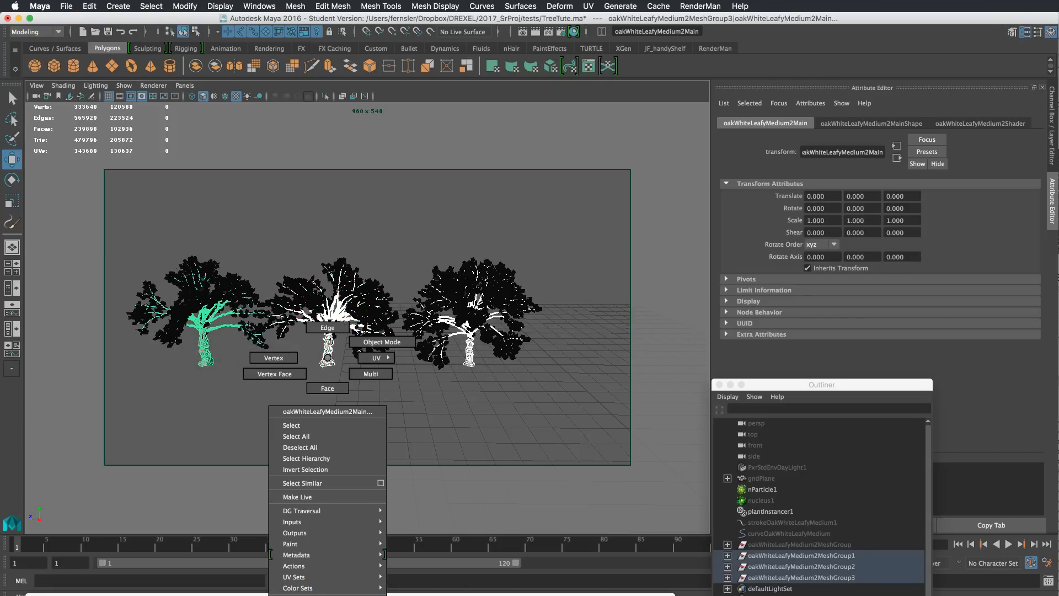
pyautogui.click(479, 374)
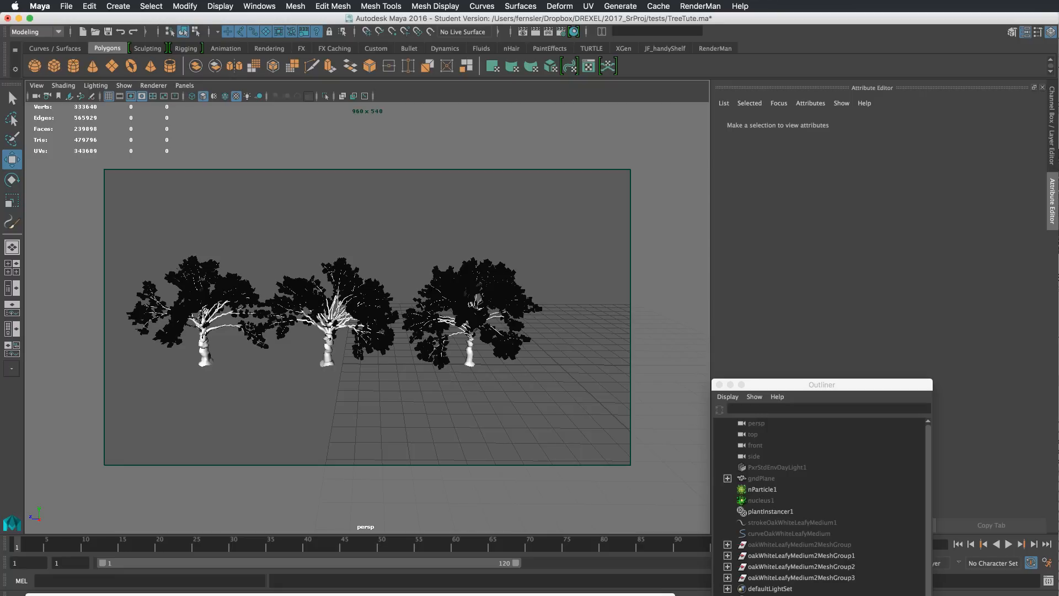
# Step: Set every translate and rotate value of the three duplicated tree mesh groups to 0
pyautogui.moveTo(873, 555); pyautogui.dragTo(872, 577)
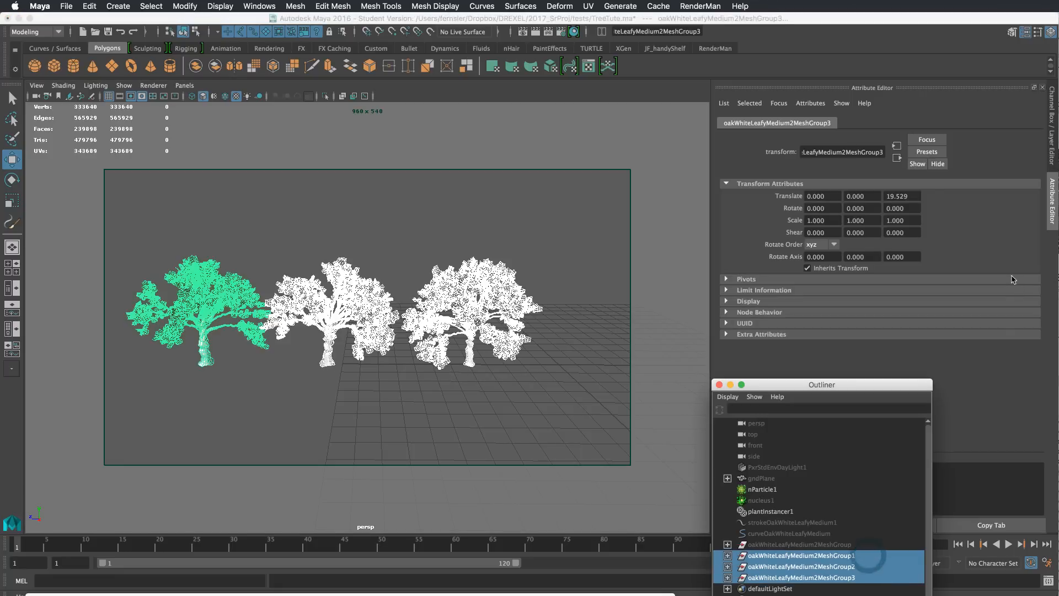
pyautogui.click(916, 196)
pyautogui.write('0')
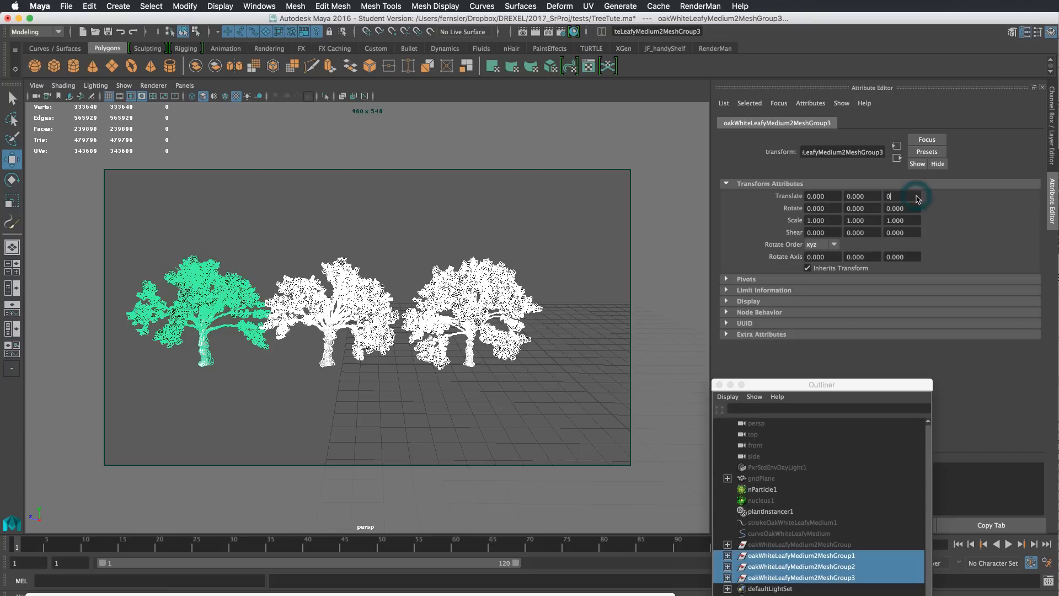
pyautogui.press('Return')
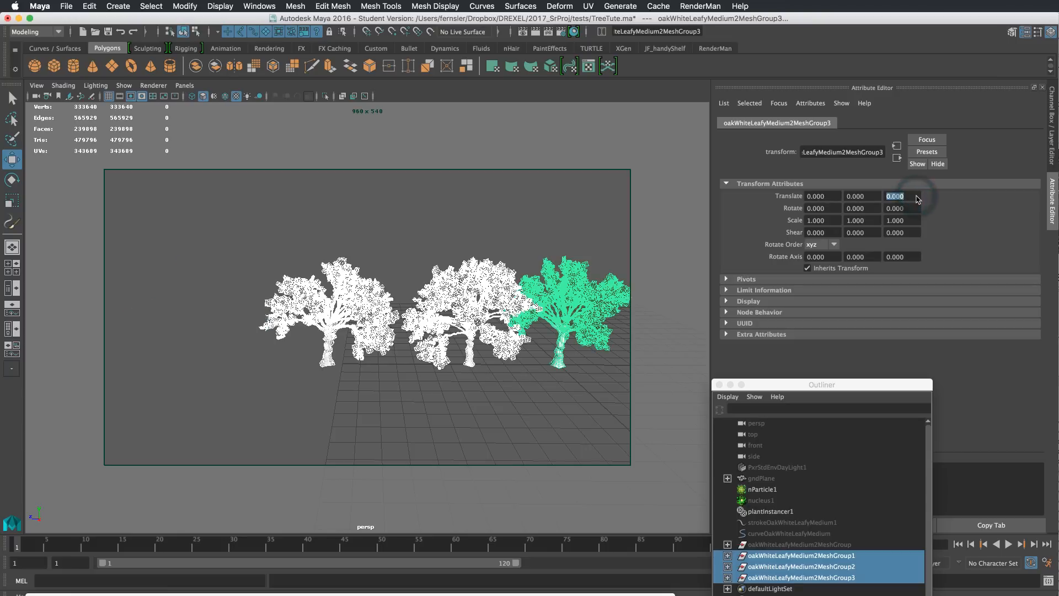
pyautogui.click(1052, 126)
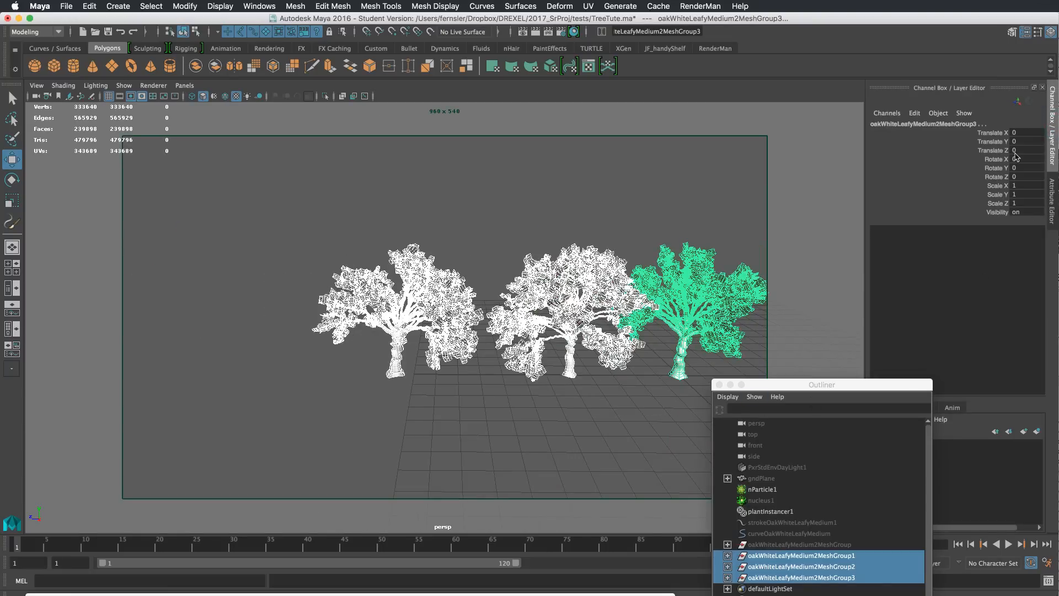
pyautogui.moveTo(1017, 132); pyautogui.dragTo(1021, 175)
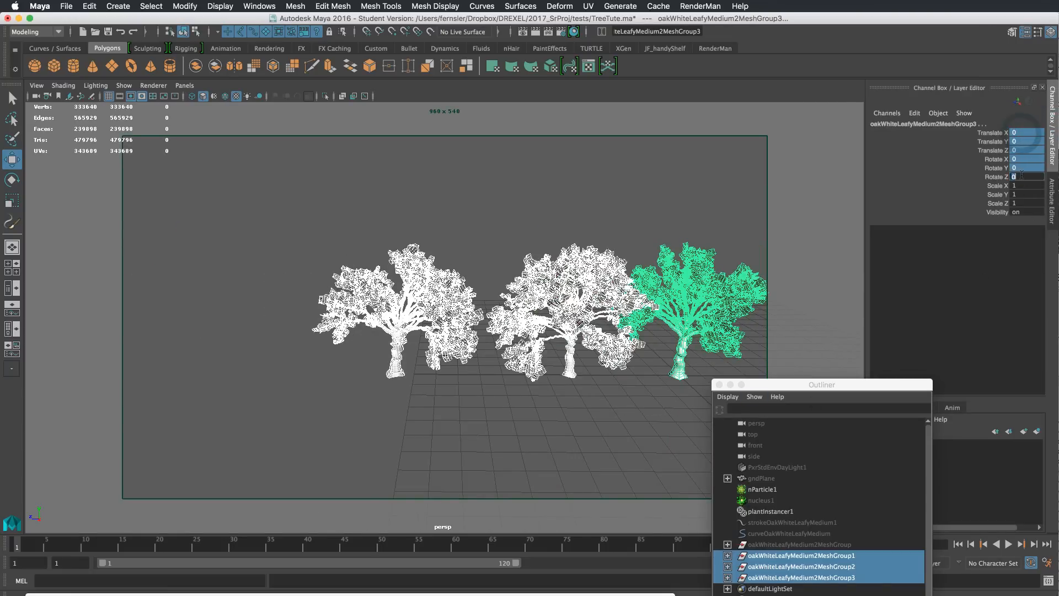
pyautogui.write('0')
pyautogui.press('Return')
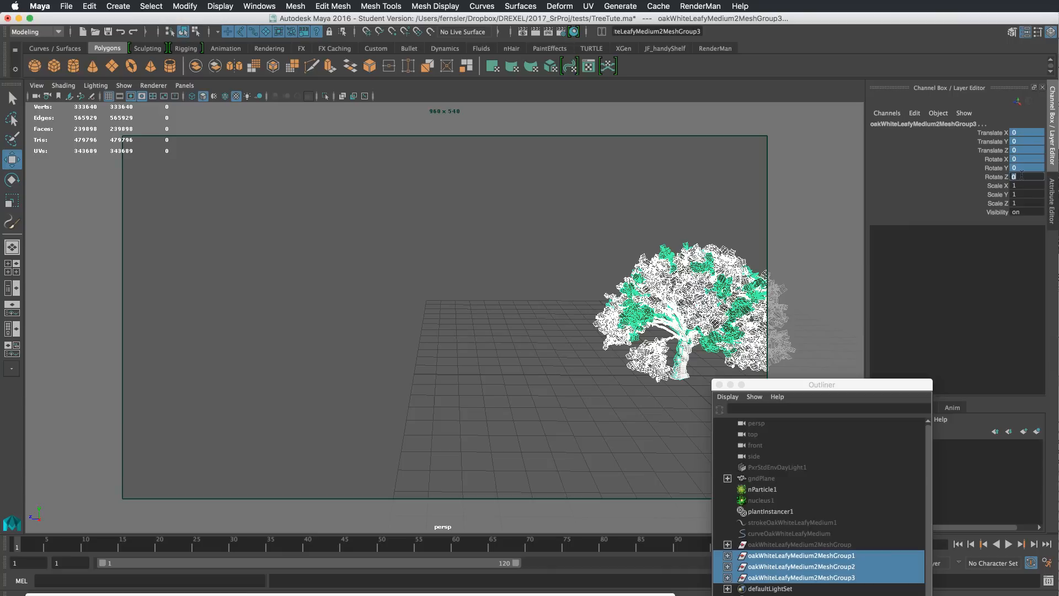
pyautogui.click(642, 224)
# Step: Group the three duplicated tree mesh groups, name the new group "trees" and expand it
pyautogui.keyDown('alt'); pyautogui.moveTo(642, 225); pyautogui.dragTo(500, 236); pyautogui.keyUp('alt')
pyautogui.keyDown('alt'); pyautogui.moveTo(588, 256); pyautogui.dragTo(596, 268); pyautogui.keyUp('alt')
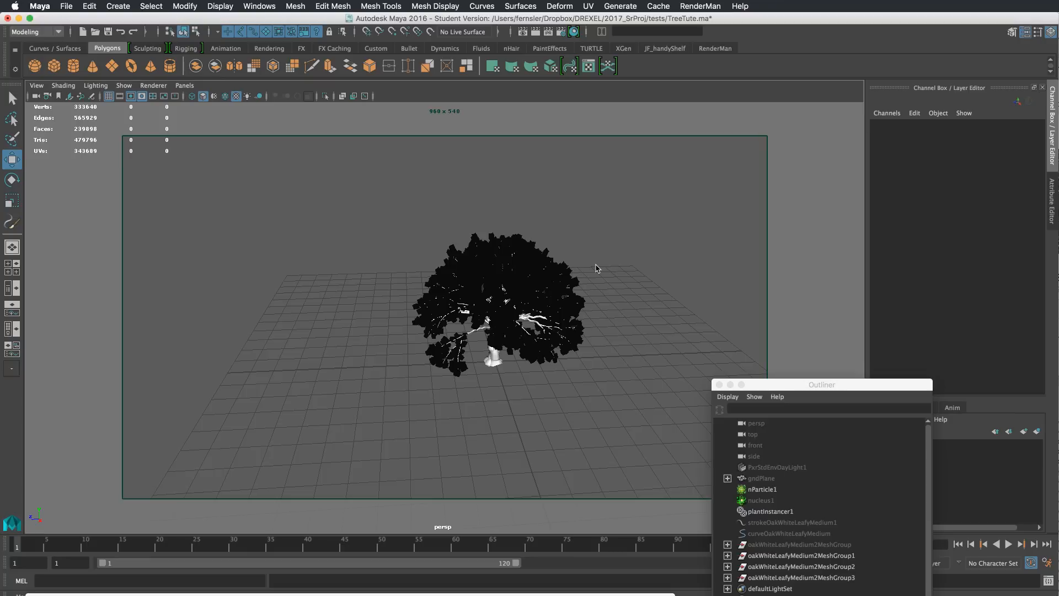
pyautogui.moveTo(865, 393); pyautogui.dragTo(829, 170)
pyautogui.moveTo(825, 337); pyautogui.dragTo(839, 357)
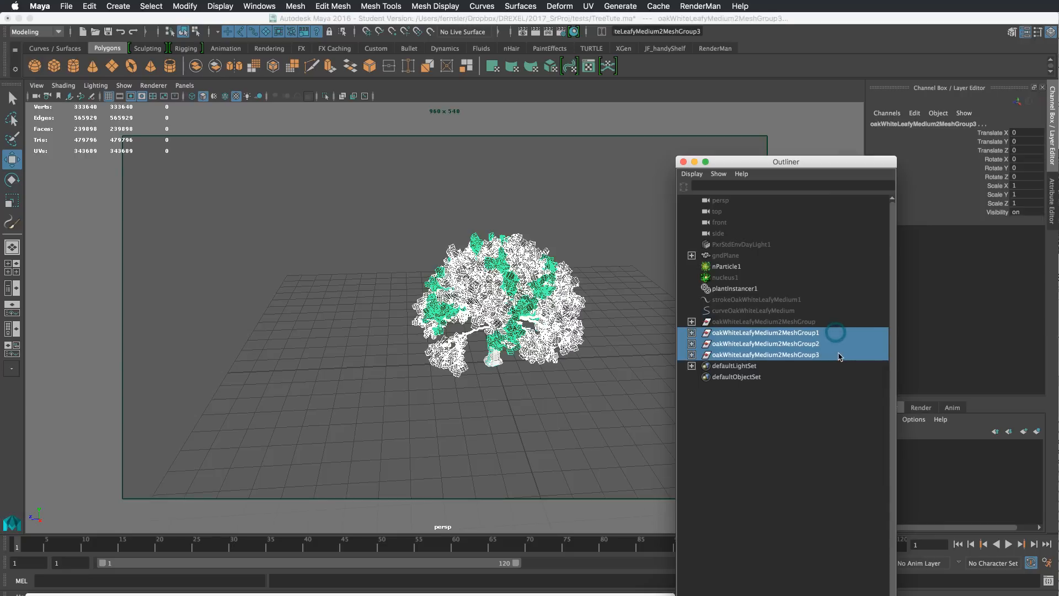
pyautogui.hotkey('ctrl', 'g')
pyautogui.doubleClick(733, 334)
pyautogui.write('t')
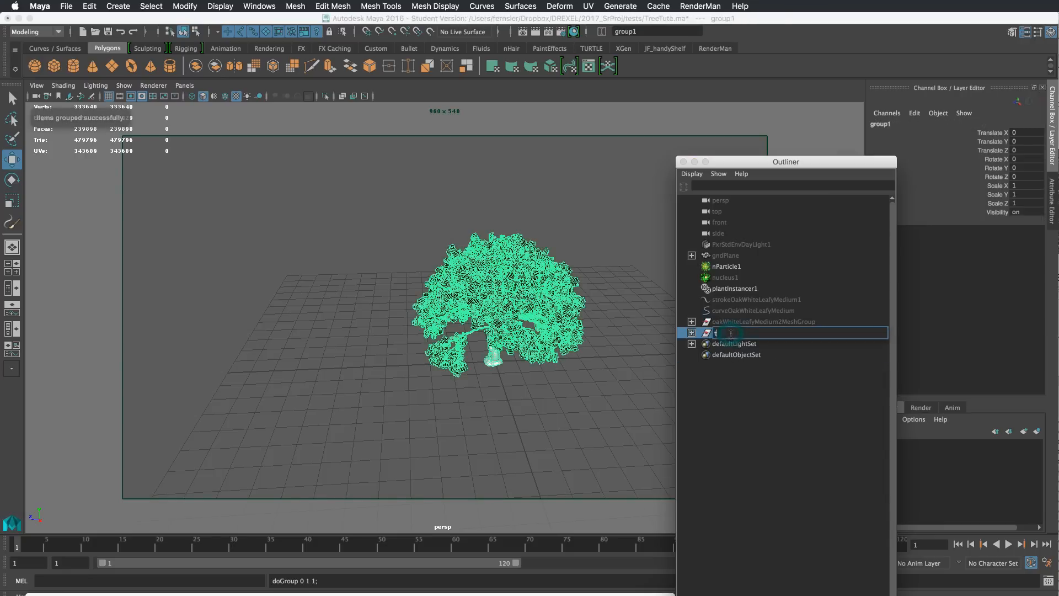
pyautogui.write('rees')
pyautogui.press('Return')
pyautogui.click(691, 333)
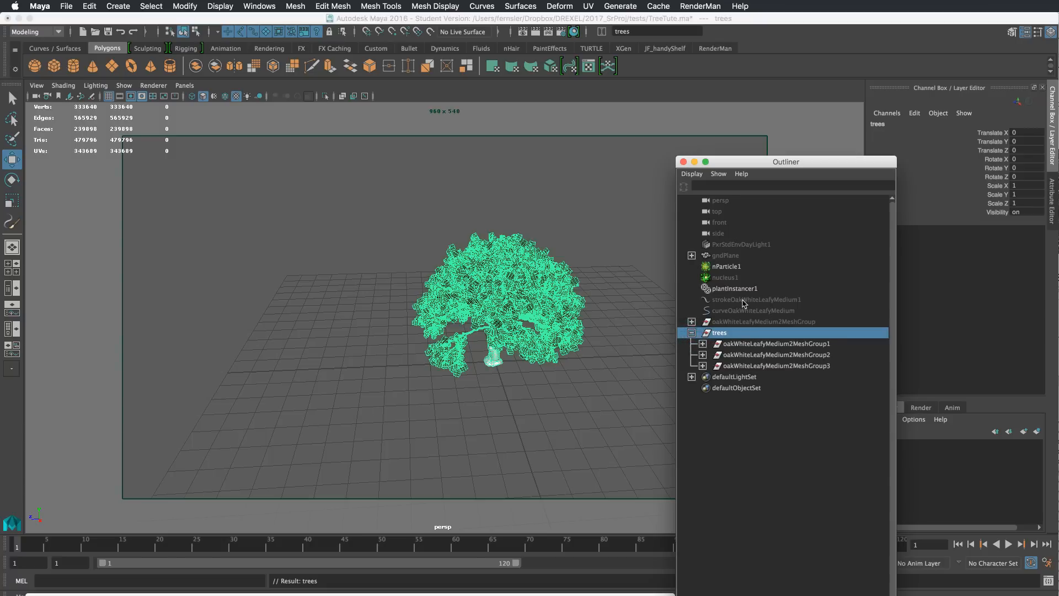
# Step: Unhide the gndPlane terrain beneath the trees
pyautogui.click(750, 256)
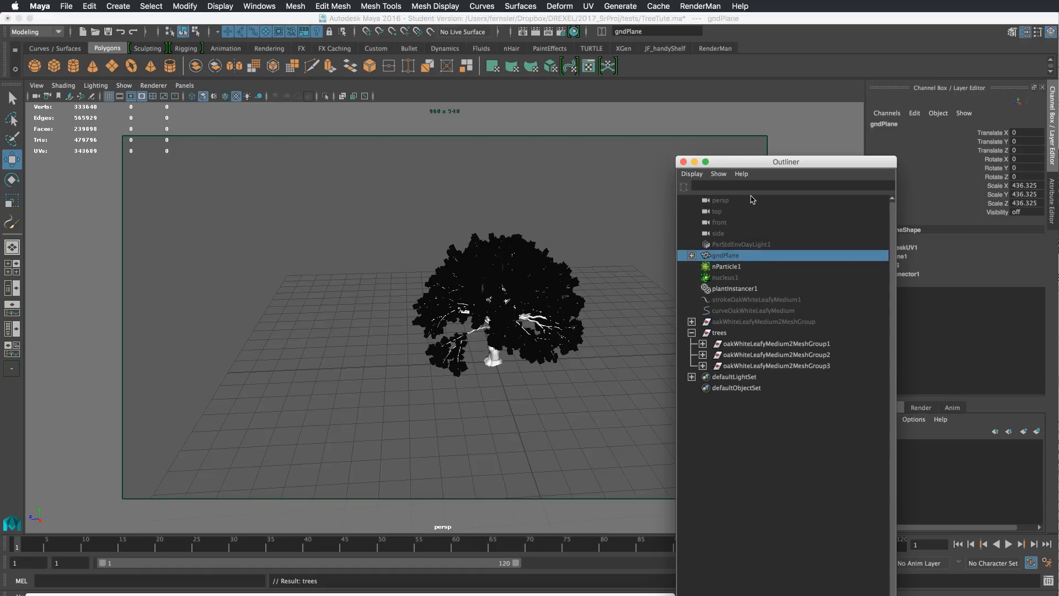
pyautogui.moveTo(749, 165); pyautogui.dragTo(771, 135)
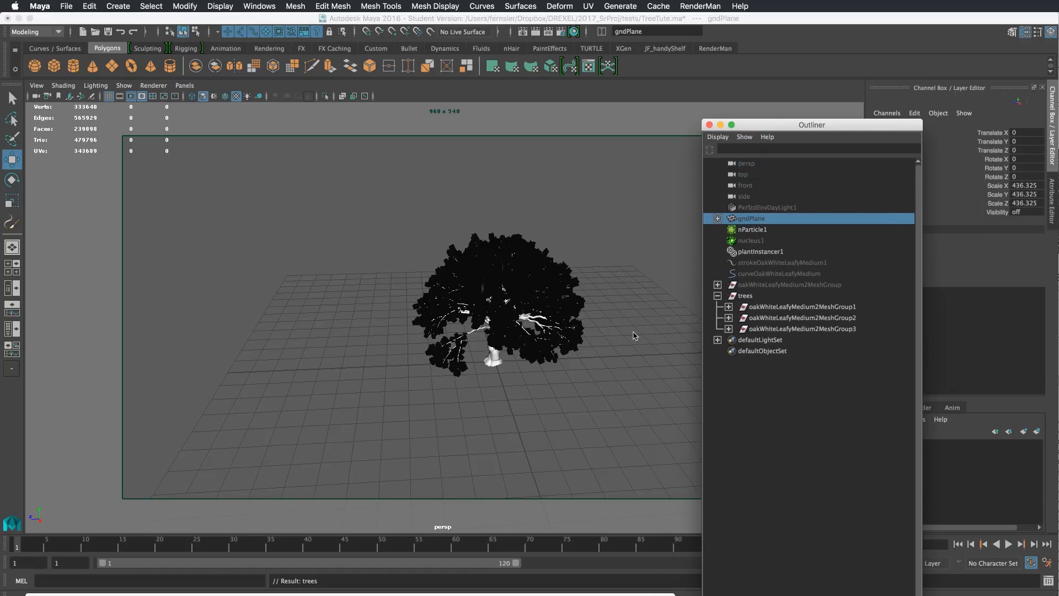
pyautogui.hotkey('shift', 'h')
pyautogui.moveTo(628, 336)
pyautogui.keyDown('alt'); pyautogui.mouseDown()
pyautogui.moveTo(607, 331)
pyautogui.moveTo(623, 338)
pyautogui.mouseUp(); pyautogui.keyUp('alt')
pyautogui.keyDown('alt'); pyautogui.moveTo(623, 338); pyautogui.dragTo(585, 338, button='right'); pyautogui.keyUp('alt')
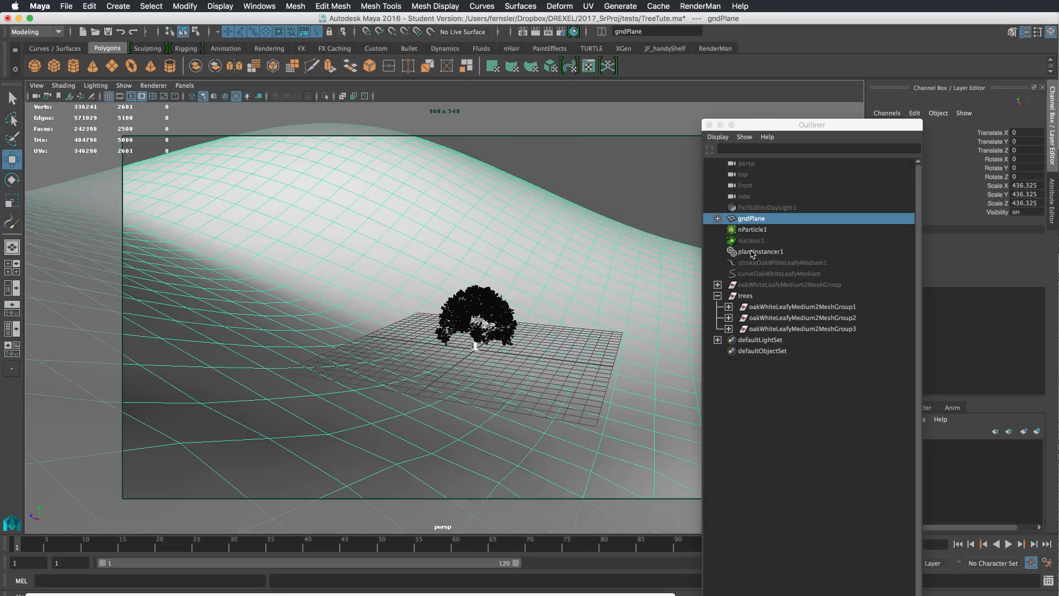
pyautogui.keyDown('alt'); pyautogui.moveTo(650, 323); pyautogui.dragTo(635, 326); pyautogui.keyUp('alt')
pyautogui.keyDown('alt'); pyautogui.moveTo(635, 327); pyautogui.dragTo(585, 330, button='right'); pyautogui.keyUp('alt')
# Step: Play the particle simulation to frame 15, select nParticle1 and switch the view to wireframe display
pyautogui.click(1008, 543)
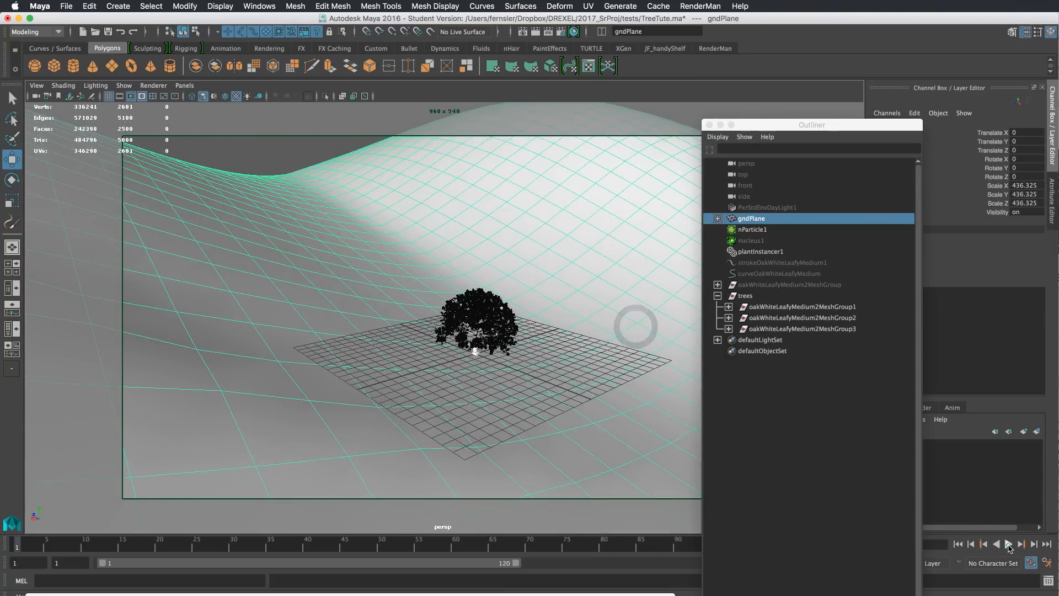
pyautogui.click(525, 413)
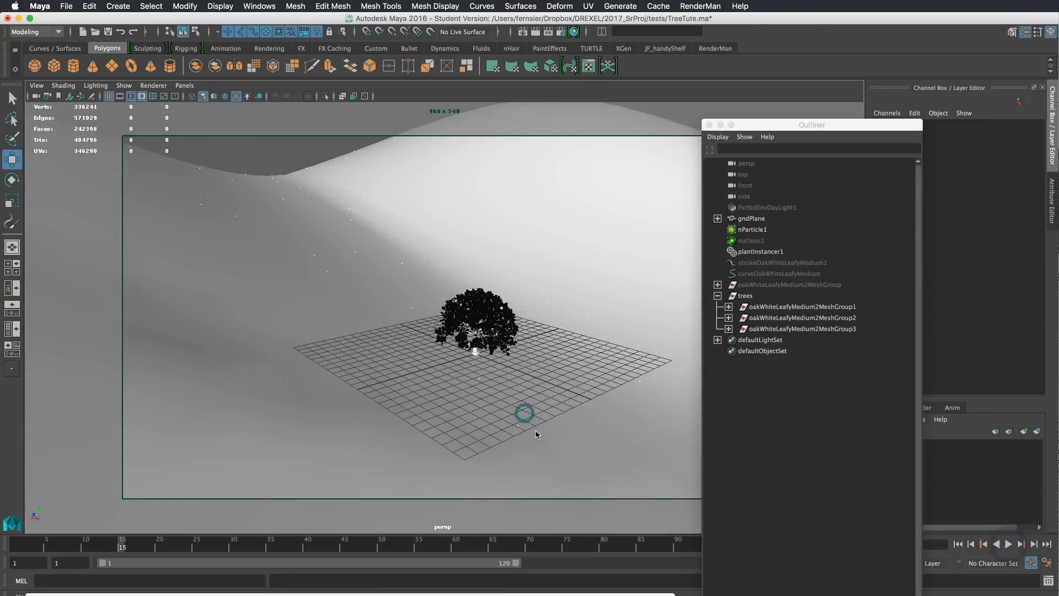
pyautogui.click(525, 422)
pyautogui.keyDown('alt'); pyautogui.moveTo(544, 429); pyautogui.dragTo(461, 421); pyautogui.keyUp('alt')
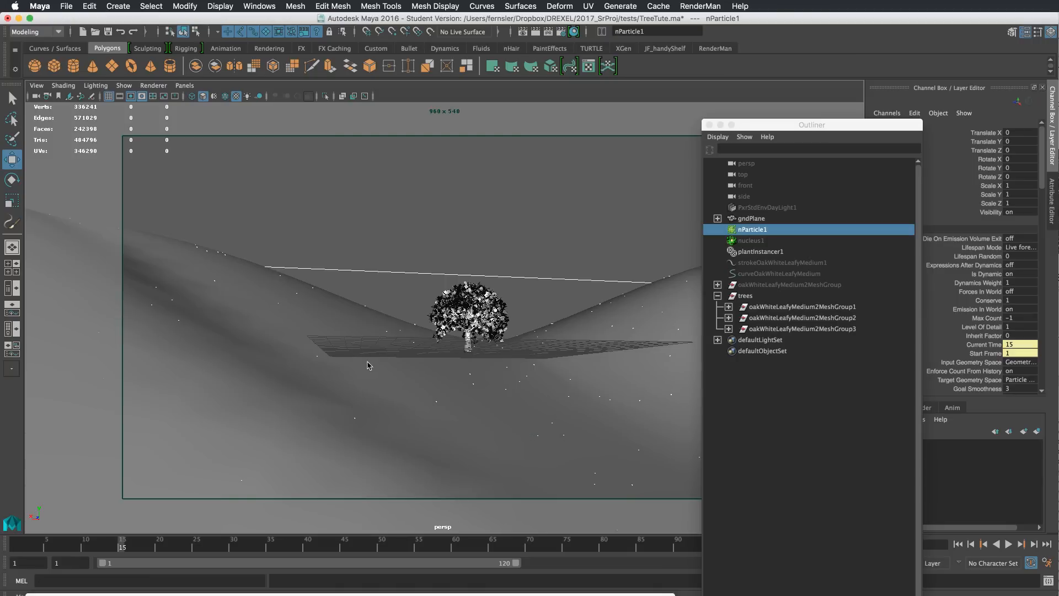
pyautogui.press('4')
pyautogui.keyDown('alt'); pyautogui.moveTo(307, 369); pyautogui.dragTo(426, 357); pyautogui.keyUp('alt')
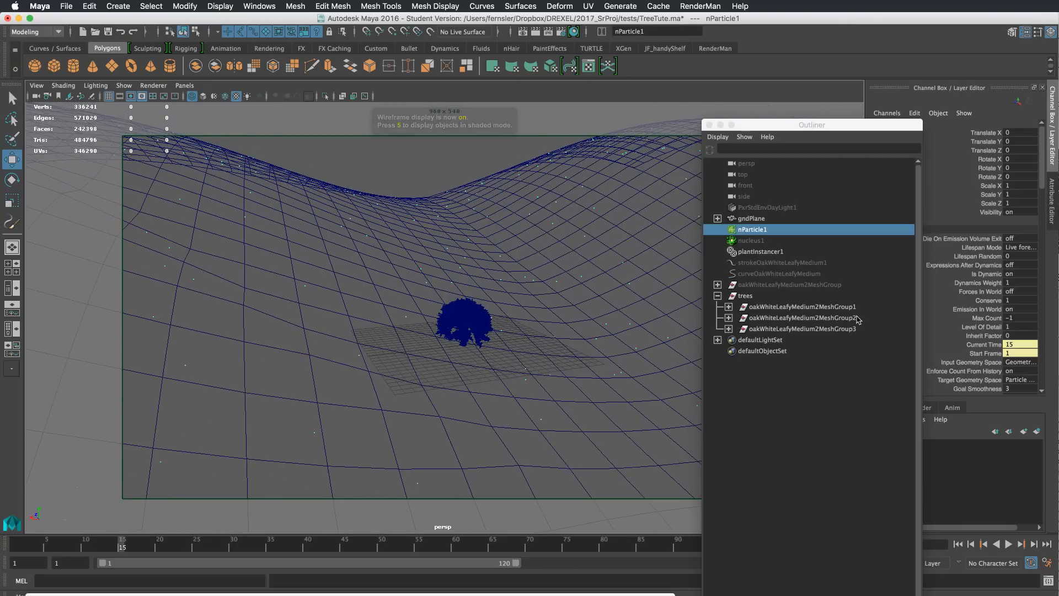
# Step: Select the three tree mesh groups together with nParticle1 and open the options for the nParticles Instancer command
pyautogui.moveTo(866, 306); pyautogui.dragTo(866, 328)
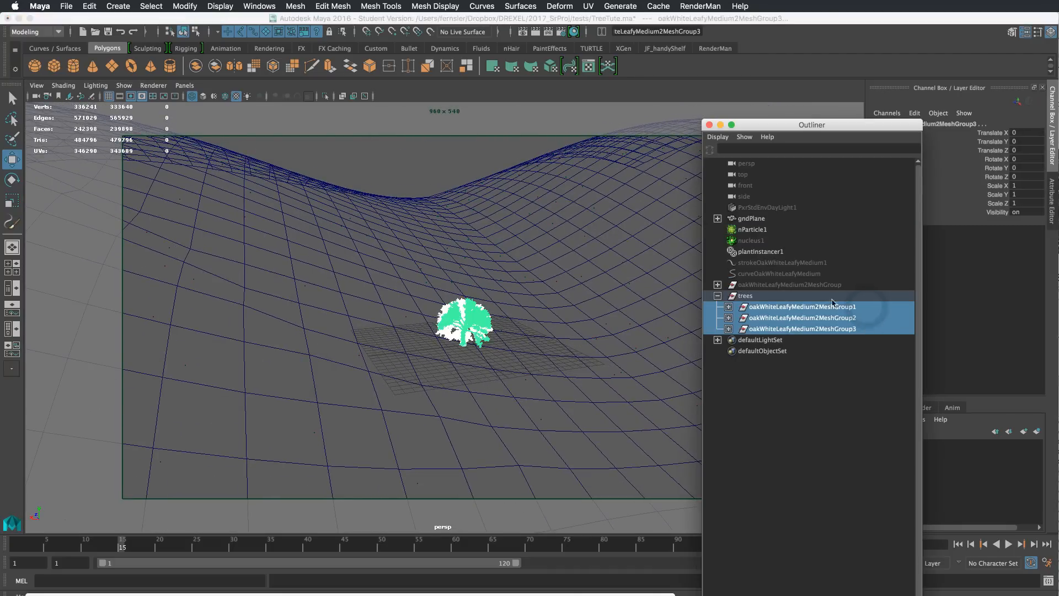
pyautogui.keyDown('ctrl'); pyautogui.click(755, 230); pyautogui.keyUp('ctrl')
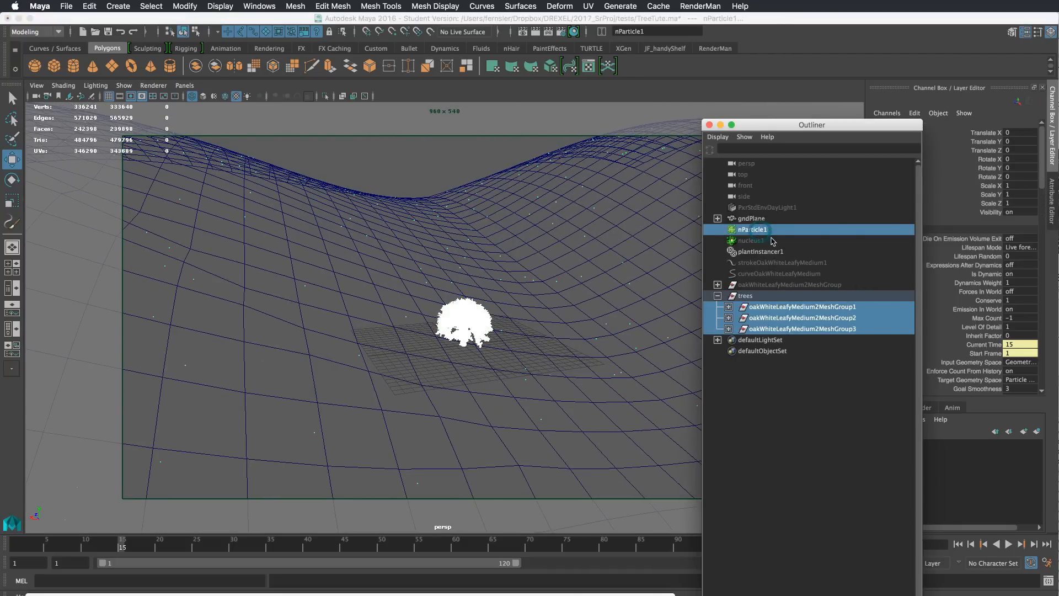
pyautogui.click(59, 32)
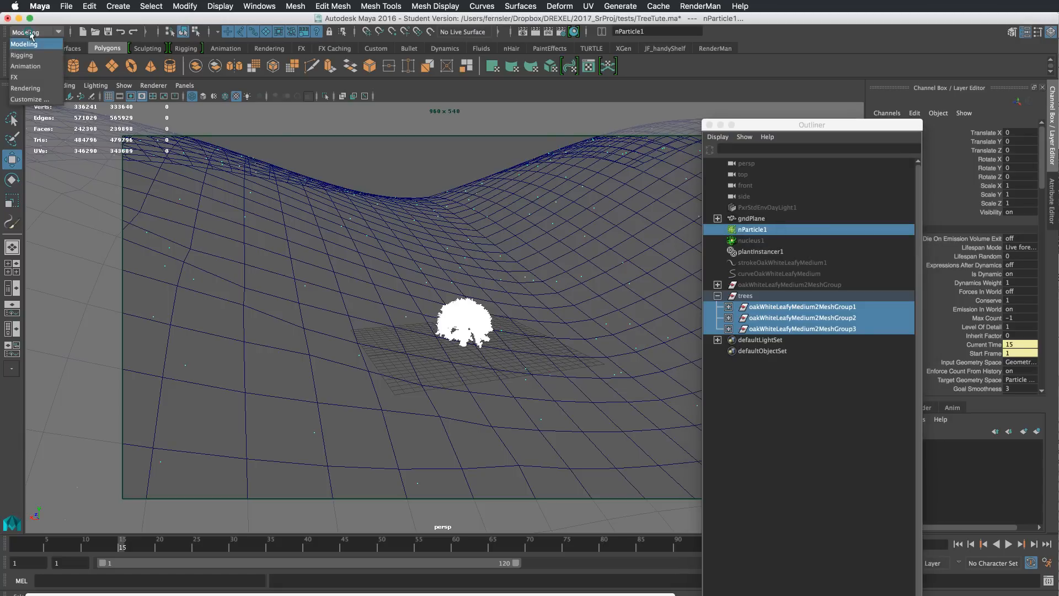
pyautogui.click(33, 65)
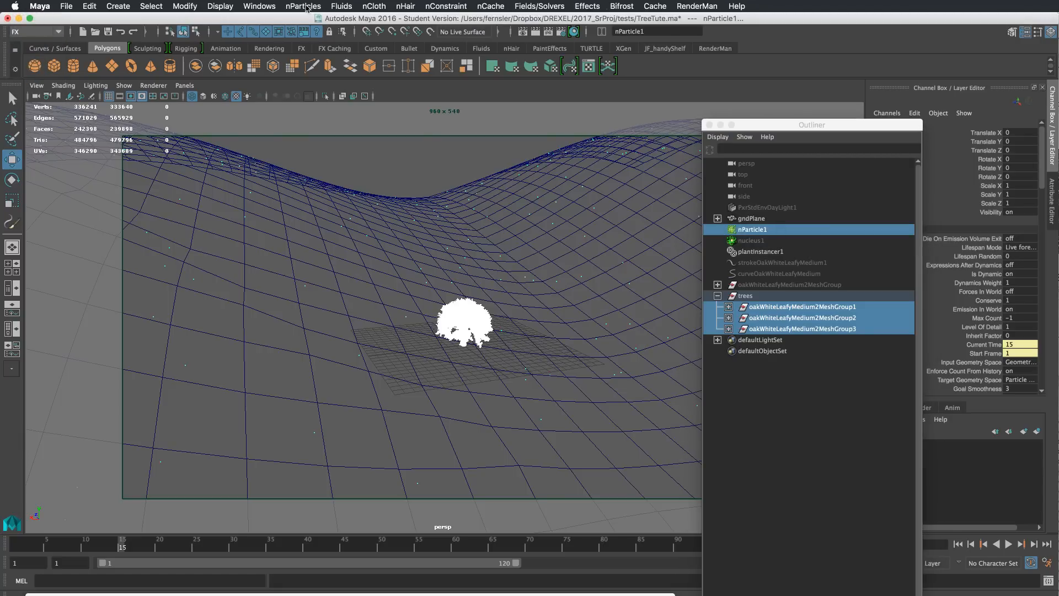
pyautogui.click(306, 7)
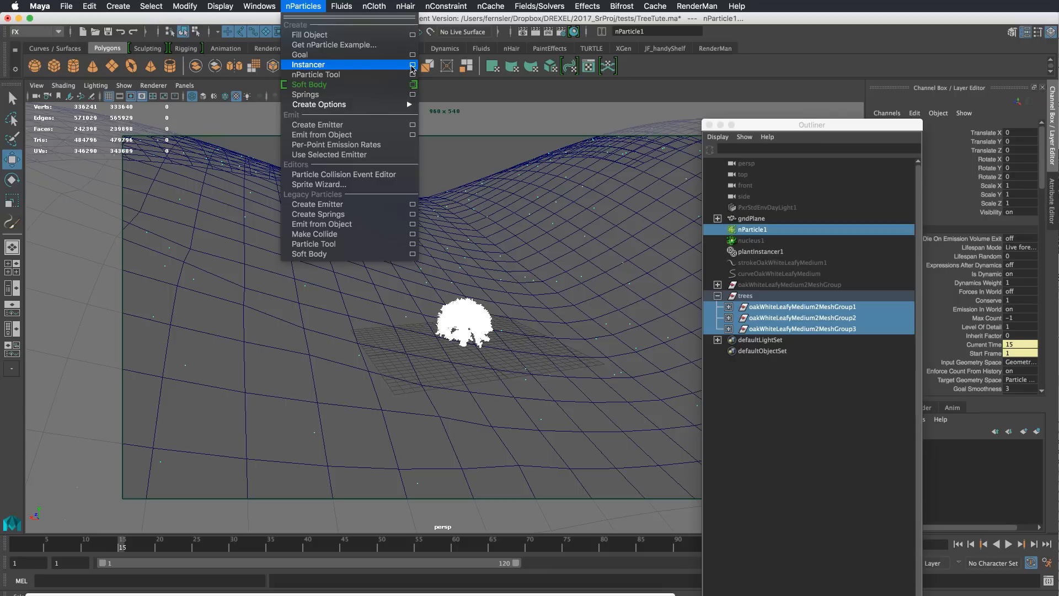
pyautogui.click(412, 65)
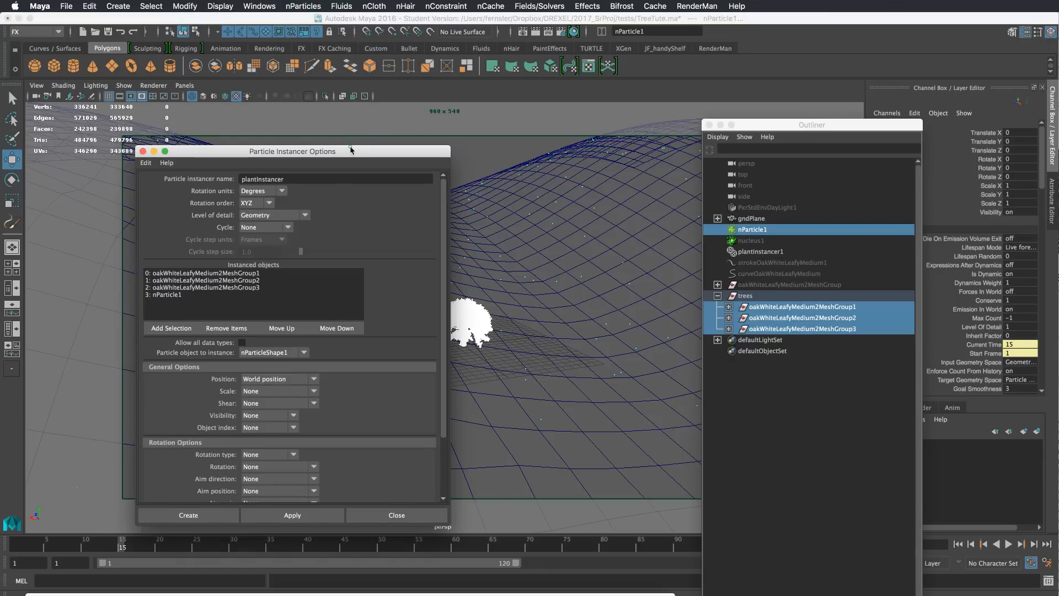
# Step: Remove nParticle1 from the instanced objects and set the instancer's level of detail to Bounding Box
pyautogui.moveTo(350, 150); pyautogui.dragTo(446, 75)
pyautogui.click(270, 219)
pyautogui.click(323, 253)
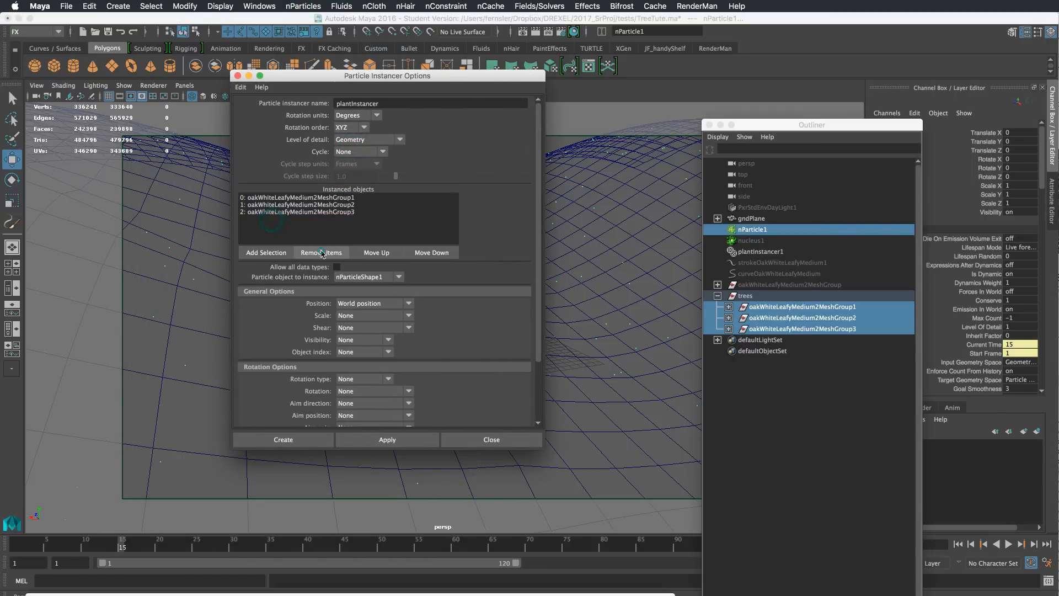
pyautogui.moveTo(417, 78); pyautogui.dragTo(253, 84)
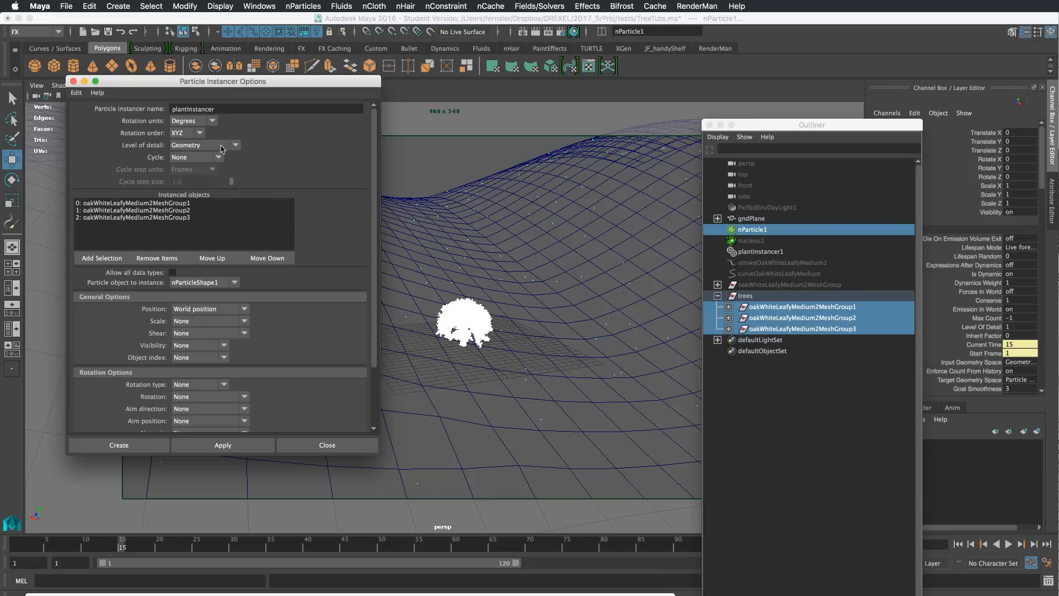
pyautogui.click(221, 147)
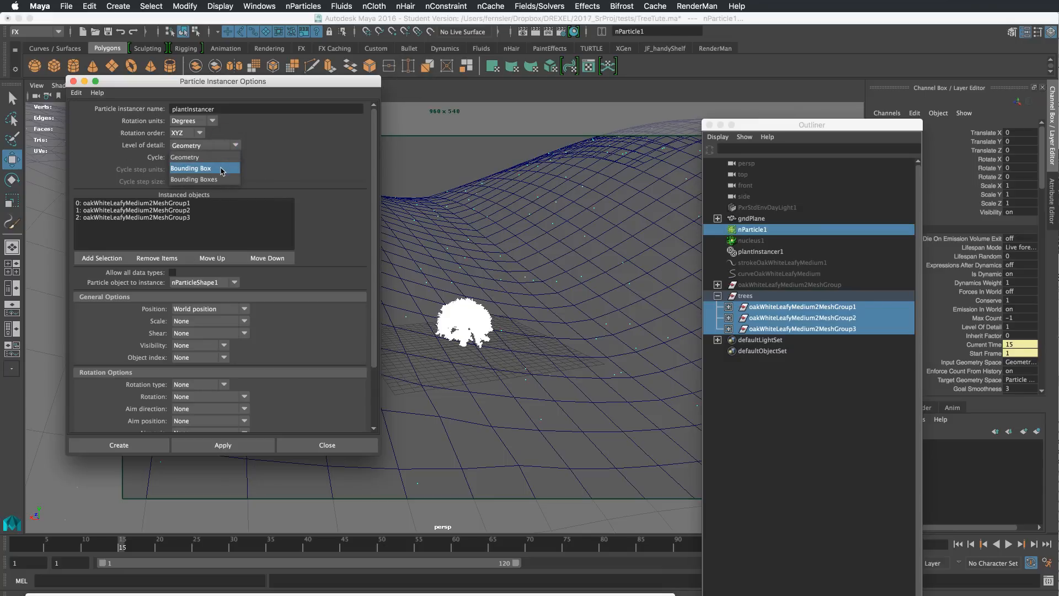
pyautogui.click(221, 169)
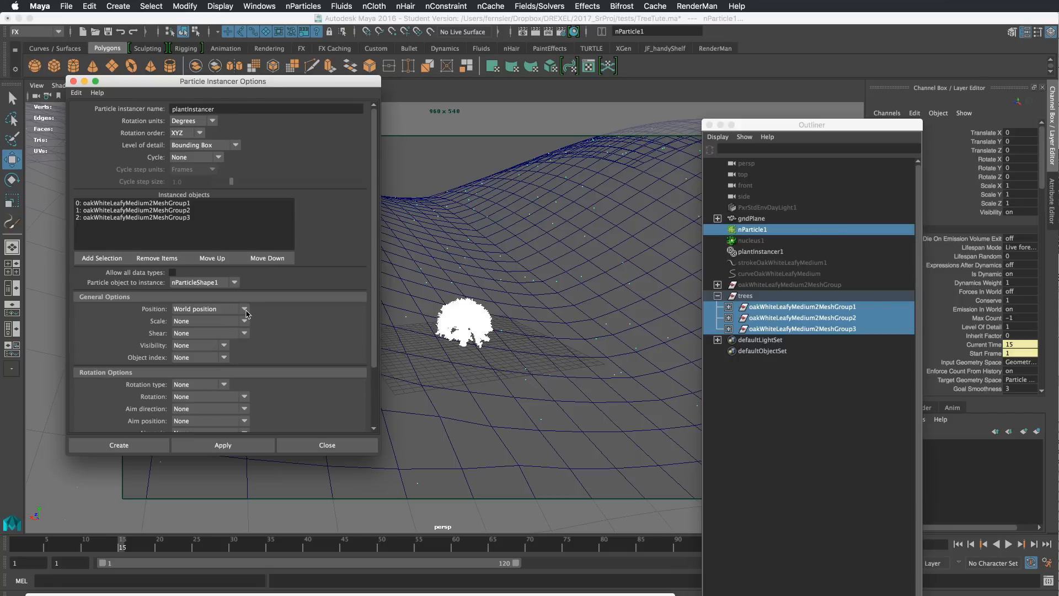
# Step: Set the instancer's object index to instIndex and its rotation to instRot
pyautogui.moveTo(375, 331); pyautogui.dragTo(373, 378)
pyautogui.click(210, 296)
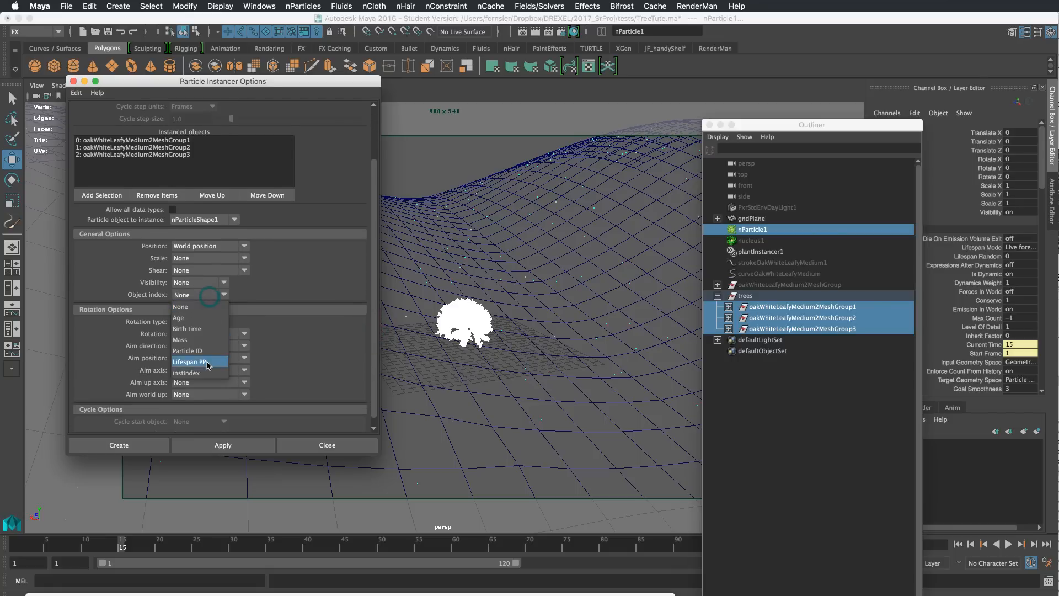
pyautogui.click(206, 361)
pyautogui.click(202, 335)
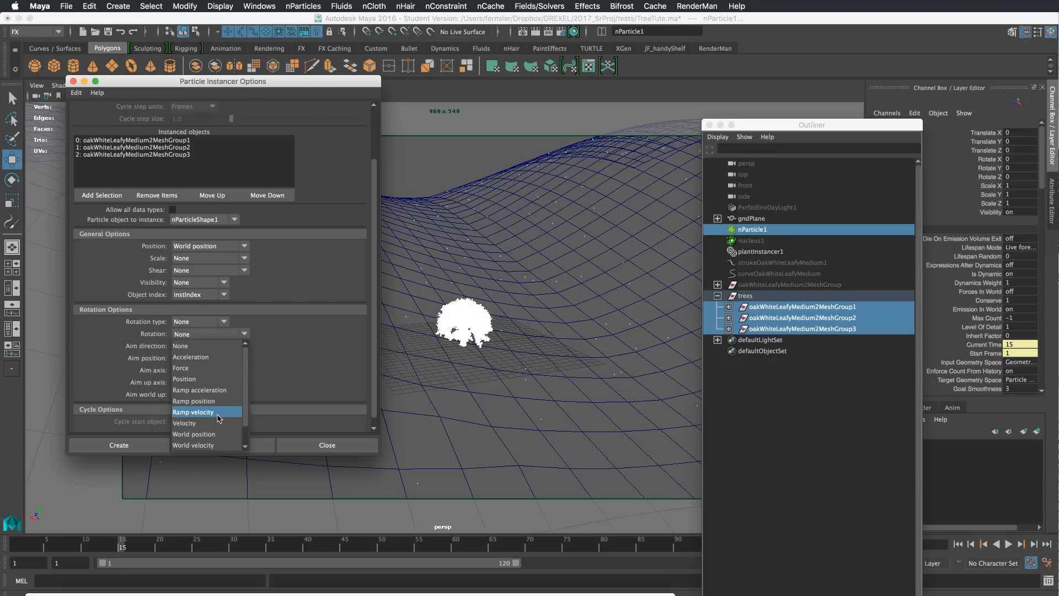
pyautogui.click(262, 395)
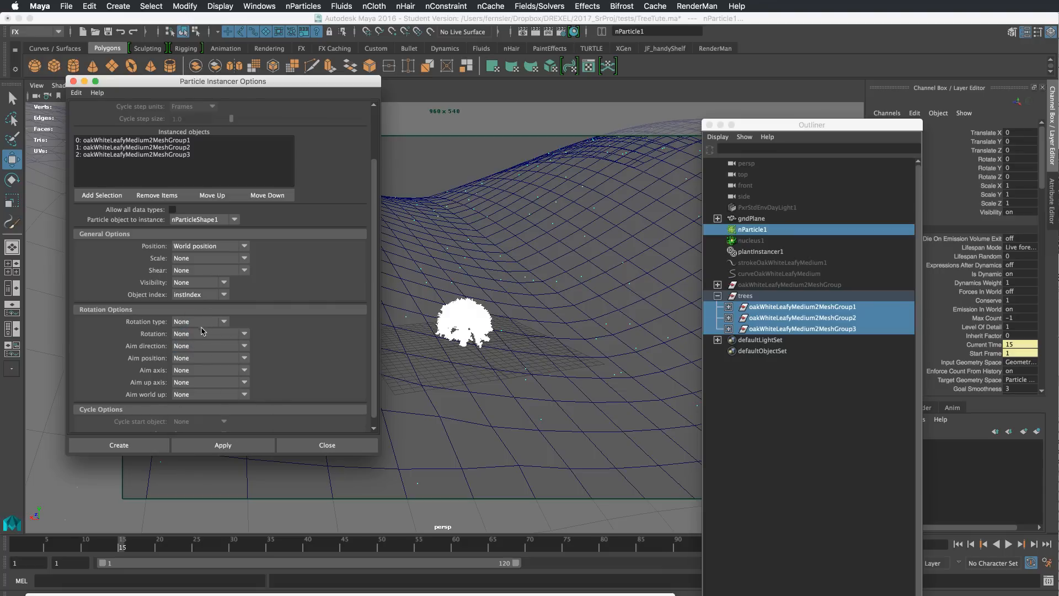
pyautogui.click(202, 332)
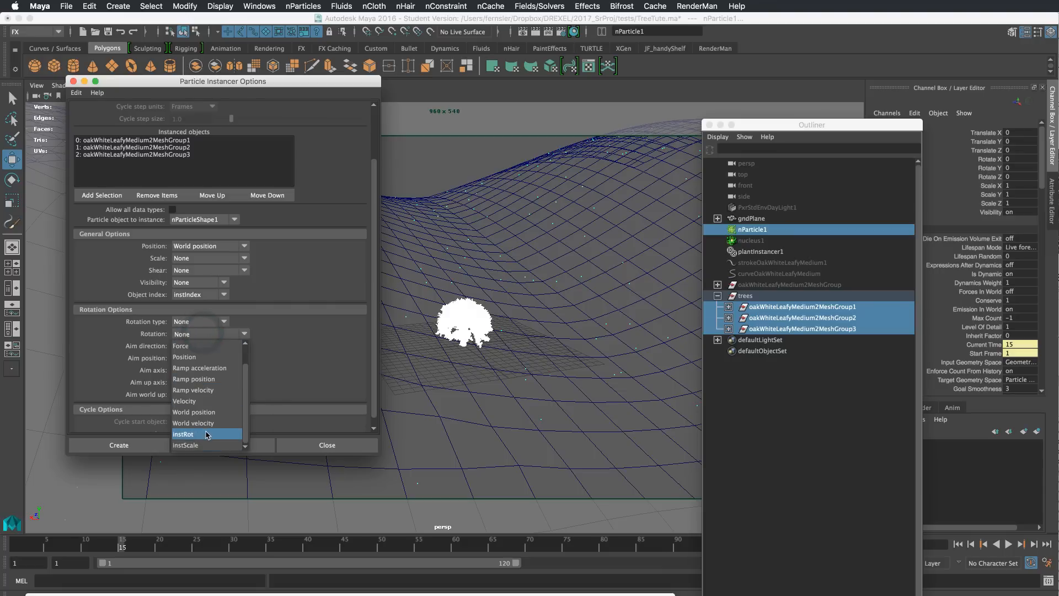
pyautogui.click(207, 435)
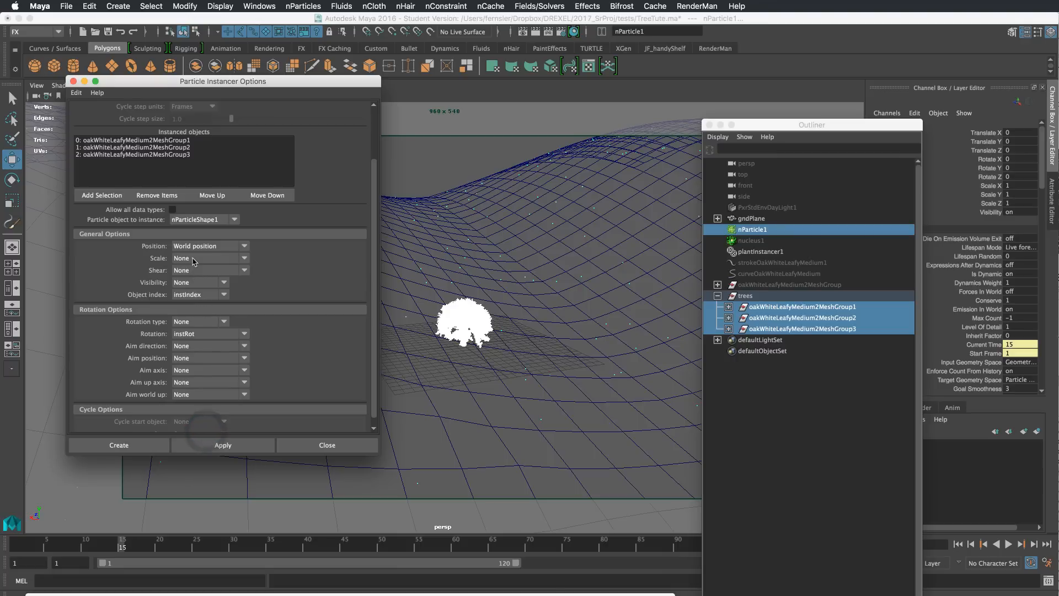
# Step: Set the instancer's scale to instScale, create the instancer and close its options
pyautogui.click(194, 258)
pyautogui.click(199, 370)
pyautogui.click(211, 446)
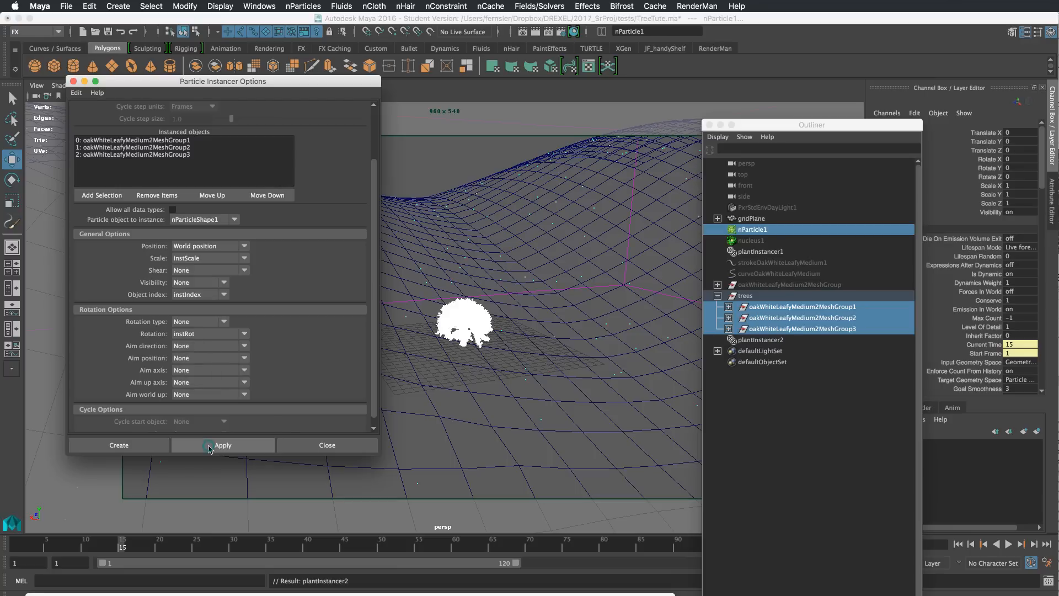
pyautogui.click(323, 443)
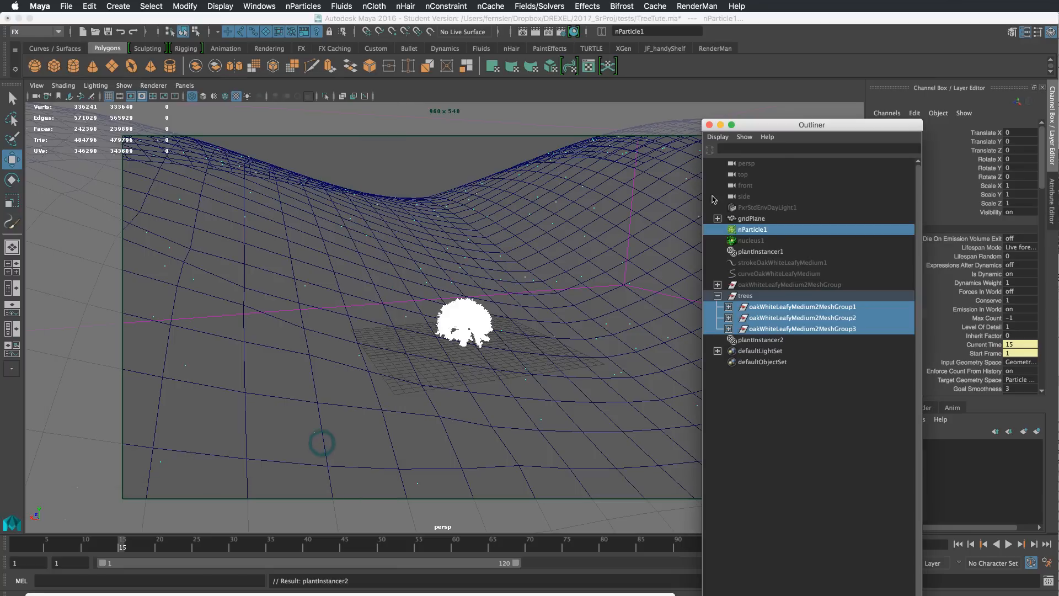
# Step: Change the level of detail of plantInstancer2 to BoundingBoxes
pyautogui.click(761, 339)
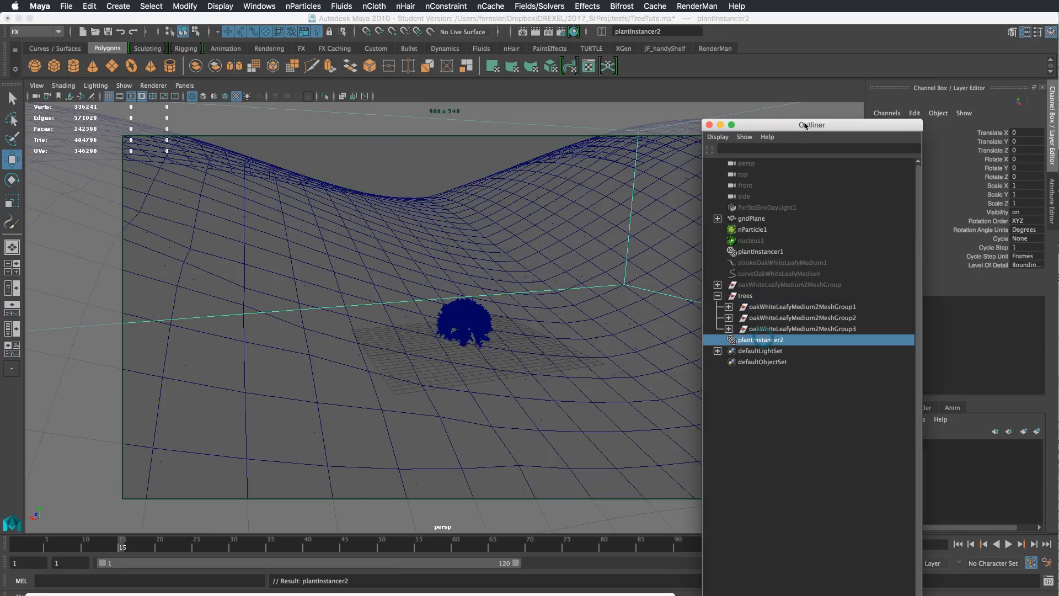
pyautogui.moveTo(804, 124); pyautogui.dragTo(713, 321)
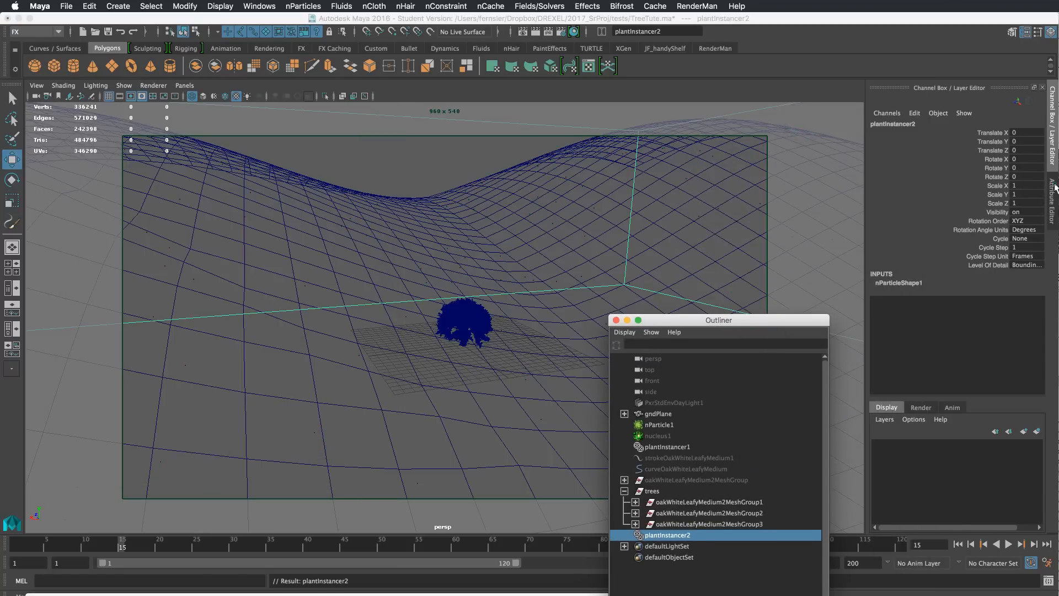
pyautogui.click(1052, 187)
pyautogui.click(835, 221)
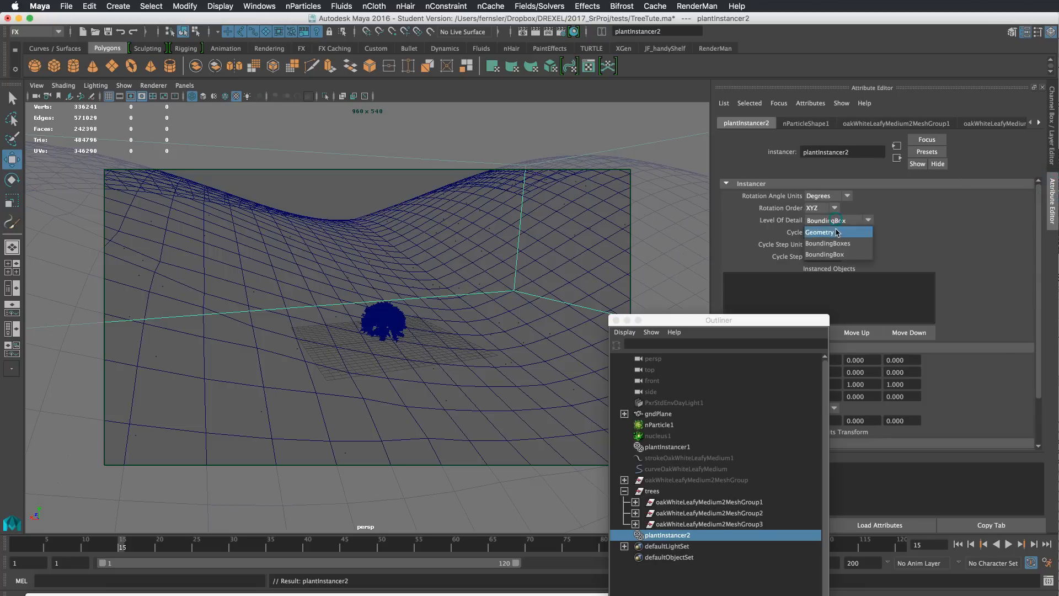
pyautogui.click(836, 242)
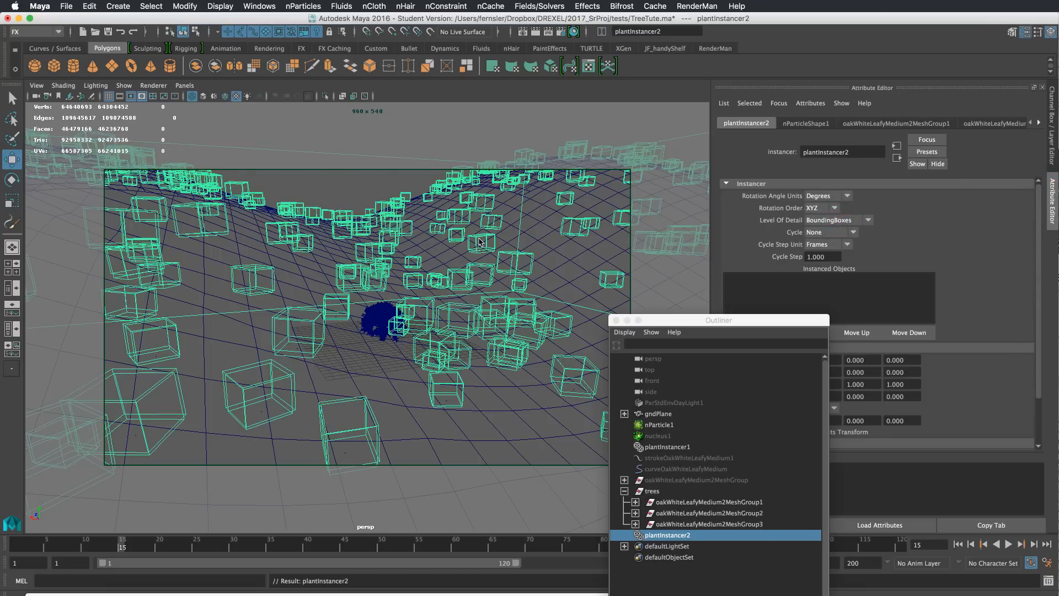
# Step: Hide the original trees group and select nParticle1, leaving the viewport clear of the Outliner
pyautogui.keyDown('alt'); pyautogui.moveTo(478, 238); pyautogui.dragTo(481, 229); pyautogui.keyUp('alt')
pyautogui.click(652, 490)
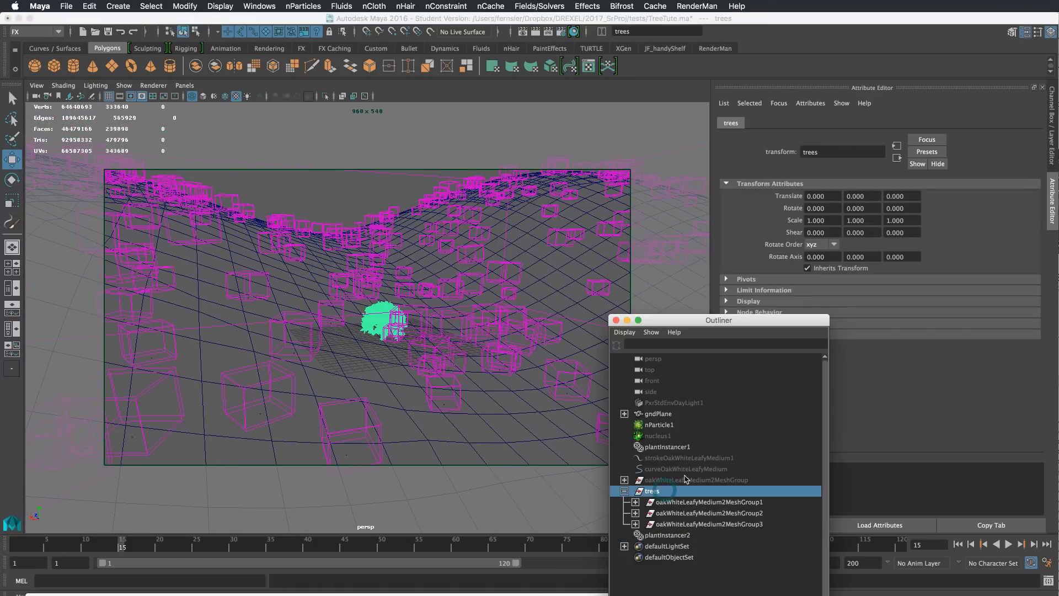
pyautogui.hotkey('ctrl', 'h')
pyautogui.moveTo(675, 320); pyautogui.dragTo(1058, 97)
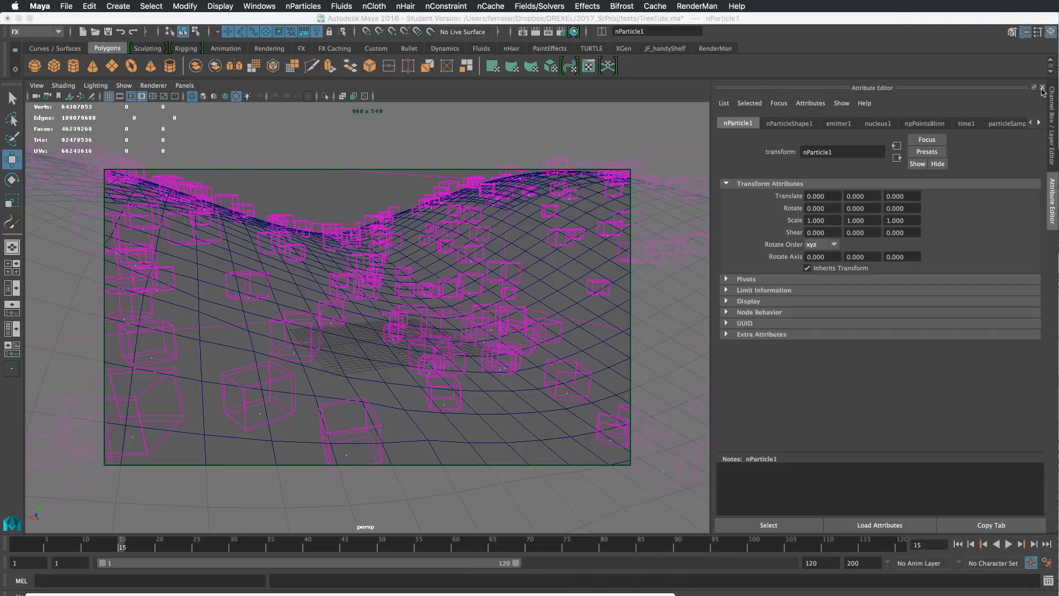
# Step: Open the creation expression for Inst Scale among nParticleShape1's per-particle attributes
pyautogui.click(794, 124)
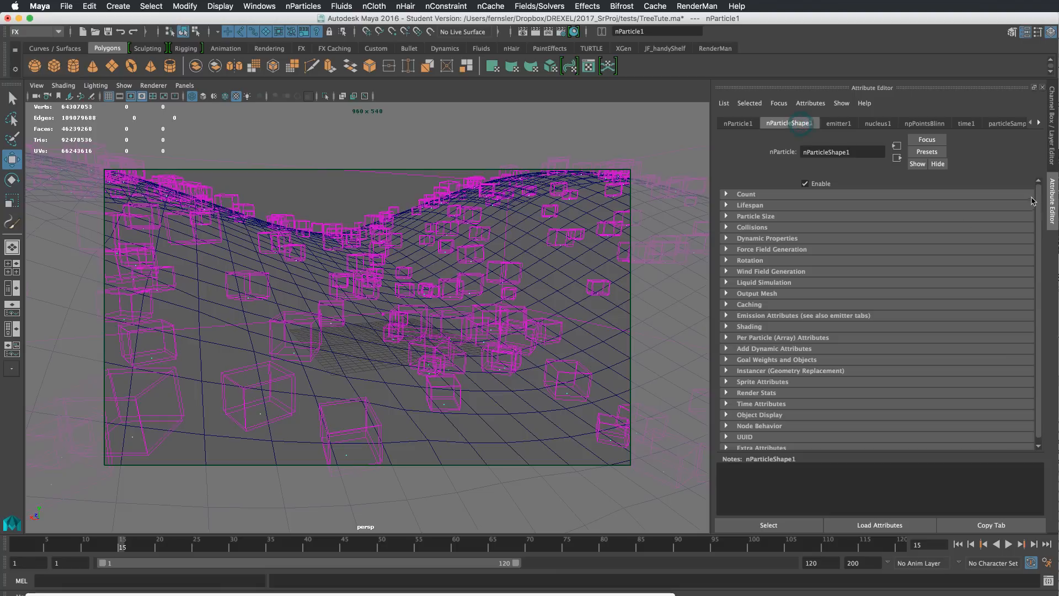
pyautogui.click(772, 338)
pyautogui.scroll(-5, 908, 319)
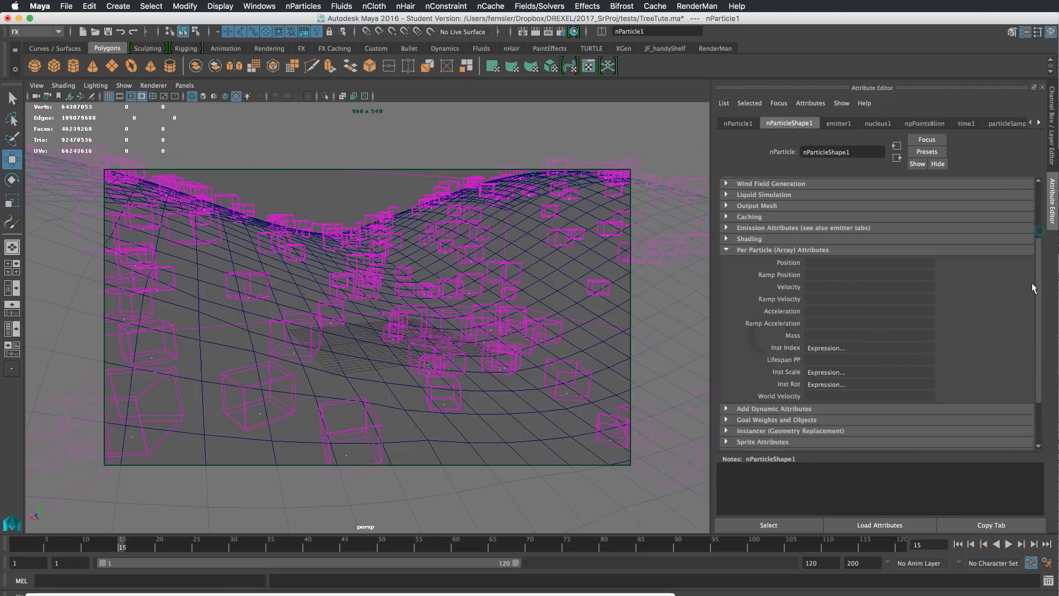
pyautogui.rightClick(853, 330)
pyautogui.click(877, 334)
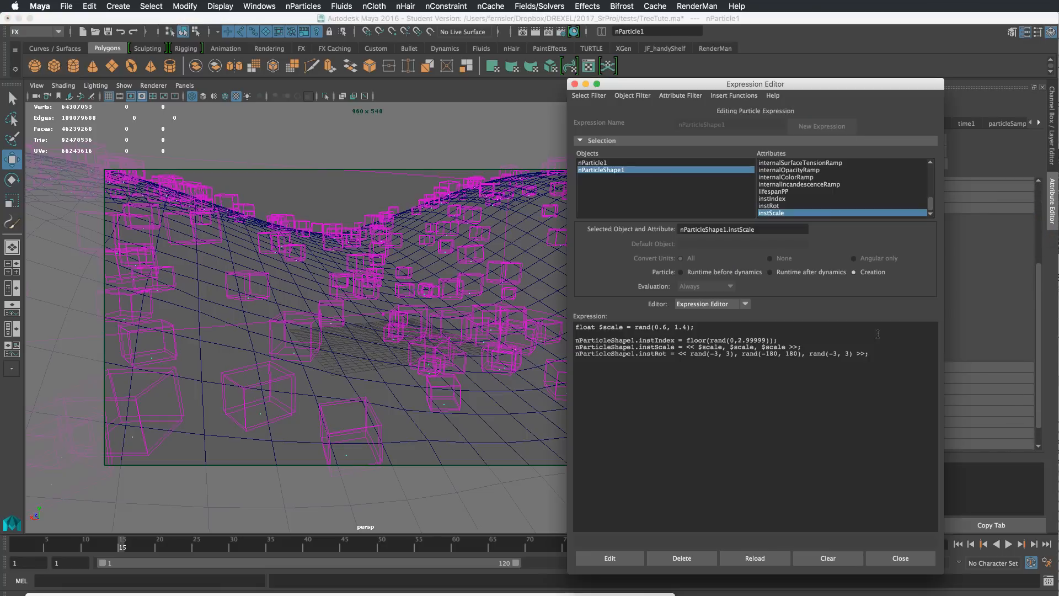
# Step: Review the expression's random scale, rotation and index lines, and close the Expression Editor
pyautogui.moveTo(885, 354); pyautogui.dragTo(576, 319)
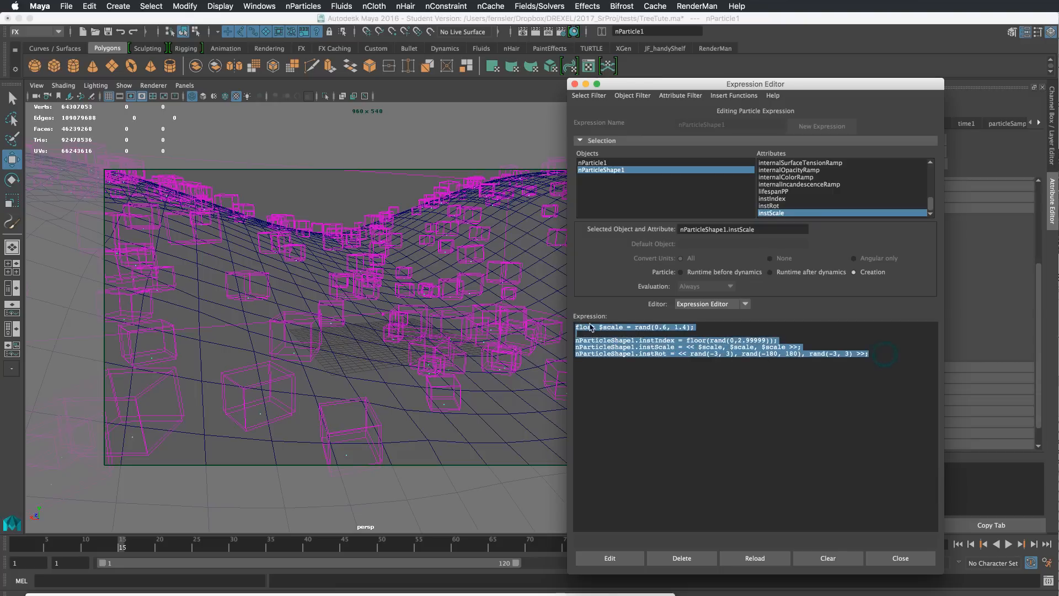
pyautogui.click(717, 367)
pyautogui.moveTo(694, 327); pyautogui.dragTo(632, 327)
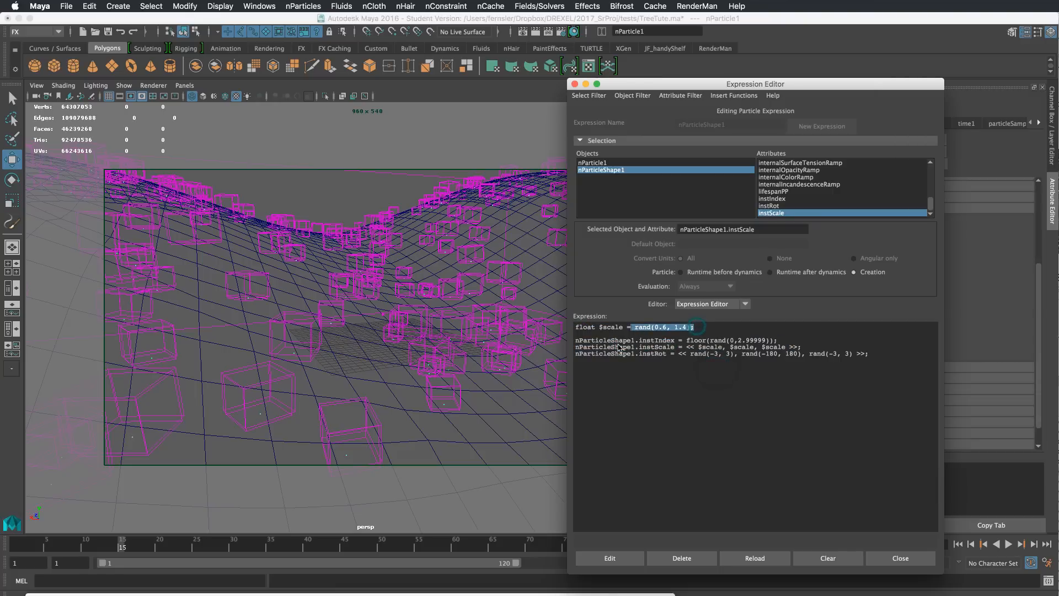
pyautogui.moveTo(697, 346); pyautogui.dragTo(802, 348)
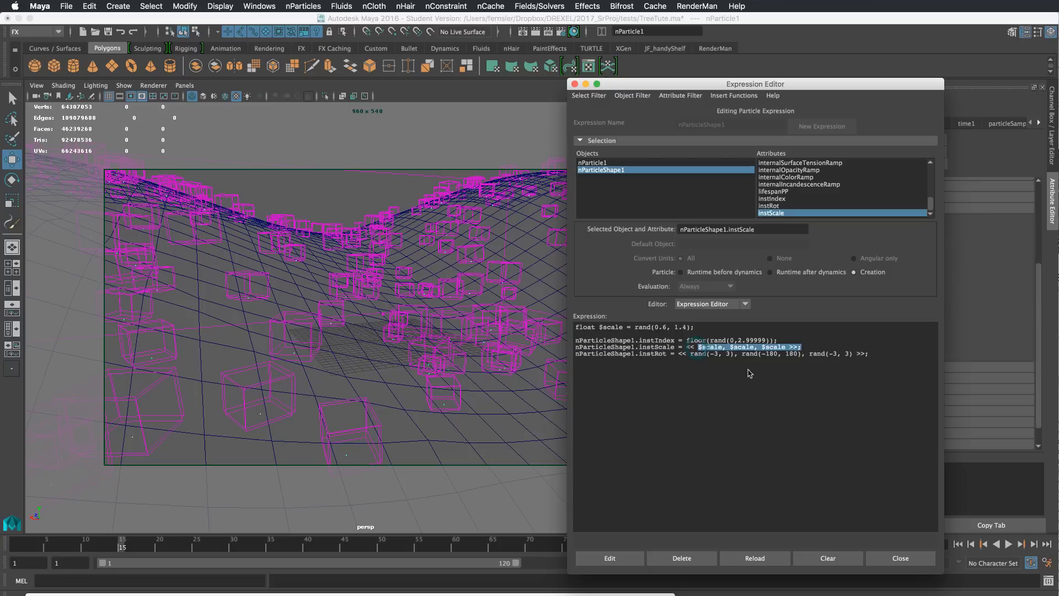
pyautogui.moveTo(689, 354)
pyautogui.mouseDown()
pyautogui.moveTo(859, 355)
pyautogui.moveTo(683, 340)
pyautogui.mouseUp()
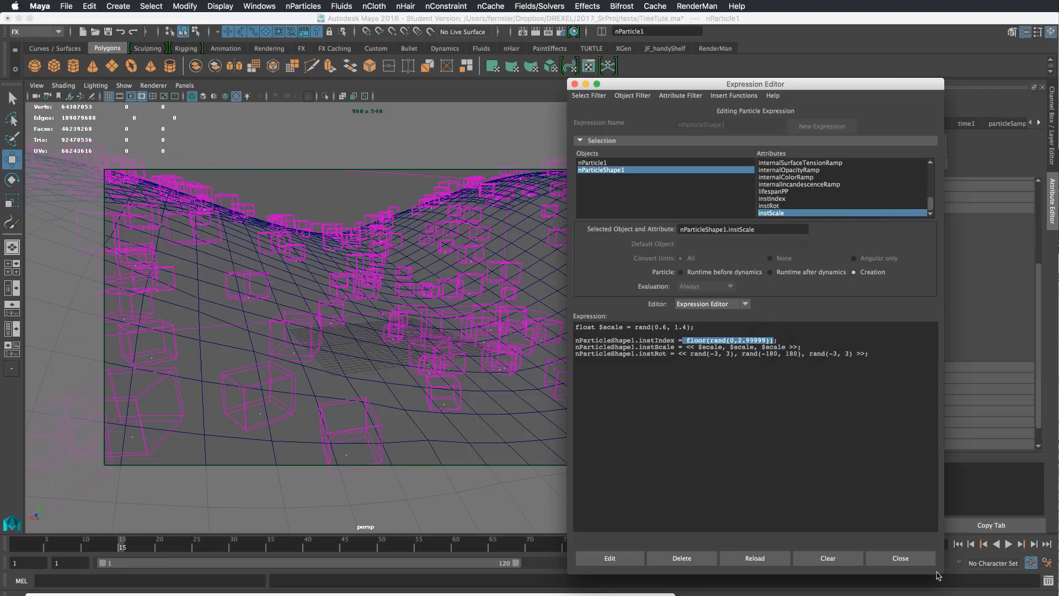
pyautogui.click(916, 560)
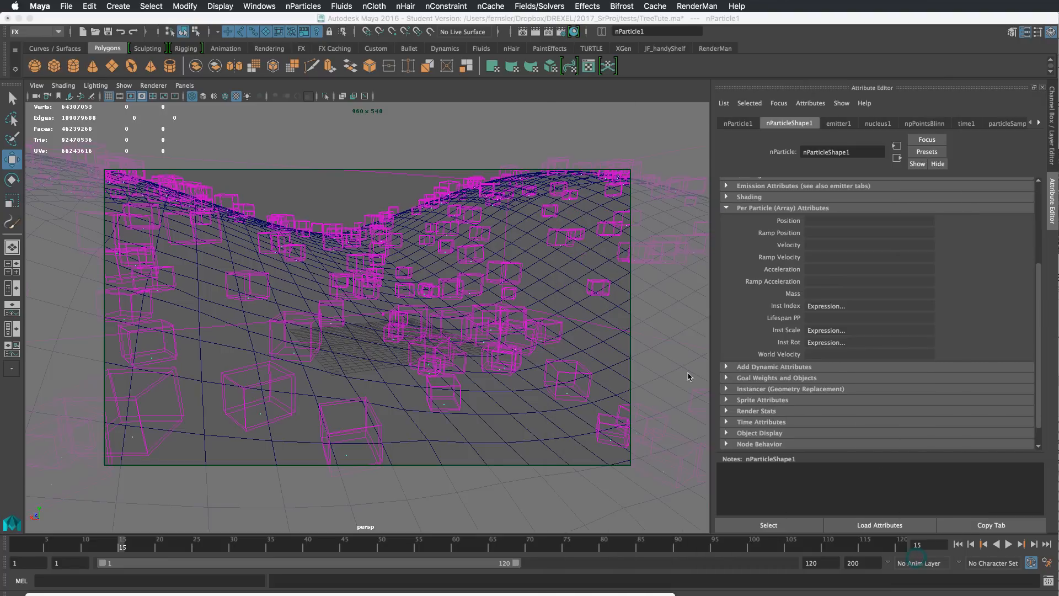
# Step: Clear the selection, rewind the simulation and play it to frame 97 with the whole terrain in view
pyautogui.click(558, 321)
pyautogui.click(557, 320)
pyautogui.moveTo(608, 325)
pyautogui.keyDown('alt'); pyautogui.mouseDown()
pyautogui.moveTo(534, 307)
pyautogui.moveTo(411, 303)
pyautogui.moveTo(415, 324)
pyautogui.moveTo(451, 298)
pyautogui.mouseUp(); pyautogui.keyUp('alt')
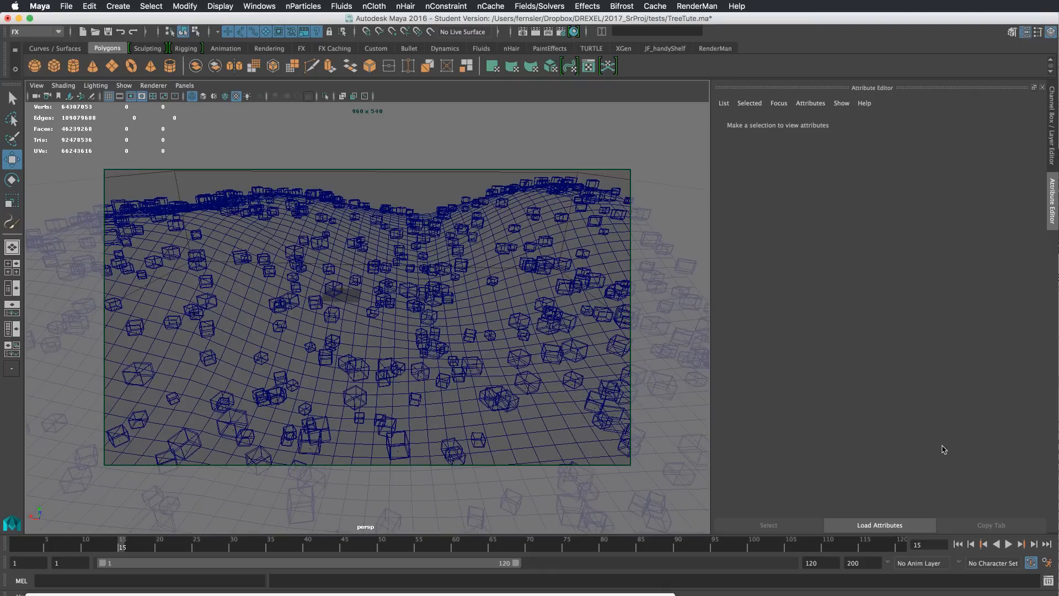
pyautogui.click(958, 544)
pyautogui.click(1009, 545)
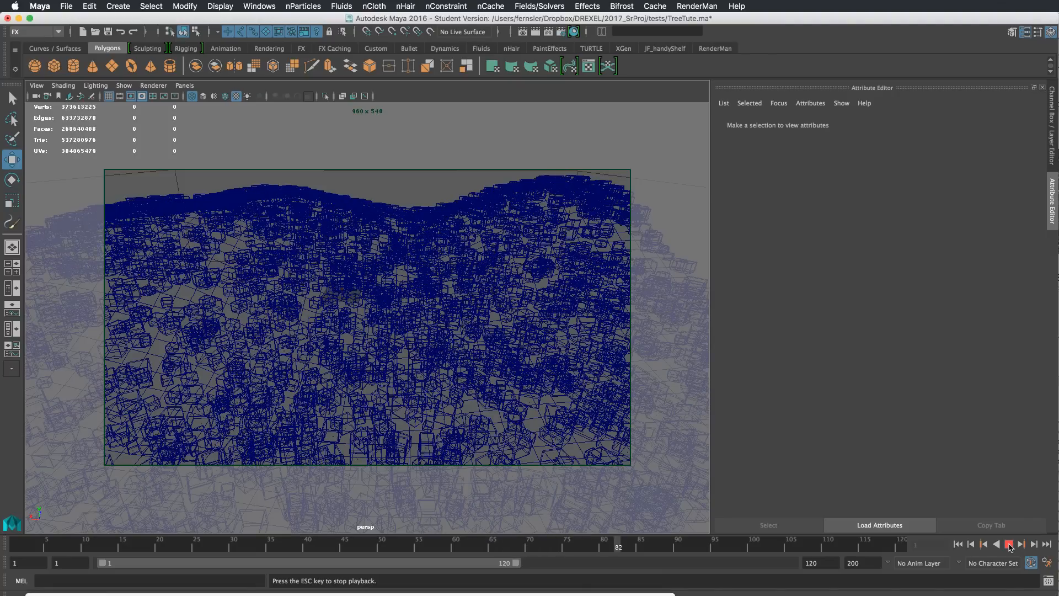
pyautogui.click(1009, 544)
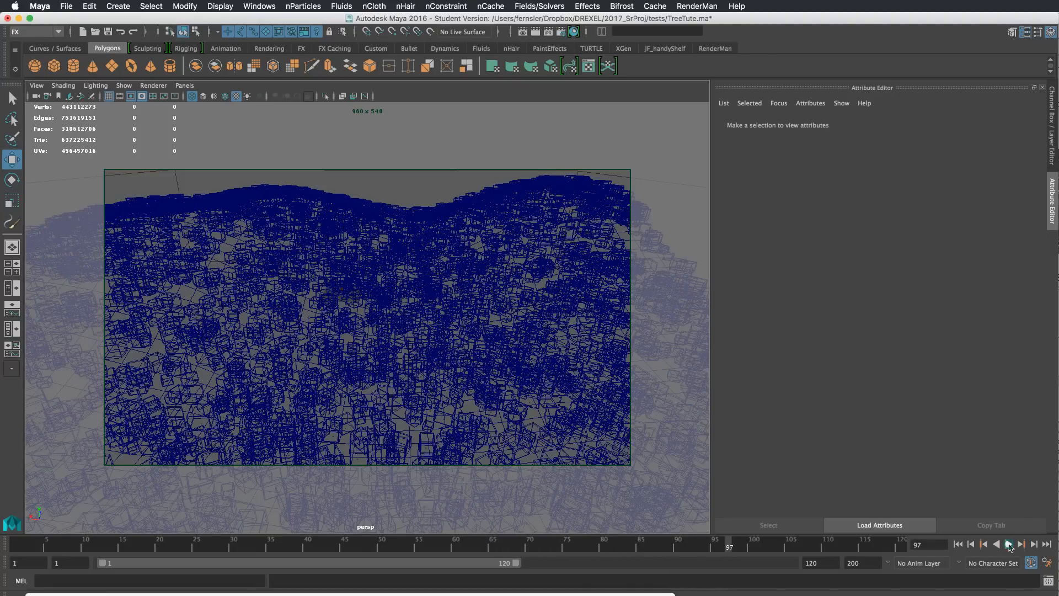
# Step: Unhide PxrStdEnvDayLight1 and render the perspective view from a low angle toward the hills
pyautogui.keyDown('alt'); pyautogui.moveTo(506, 367); pyautogui.dragTo(444, 331); pyautogui.keyUp('alt')
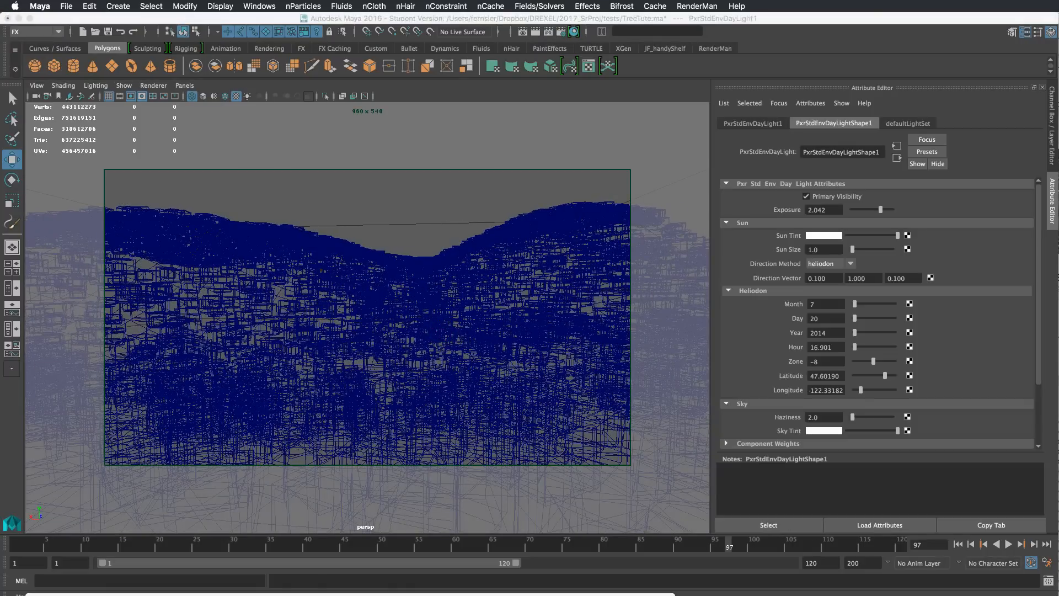
pyautogui.hotkey('shift', 'h')
pyautogui.click(440, 298)
pyautogui.keyDown('alt'); pyautogui.moveTo(440, 298); pyautogui.dragTo(454, 288); pyautogui.keyUp('alt')
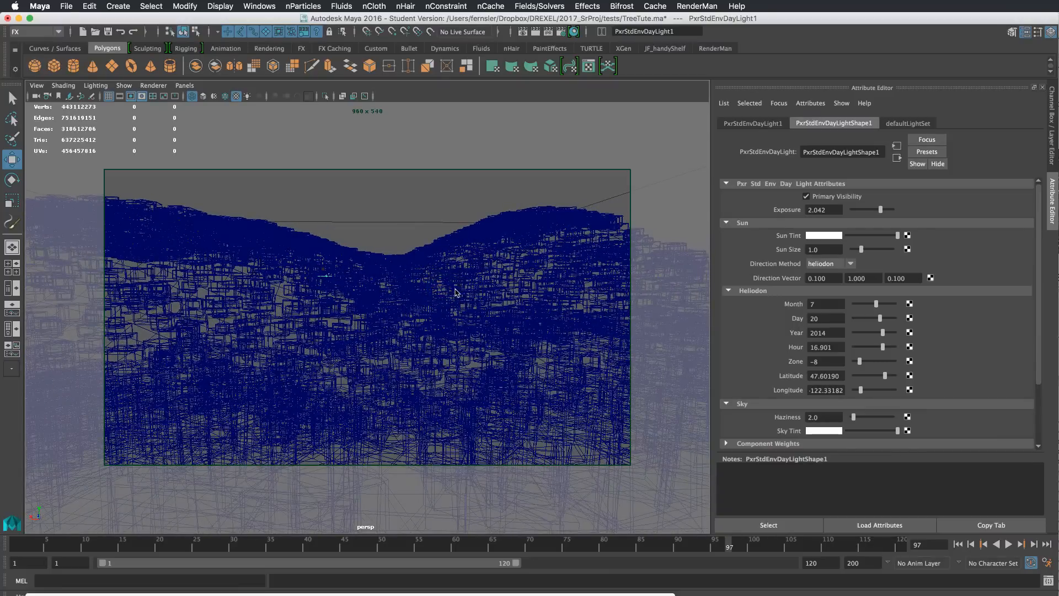
pyautogui.click(535, 33)
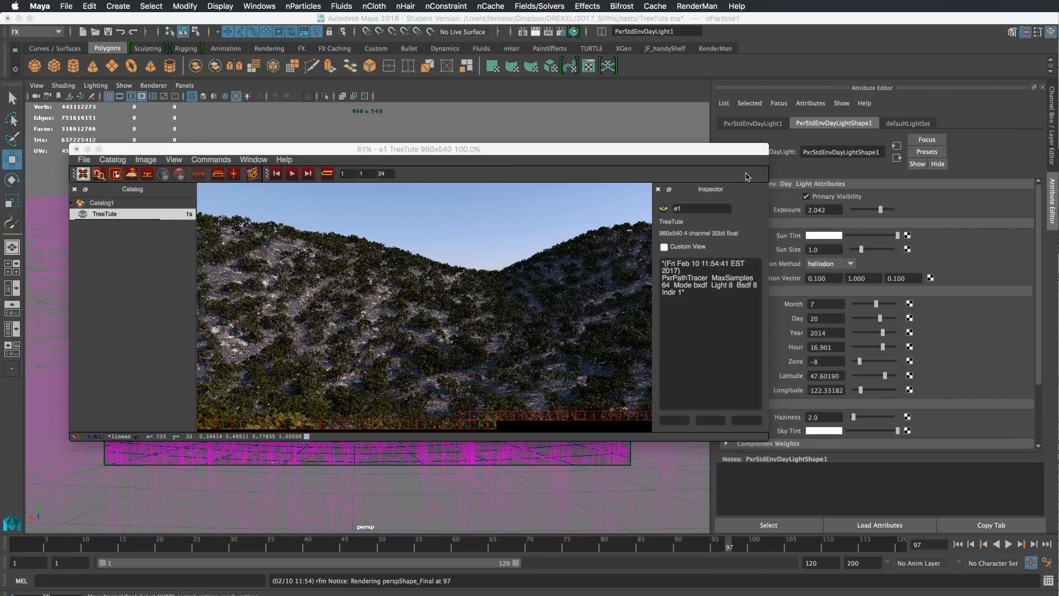
# Step: Check the particle count of nParticleShape1 and enlarge the render window to examine the whole image
pyautogui.moveTo(727, 150); pyautogui.dragTo(680, 154)
pyautogui.click(1030, 197)
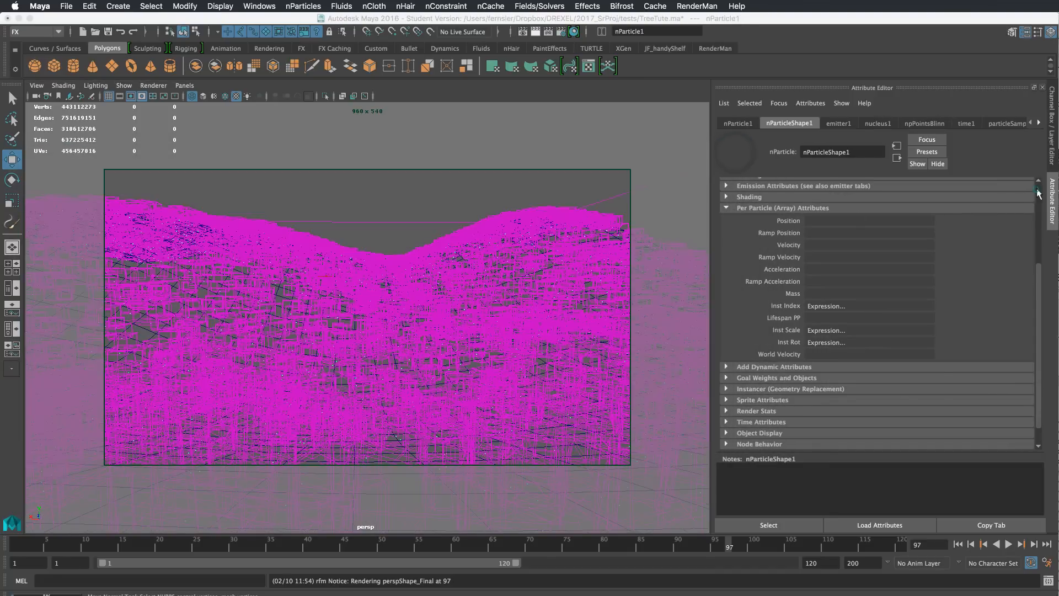
pyautogui.scroll(5, 1030, 196)
pyautogui.click(750, 193)
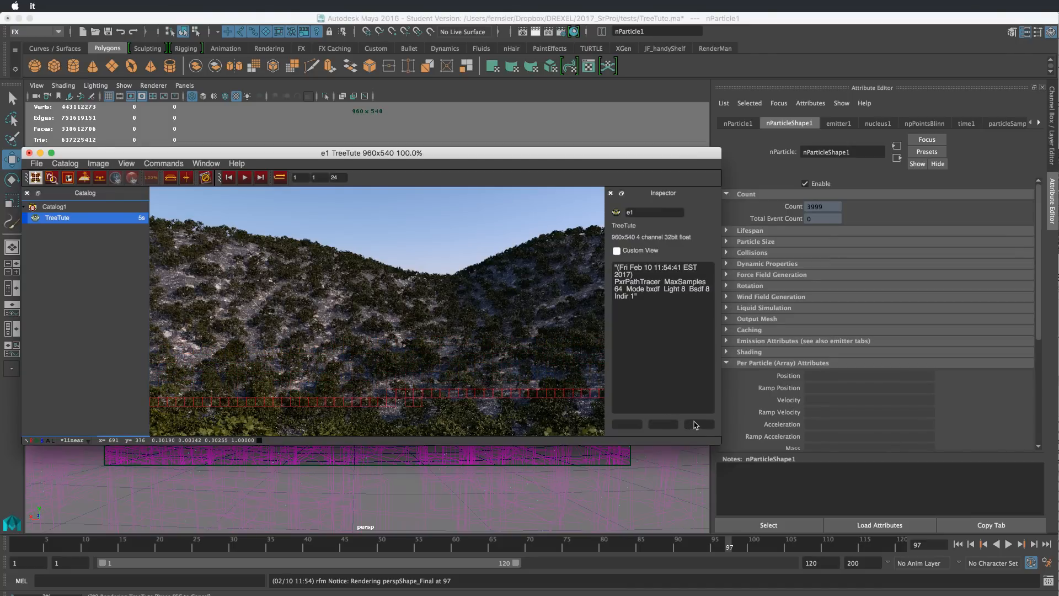
pyautogui.moveTo(723, 448); pyautogui.dragTo(811, 530)
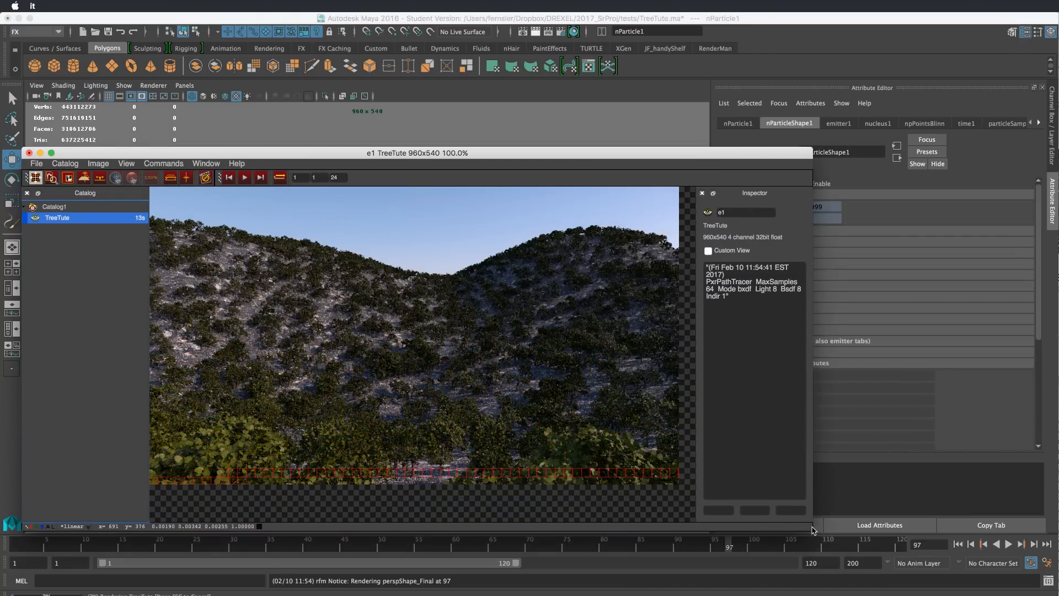